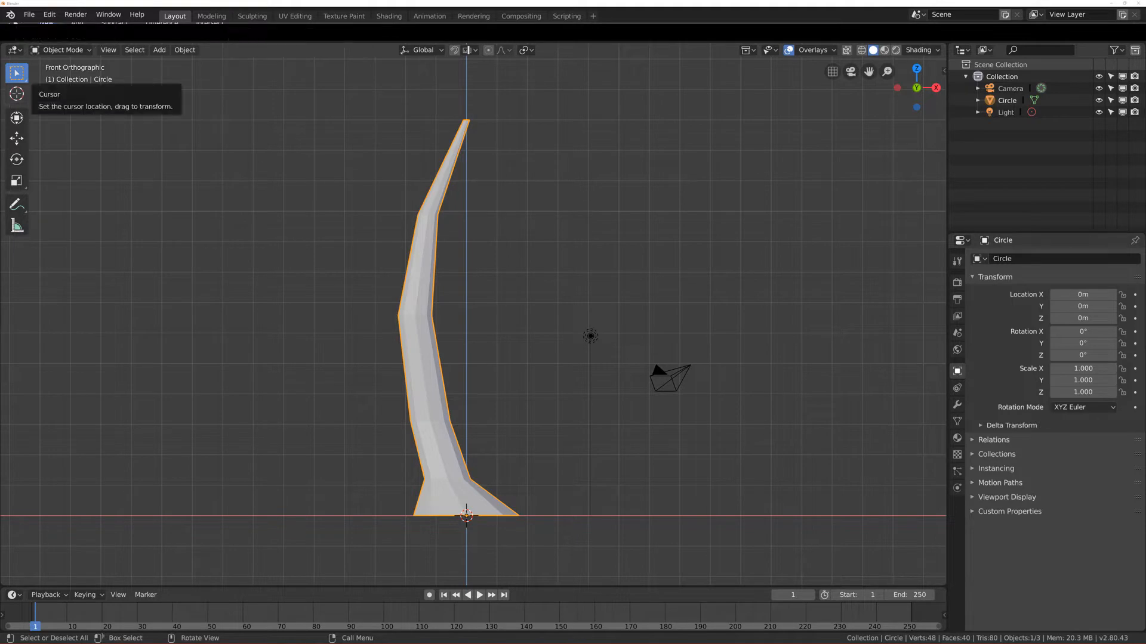
# Switch to the second Blender window with the finished tree, maximize it and show only the Example collection
pyautogui.moveTo(0, 49); pyautogui.dragTo(622, 108)
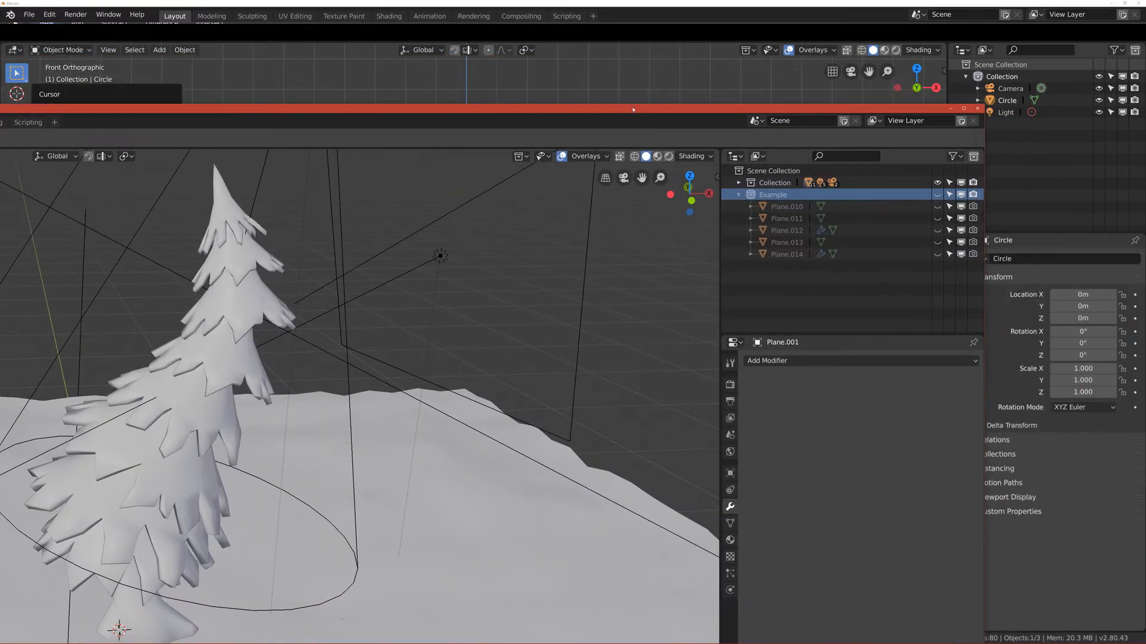
pyautogui.click(963, 108)
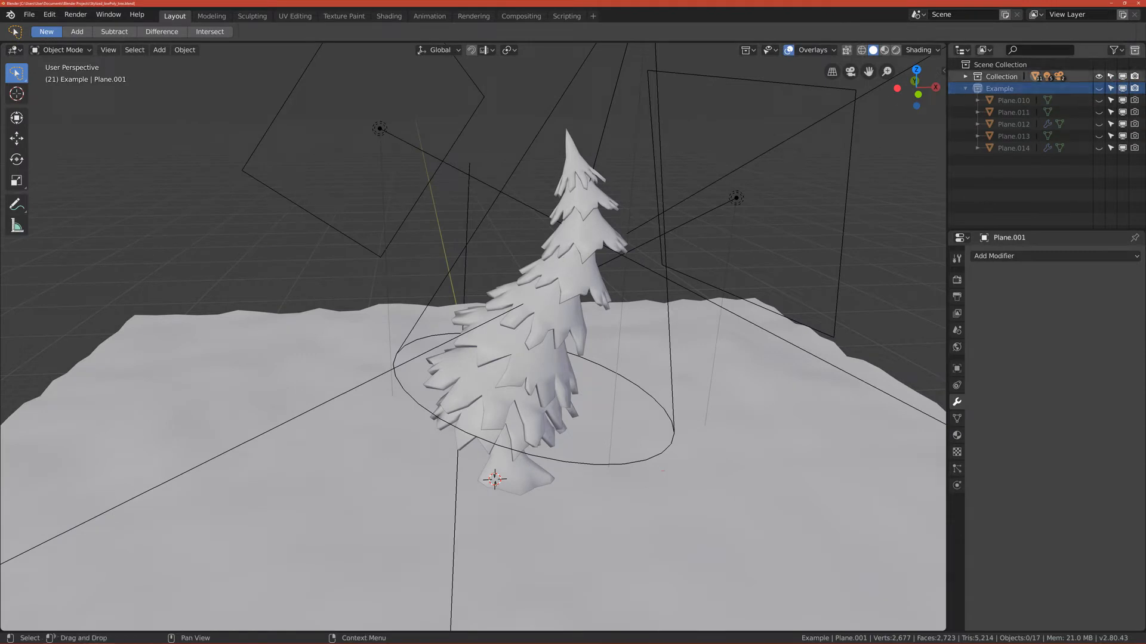
pyautogui.keyDown('ctrl'); pyautogui.click(1098, 88); pyautogui.keyUp('ctrl')
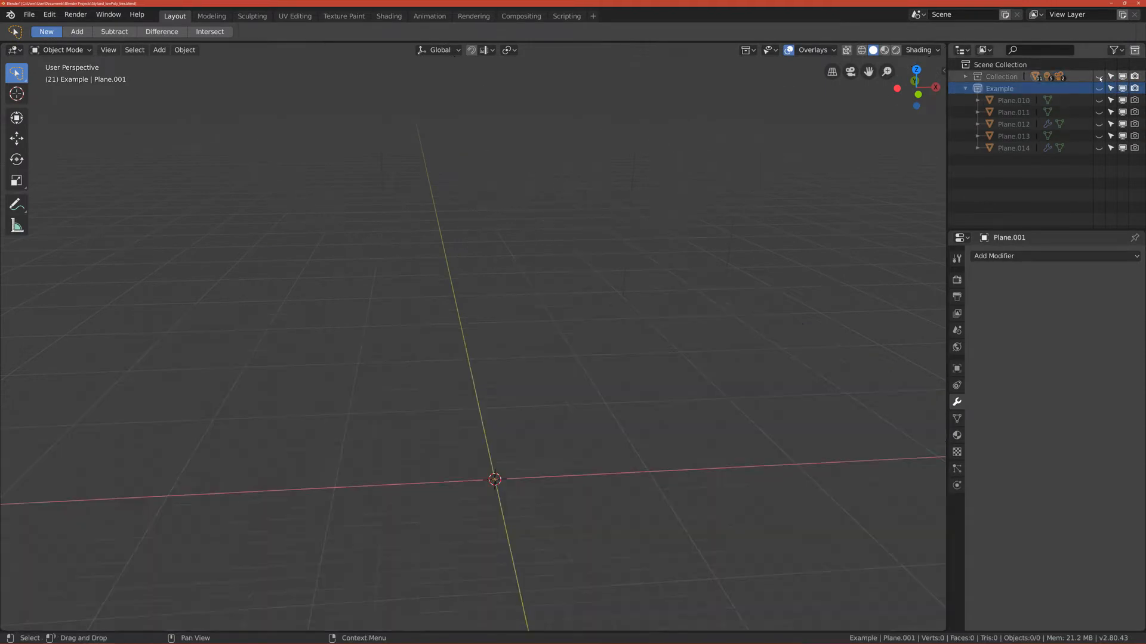
# Look over the row of example foliage pieces and select the plain rectangular plane
pyautogui.keyDown('shift'); pyautogui.moveTo(509, 373); pyautogui.dragTo(660, 299, button='middle'); pyautogui.keyUp('shift')
pyautogui.scroll(3, 632, 313)
pyautogui.keyDown('shift'); pyautogui.moveTo(560, 352); pyautogui.dragTo(506, 345, button='middle'); pyautogui.keyUp('shift')
pyautogui.scroll(-2, 622, 337)
pyautogui.scroll(-2, 653, 361)
pyautogui.click(491, 334)
pyautogui.moveTo(474, 340); pyautogui.dragTo(567, 327, button='middle')
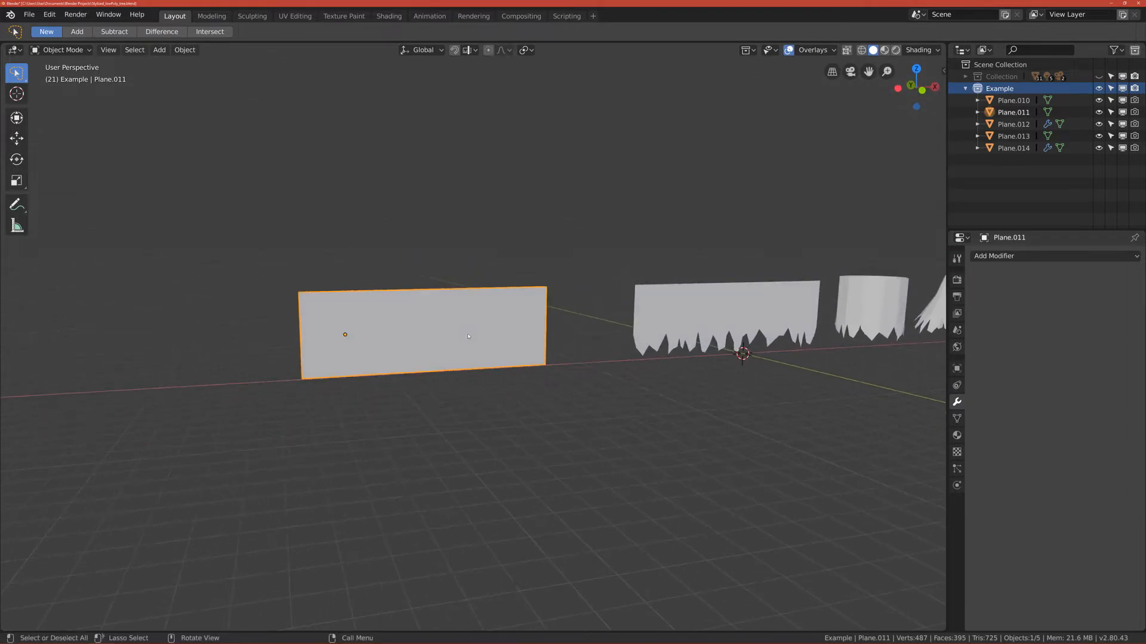
# Examine the plain plane's subdivided grid and its bottom row of vertices in Edit Mode
pyautogui.press('Tab')
pyautogui.scroll(2, 517, 341)
pyautogui.keyDown('shift'); pyautogui.moveTo(340, 333); pyautogui.dragTo(387, 344, button='middle'); pyautogui.keyUp('shift')
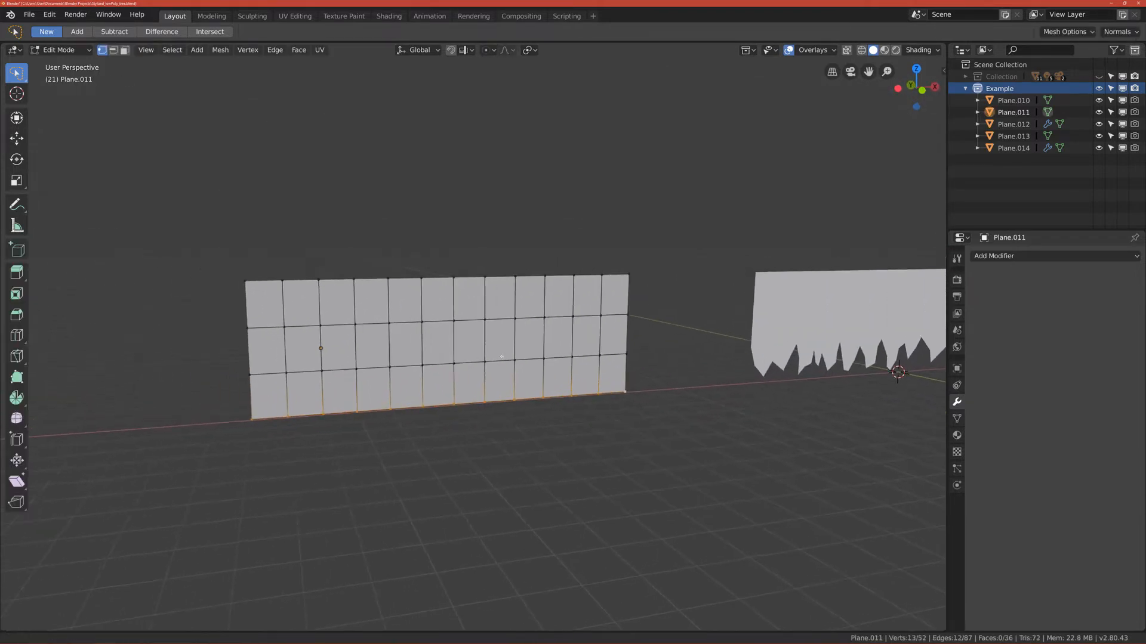
pyautogui.scroll(-1, 386, 344)
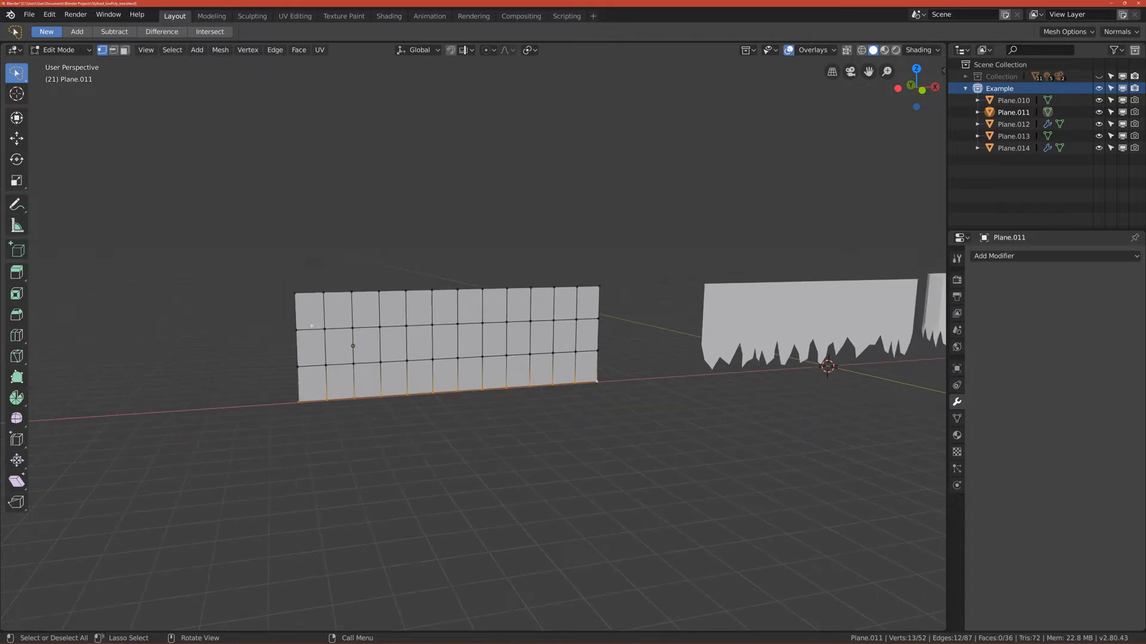
pyautogui.scroll(-1, 394, 341)
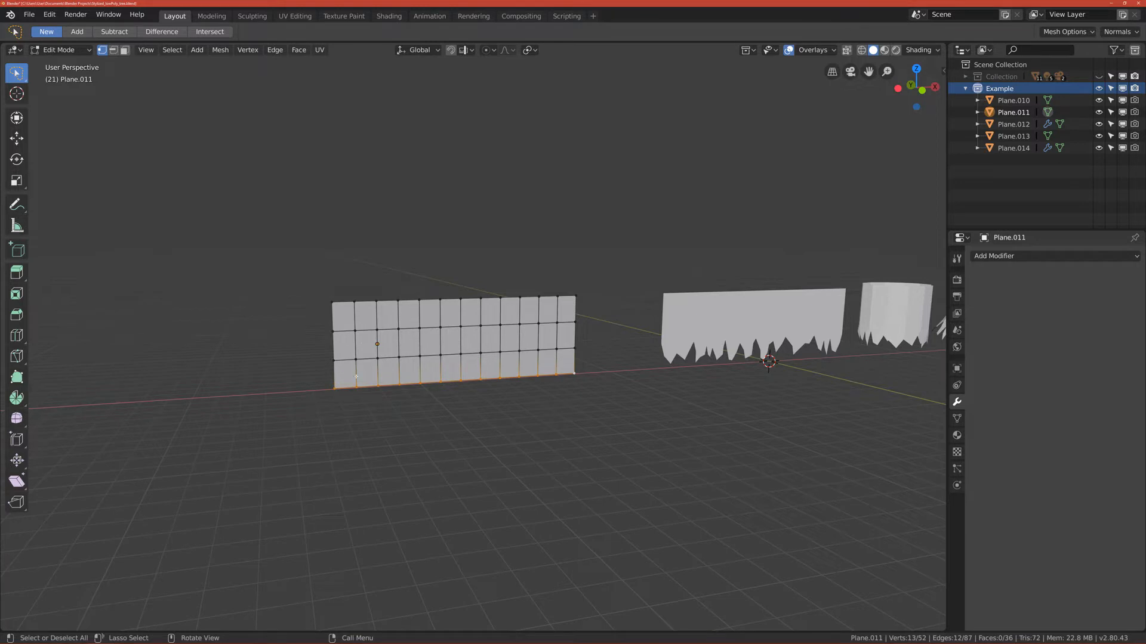
pyautogui.scroll(2, 500, 367)
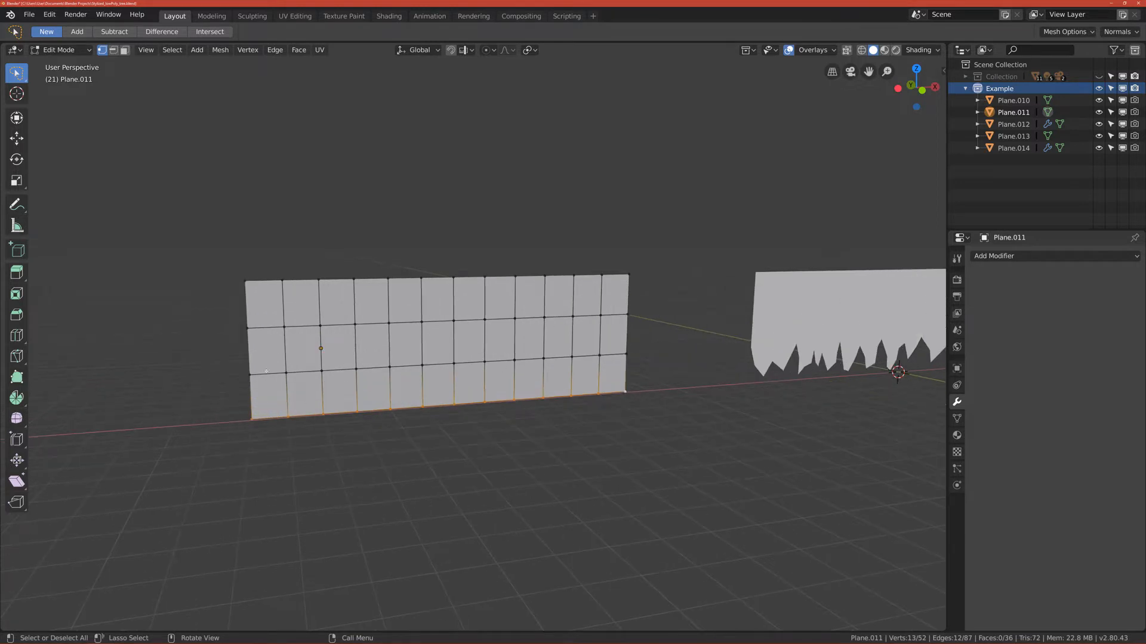
pyautogui.press('Tab')
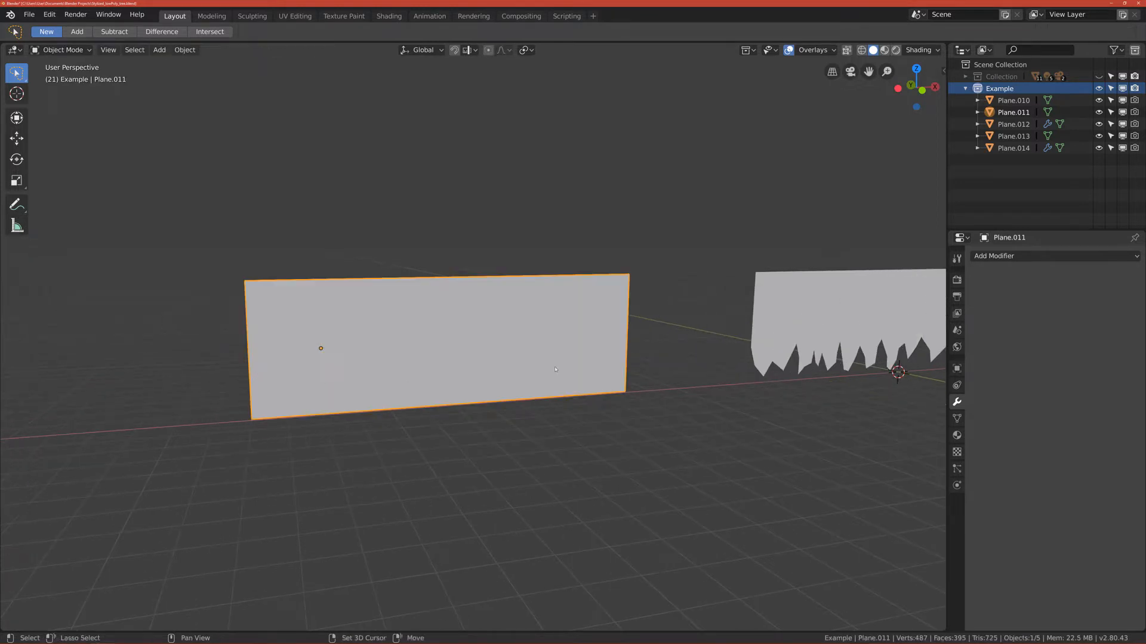
# Examine in Edit Mode how the jagged lower edge of the second example plane is cut into its mesh
pyautogui.keyDown('shift'); pyautogui.moveTo(752, 369); pyautogui.dragTo(437, 410, button='middle'); pyautogui.keyUp('shift')
pyautogui.scroll(1, 437, 411)
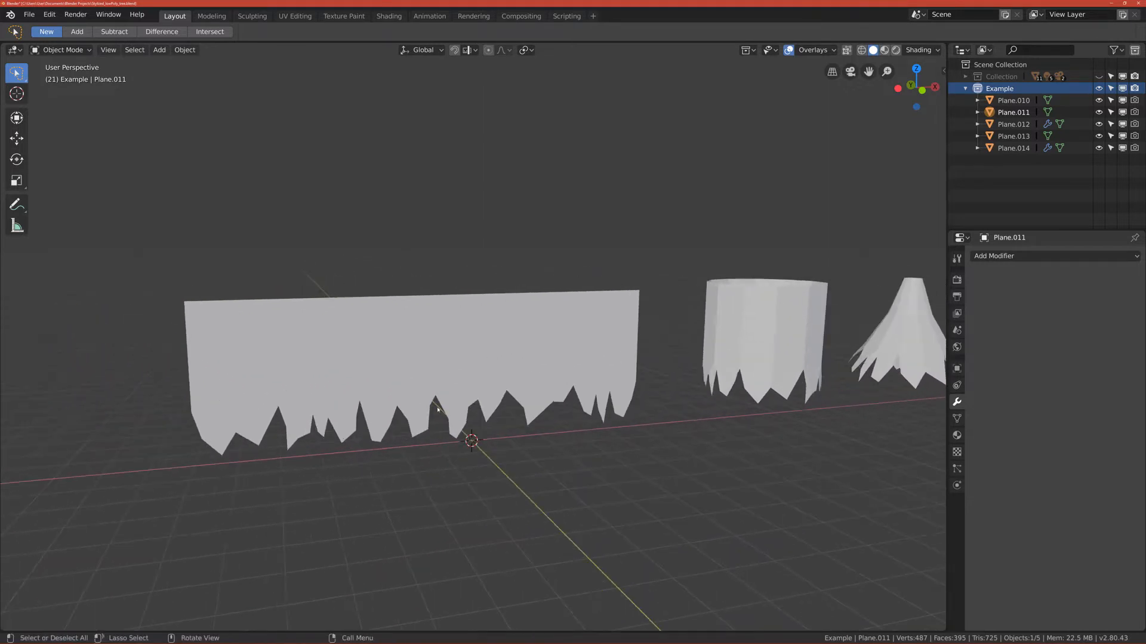
pyautogui.click(423, 369)
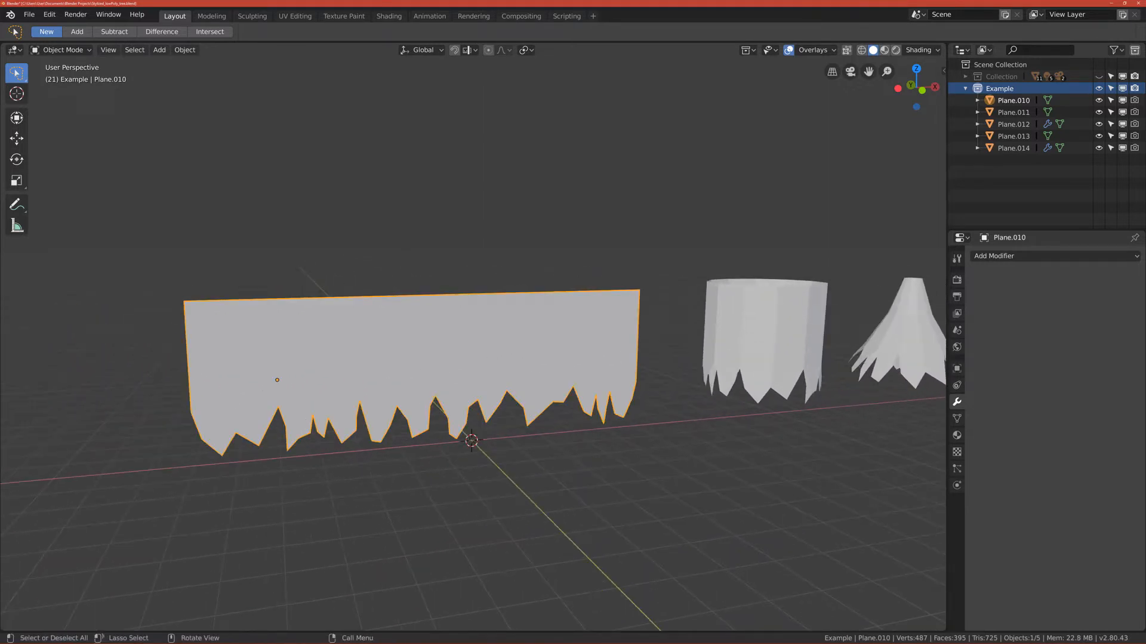
pyautogui.scroll(1, 368, 405)
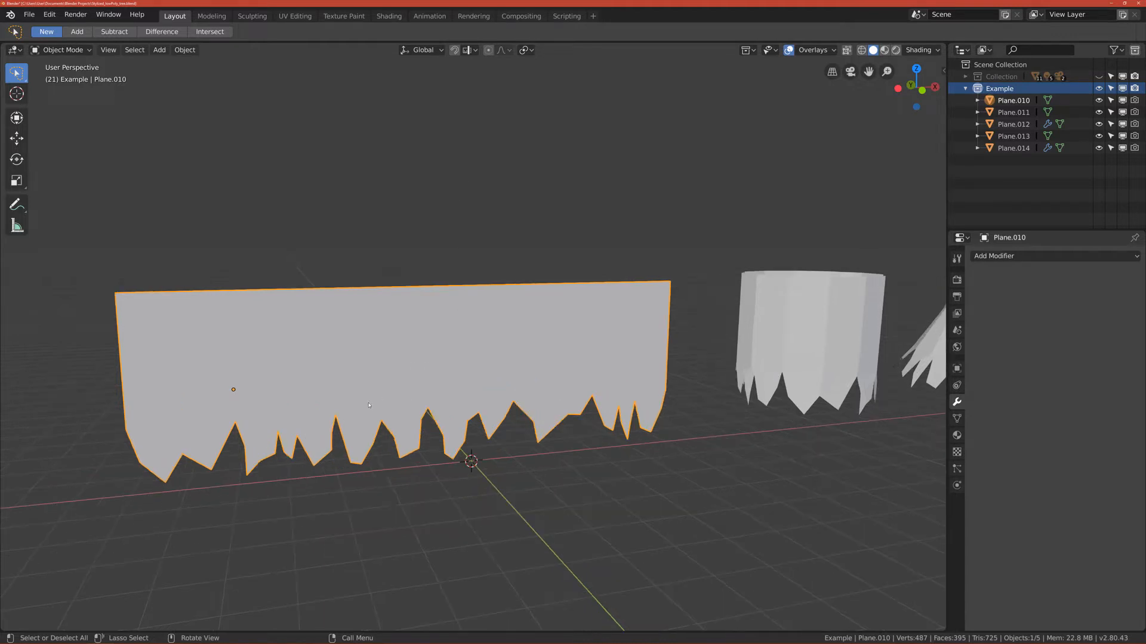
pyautogui.hotkey('ctrl', 'Tab')
pyautogui.click(457, 403)
pyautogui.moveTo(456, 403); pyautogui.dragTo(438, 361, button='middle')
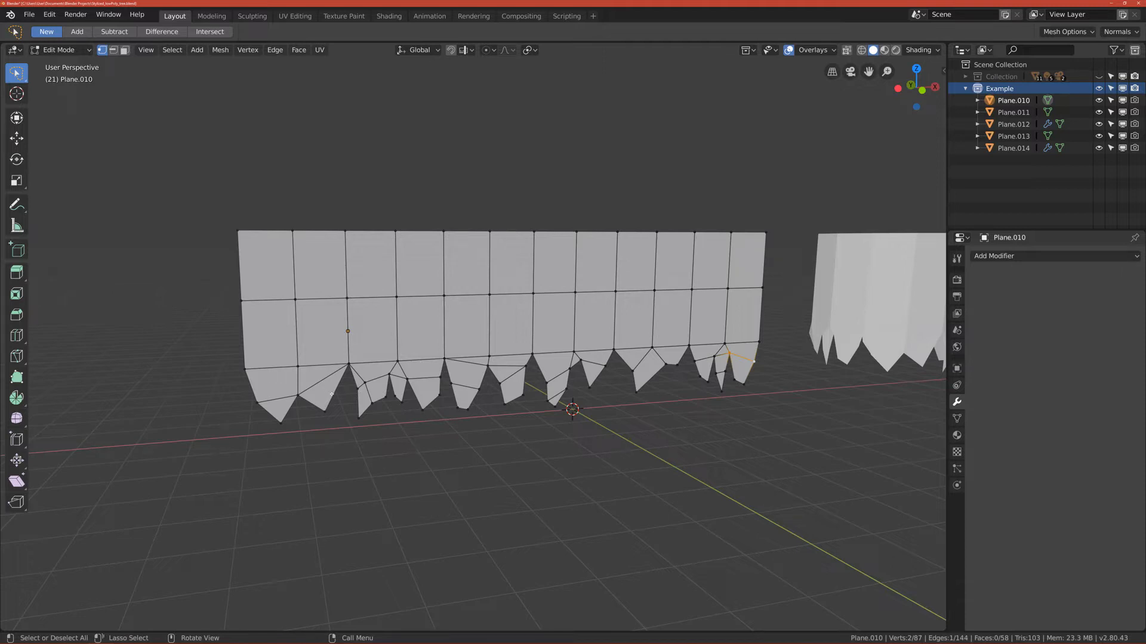
pyautogui.click(296, 396)
pyautogui.moveTo(296, 397); pyautogui.dragTo(484, 454, button='middle')
pyautogui.press('Tab')
# Inspect the jagged cylinder's Simple Deform Bend settings and the middle edge loop of the adjacent tapered cone in Edit Mode
pyautogui.click(477, 354)
pyautogui.moveTo(478, 354); pyautogui.dragTo(417, 453, button='middle')
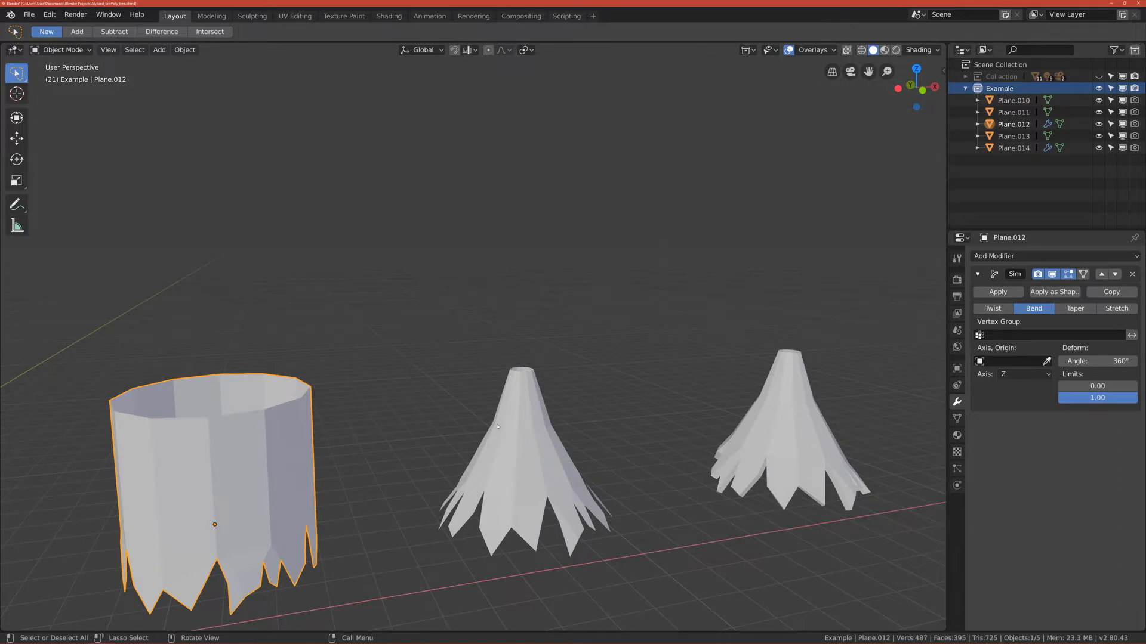
pyautogui.click(529, 444)
pyautogui.press('Tab')
pyautogui.keyDown('shift'); pyautogui.moveTo(524, 457); pyautogui.dragTo(477, 426, button='middle'); pyautogui.keyUp('shift')
pyautogui.scroll(2, 478, 426)
pyautogui.scroll(1, 478, 426)
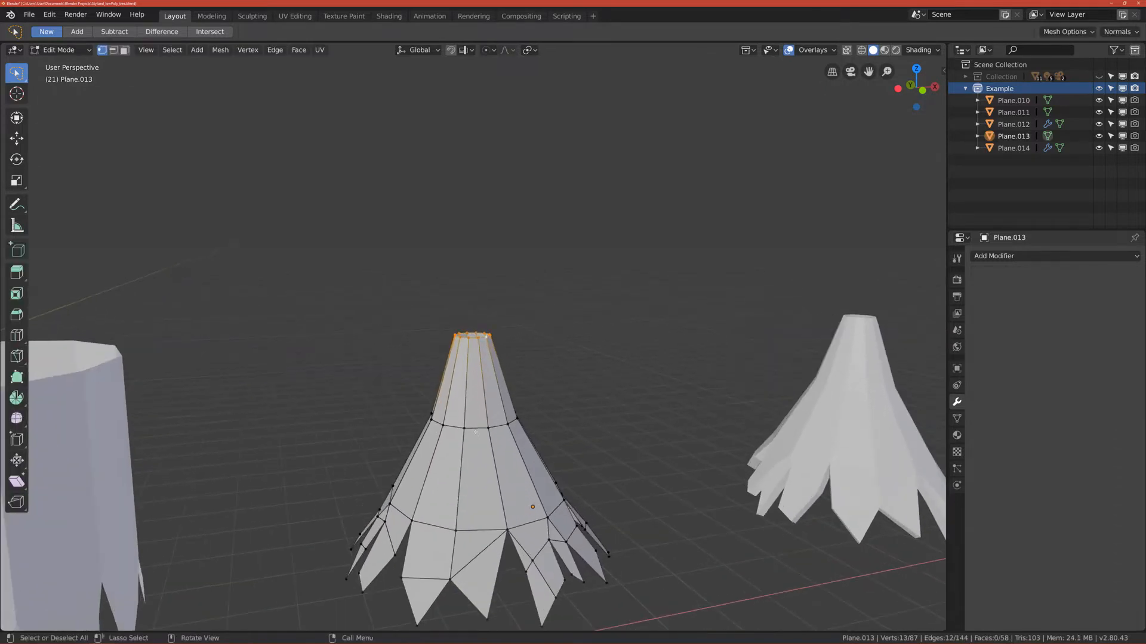
pyautogui.keyDown('alt'); pyautogui.click(476, 428); pyautogui.keyUp('alt')
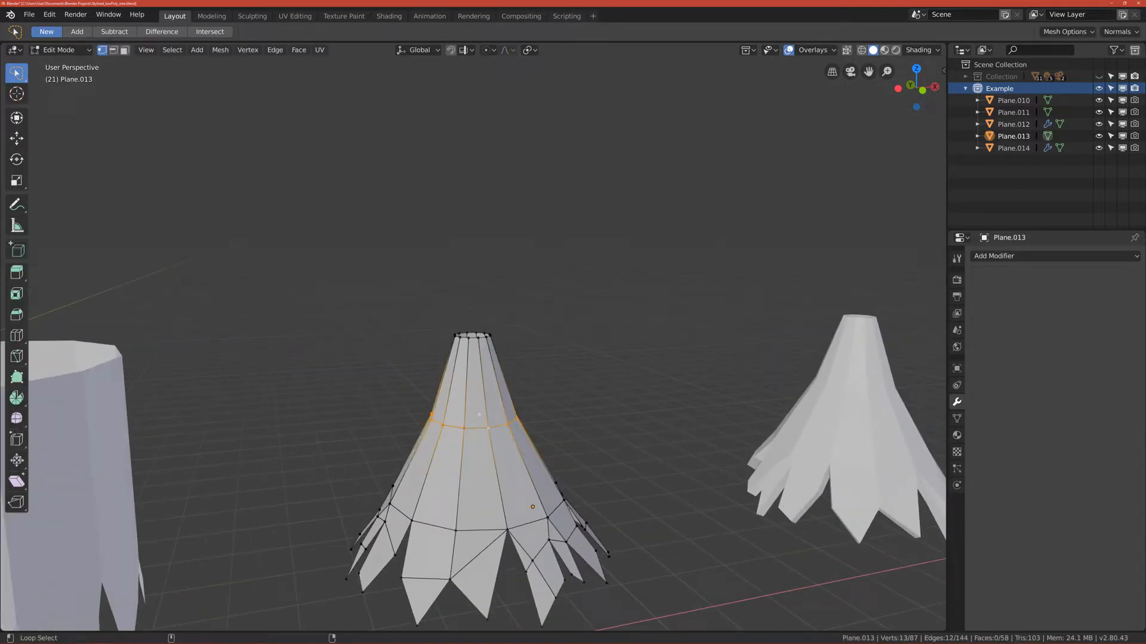
pyautogui.scroll(-1, 481, 450)
pyautogui.moveTo(480, 451); pyautogui.dragTo(459, 375, button='middle')
pyautogui.hotkey('ctrl', 'Tab')
pyautogui.click(342, 432)
# Select the last, thickened cone and examine its Solidify settings and jagged lower edge from below
pyautogui.keyDown('shift'); pyautogui.moveTo(513, 438); pyautogui.dragTo(226, 452, button='middle'); pyautogui.keyUp('shift')
pyautogui.keyDown('shift'); pyautogui.moveTo(502, 481); pyautogui.dragTo(200, 446, button='middle'); pyautogui.keyUp('shift')
pyautogui.moveTo(423, 488); pyautogui.dragTo(423, 460, button='middle')
pyautogui.click(467, 564)
pyautogui.keyDown('shift'); pyautogui.moveTo(468, 606); pyautogui.dragTo(460, 498, button='middle'); pyautogui.keyUp('shift')
pyautogui.keyDown('shift'); pyautogui.moveTo(471, 543); pyautogui.dragTo(445, 436, button='middle'); pyautogui.keyUp('shift')
pyautogui.scroll(2, 465, 473)
pyautogui.moveTo(463, 473); pyautogui.dragTo(453, 503, button='middle')
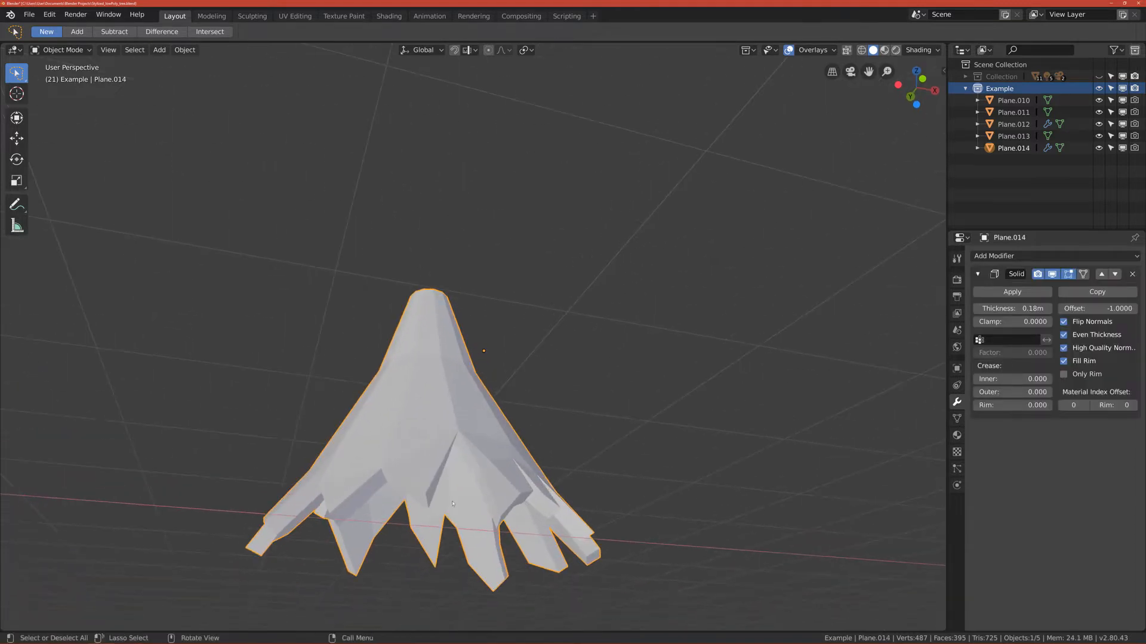
# Review the foliage stages back along the row and recheck the plain plane's grid mesh in Edit Mode
pyautogui.scroll(-4, 428, 516)
pyautogui.moveTo(344, 427); pyautogui.dragTo(336, 479, button='middle')
pyautogui.keyDown('shift'); pyautogui.moveTo(337, 480); pyautogui.dragTo(635, 526, button='middle'); pyautogui.keyUp('shift')
pyautogui.scroll(3, 419, 463)
pyautogui.scroll(-7, 370, 451)
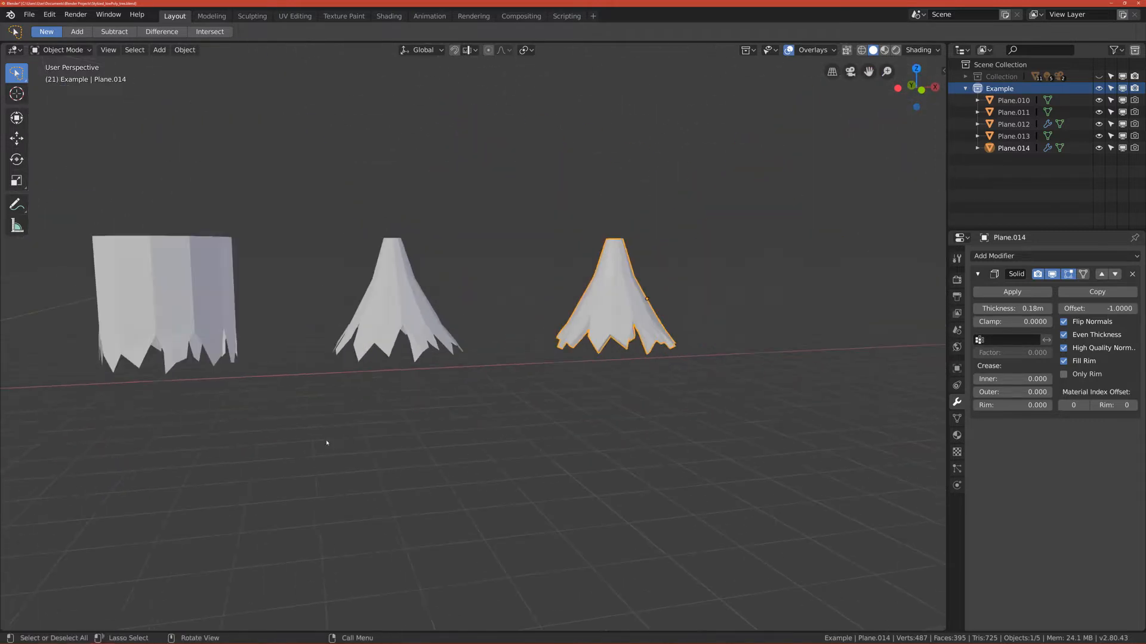
pyautogui.keyDown('shift'); pyautogui.moveTo(325, 442); pyautogui.dragTo(509, 466, button='middle'); pyautogui.keyUp('shift')
pyautogui.scroll(-7, 504, 458)
pyautogui.keyDown('shift'); pyautogui.moveTo(456, 434); pyautogui.dragTo(555, 471, button='middle'); pyautogui.keyUp('shift')
pyautogui.scroll(5, 546, 472)
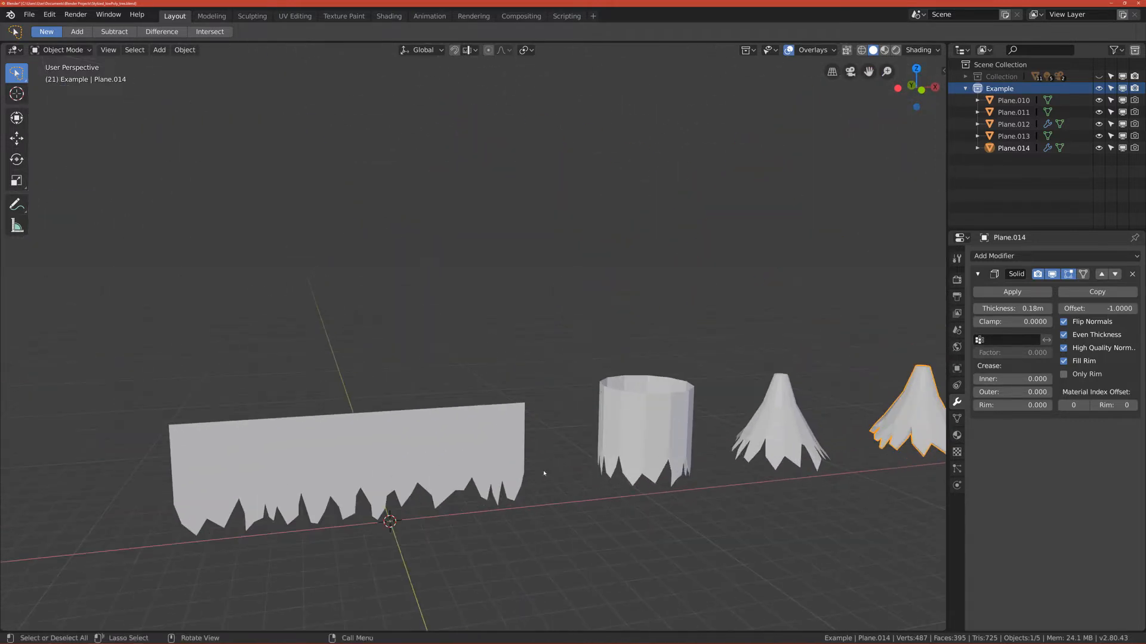
pyautogui.scroll(-1, 418, 487)
pyautogui.scroll(-1, 417, 487)
pyautogui.moveTo(432, 488); pyautogui.dragTo(636, 398, button='middle')
pyautogui.click(159, 374)
pyautogui.press('Tab')
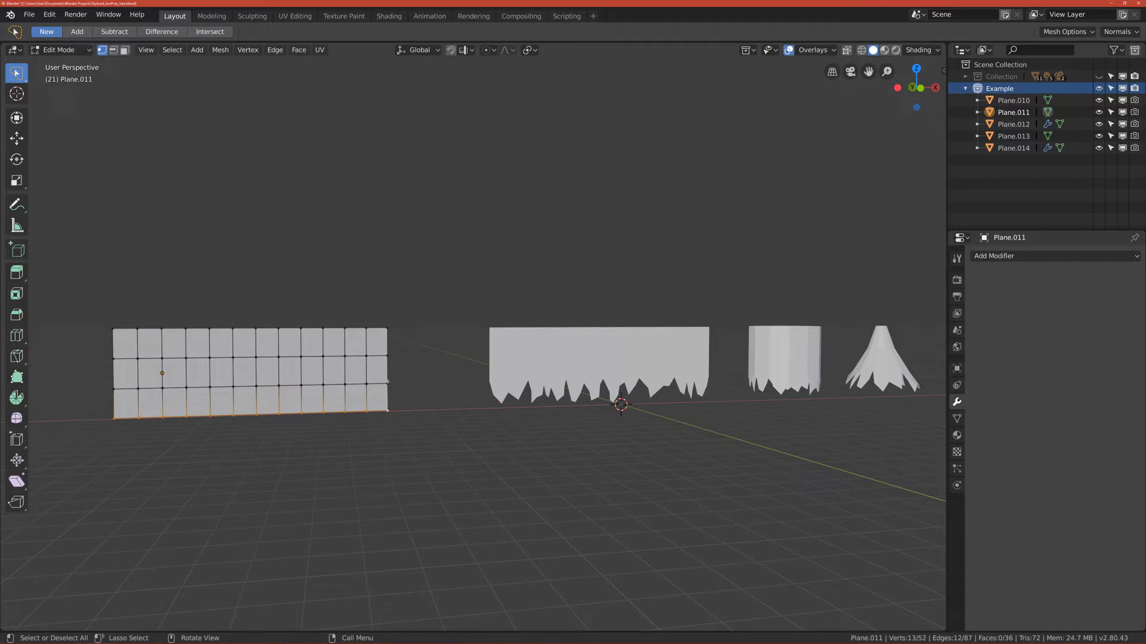
pyautogui.press('Tab')
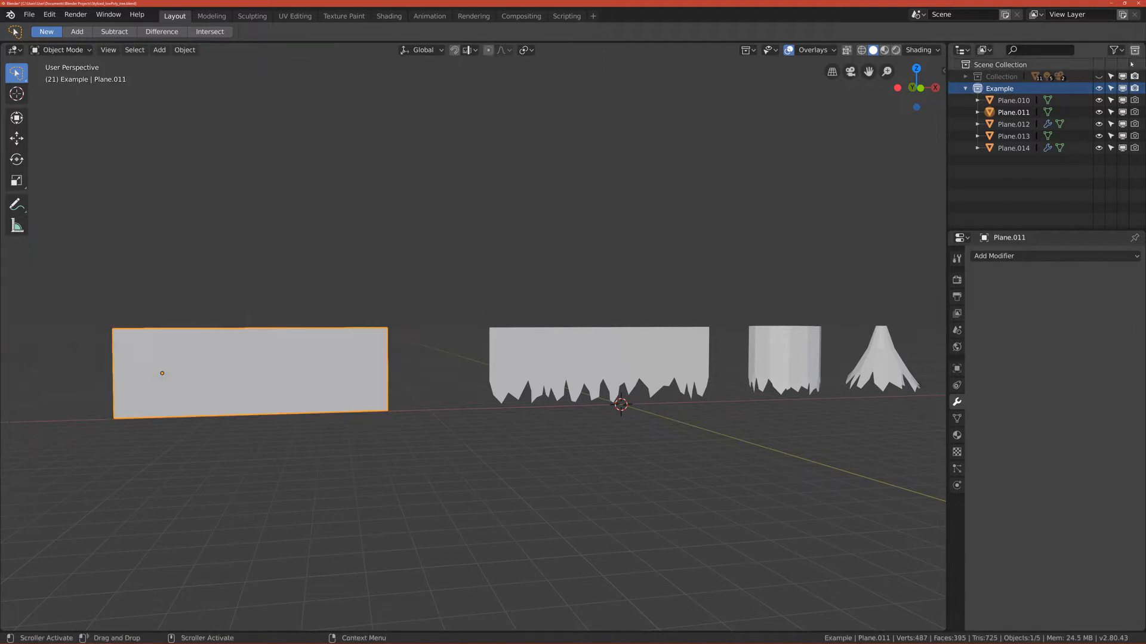
# Close the example tree project without saving its changes and return to the trunk scene
pyautogui.click(1139, 3)
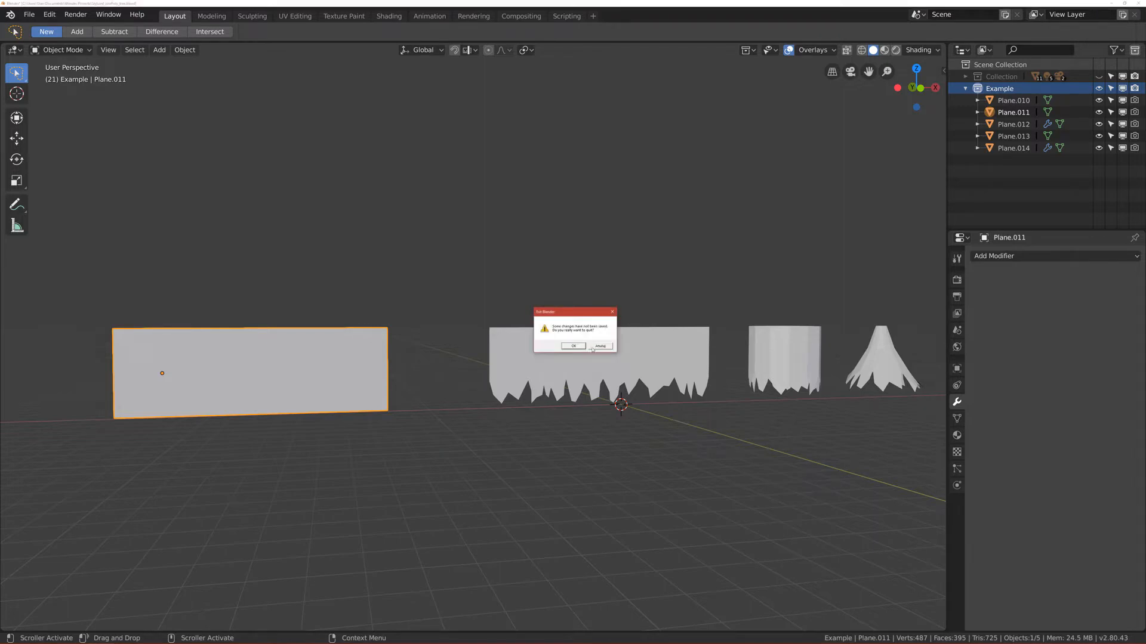
pyautogui.click(573, 346)
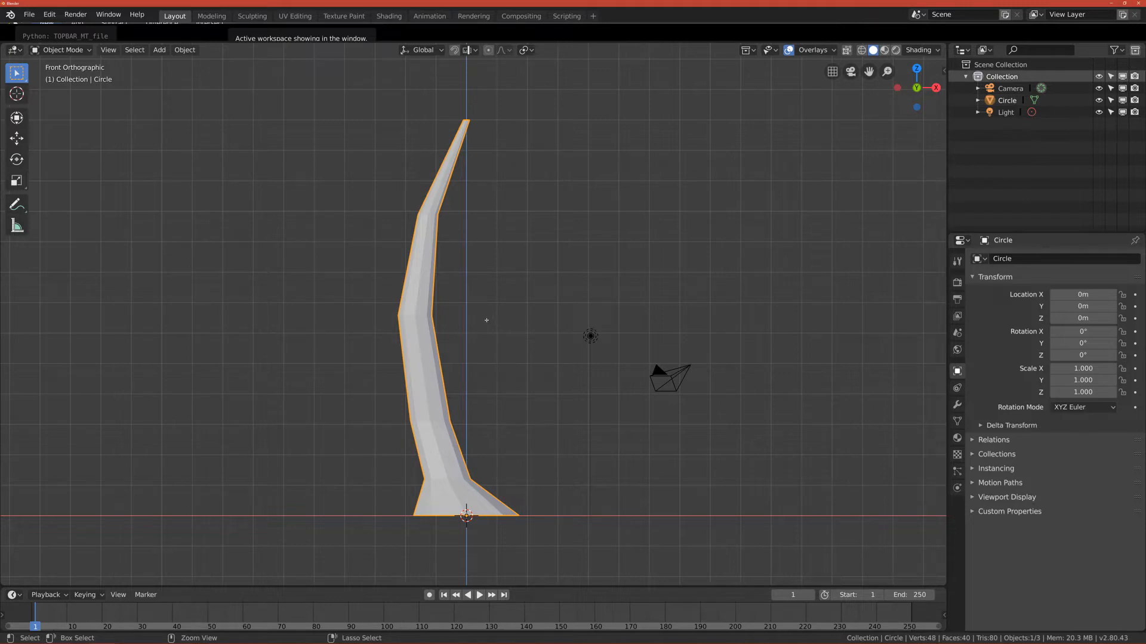
# Save the trunk scene as Tree_Tutorial.blend in the Blender Projects folder
pyautogui.hotkey('ctrl', 's')
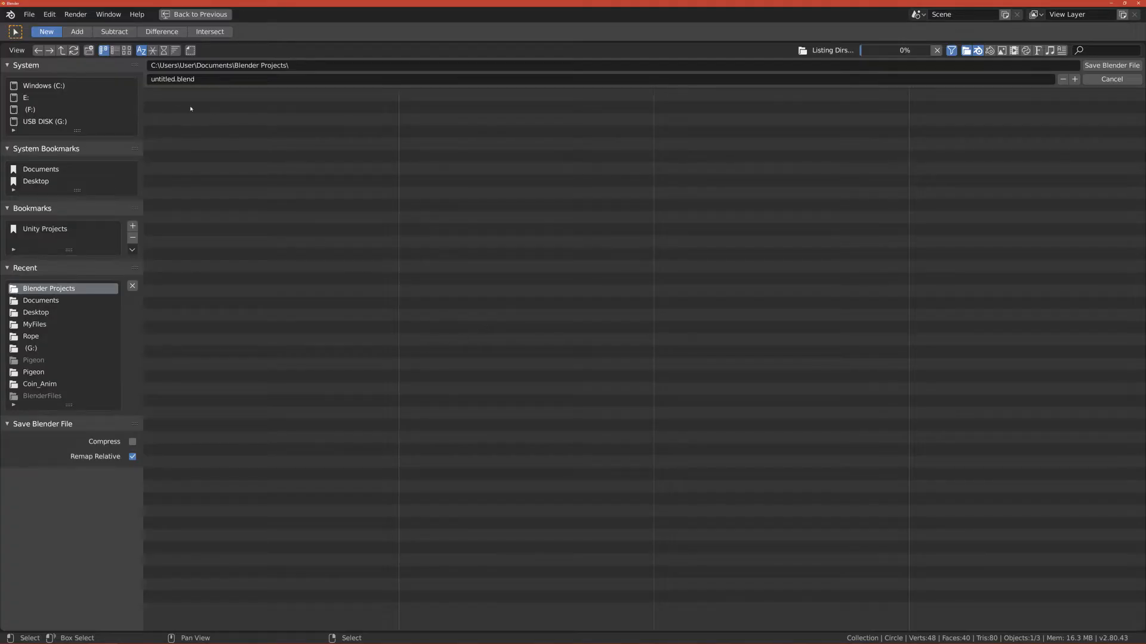
pyautogui.click(167, 79)
pyautogui.doubleClick(174, 79)
pyautogui.write('Tree_')
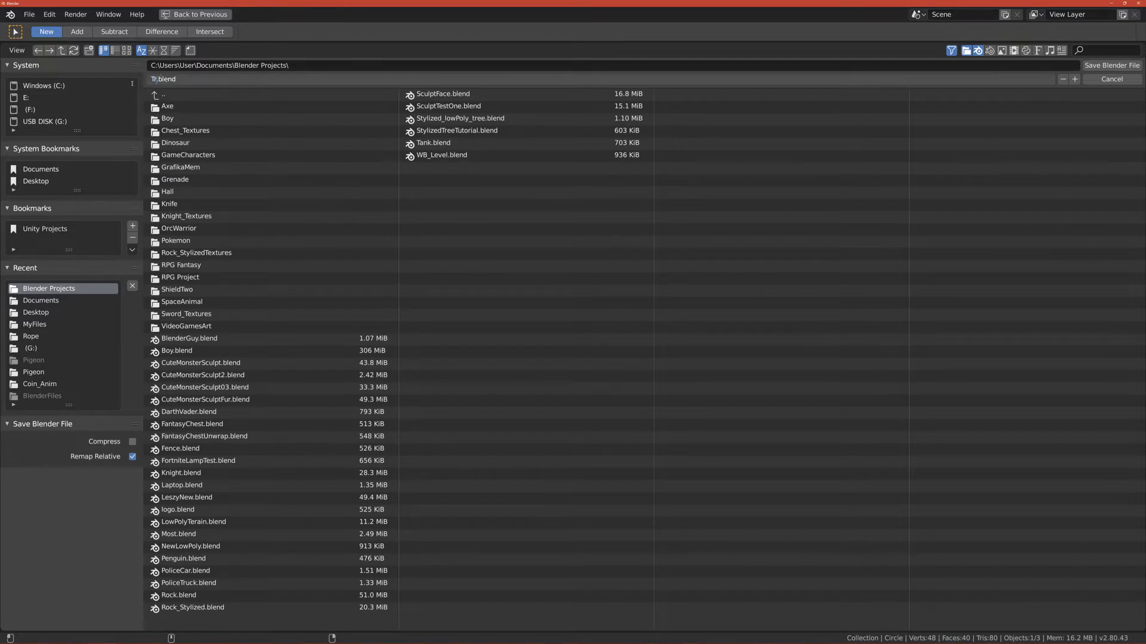
pyautogui.write('Tutorial')
pyautogui.press('Return')
pyautogui.click(1108, 66)
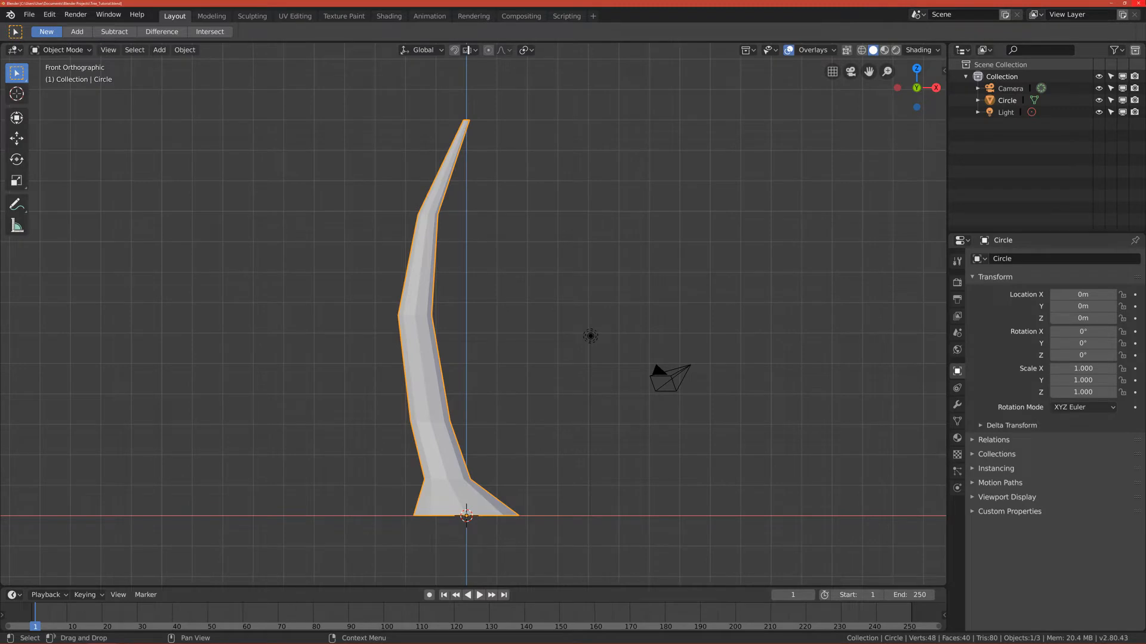
# Switch the Blender window to fullscreen
pyautogui.scroll(1, 322, 151)
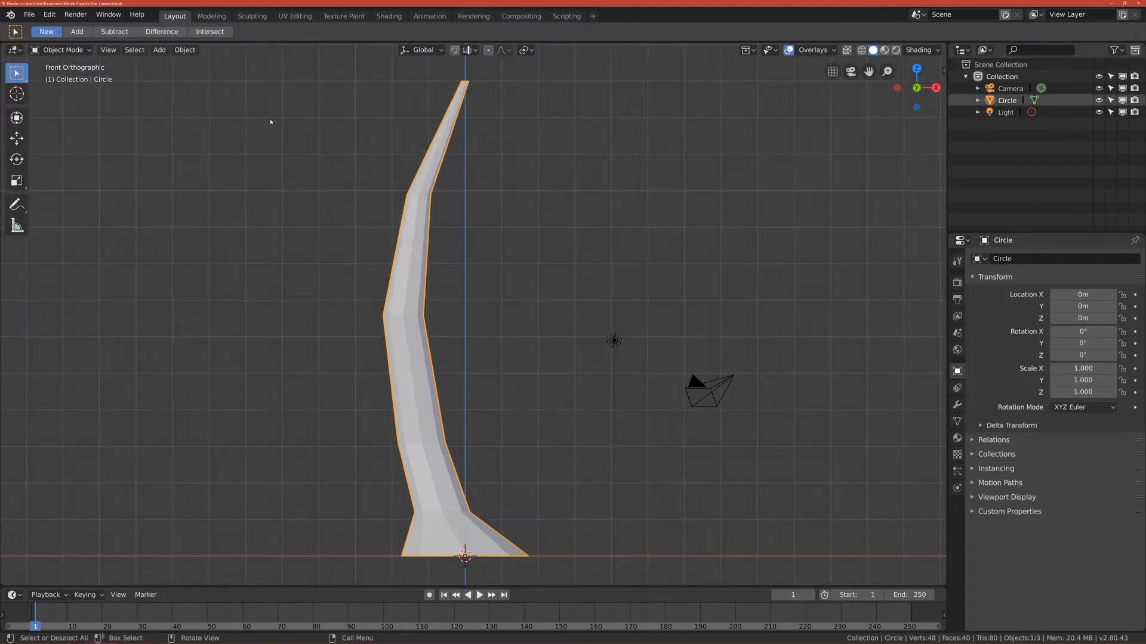
pyautogui.scroll(-1, 270, 122)
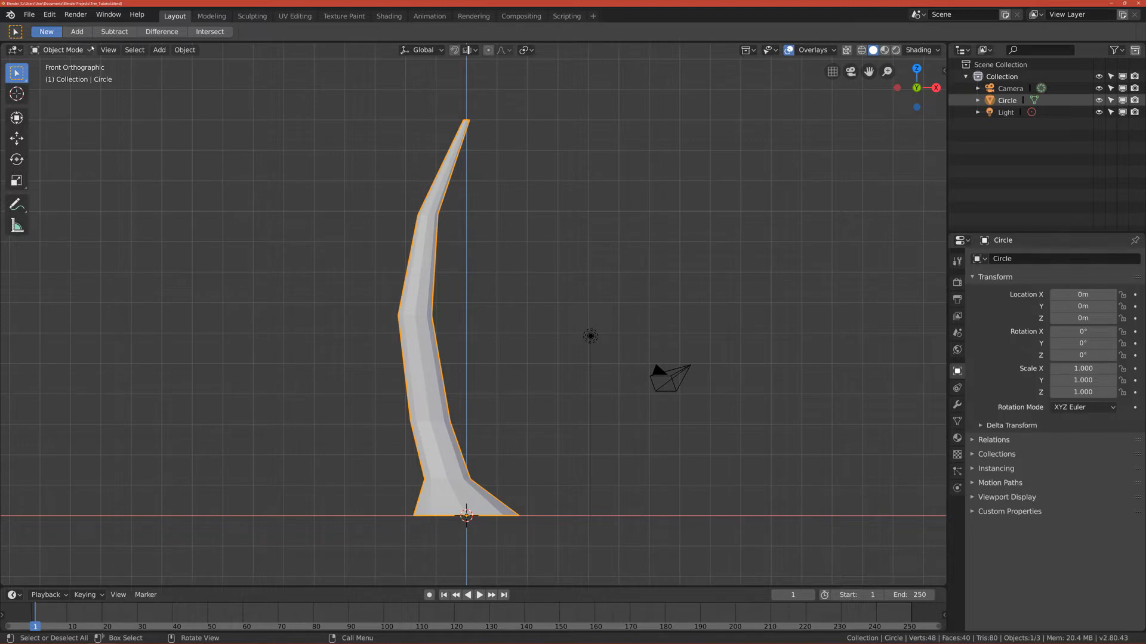
pyautogui.click(105, 14)
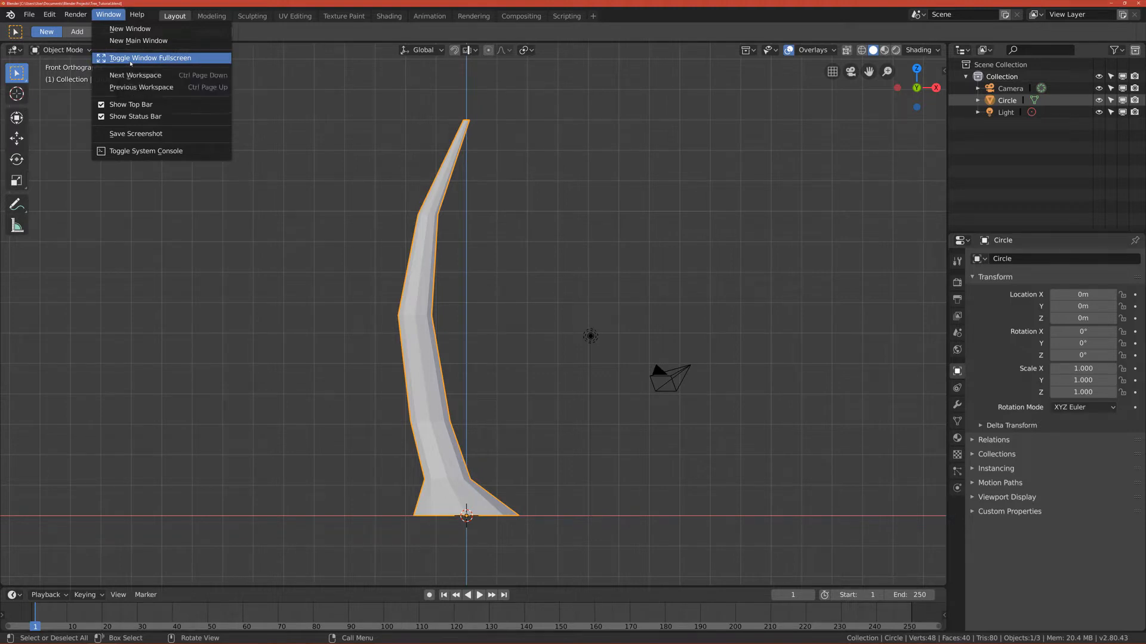
pyautogui.click(131, 60)
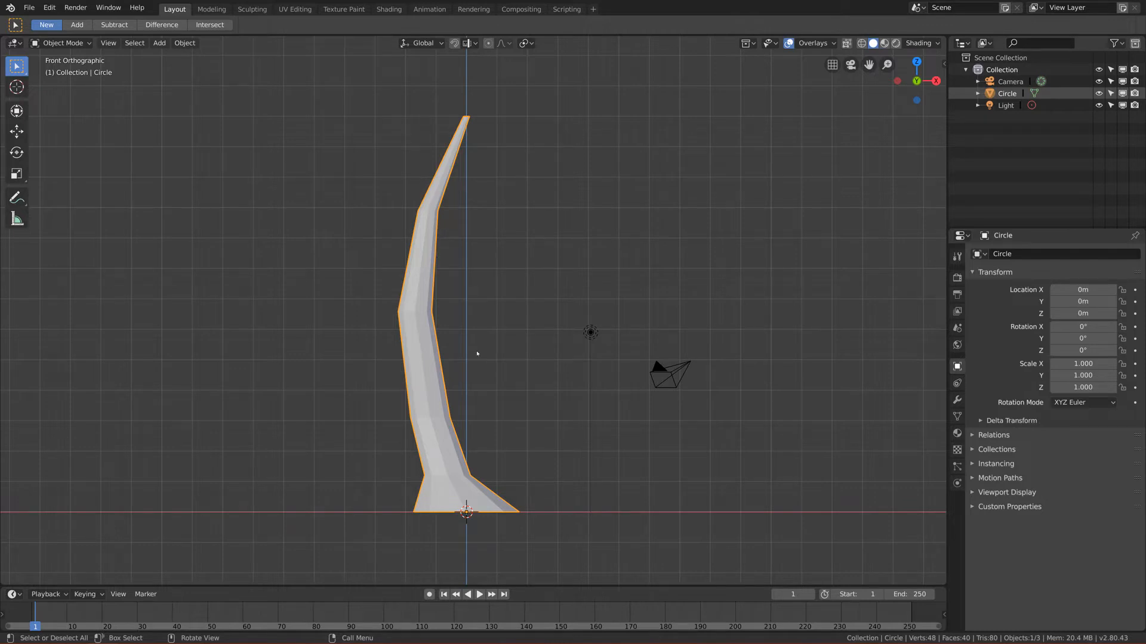
# Rename the trunk object from Circle to Bark and hide it
pyautogui.doubleClick(1008, 94)
pyautogui.write('B')
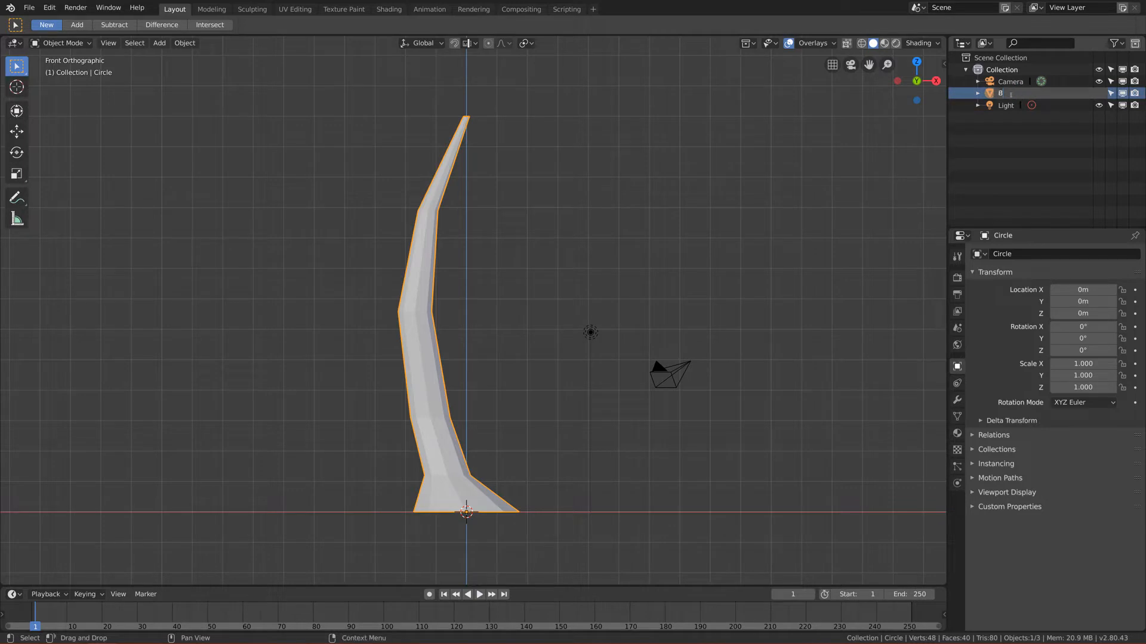
pyautogui.write('ark')
pyautogui.press('Return')
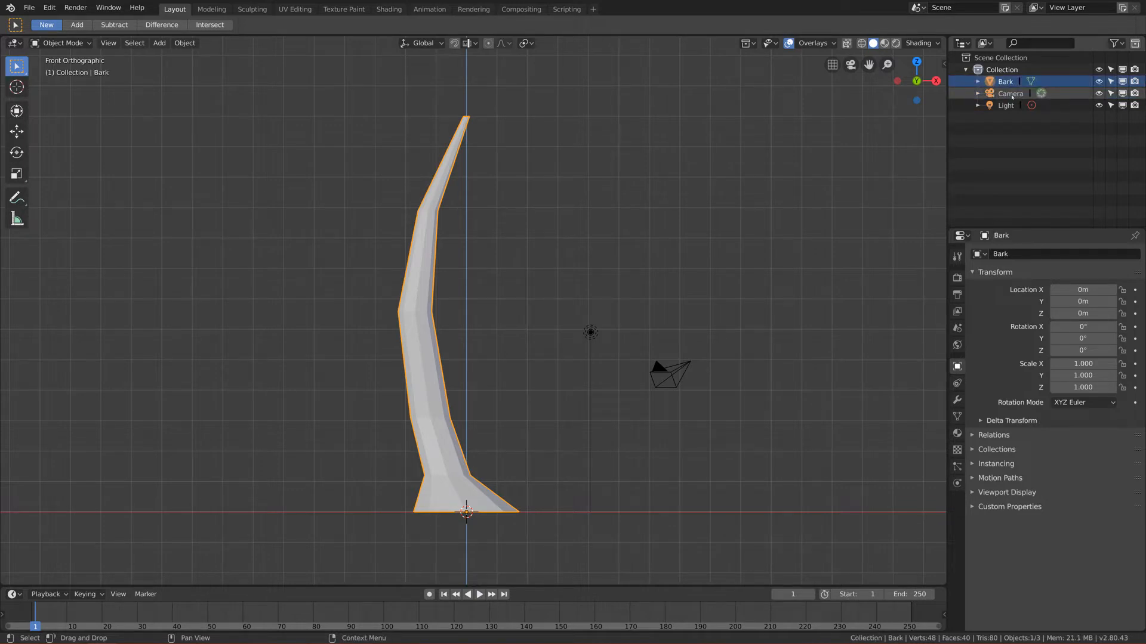
pyautogui.press('h')
pyautogui.moveTo(545, 398)
pyautogui.mouseDown(button='middle')
pyautogui.moveTo(540, 453)
pyautogui.moveTo(555, 411)
pyautogui.mouseUp(button='middle')
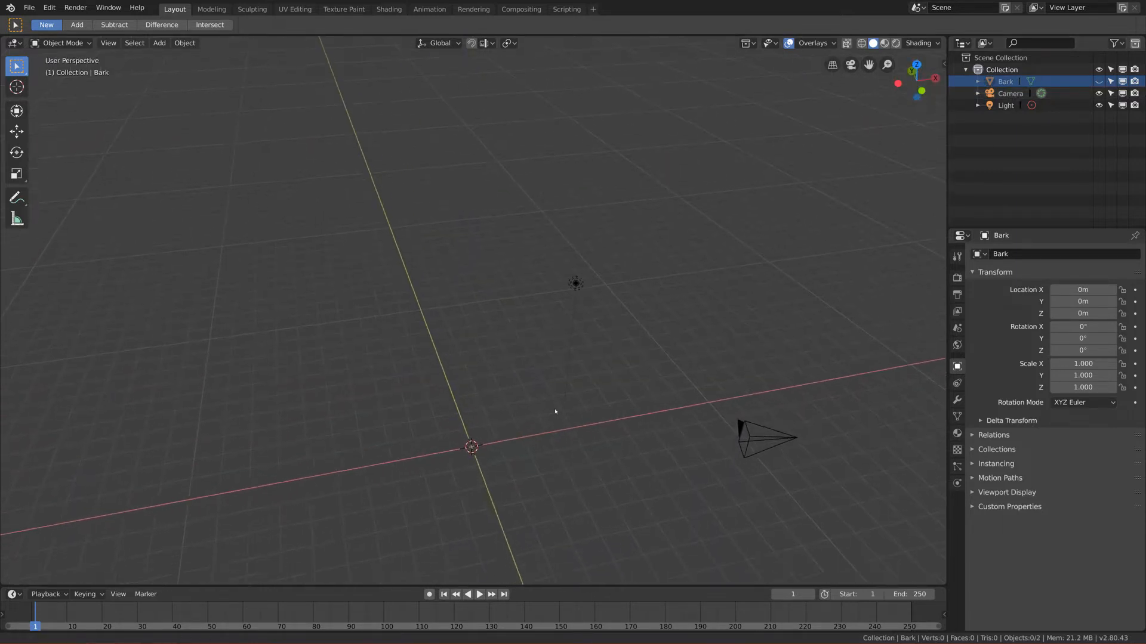
# Delete the light and the camera from the scene
pyautogui.click(575, 282)
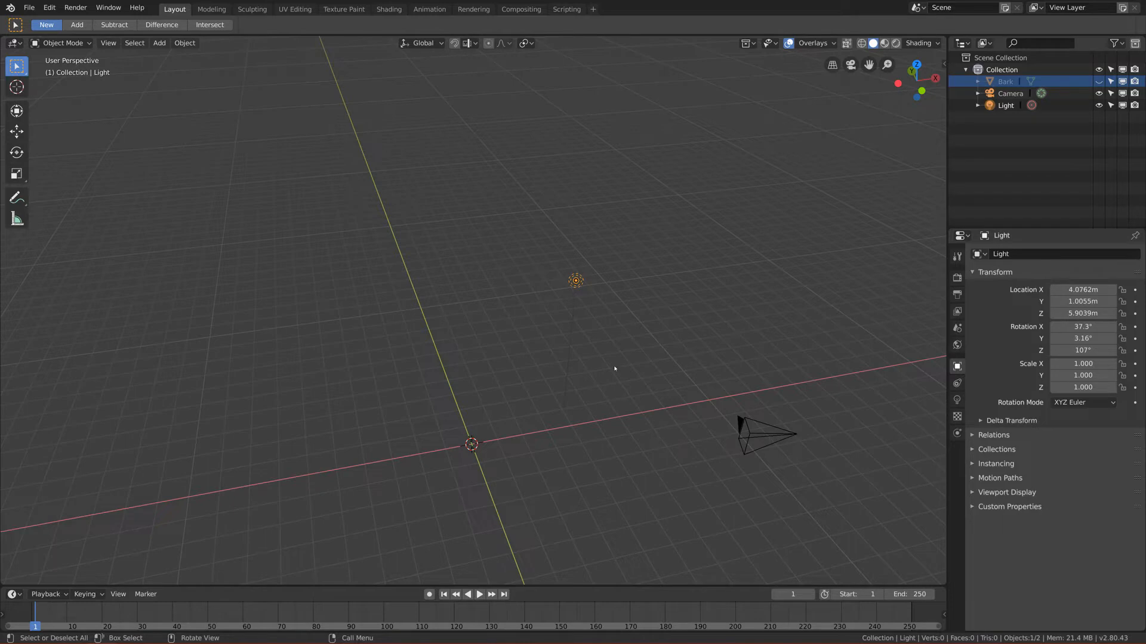
pyautogui.press('x')
pyautogui.click(583, 353)
pyautogui.click(687, 450)
pyautogui.moveTo(460, 420); pyautogui.dragTo(496, 446, button='middle')
pyautogui.press('x')
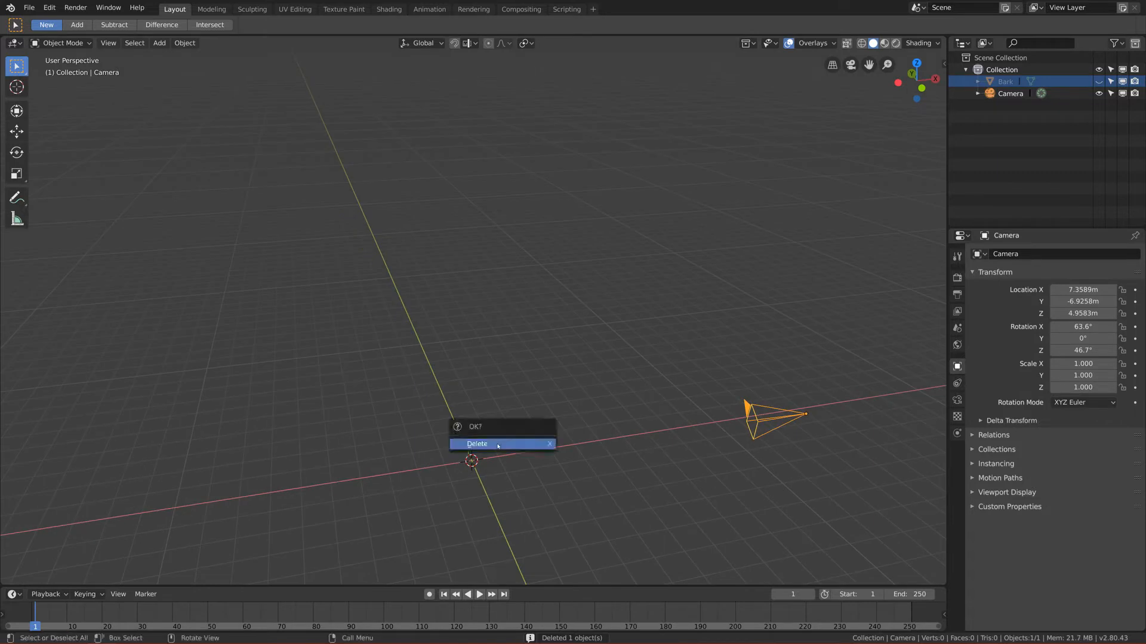
pyautogui.click(495, 443)
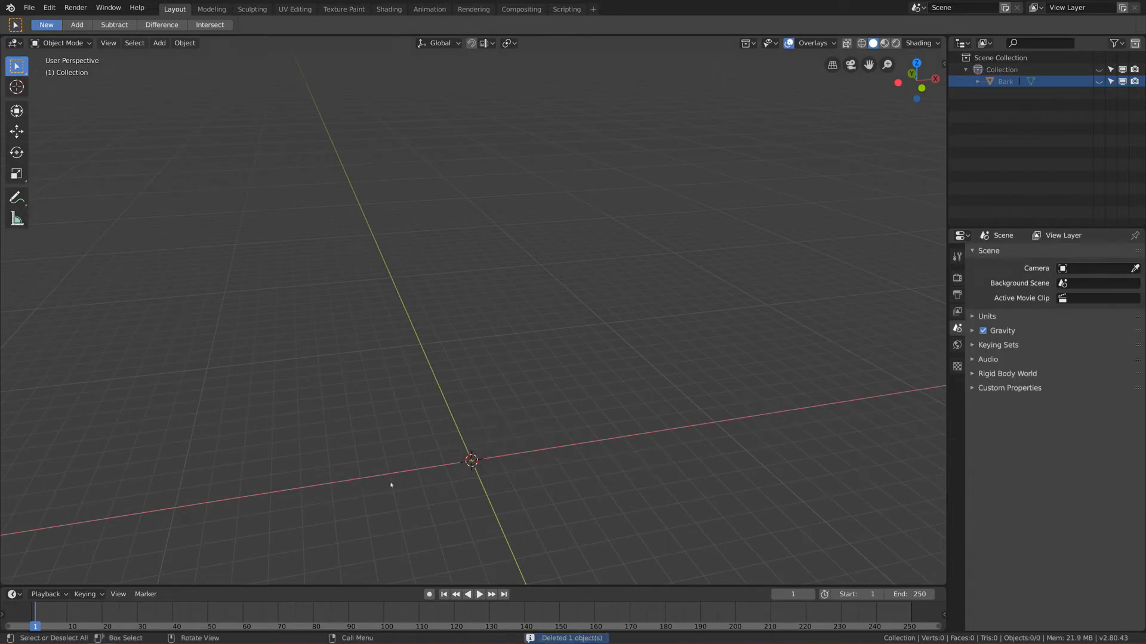
# Add a 2 m plane mesh at the world origin
pyautogui.moveTo(466, 462); pyautogui.dragTo(456, 420, button='middle')
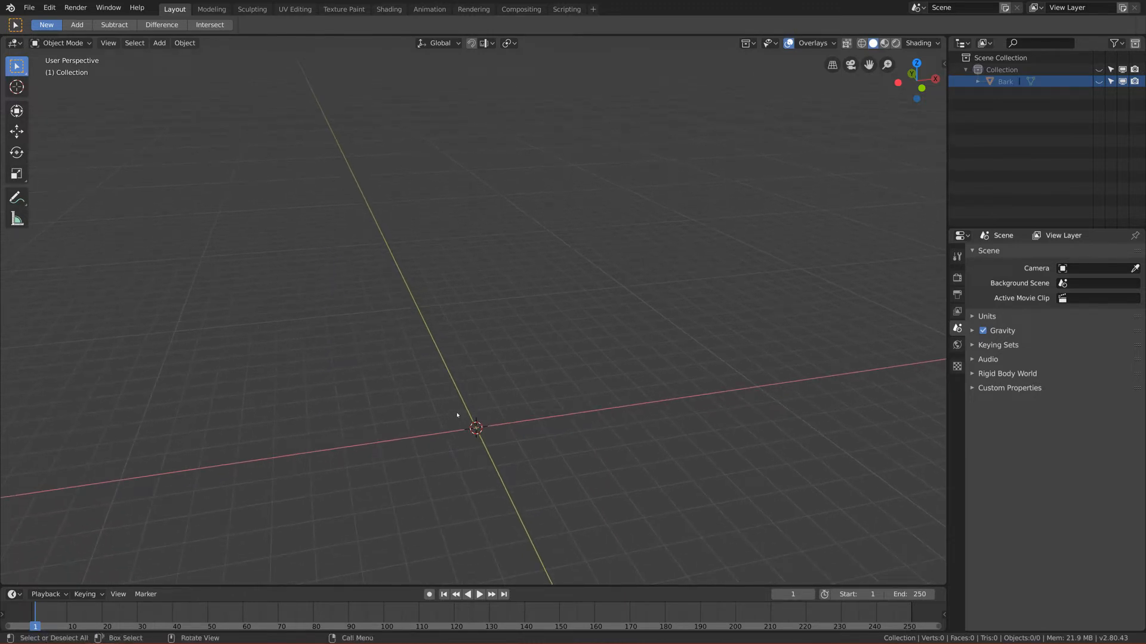
pyautogui.hotkey('shift', 'a')
pyautogui.moveTo(442, 421)
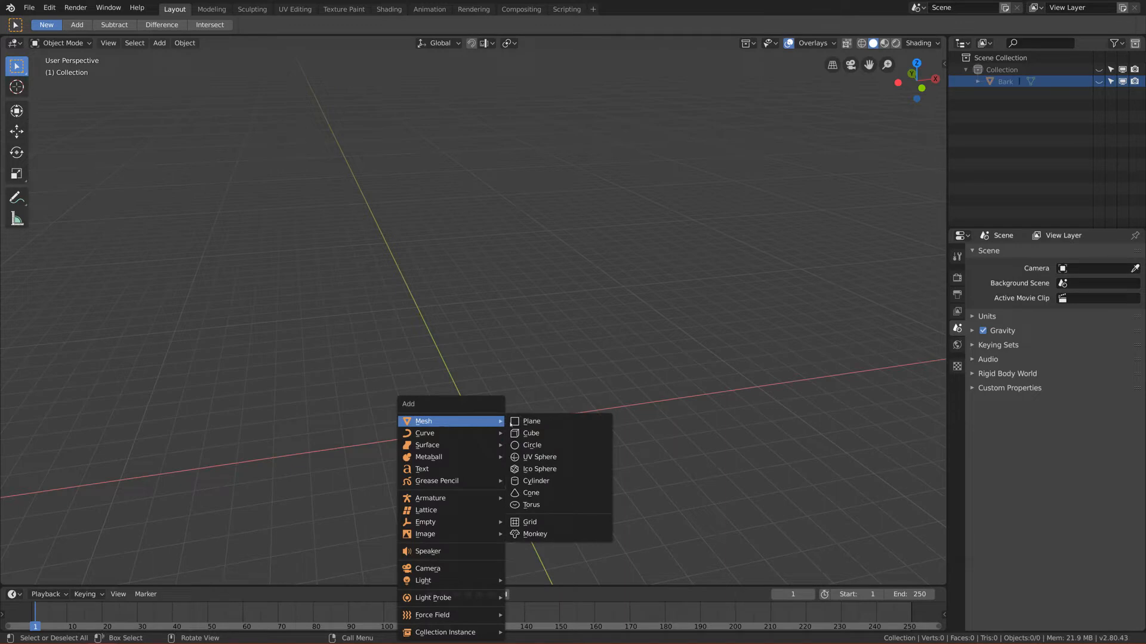
pyautogui.click(532, 422)
# In top orthographic view, move the plane 1 m along X and 1 m along Y so its corner sits on the origin
pyautogui.press('KP_7')
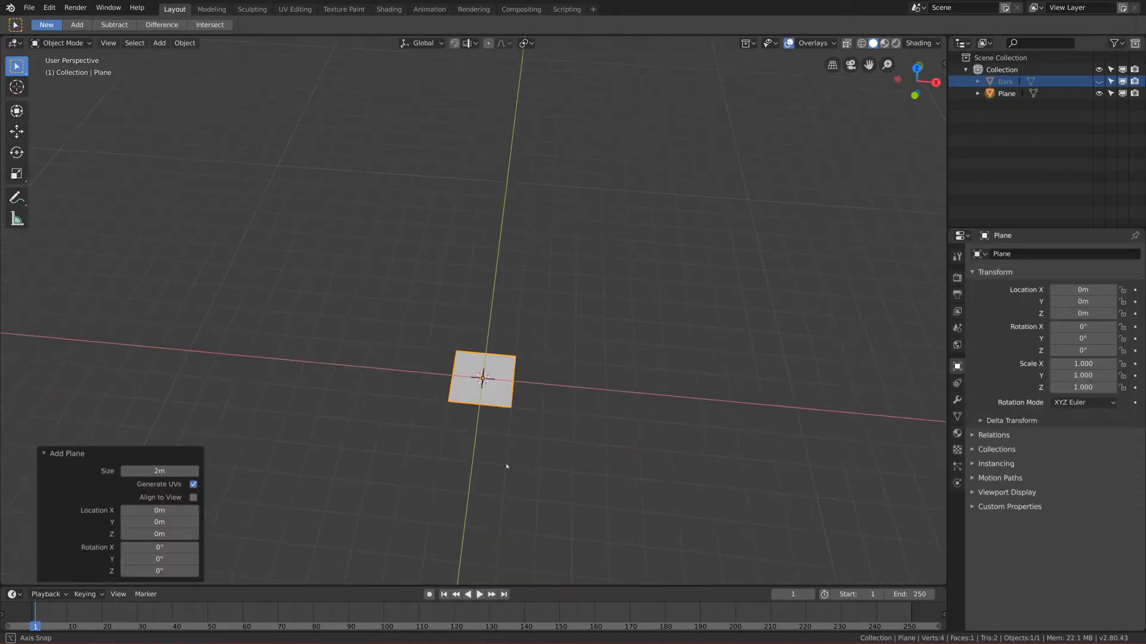
pyautogui.keyDown('shift'); pyautogui.moveTo(503, 222); pyautogui.dragTo(464, 307, button='middle'); pyautogui.keyUp('shift')
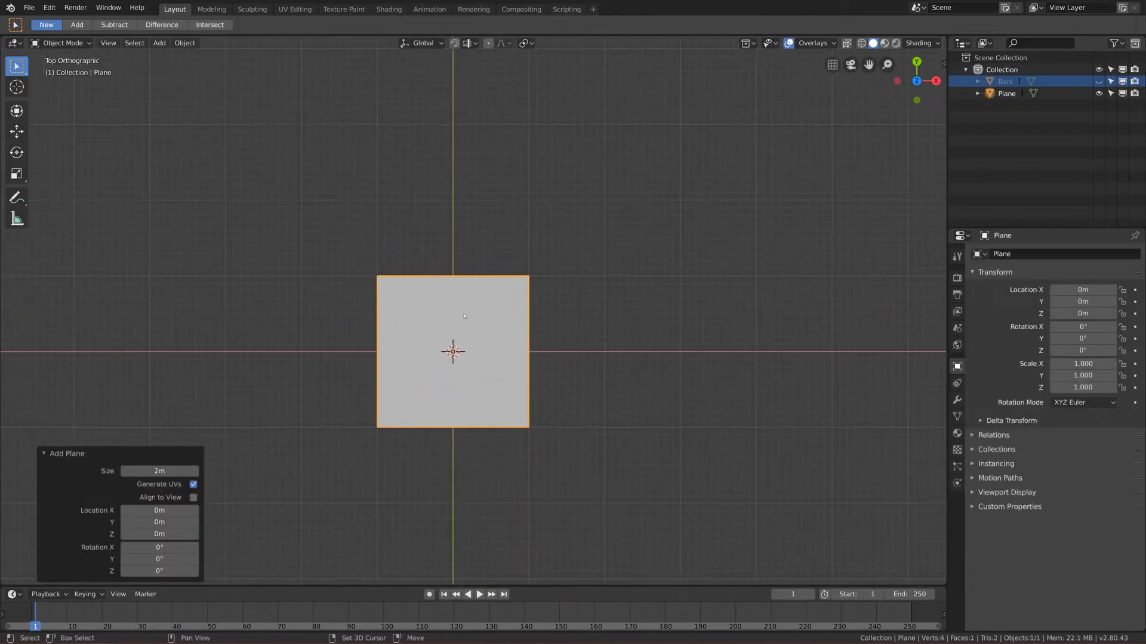
pyautogui.scroll(-1, 474, 290)
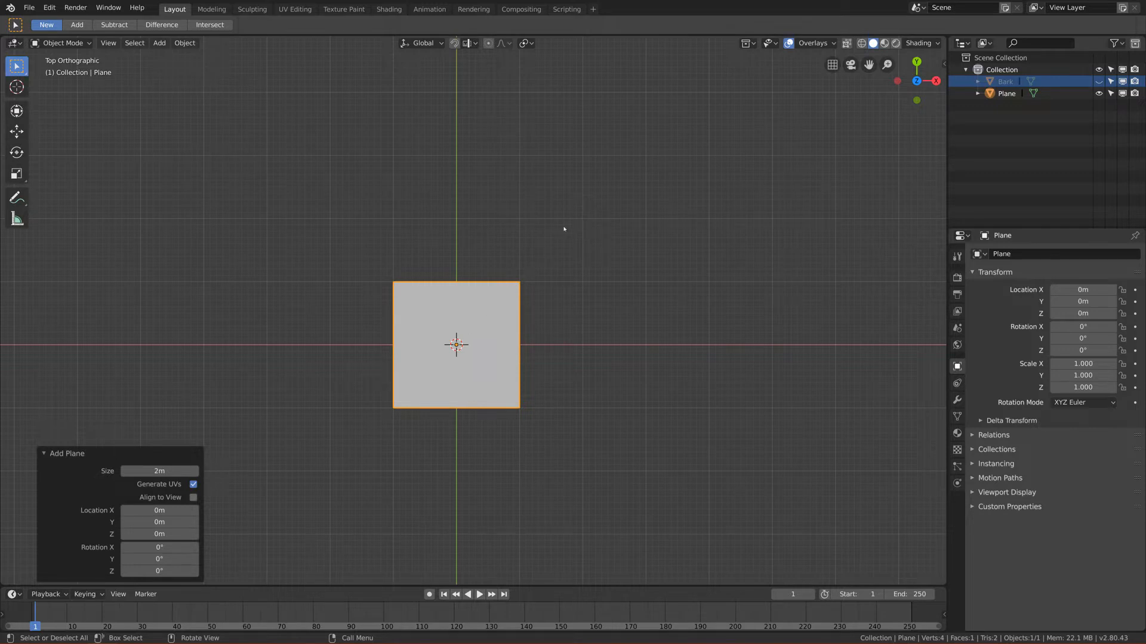
pyautogui.press('g')
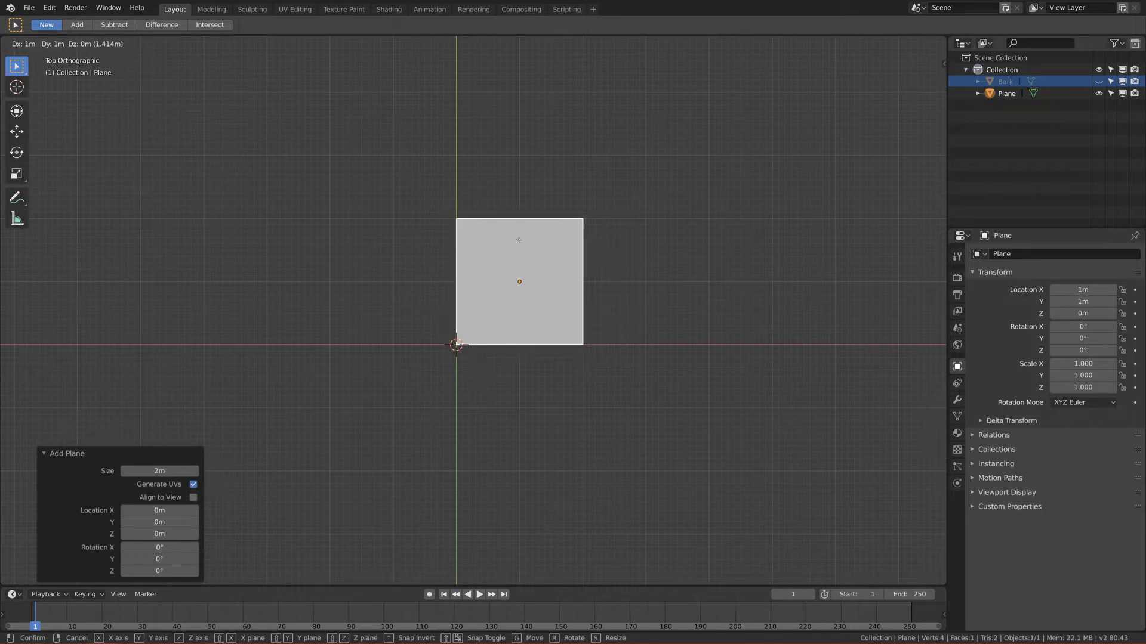
pyautogui.click(518, 239)
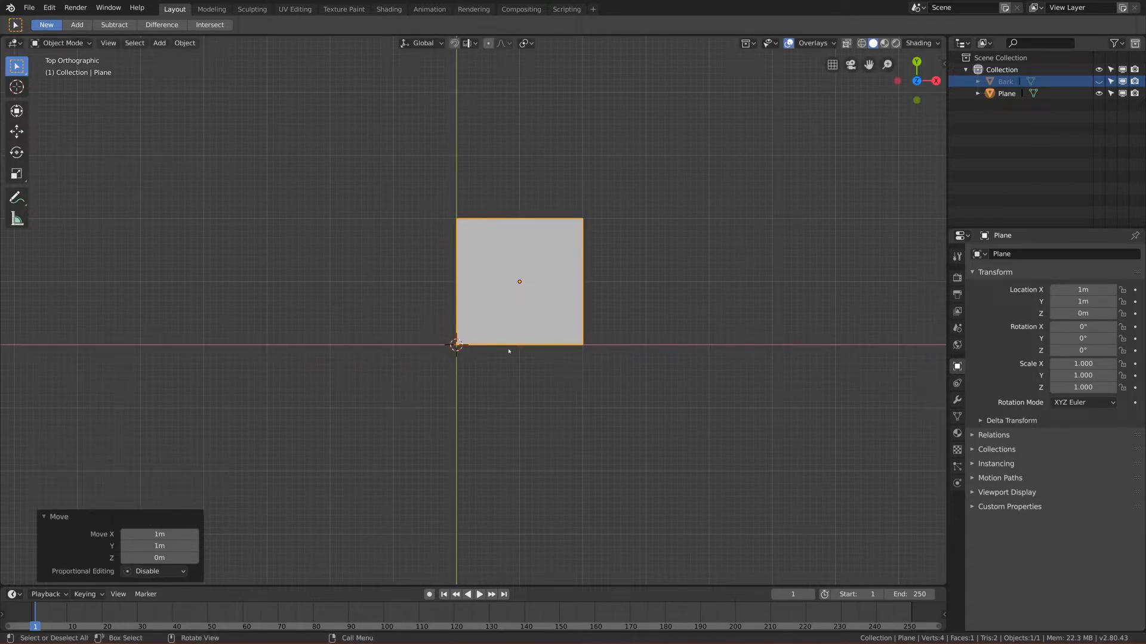
# In Edit Mode, move the plane's edge on the positive X side 10 m along X to form a long strip
pyautogui.keyDown('shift'); pyautogui.moveTo(787, 297); pyautogui.dragTo(585, 356, button='middle'); pyautogui.keyUp('shift')
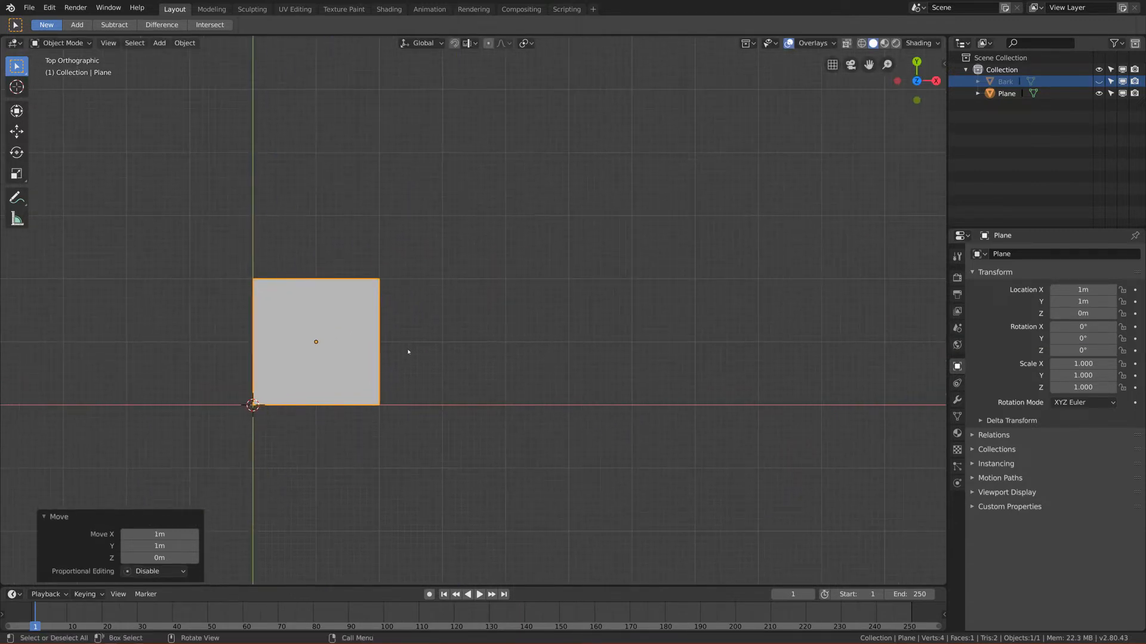
pyautogui.press('Tab')
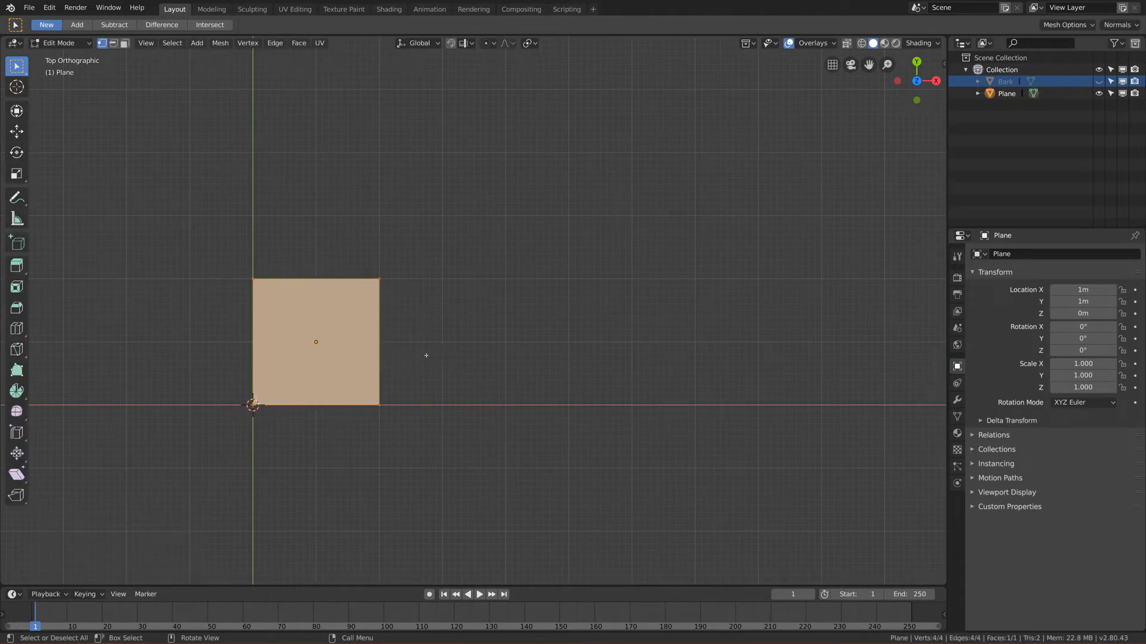
pyautogui.press('2')
pyautogui.click(381, 351)
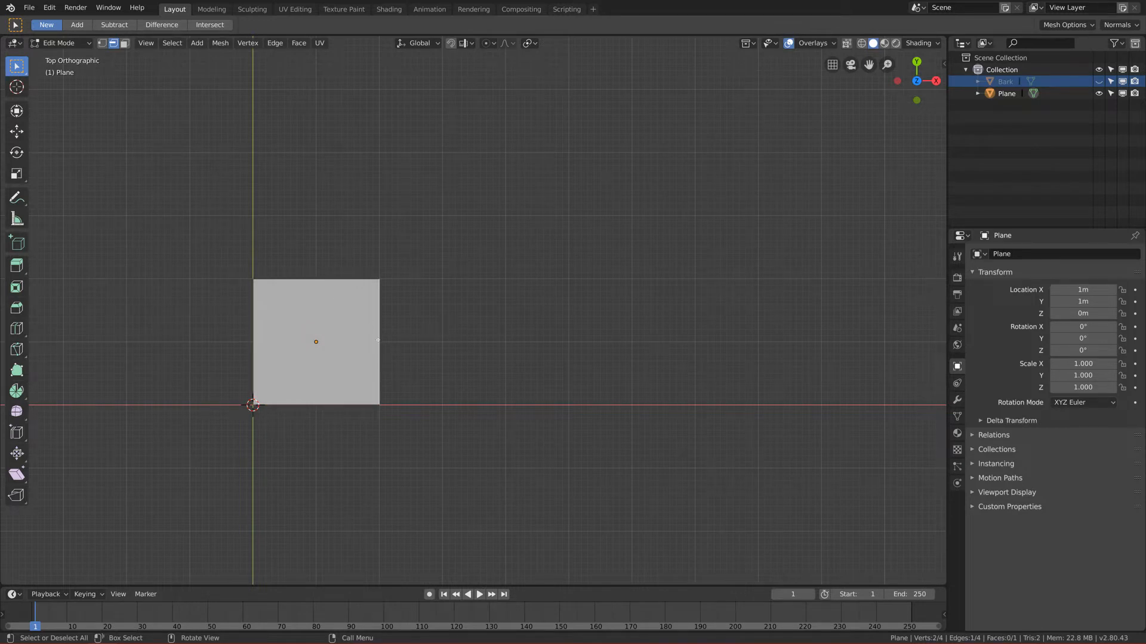
pyautogui.scroll(-1, 378, 340)
pyautogui.press('g')
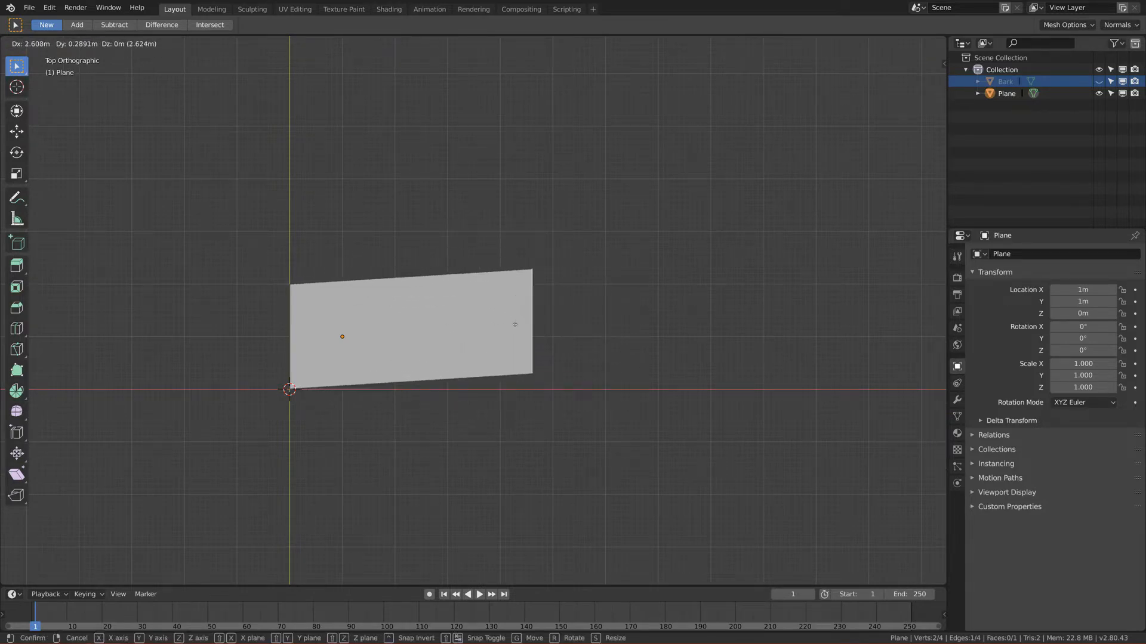
pyautogui.press('x')
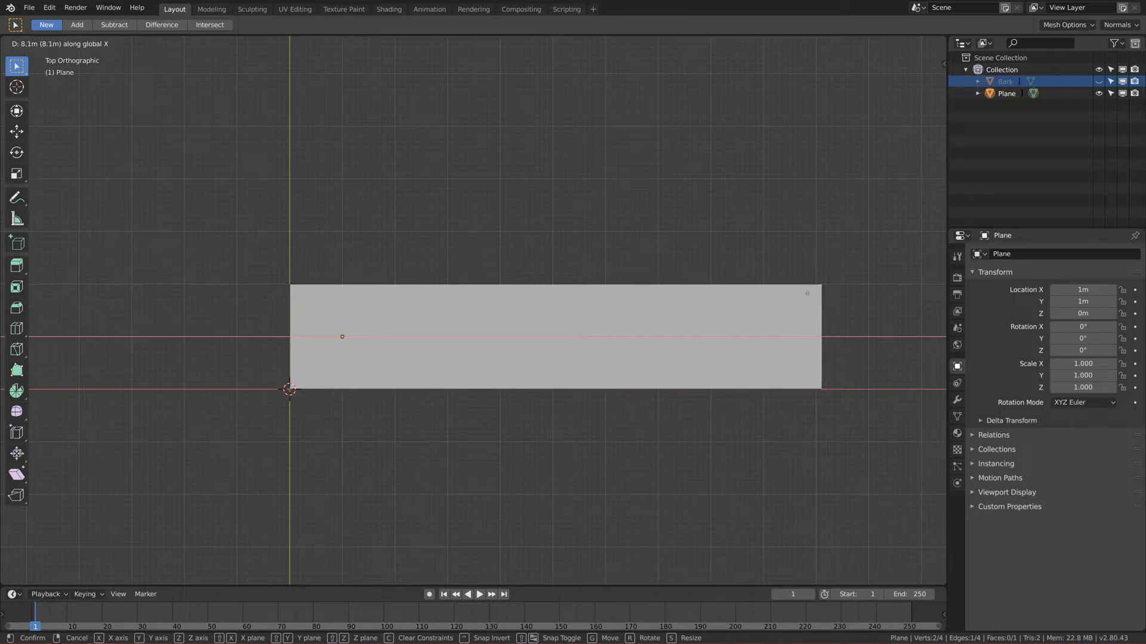
pyautogui.click(864, 295)
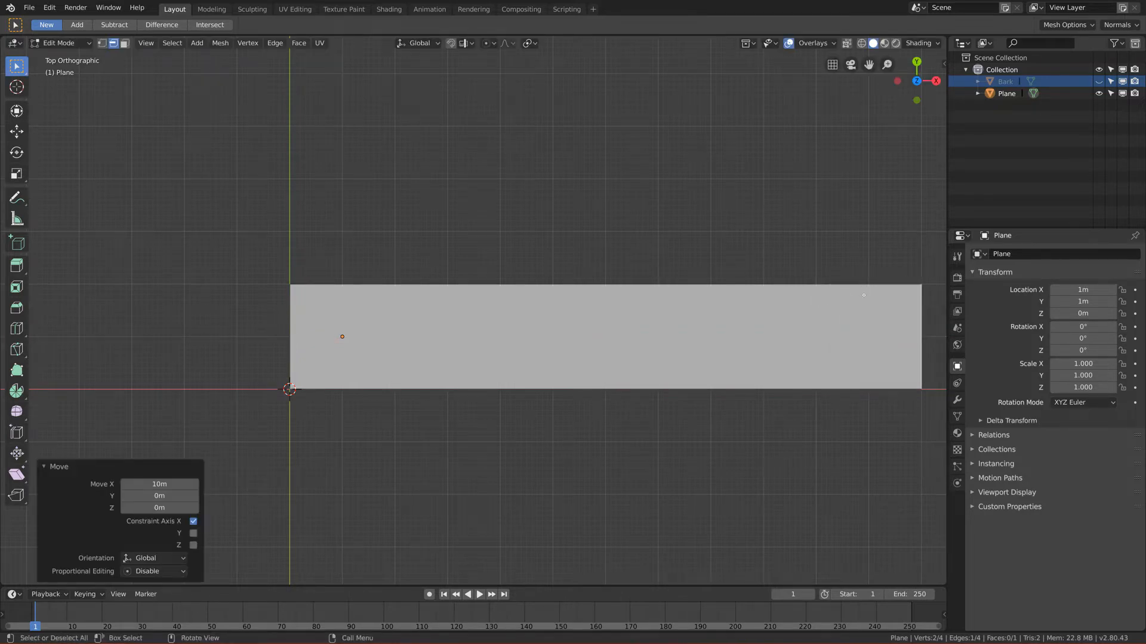
# Add 11 evenly spaced loop cuts across the strip's length, leaving them unslid
pyautogui.keyDown('shift'); pyautogui.moveTo(863, 296); pyautogui.dragTo(808, 305, button='middle'); pyautogui.keyUp('shift')
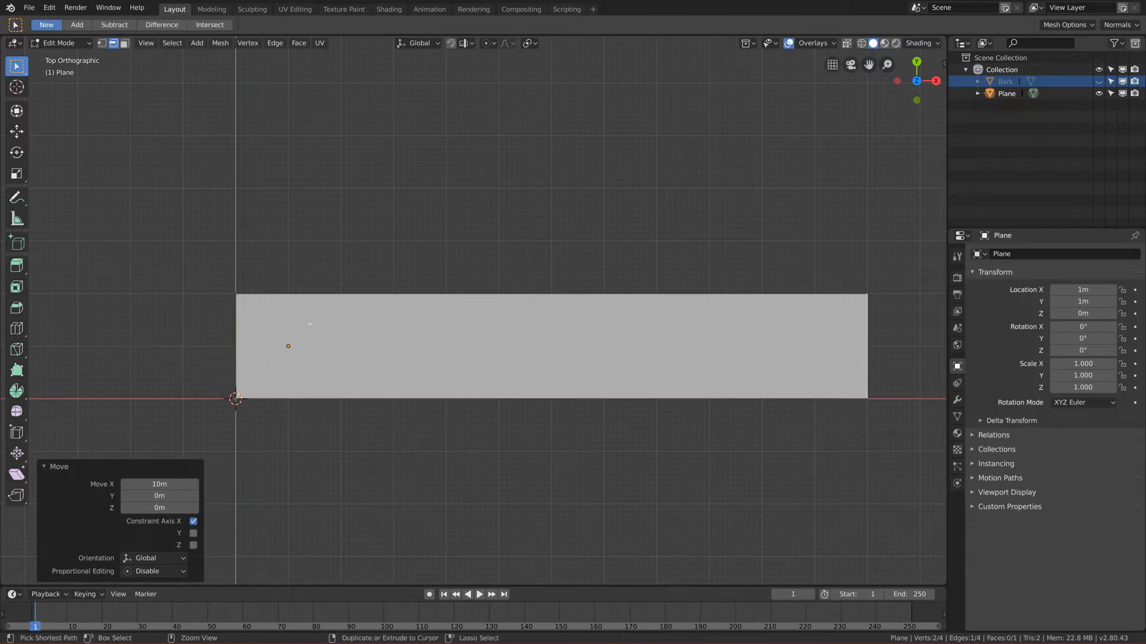
pyautogui.hotkey('ctrl', 'r')
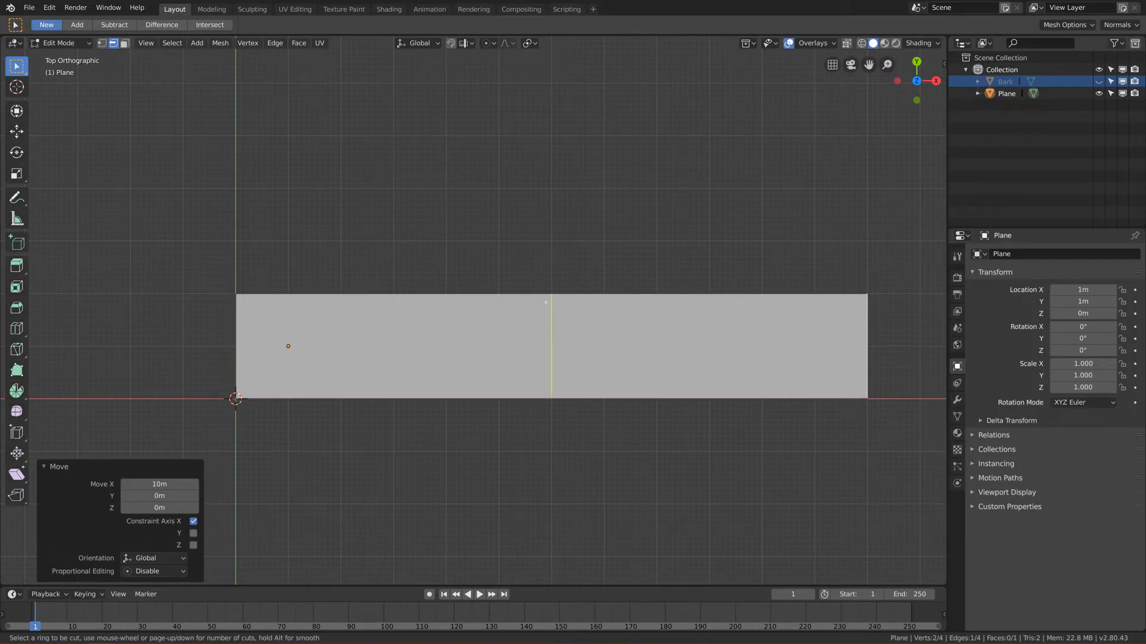
pyautogui.scroll(5, 545, 303)
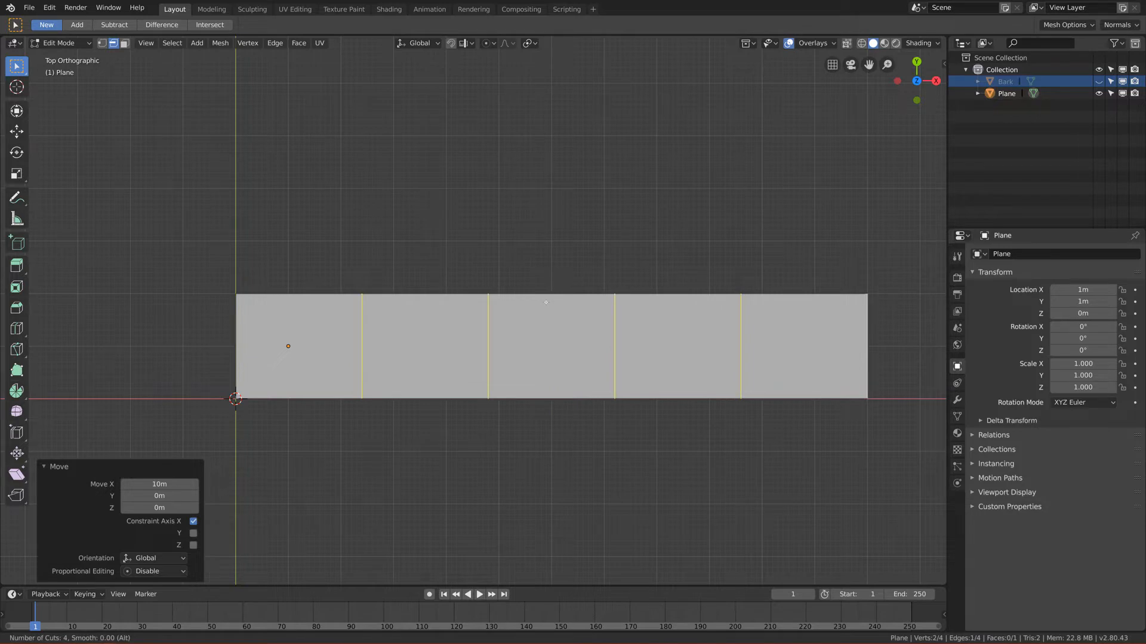
pyautogui.scroll(5, 545, 303)
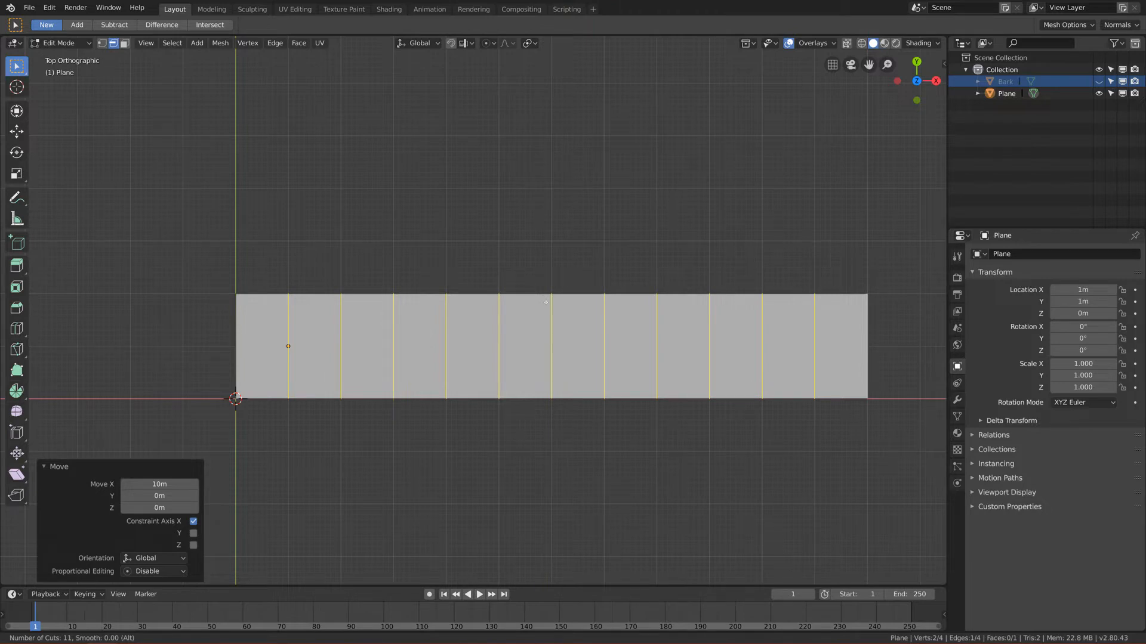
pyautogui.click(545, 302)
pyautogui.rightClick(309, 331)
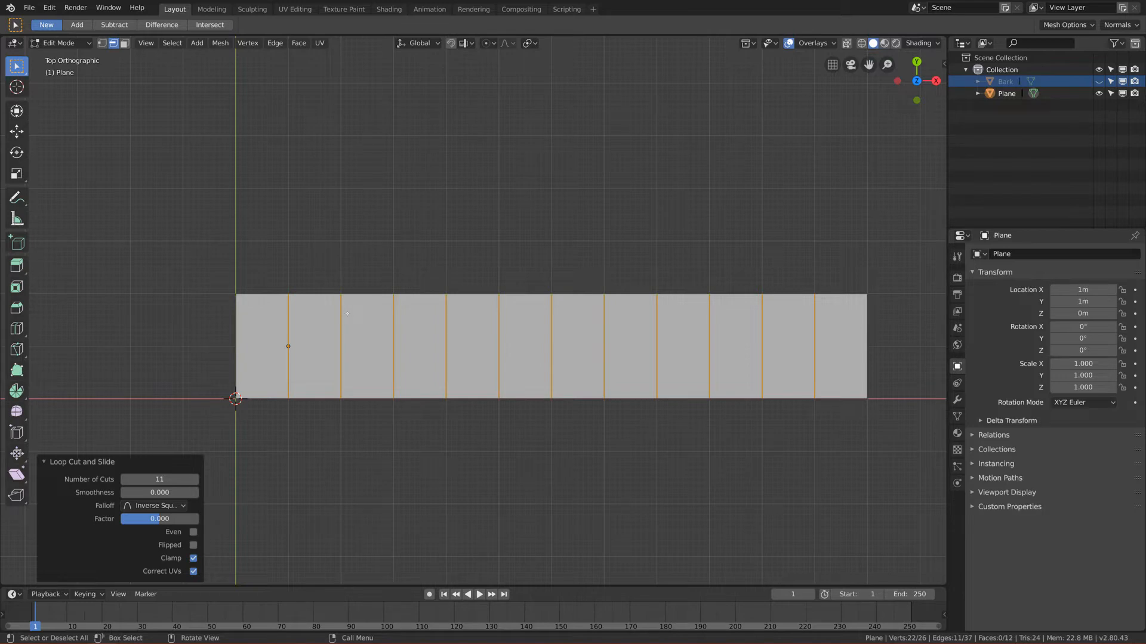
# Select all the edges along the strip's upper side and move them 1 m along Y
pyautogui.click(245, 294)
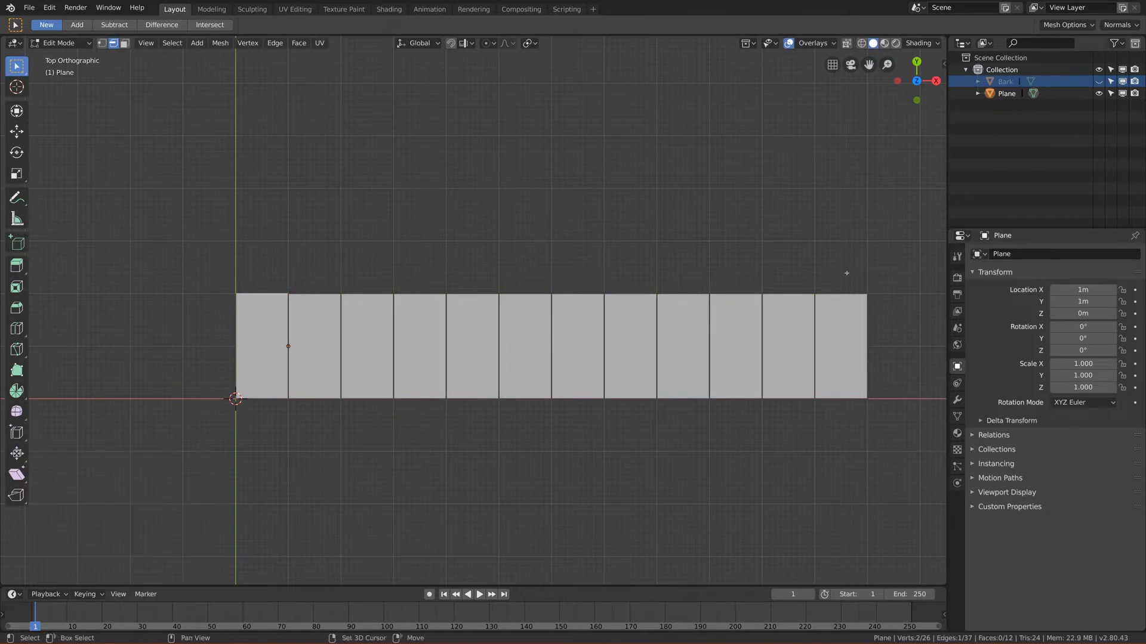
pyautogui.keyDown('shift'); pyautogui.click(835, 293); pyautogui.keyUp('shift')
pyautogui.click(275, 294)
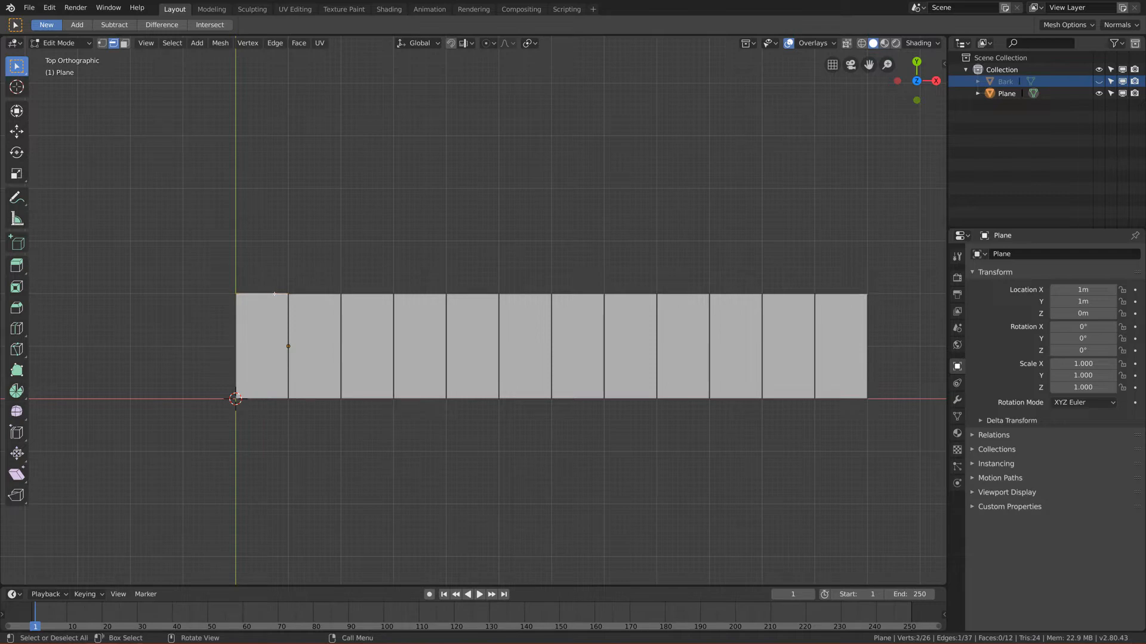
pyautogui.keyDown('ctrl'); pyautogui.click(840, 294); pyautogui.keyUp('ctrl')
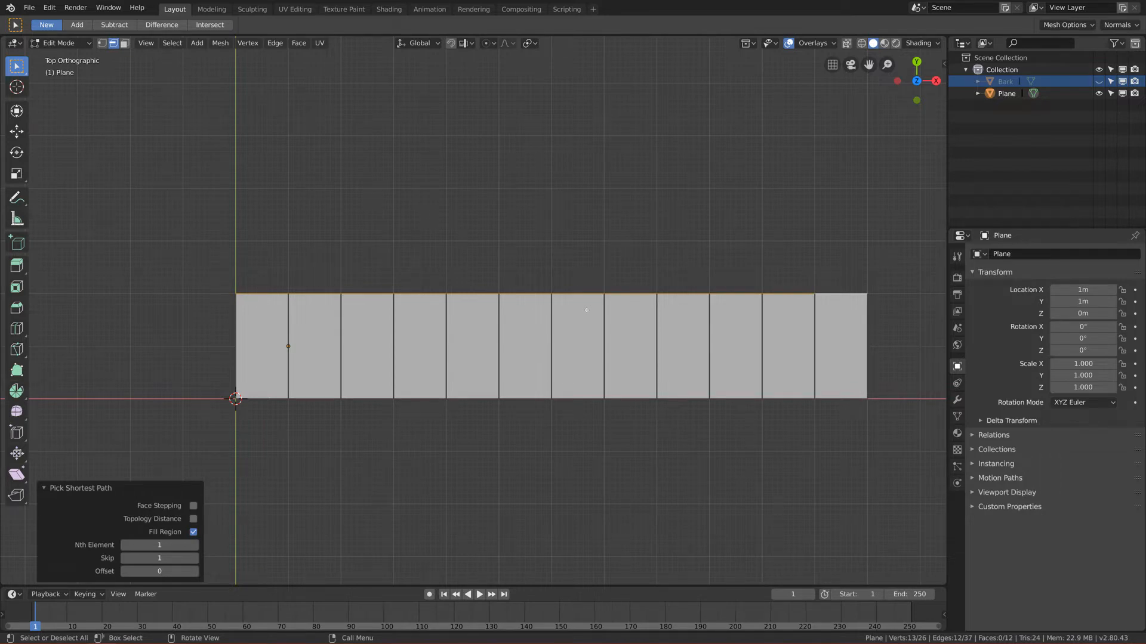
pyautogui.press('g')
pyautogui.press('y')
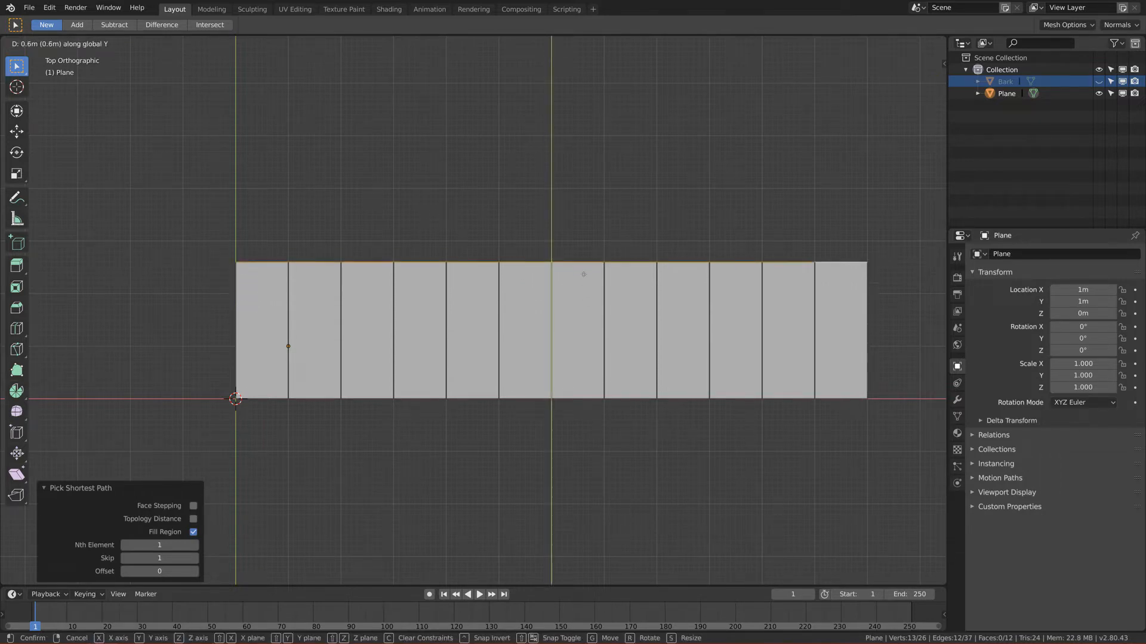
pyautogui.keyDown('ctrl'); pyautogui.click(579, 256); pyautogui.keyUp('ctrl')
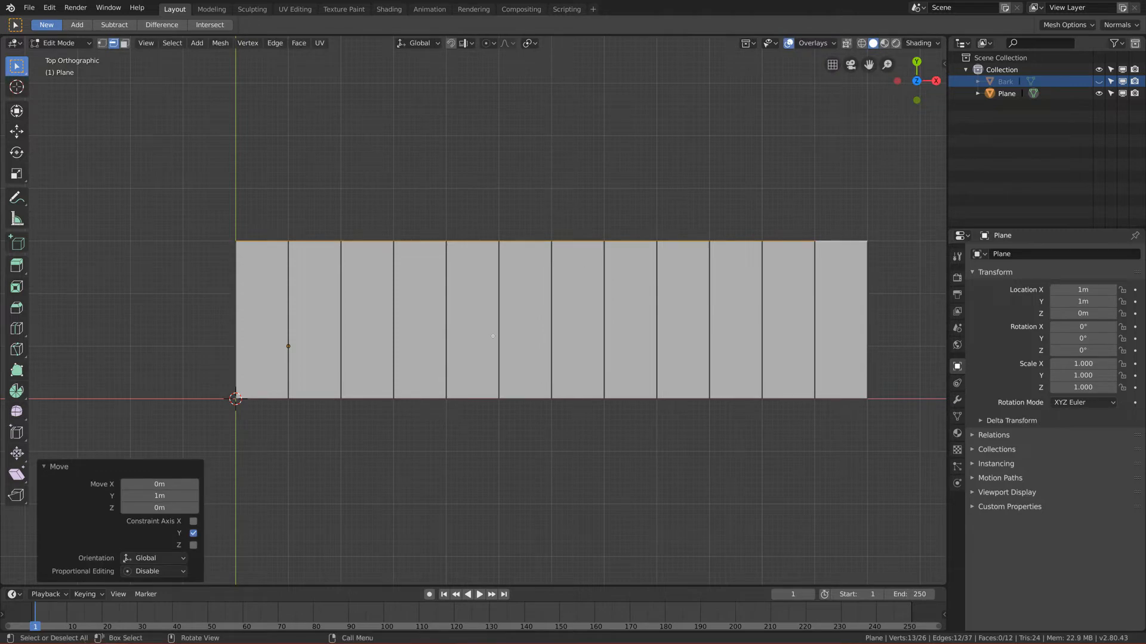
# Add 2 evenly spaced lengthwise loop cuts to divide the strip into three rows of square faces
pyautogui.hotkey('ctrl', 'r')
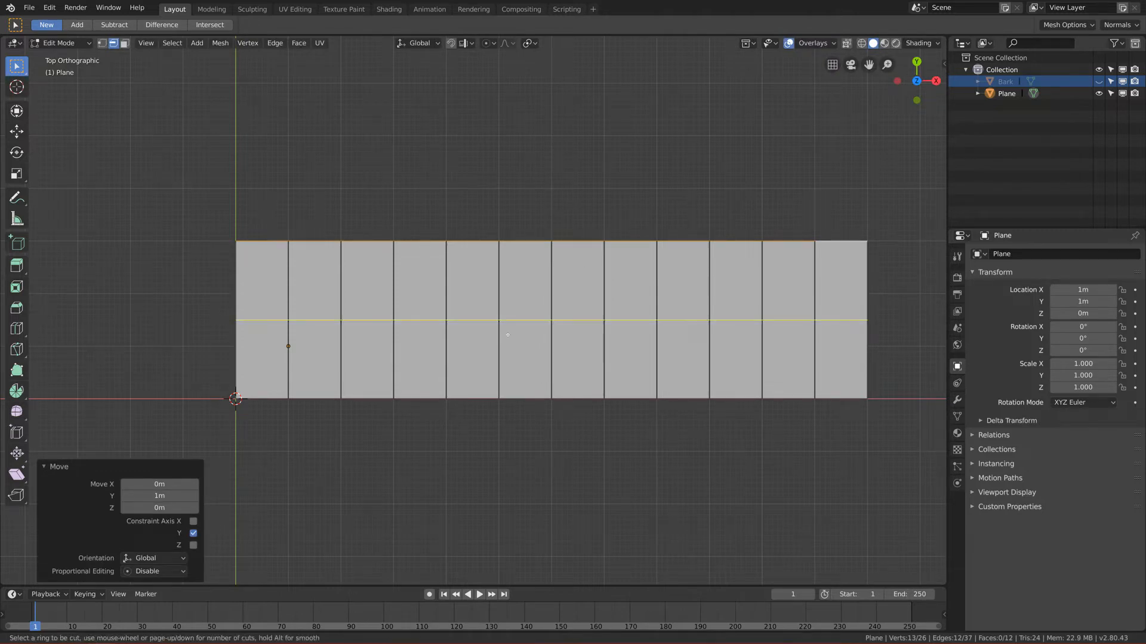
pyautogui.scroll(1, 591, 324)
pyautogui.click(591, 323)
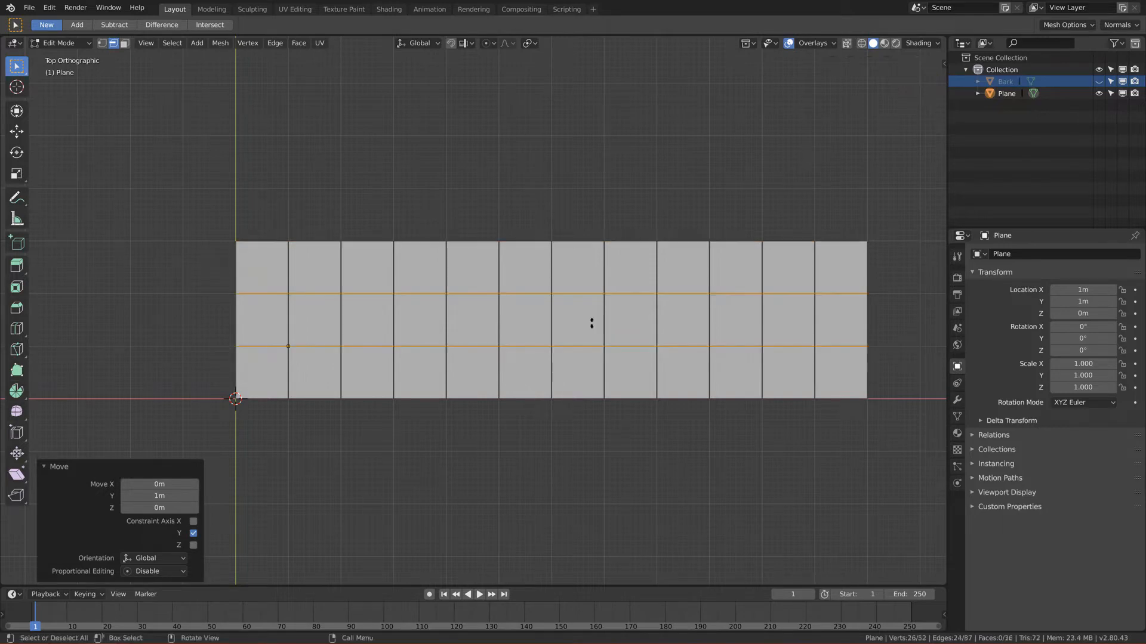
pyautogui.rightClick(548, 338)
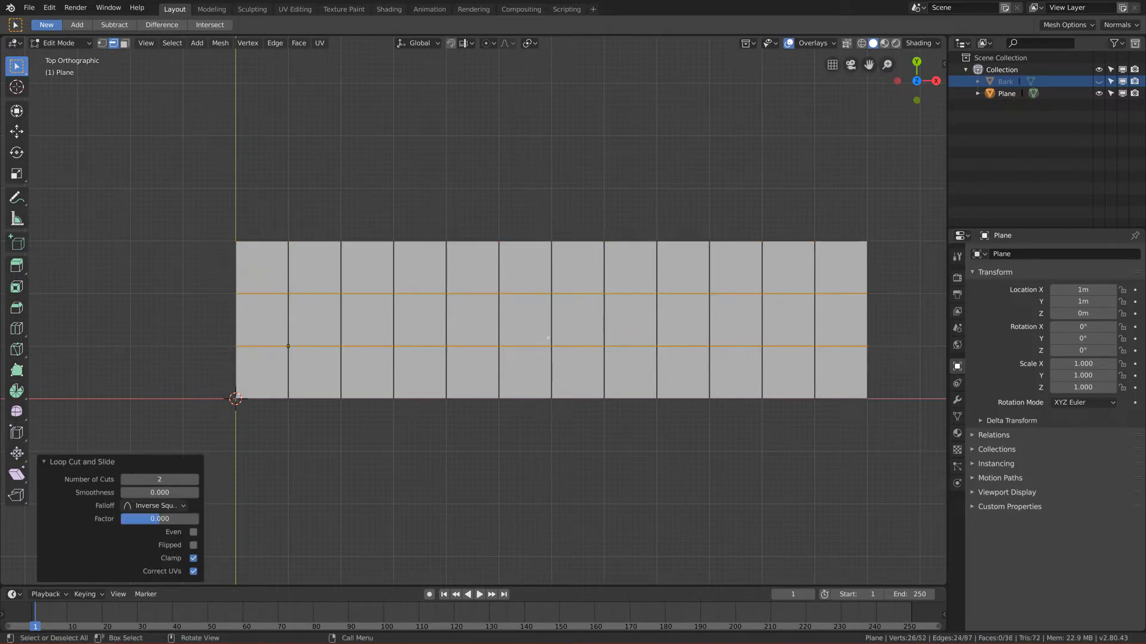
# Select the entire lowest row of faces on the grid, and clear the selection again
pyautogui.press('3')
pyautogui.click(255, 374)
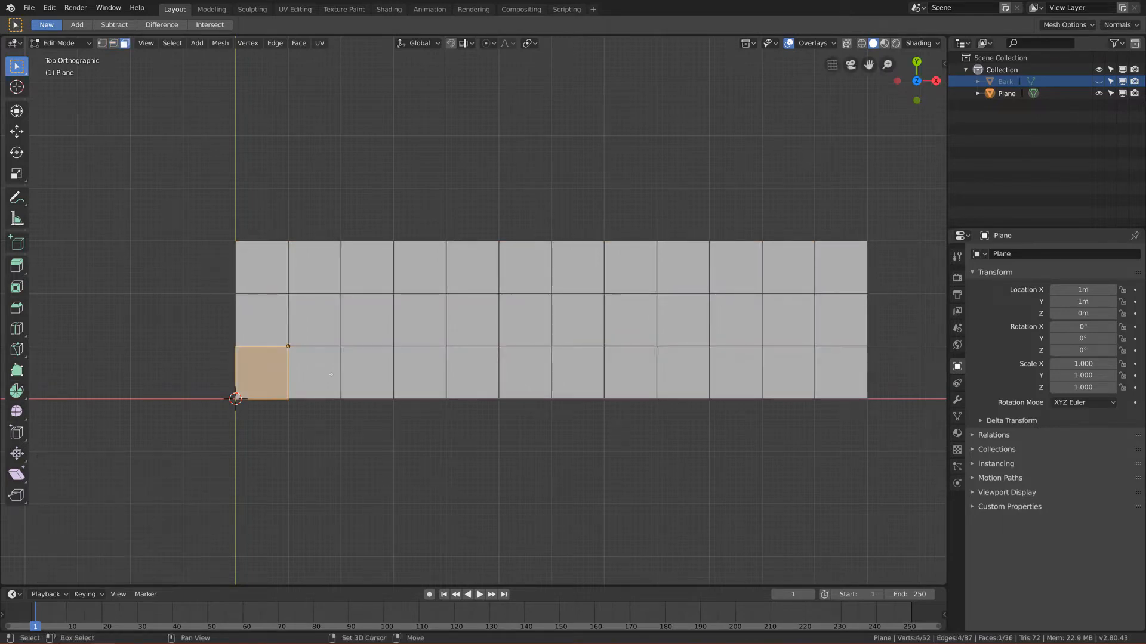
pyautogui.keyDown('ctrl'); pyautogui.keyDown('shift'); pyautogui.click(857, 371); pyautogui.keyUp('shift'); pyautogui.keyUp('ctrl')
pyautogui.scroll(3, 685, 429)
pyautogui.scroll(-2, 685, 428)
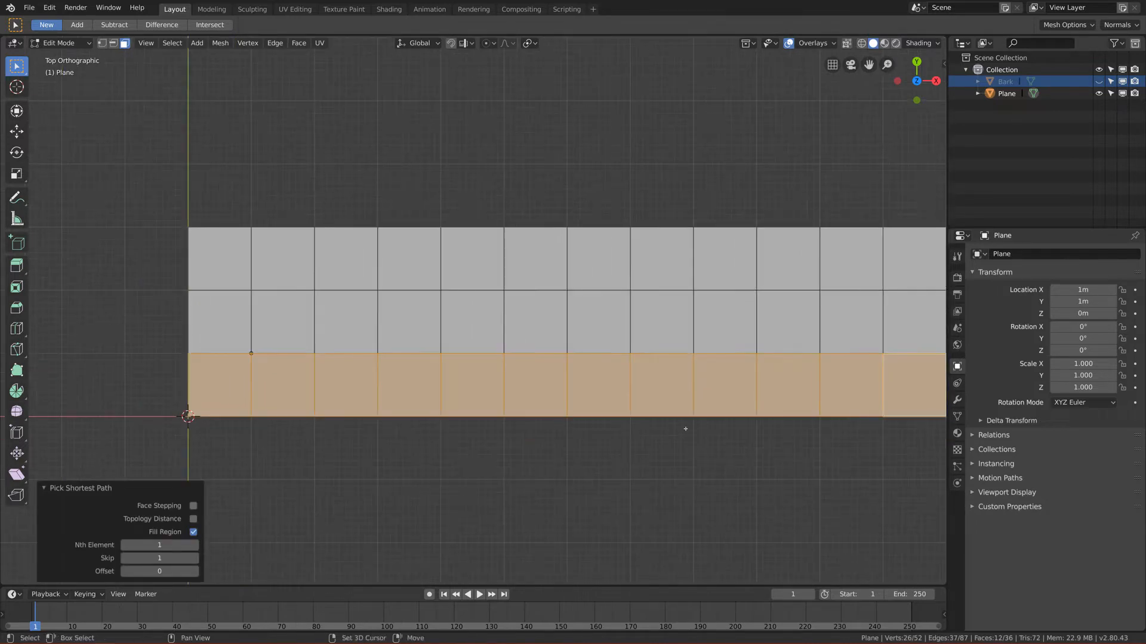
pyautogui.keyDown('shift'); pyautogui.moveTo(686, 429); pyautogui.dragTo(609, 428, button='middle'); pyautogui.keyUp('shift')
pyautogui.hotkey('alt', 'a')
pyautogui.moveTo(428, 354); pyautogui.dragTo(376, 404, button='middle')
pyautogui.press('KP_1')
pyautogui.scroll(-7, 298, 370)
pyautogui.press('KP_7')
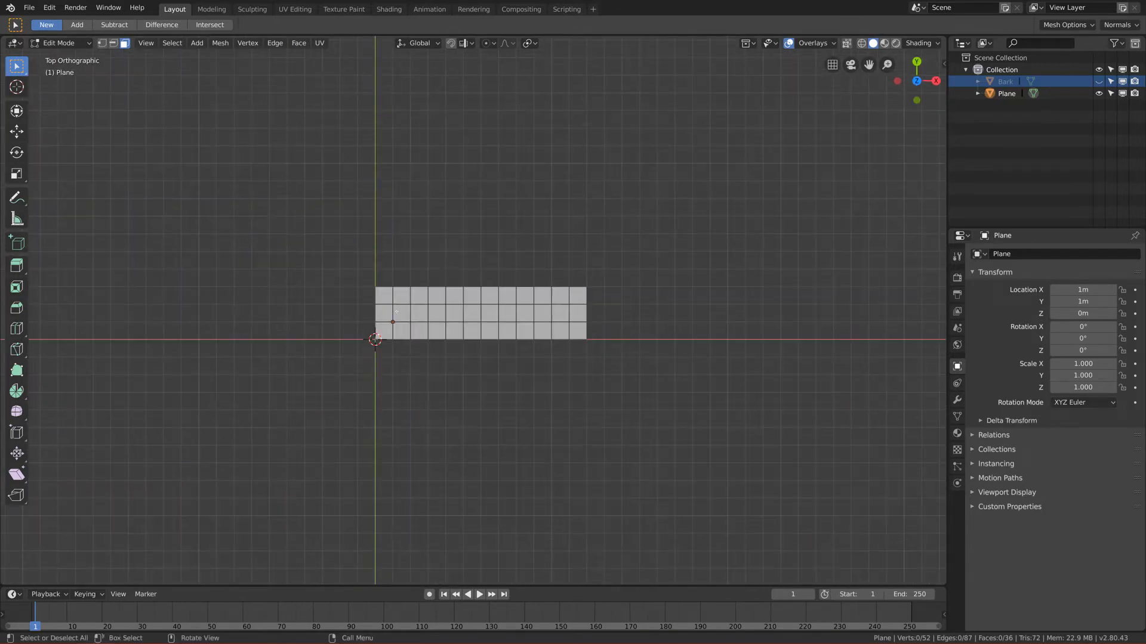
pyautogui.scroll(8, 396, 311)
pyautogui.keyDown('shift'); pyautogui.moveTo(427, 402); pyautogui.dragTo(411, 378, button='middle'); pyautogui.keyUp('shift')
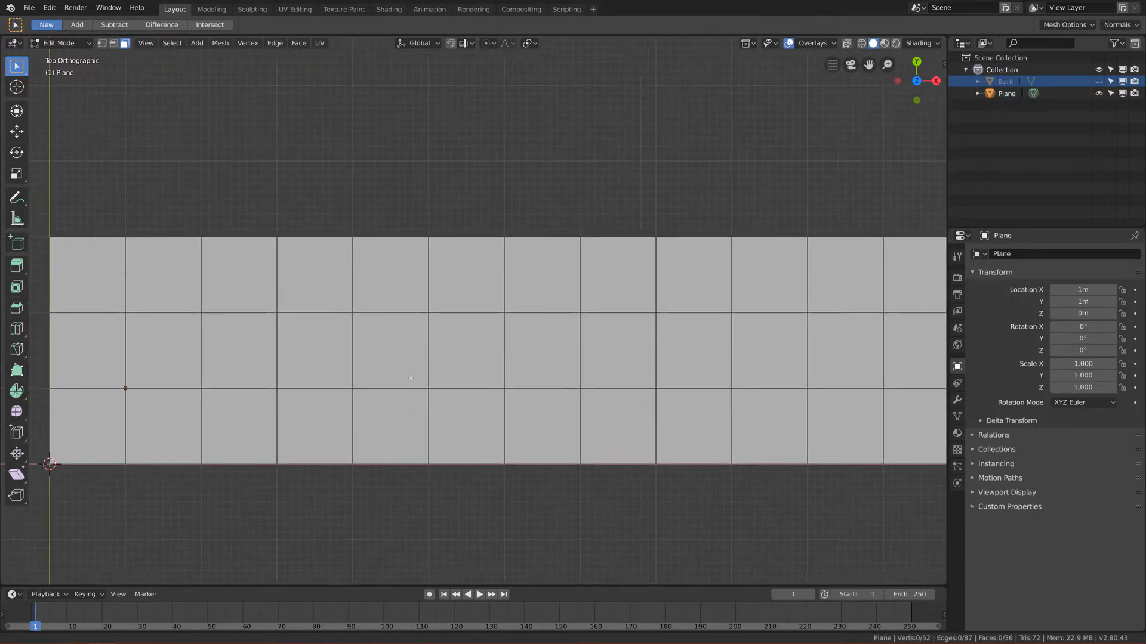
pyautogui.scroll(-1, 410, 377)
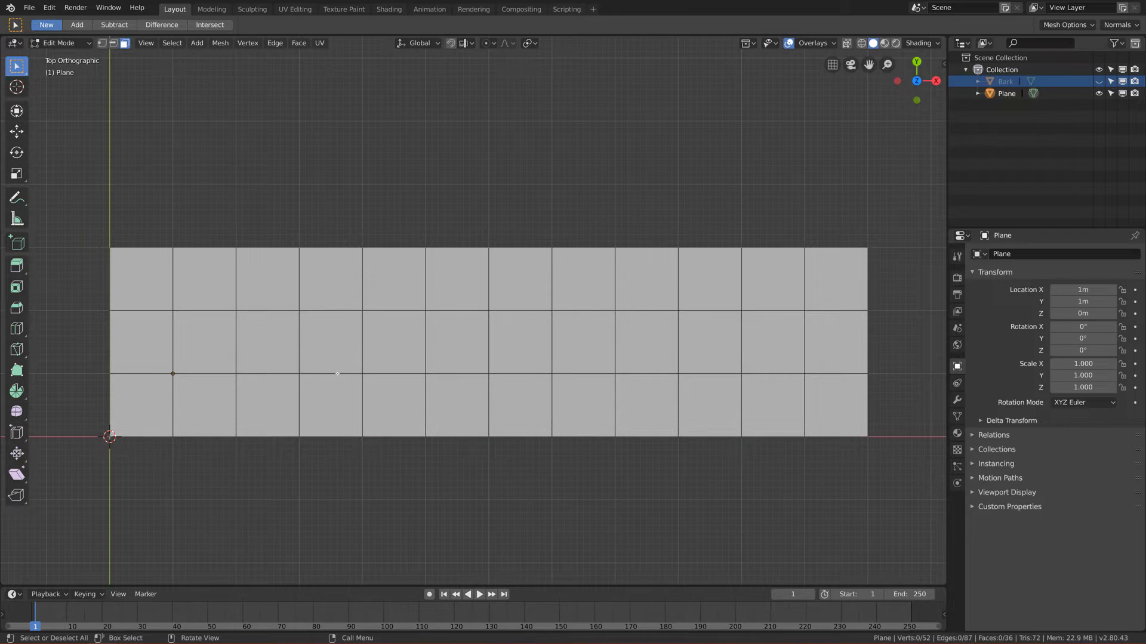
# Try a Knife cut with a jagged zigzag through the first square of the lowest row, between its two upper vertices
pyautogui.click(17, 350)
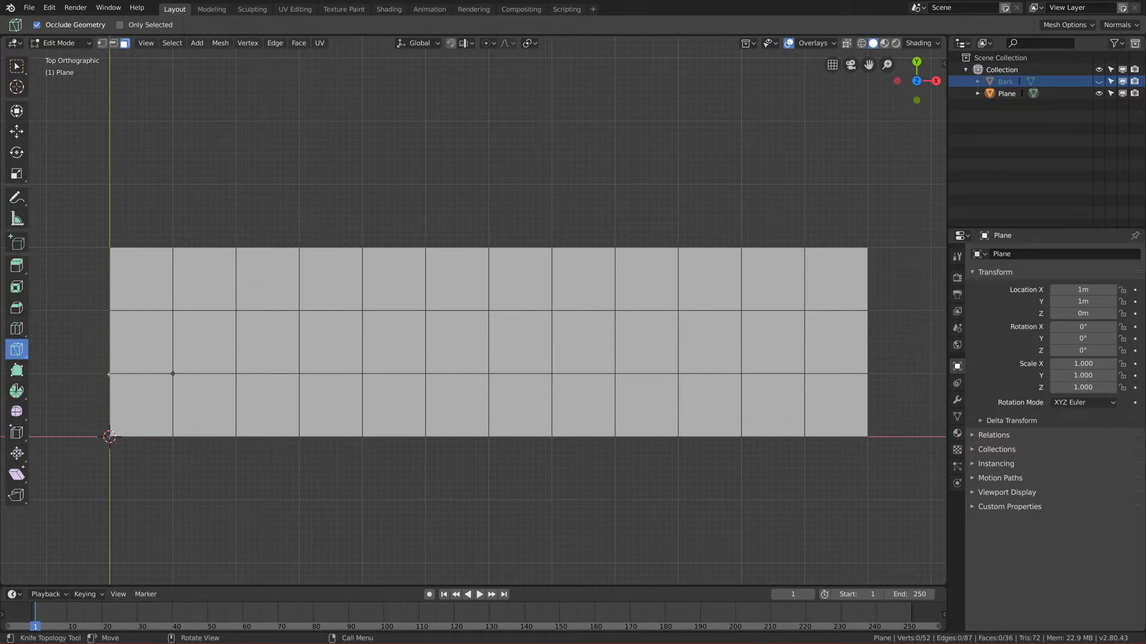
pyautogui.click(199, 324)
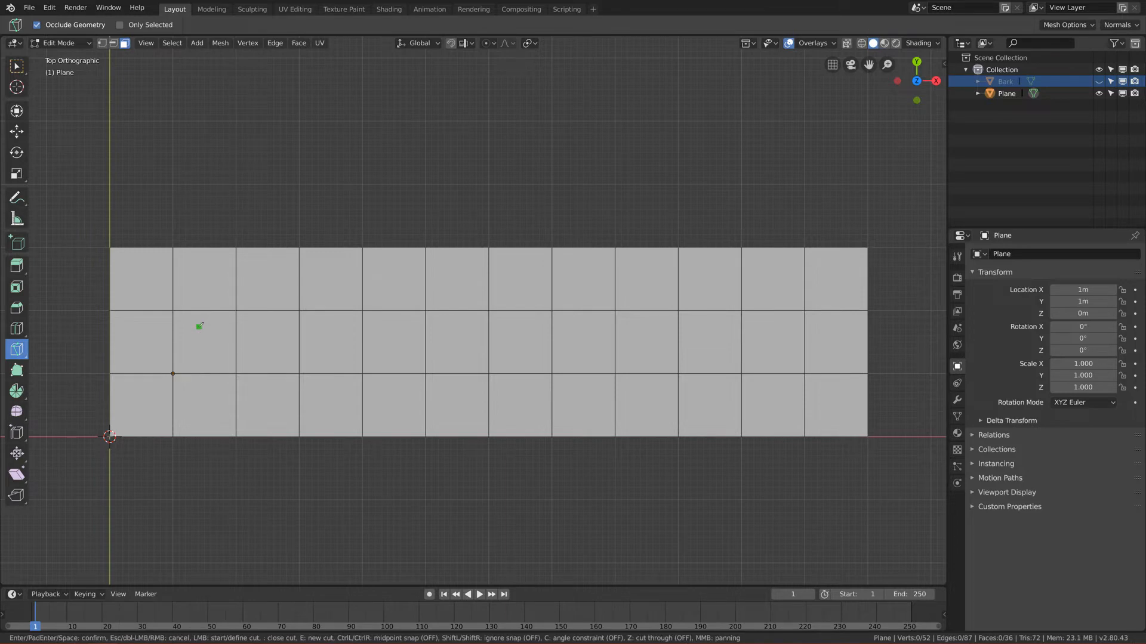
pyautogui.scroll(1, 159, 420)
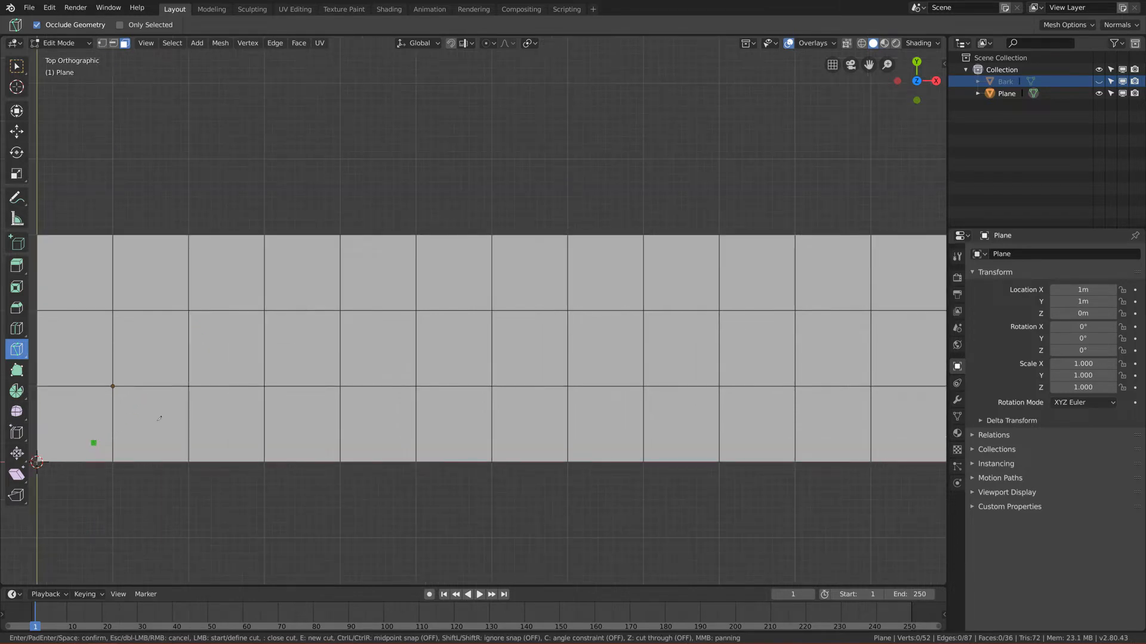
pyautogui.scroll(-1, 158, 419)
pyautogui.moveTo(152, 403); pyautogui.dragTo(220, 382, button='middle')
pyautogui.scroll(1, 196, 402)
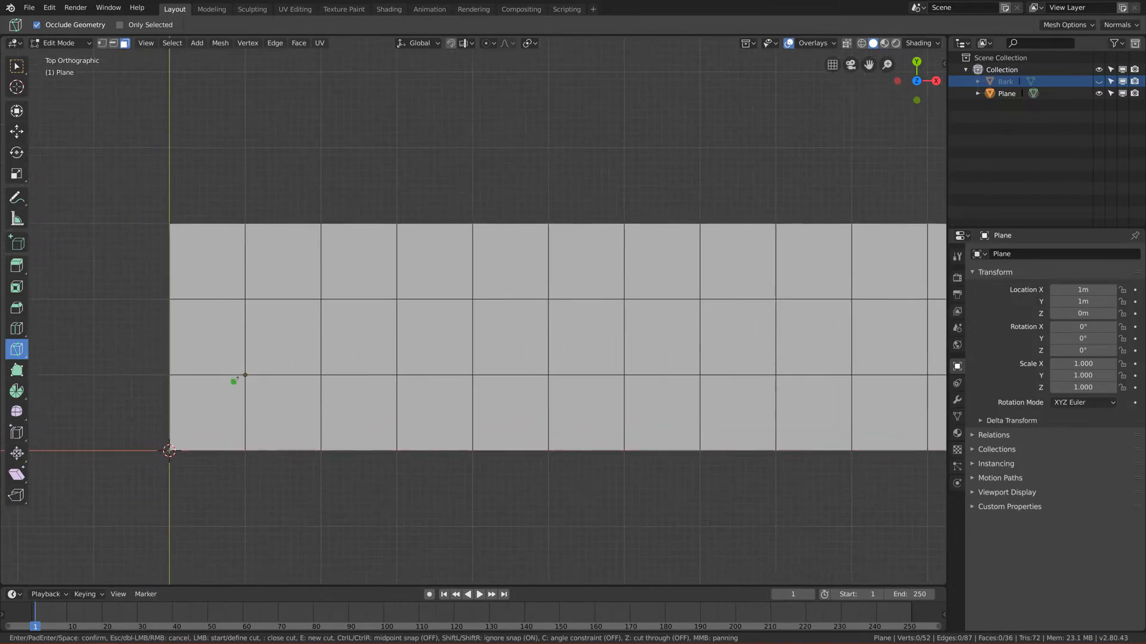
pyautogui.click(170, 374)
pyautogui.click(185, 428)
pyautogui.click(206, 408)
pyautogui.click(215, 442)
pyautogui.click(245, 374)
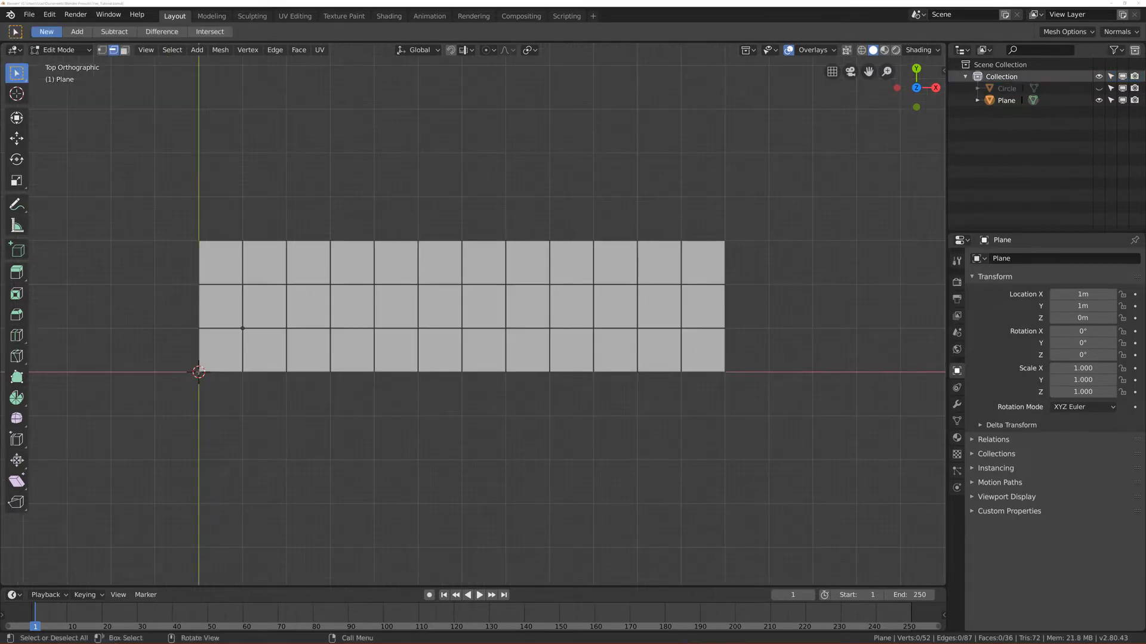
# Knife-cut one continuous row of irregular jagged teeth across the whole lowest row, one per square, returning to each vertex on the row's upper edge
pyautogui.click(401, 2)
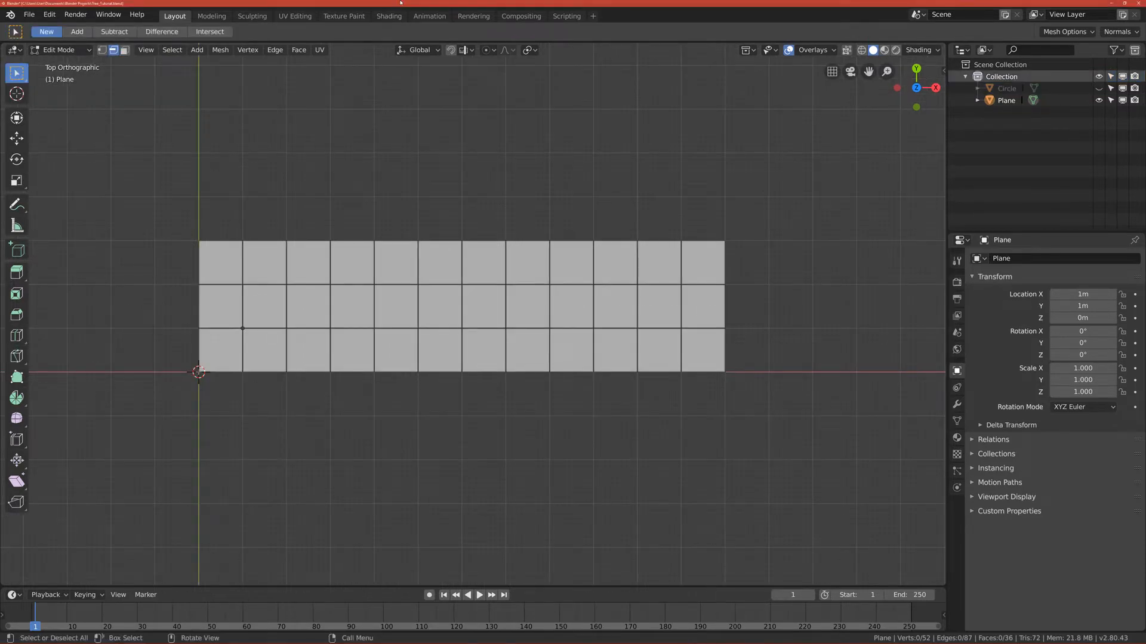
pyautogui.scroll(1, 342, 323)
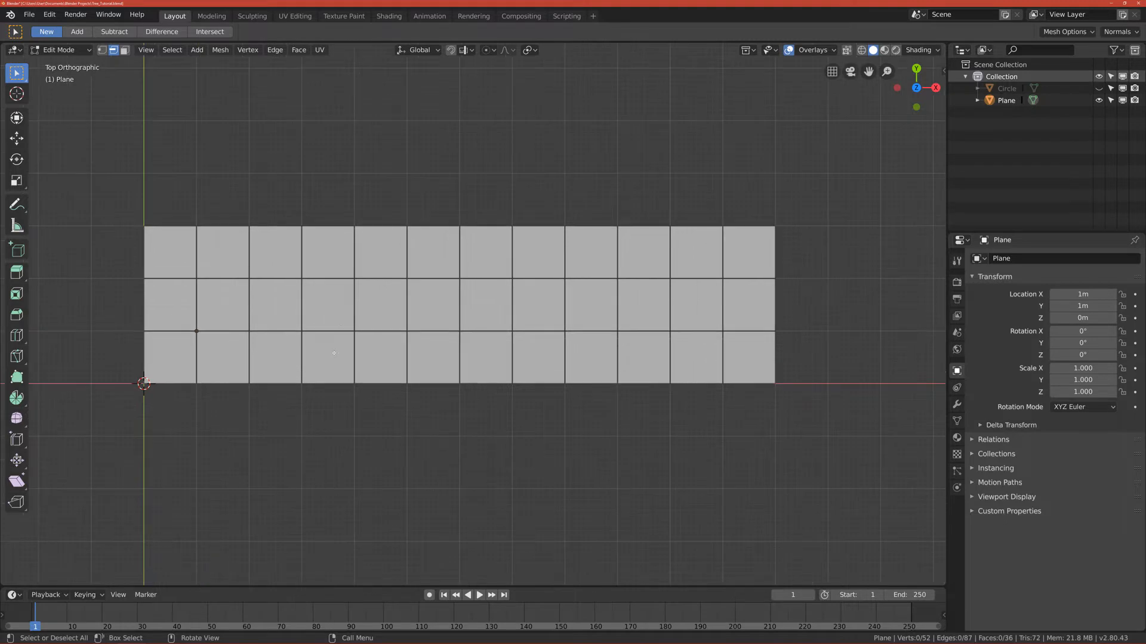
pyautogui.scroll(1, 334, 356)
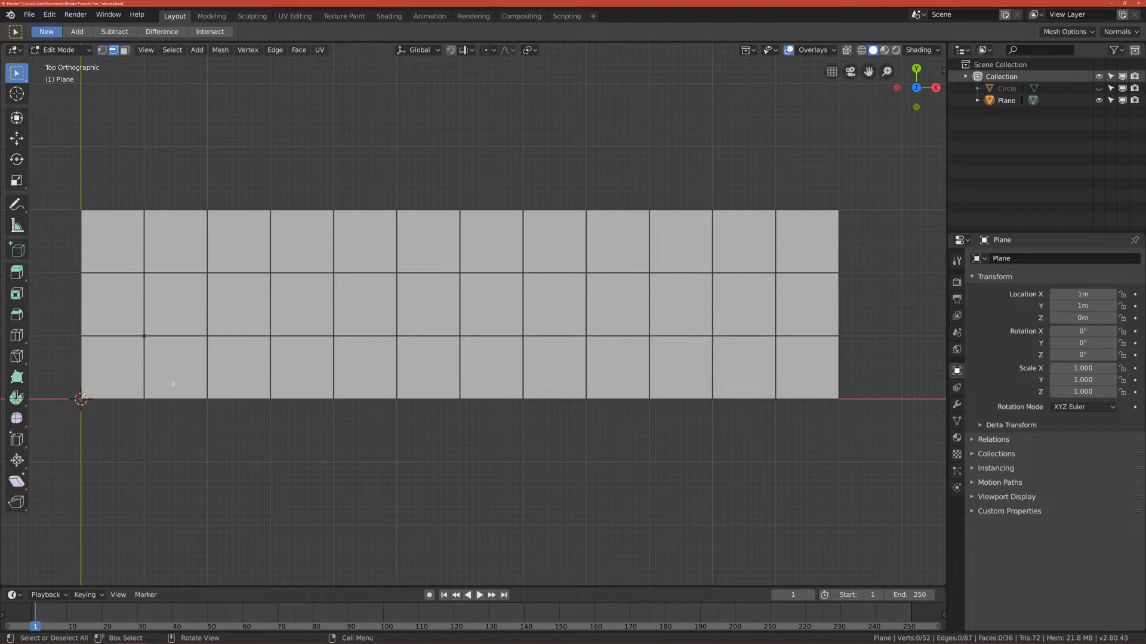
pyautogui.press('k')
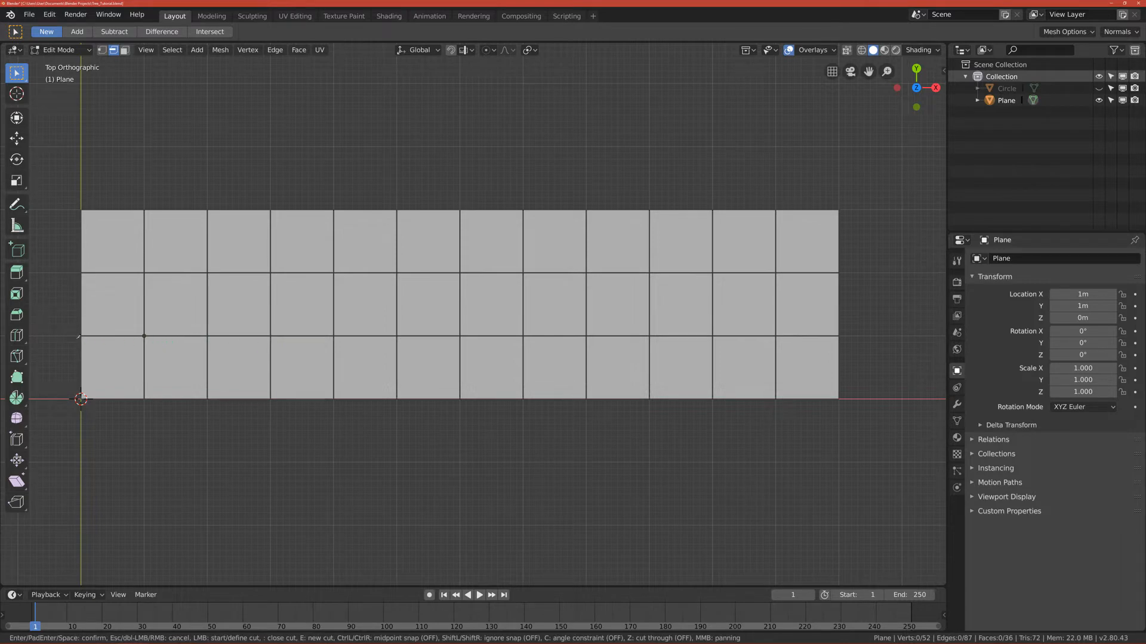
pyautogui.click(81, 336)
pyautogui.click(98, 386)
pyautogui.click(144, 337)
pyautogui.click(165, 390)
pyautogui.click(194, 371)
pyautogui.click(207, 336)
pyautogui.click(225, 374)
pyautogui.click(245, 393)
pyautogui.click(259, 367)
pyautogui.click(270, 337)
pyautogui.click(288, 390)
pyautogui.click(300, 362)
pyautogui.click(318, 358)
pyautogui.click(333, 337)
pyautogui.click(351, 365)
pyautogui.click(357, 393)
pyautogui.click(371, 393)
pyautogui.click(388, 359)
pyautogui.click(397, 337)
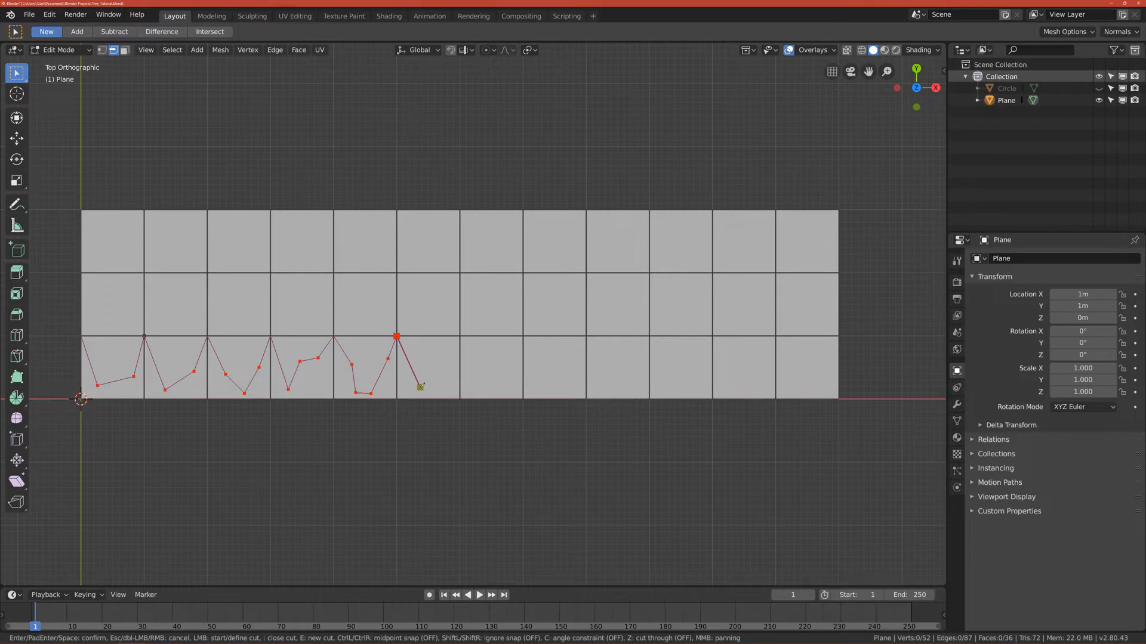
pyautogui.click(421, 388)
pyautogui.click(438, 376)
pyautogui.click(459, 337)
pyautogui.click(476, 386)
pyautogui.click(489, 385)
pyautogui.click(500, 354)
pyautogui.click(510, 375)
pyautogui.click(523, 337)
pyautogui.click(541, 389)
pyautogui.click(573, 392)
pyautogui.click(586, 337)
pyautogui.click(614, 376)
pyautogui.click(620, 395)
pyautogui.click(631, 371)
pyautogui.click(649, 337)
pyautogui.click(670, 375)
pyautogui.click(689, 394)
pyautogui.click(703, 369)
pyautogui.click(712, 336)
pyautogui.click(729, 371)
pyautogui.click(749, 391)
pyautogui.click(765, 370)
pyautogui.click(765, 351)
pyautogui.click(775, 337)
pyautogui.click(787, 366)
pyautogui.click(790, 387)
pyautogui.click(817, 374)
pyautogui.click(826, 354)
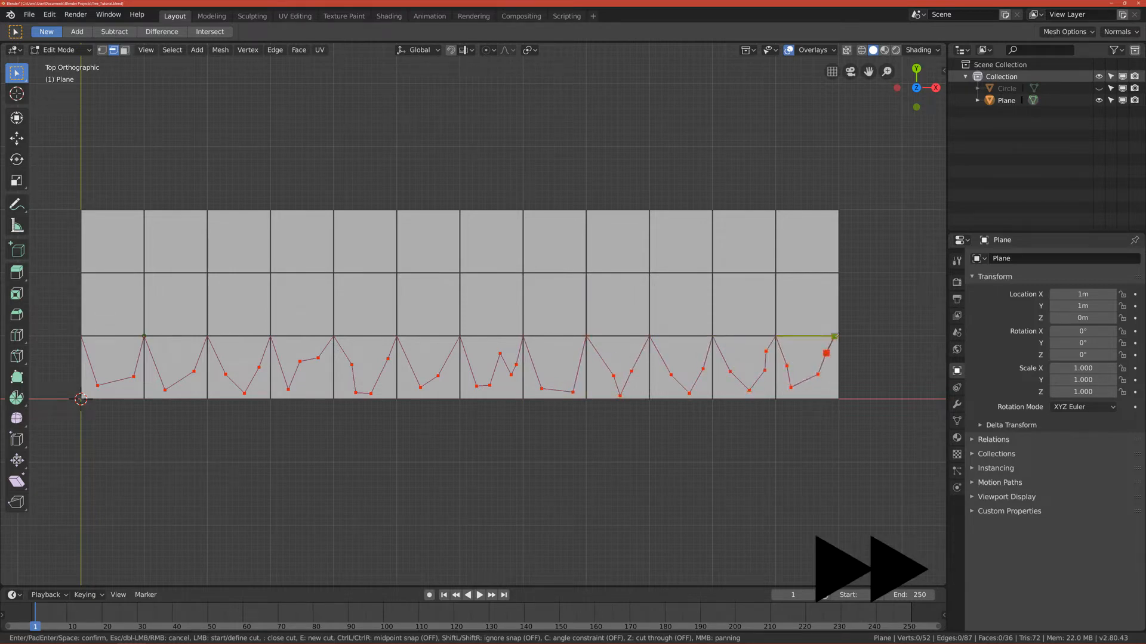
pyautogui.click(838, 337)
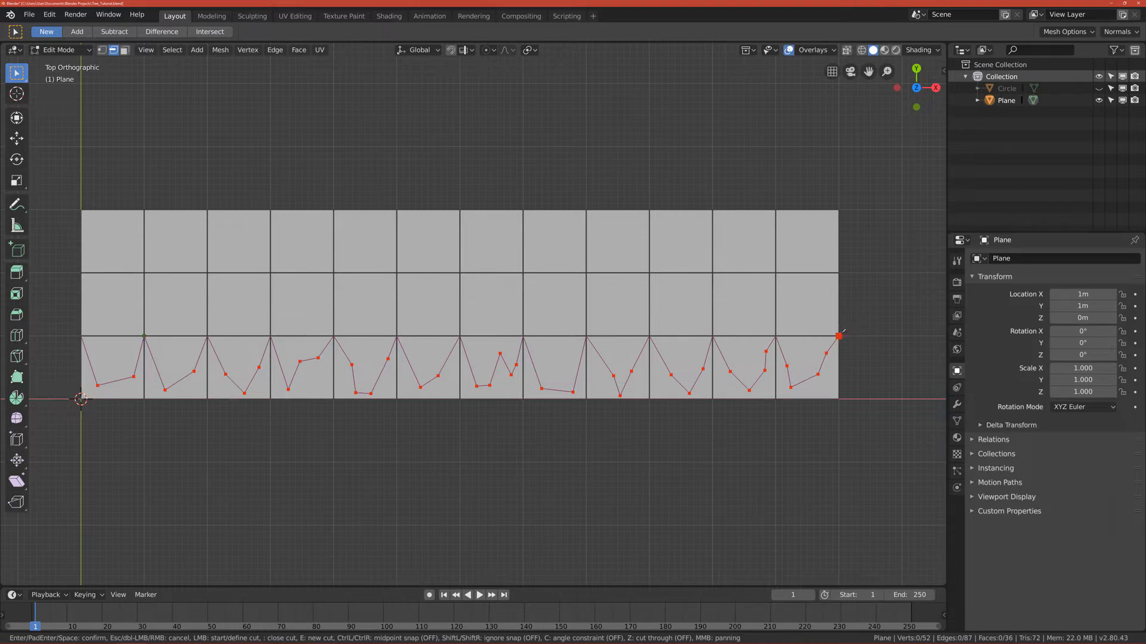
pyautogui.press('Return')
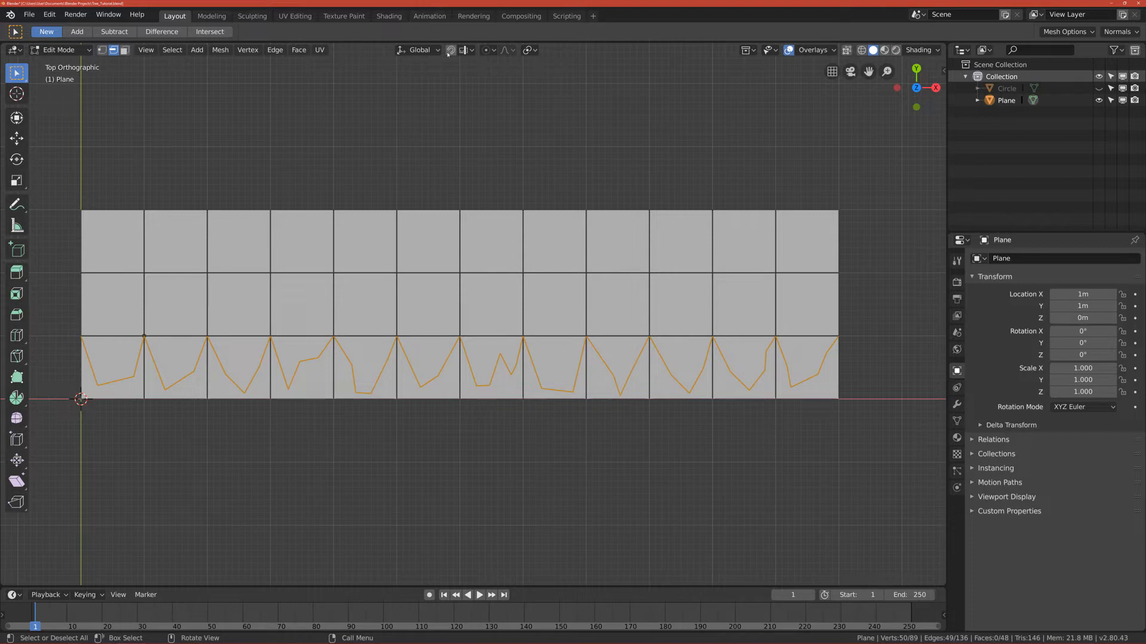
# Select the twelve leftover faces below the jagged cut and delete them, leaving only the teeth
pyautogui.click(125, 50)
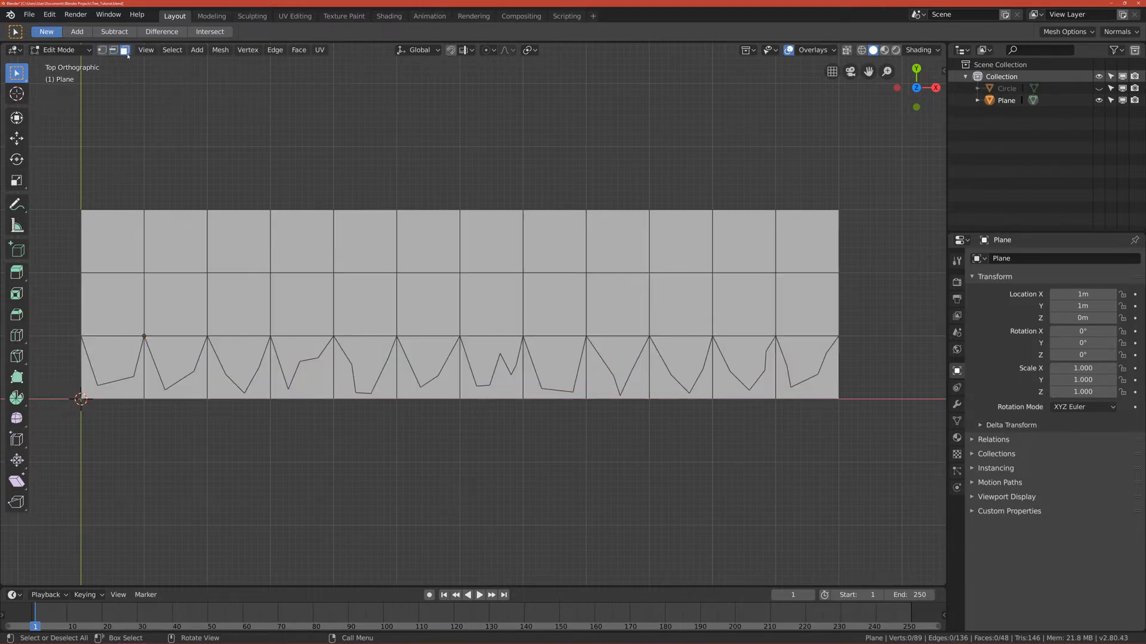
pyautogui.click(131, 395)
pyautogui.keyDown('shift'); pyautogui.click(179, 391); pyautogui.keyUp('shift')
pyautogui.keyDown('shift'); pyautogui.click(241, 391); pyautogui.keyUp('shift')
pyautogui.keyDown('shift'); pyautogui.click(307, 393); pyautogui.keyUp('shift')
pyautogui.keyDown('shift'); pyautogui.click(351, 395); pyautogui.keyUp('shift')
pyautogui.keyDown('shift'); pyautogui.click(421, 391); pyautogui.keyUp('shift')
pyautogui.keyDown('shift'); pyautogui.click(496, 391); pyautogui.keyUp('shift')
pyautogui.keyDown('shift'); pyautogui.click(573, 389); pyautogui.keyUp('shift')
pyautogui.keyDown('shift'); pyautogui.click(603, 392); pyautogui.keyUp('shift')
pyautogui.keyDown('shift'); pyautogui.click(661, 391); pyautogui.keyUp('shift')
pyautogui.keyDown('shift'); pyautogui.click(724, 392); pyautogui.keyUp('shift')
pyautogui.keyDown('shift'); pyautogui.click(798, 389); pyautogui.keyUp('shift')
pyautogui.press('x')
pyautogui.click(788, 416)
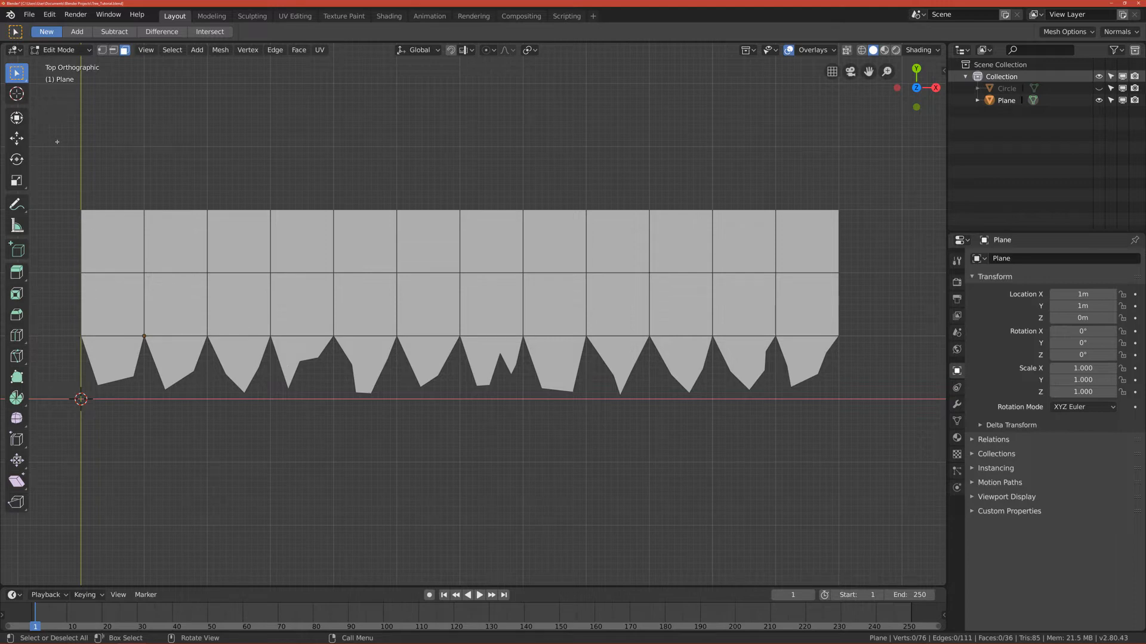
# Switch to vertex selection and try moving the two side vertices of the third tooth
pyautogui.click(103, 50)
pyautogui.scroll(1, 348, 445)
pyautogui.keyDown('shift'); pyautogui.moveTo(297, 397); pyautogui.dragTo(532, 381, button='middle'); pyautogui.keyUp('shift')
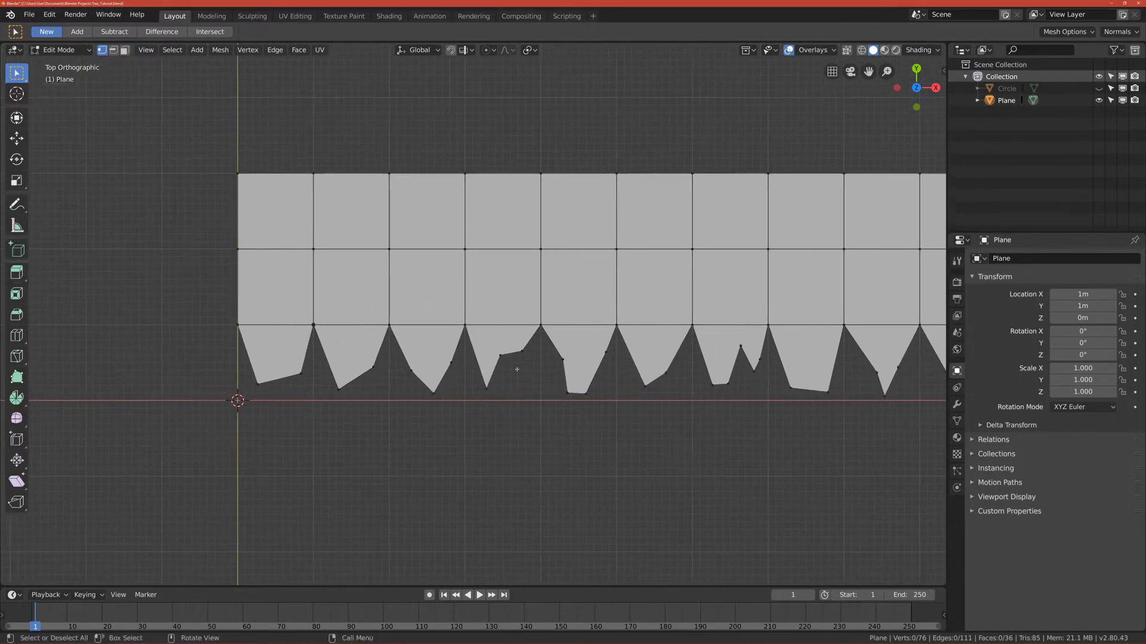
pyautogui.click(411, 371)
pyautogui.press('g')
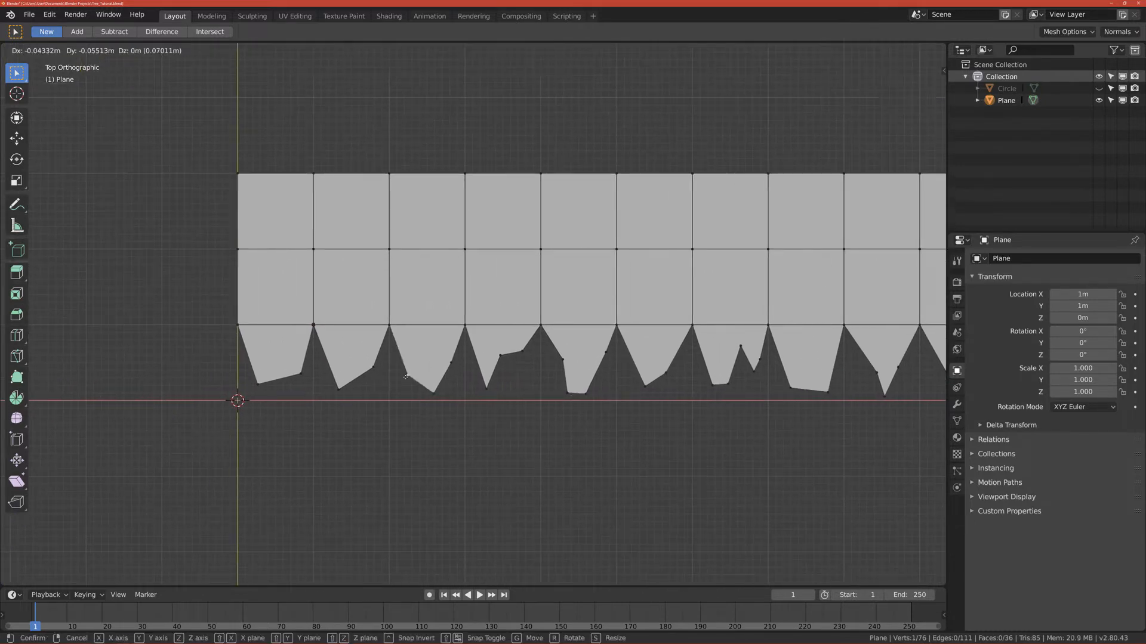
pyautogui.rightClick(413, 370)
pyautogui.click(452, 368)
pyautogui.press('g')
pyautogui.rightClick(454, 373)
# Select all five vertices outlining the third tooth
pyautogui.click(464, 326)
pyautogui.keyDown('shift'); pyautogui.click(390, 325); pyautogui.keyUp('shift')
pyautogui.keyDown('shift'); pyautogui.click(410, 372); pyautogui.keyUp('shift')
pyautogui.keyDown('shift'); pyautogui.click(433, 394); pyautogui.keyUp('shift')
pyautogui.keyDown('shift'); pyautogui.click(451, 362); pyautogui.keyUp('shift')
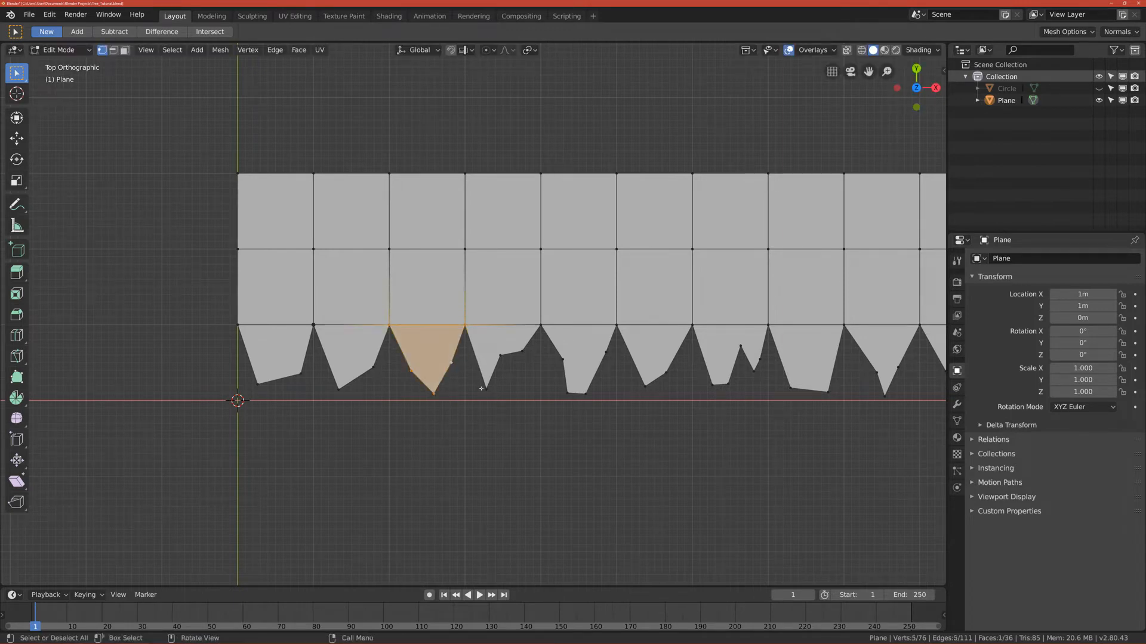
pyautogui.scroll(1, 467, 402)
pyautogui.scroll(-1, 465, 401)
# Select only the third tooth's two side vertices together with its two upper corner vertices
pyautogui.click(450, 363)
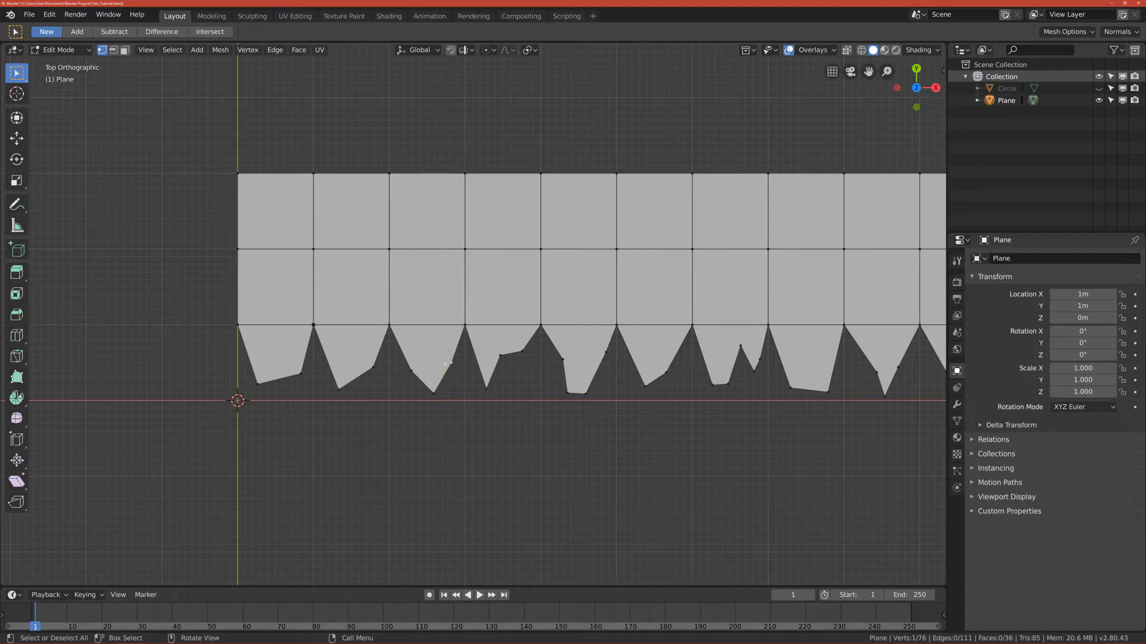
pyautogui.scroll(1, 442, 373)
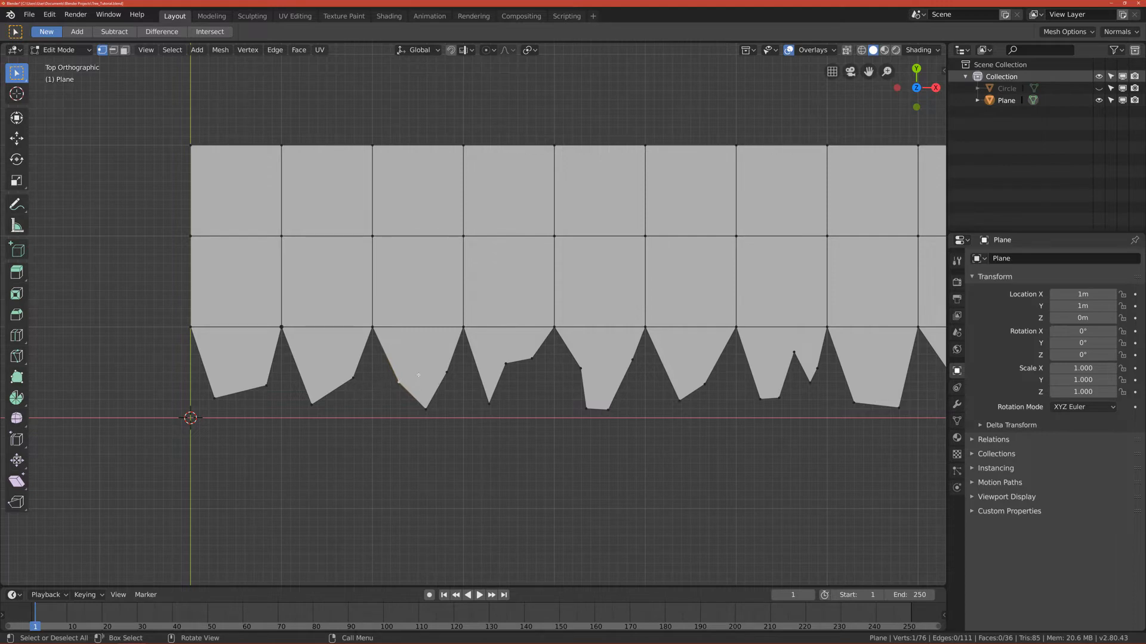
pyautogui.keyDown('shift'); pyautogui.click(447, 372); pyautogui.keyUp('shift')
pyautogui.keyDown('shift'); pyautogui.click(374, 327); pyautogui.keyUp('shift')
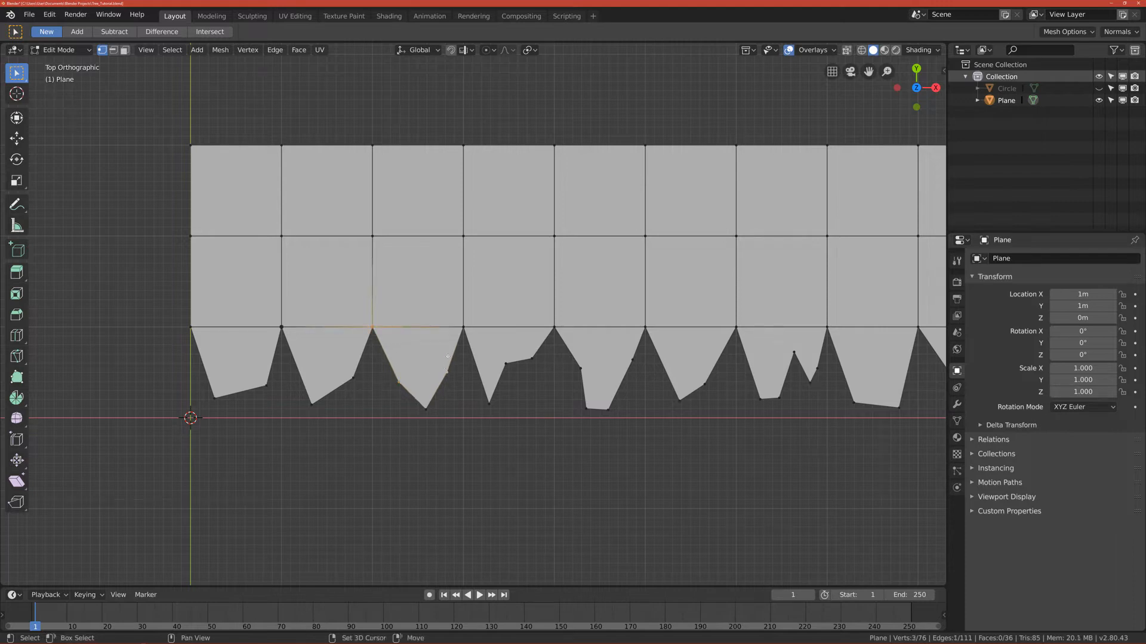
pyautogui.keyDown('shift'); pyautogui.click(462, 326); pyautogui.keyUp('shift')
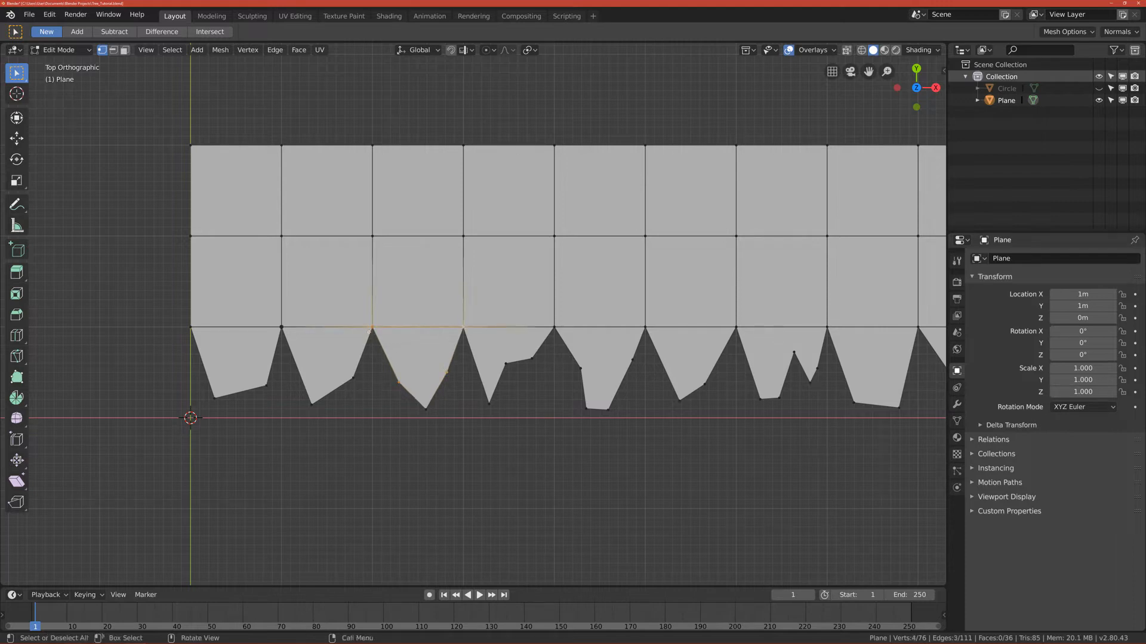
# Join the third tooth's two side vertices with an edge, splitting the face into a quad and a triangle
pyautogui.click(398, 384)
pyautogui.keyDown('shift'); pyautogui.click(449, 374); pyautogui.keyUp('shift')
pyautogui.scroll(1, 405, 411)
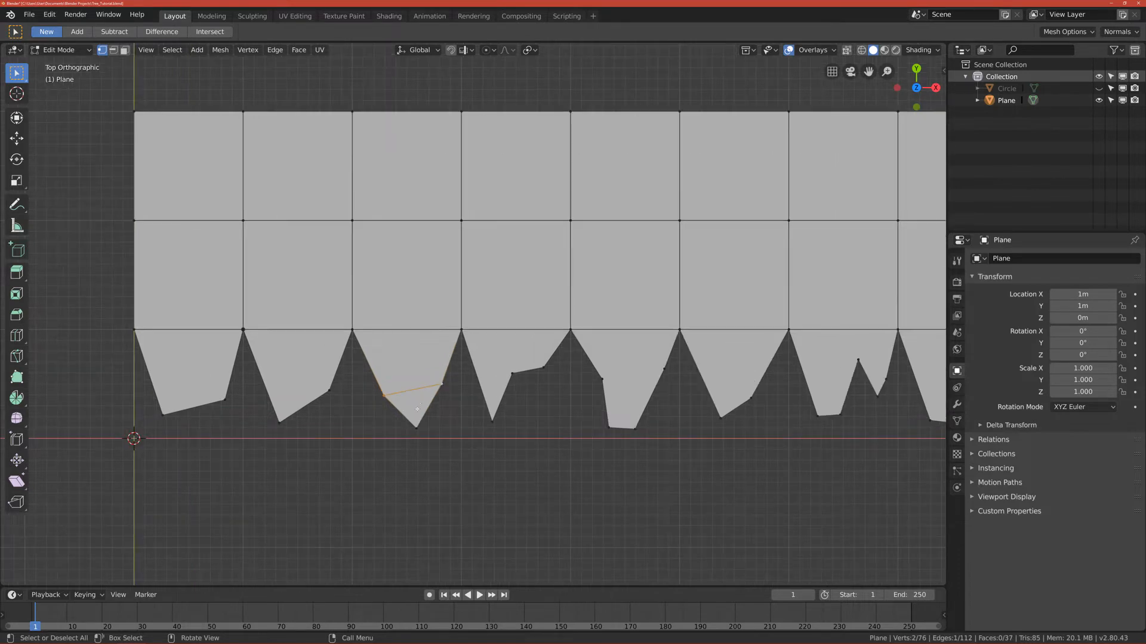
# Switch to face selection and select the third tooth's upper quad and lower triangle in turn to check the split
pyautogui.click(124, 50)
pyautogui.click(404, 385)
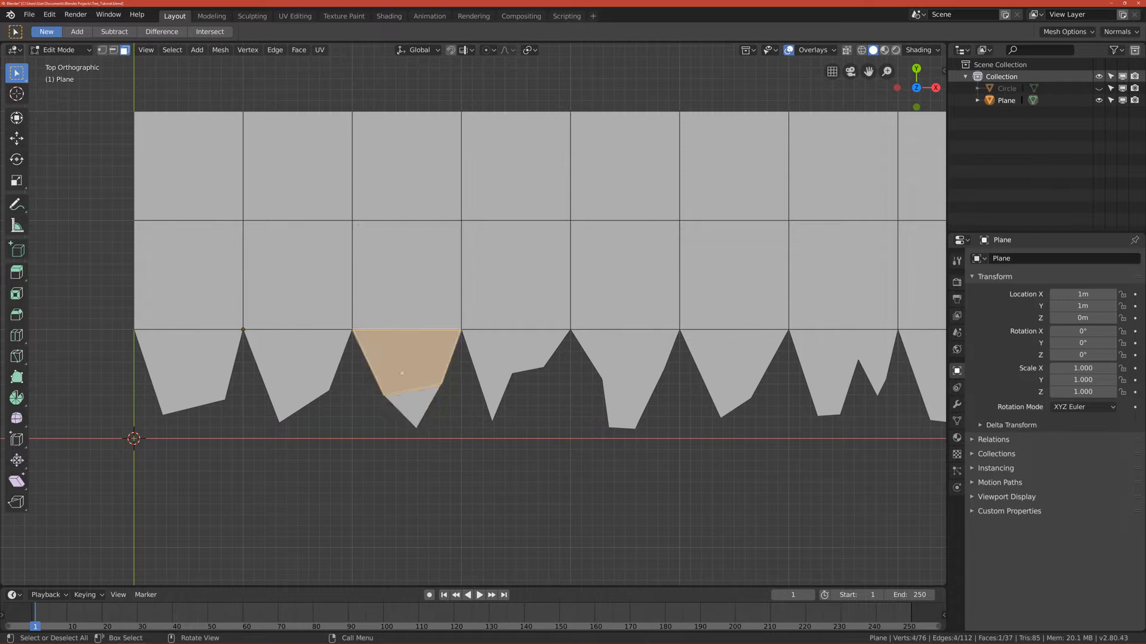
pyautogui.click(411, 412)
pyautogui.click(409, 379)
pyautogui.click(409, 413)
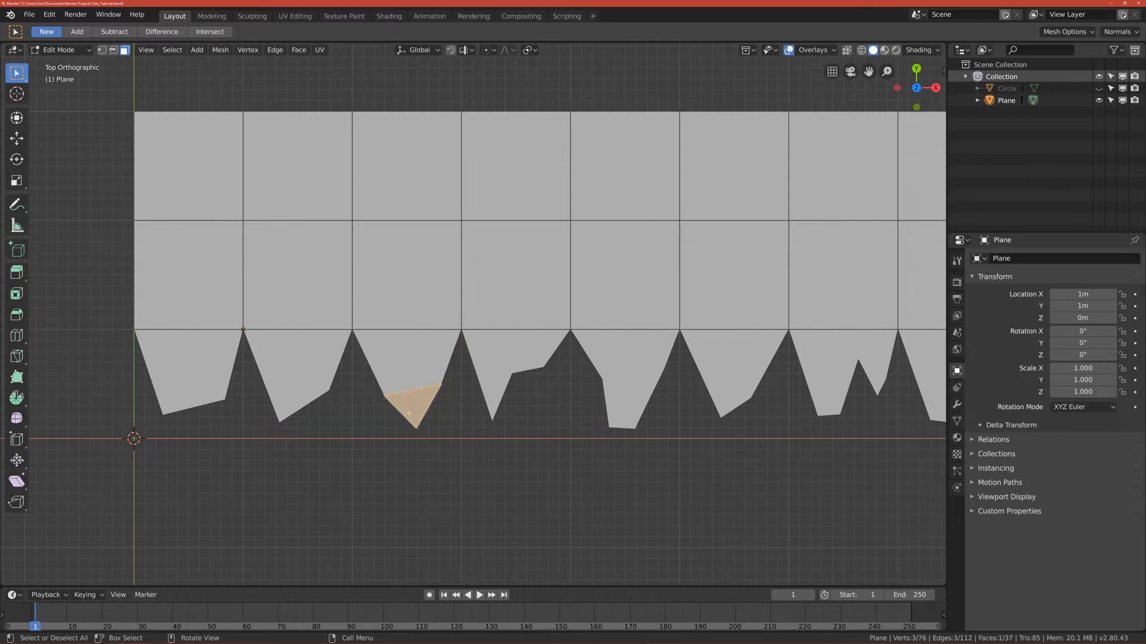
pyautogui.click(409, 373)
pyautogui.click(414, 401)
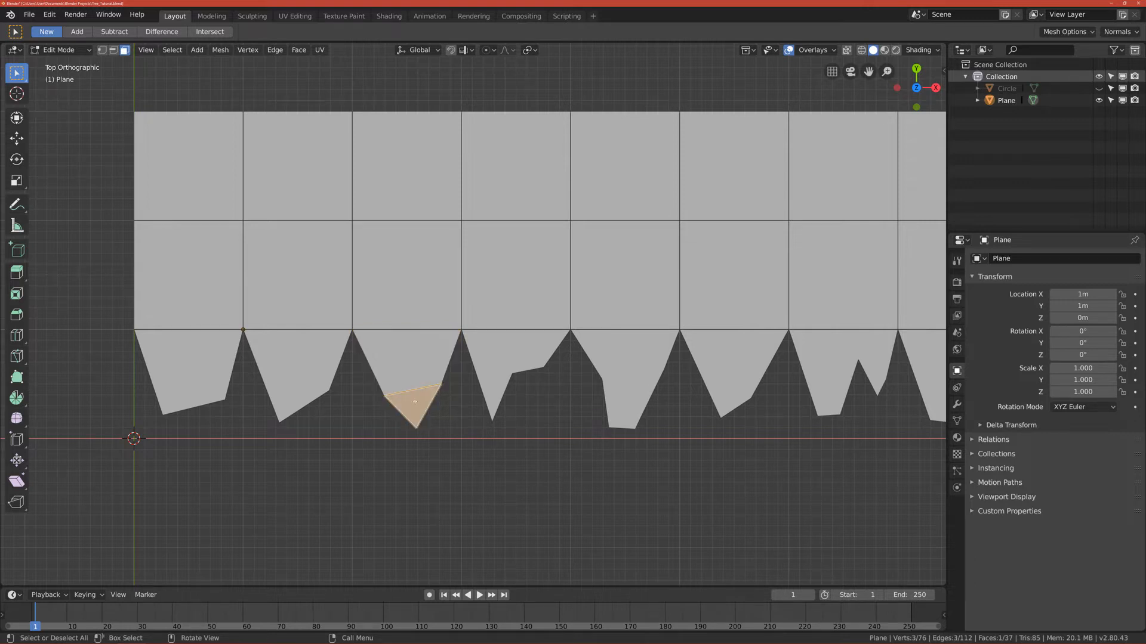
pyautogui.click(395, 361)
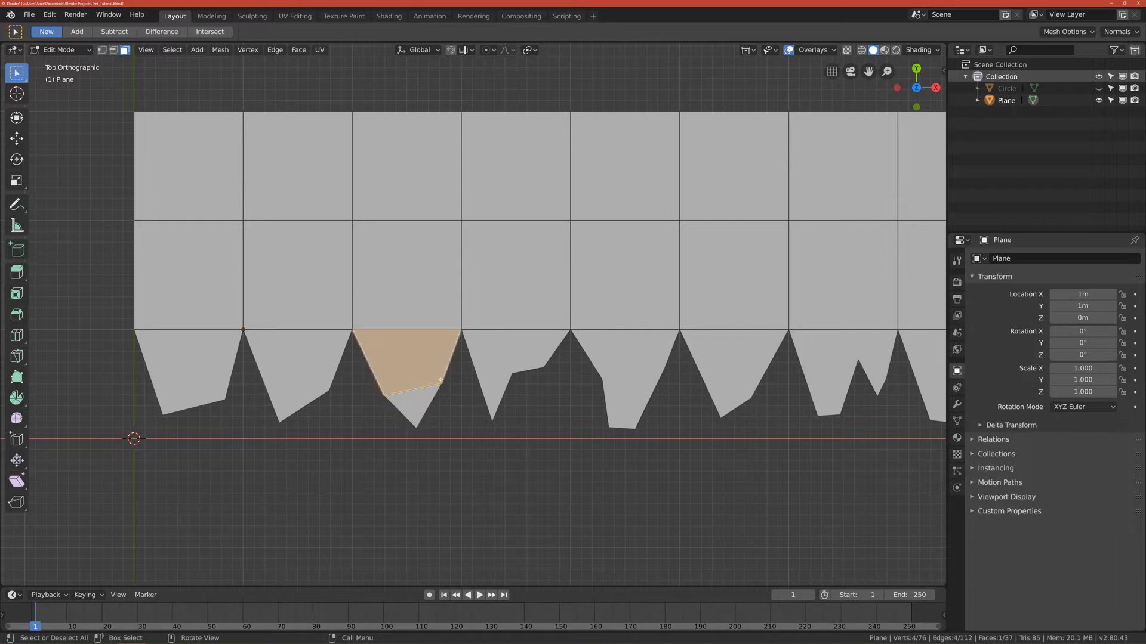
# Return to vertex selection and connect the fourth tooth's inner notch vertex to the upper corner it shares with the third tooth
pyautogui.press('1')
pyautogui.keyDown('shift'); pyautogui.moveTo(492, 390); pyautogui.dragTo(431, 387, button='middle'); pyautogui.keyUp('shift')
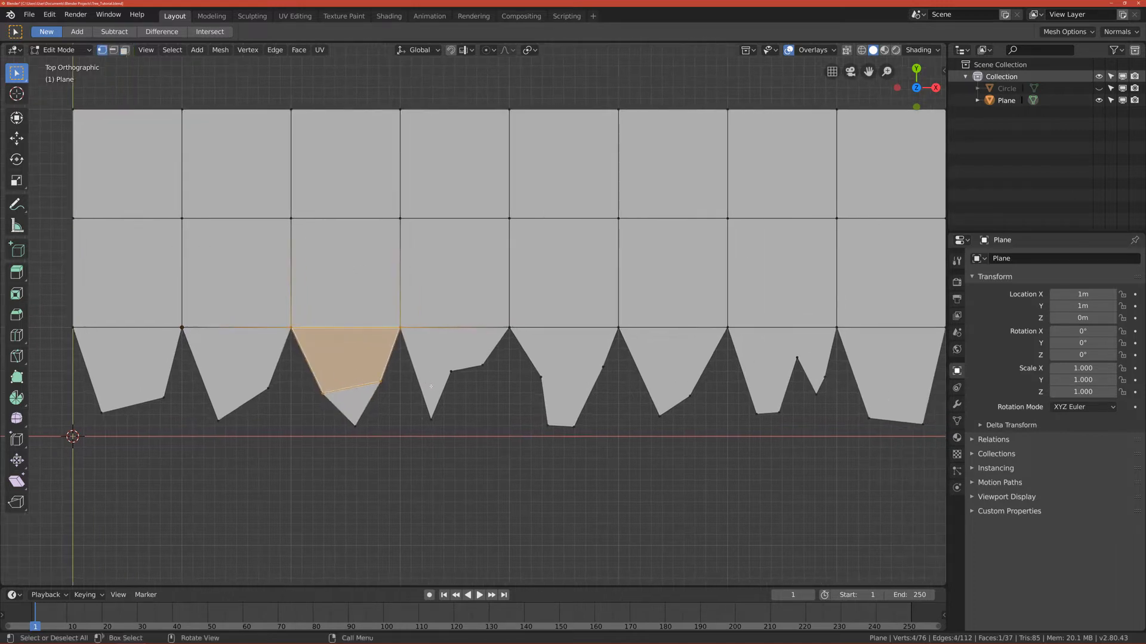
pyautogui.click(588, 426)
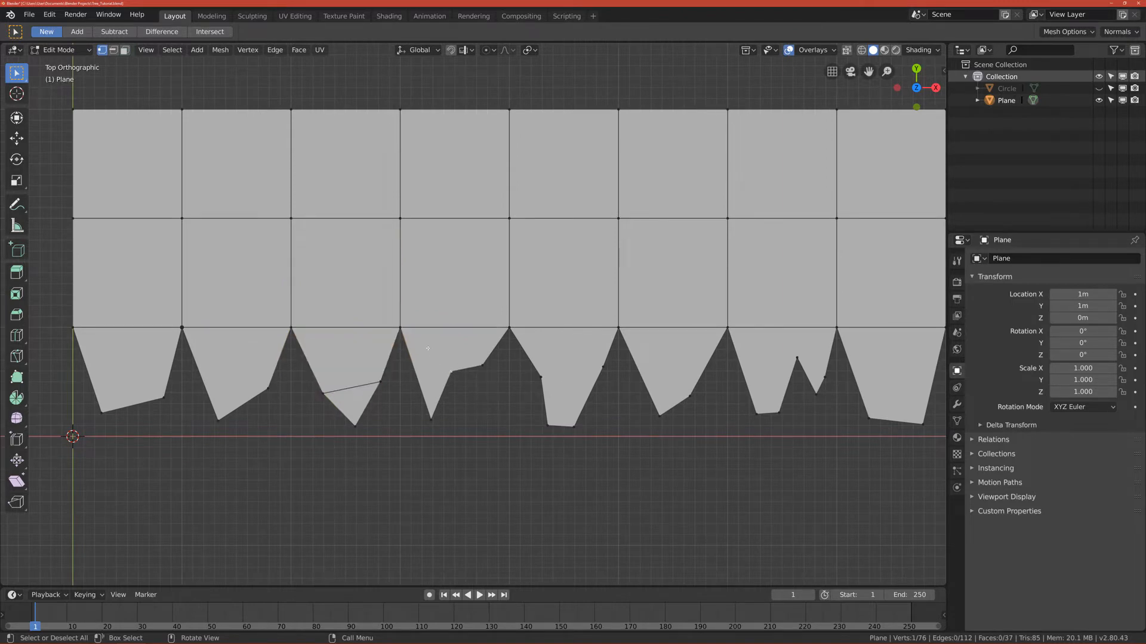
pyautogui.keyDown('shift'); pyautogui.click(400, 327); pyautogui.keyUp('shift')
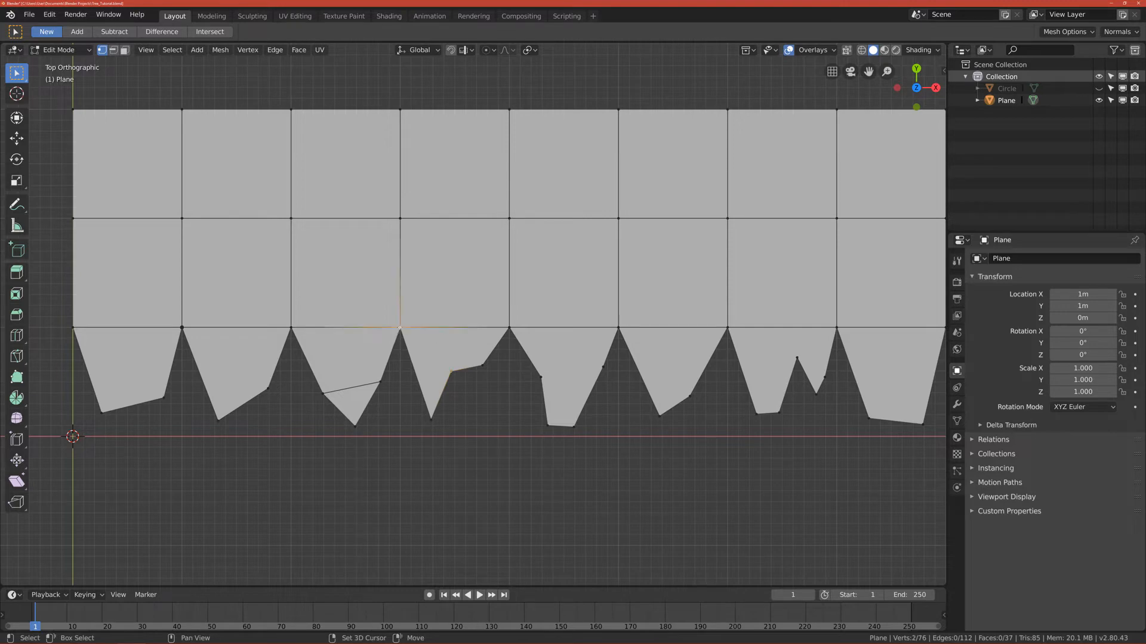
# Join the fifth tooth's two side vertices with an edge
pyautogui.click(543, 387)
pyautogui.keyDown('shift'); pyautogui.moveTo(509, 406); pyautogui.dragTo(280, 426, button='middle'); pyautogui.keyUp('shift')
pyautogui.keyDown('shift'); pyautogui.click(482, 398); pyautogui.keyUp('shift')
pyautogui.press('j')
# Connect the notch vertex of the double-pointed seventh tooth to both of its upper corner vertices
pyautogui.click(510, 394)
pyautogui.keyDown('shift'); pyautogui.click(440, 363); pyautogui.keyUp('shift')
pyautogui.press('j')
pyautogui.click(511, 394)
pyautogui.keyDown('shift'); pyautogui.click(550, 363); pyautogui.keyUp('shift')
pyautogui.press('j')
# Join the opposite side vertices of each of the last four teeth, ninth to twelfth, with an edge
pyautogui.keyDown('shift'); pyautogui.moveTo(549, 363); pyautogui.dragTo(358, 349, button='middle'); pyautogui.keyUp('shift')
pyautogui.click(514, 417)
pyautogui.keyDown('shift'); pyautogui.click(545, 409); pyautogui.keyUp('shift')
pyautogui.keyDown('shift'); pyautogui.click(639, 374); pyautogui.keyUp('shift')
pyautogui.click(676, 400)
pyautogui.keyDown('shift'); pyautogui.click(743, 378); pyautogui.keyUp('shift')
pyautogui.press('j')
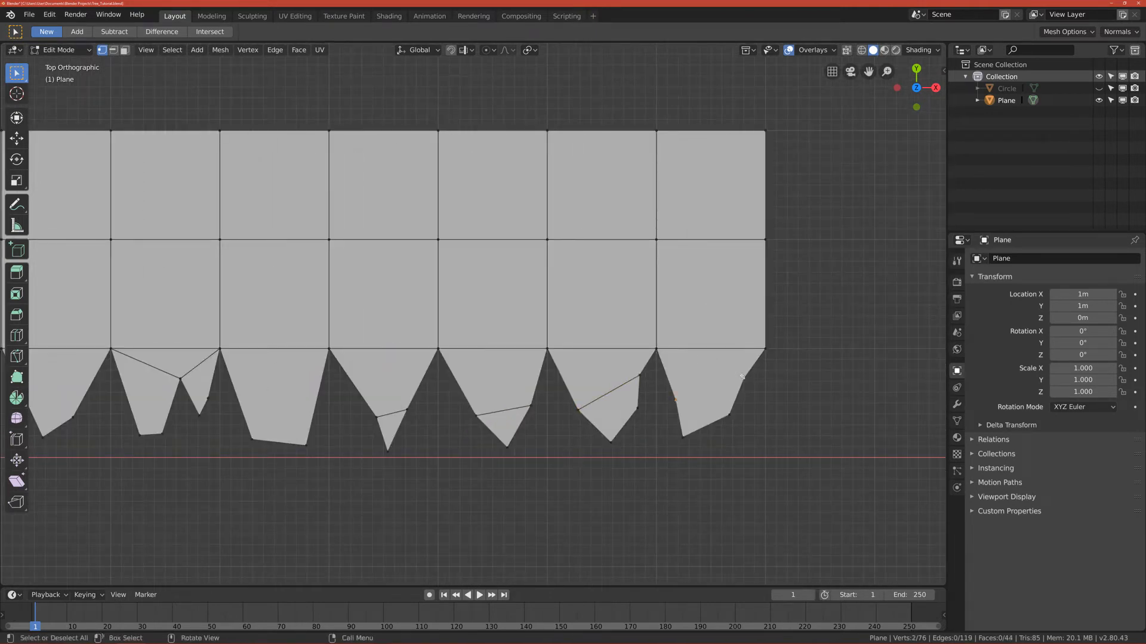
pyautogui.scroll(-2, 732, 382)
pyautogui.keyDown('shift'); pyautogui.moveTo(733, 383); pyautogui.dragTo(837, 404, button='middle'); pyautogui.keyUp('shift')
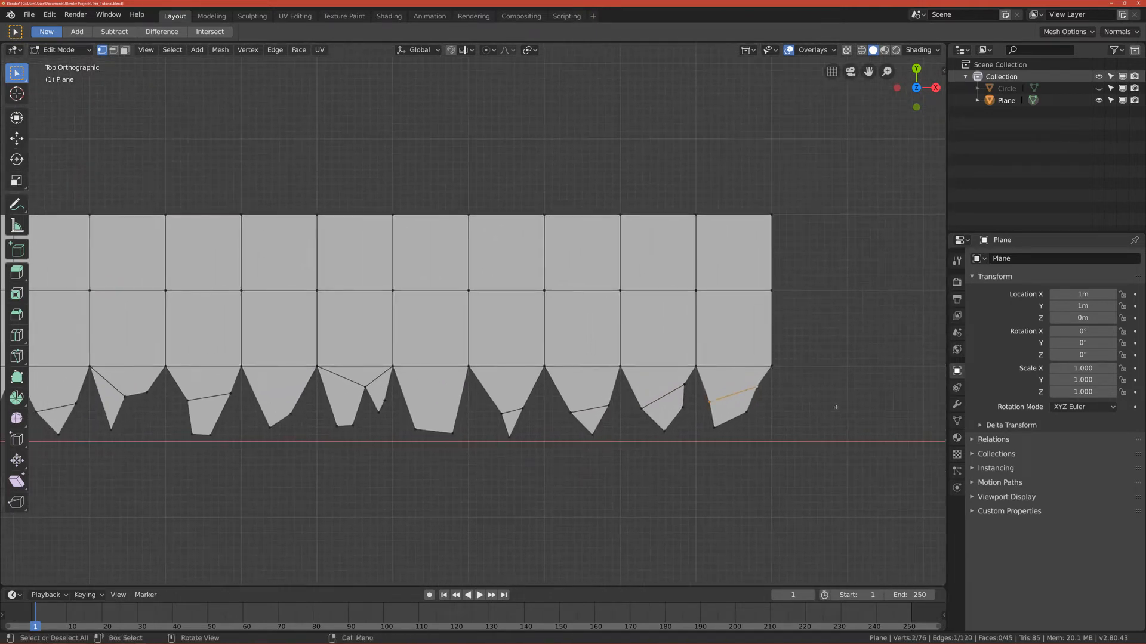
# Switch the mesh to face selection and return the plane strip to Object Mode
pyautogui.scroll(-1, 716, 404)
pyautogui.scroll(2, 678, 410)
pyautogui.scroll(-1, 678, 411)
pyautogui.click(124, 50)
pyautogui.keyDown('shift'); pyautogui.moveTo(584, 435); pyautogui.dragTo(611, 433, button='middle'); pyautogui.keyUp('shift')
pyautogui.scroll(-1, 603, 407)
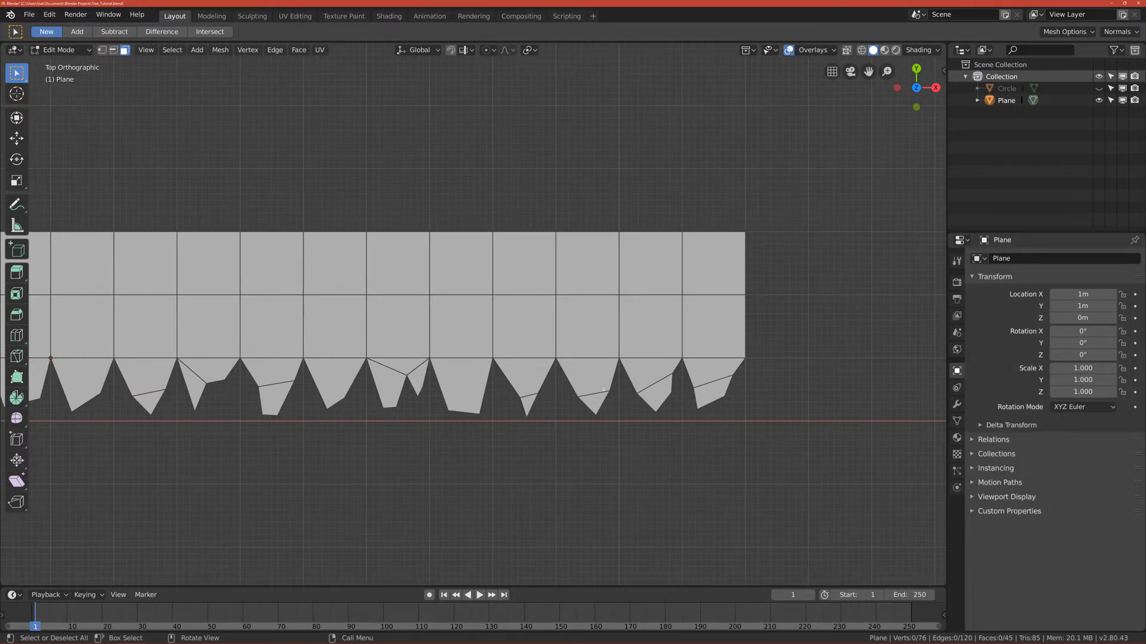
pyautogui.scroll(-2, 604, 390)
pyautogui.keyDown('shift'); pyautogui.moveTo(534, 380); pyautogui.dragTo(635, 405, button='middle'); pyautogui.keyUp('shift')
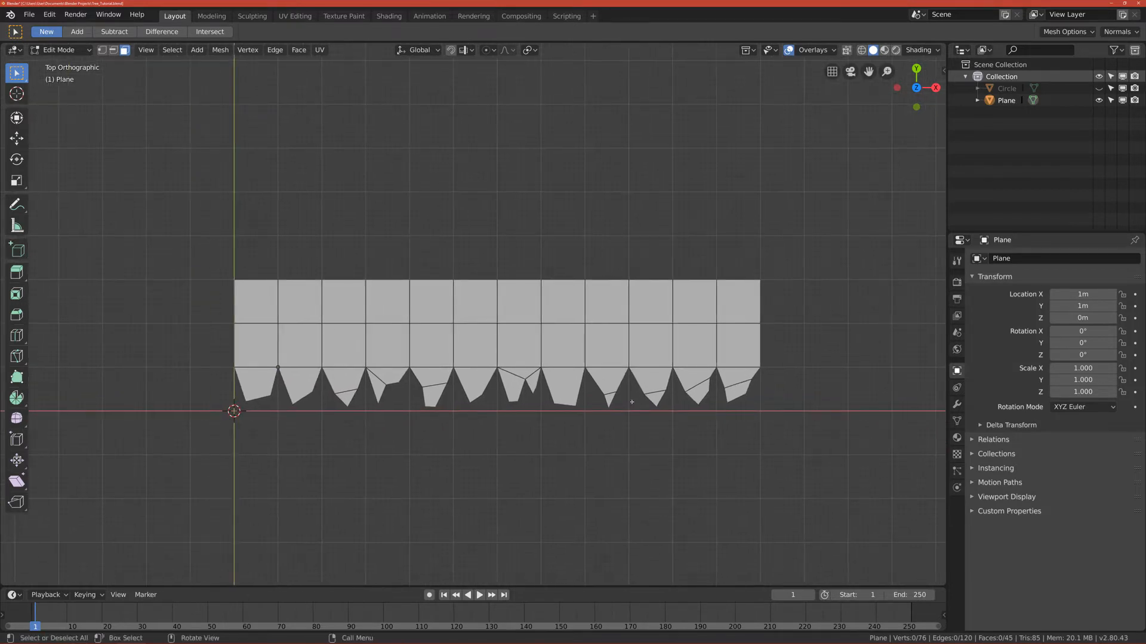
pyautogui.scroll(2, 617, 397)
pyautogui.hotkey('ctrl', 'Tab')
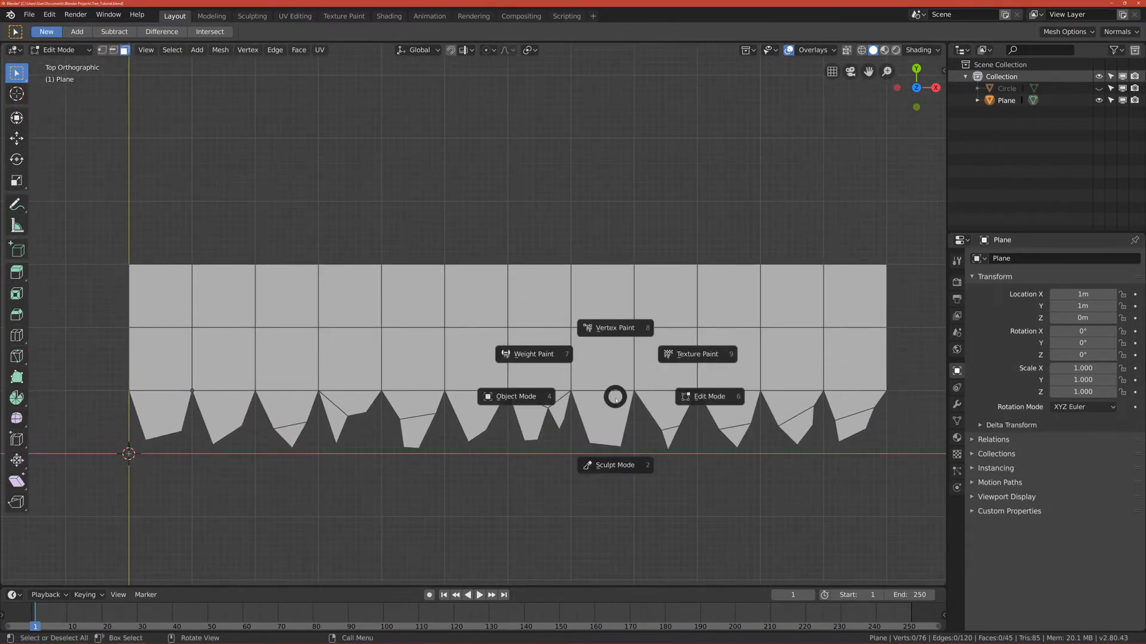
pyautogui.click(541, 398)
# Stand the toothed strip upright by rotating it 90° about the global X axis
pyautogui.scroll(-2, 366, 409)
pyautogui.moveTo(379, 401); pyautogui.dragTo(425, 378, button='middle')
pyautogui.scroll(3, 468, 410)
pyautogui.moveTo(468, 411); pyautogui.dragTo(481, 438, button='middle')
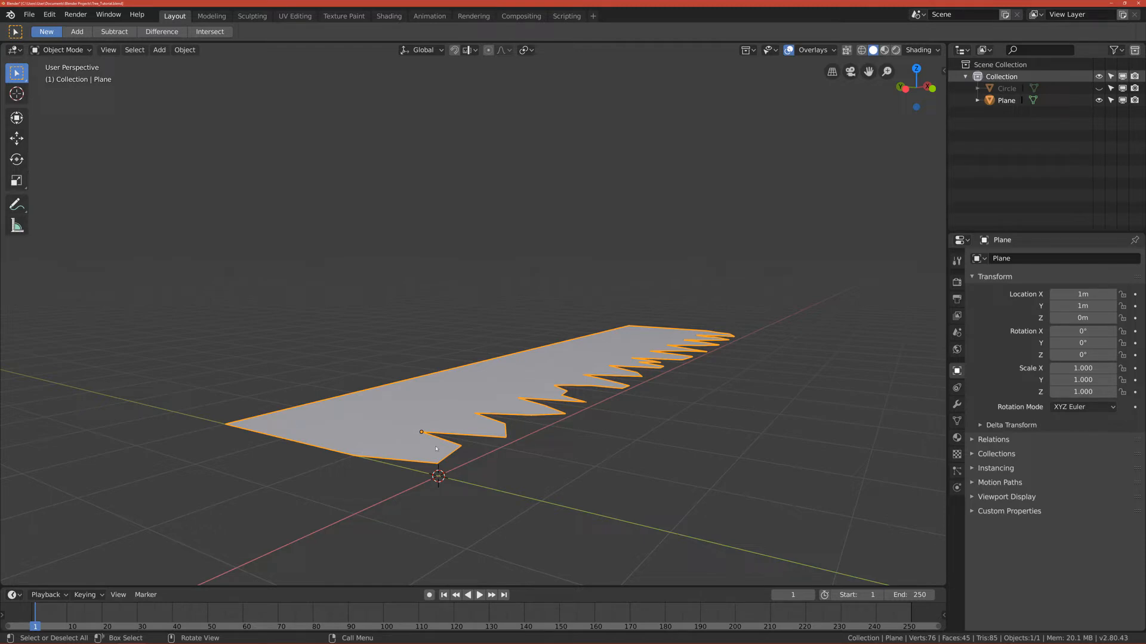
pyautogui.press('r')
pyautogui.press('x')
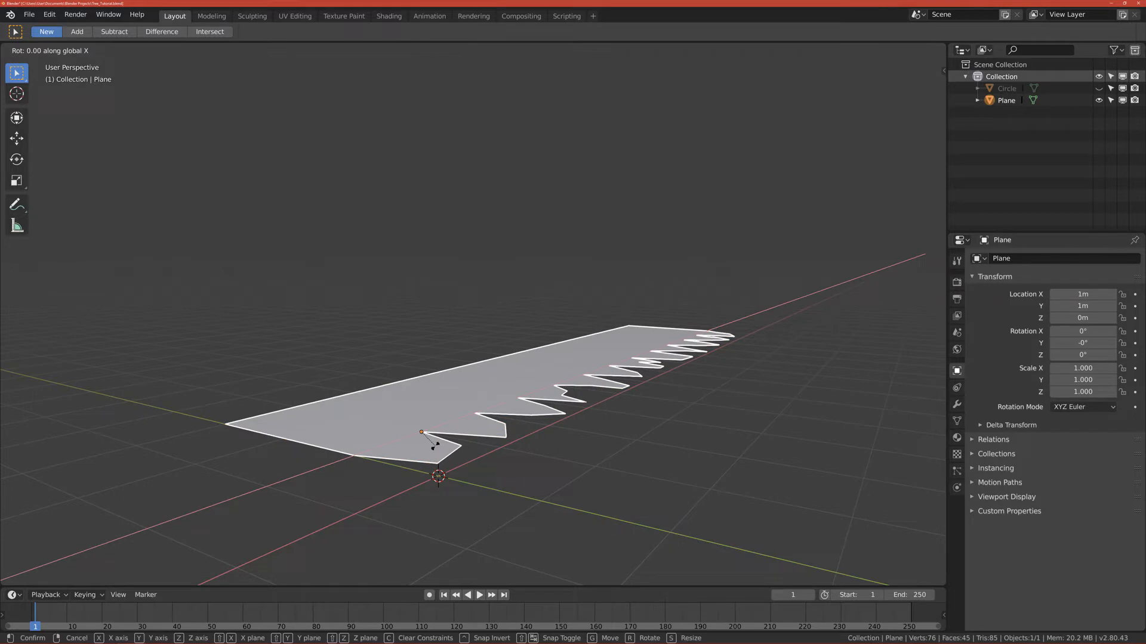
pyautogui.write('90')
pyautogui.press('Return')
# Add a Simple Deform modifier to the upright strip
pyautogui.scroll(-2, 438, 440)
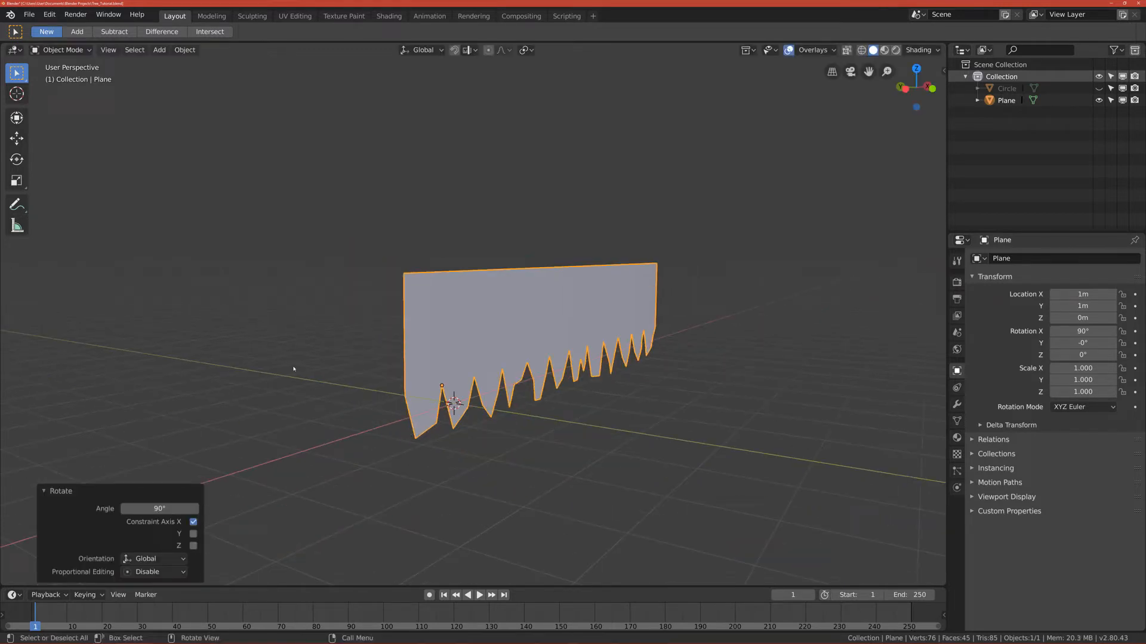
pyautogui.press('KP_1')
pyautogui.scroll(5, 362, 348)
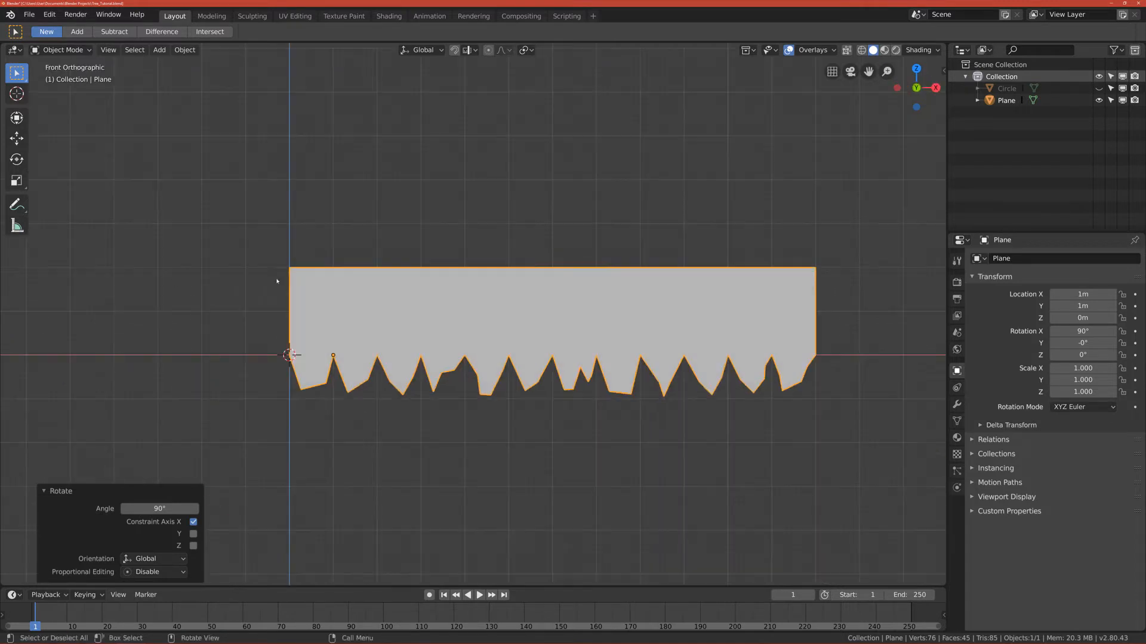
pyautogui.scroll(-2, 362, 348)
pyautogui.moveTo(362, 348); pyautogui.dragTo(362, 327, button='middle')
pyautogui.moveTo(534, 444); pyautogui.dragTo(586, 317, button='middle')
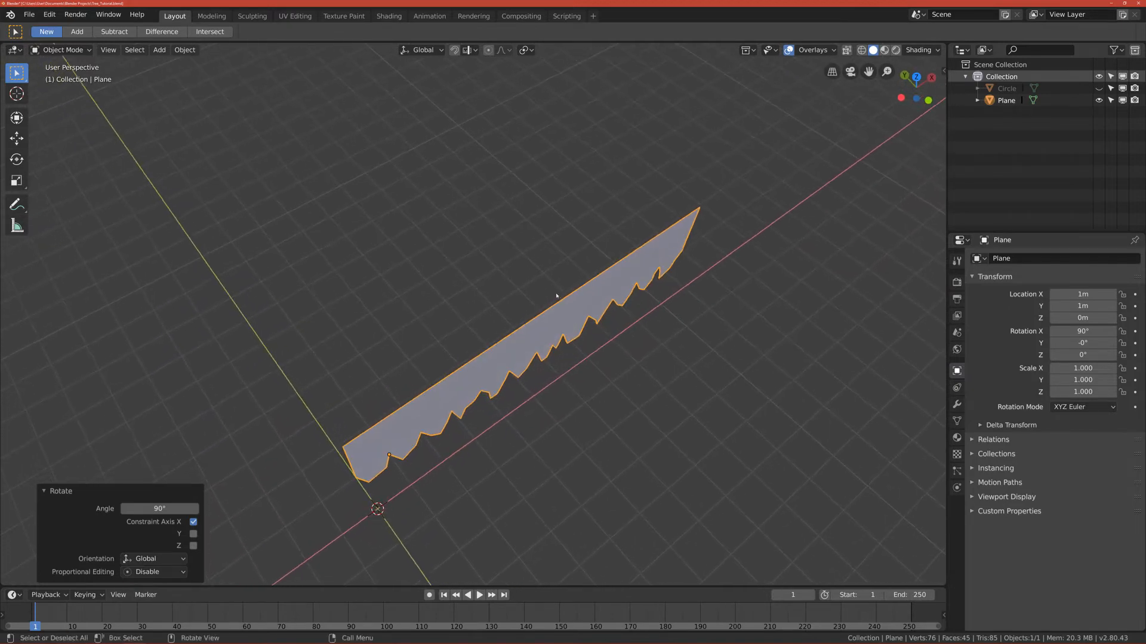
pyautogui.moveTo(443, 431); pyautogui.dragTo(454, 388, button='middle')
pyautogui.click(956, 404)
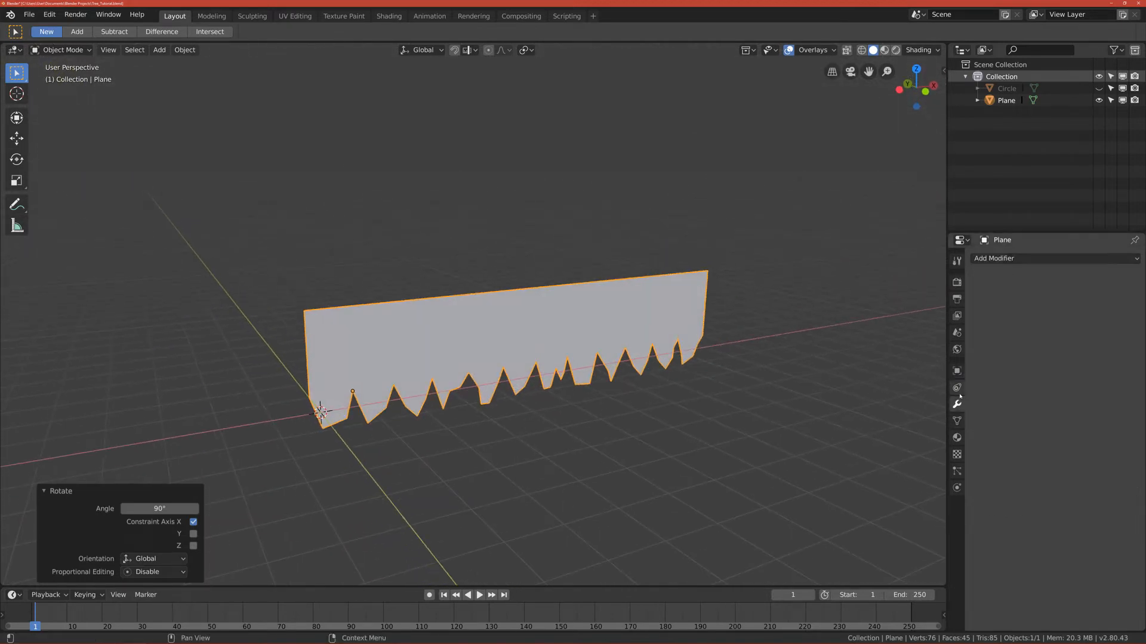
pyautogui.click(993, 259)
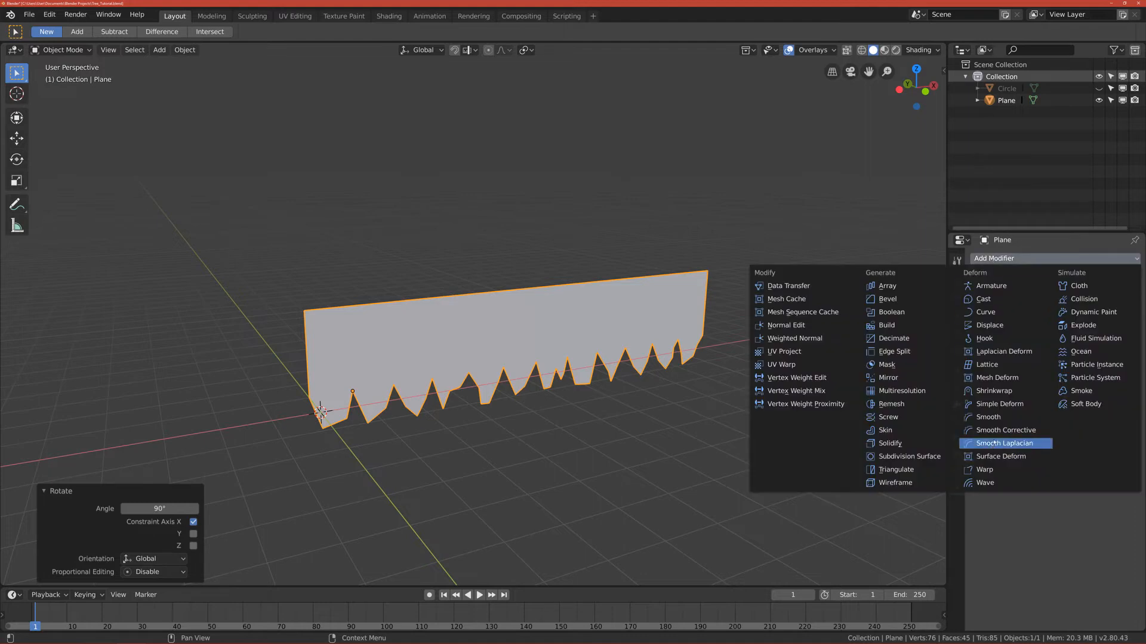
pyautogui.click(987, 404)
# Compare the Simple Deform modifier's Taper, Stretch and Twist modes and set it to Bend
pyautogui.moveTo(743, 425); pyautogui.dragTo(567, 364, button='middle')
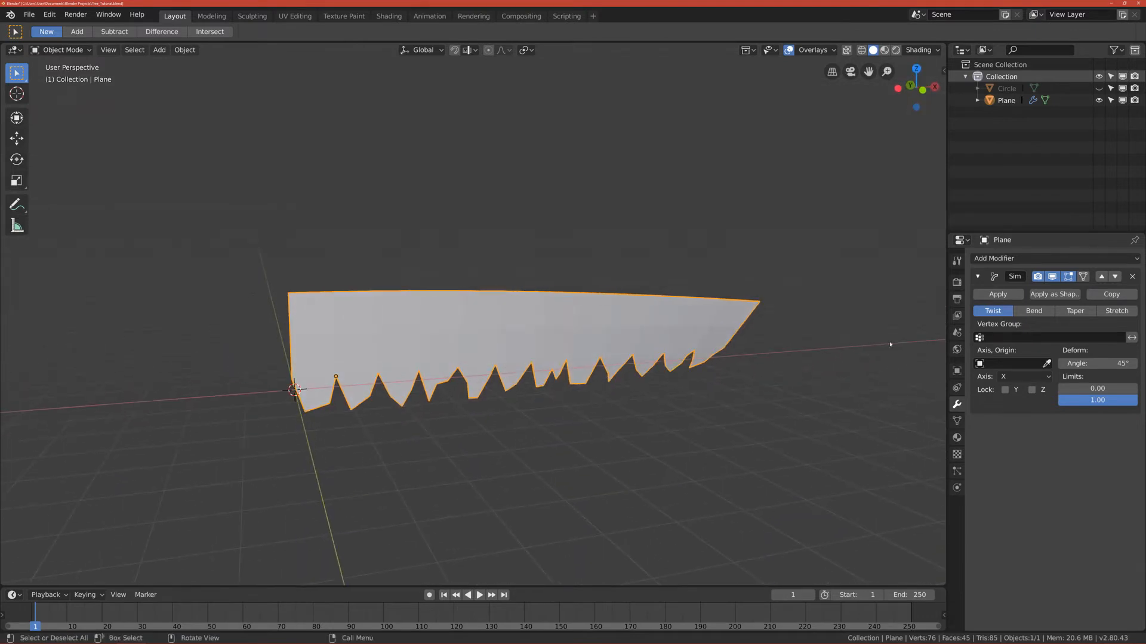
pyautogui.click(1075, 311)
pyautogui.click(1120, 314)
pyautogui.moveTo(657, 322); pyautogui.dragTo(739, 374, button='middle')
pyautogui.click(993, 314)
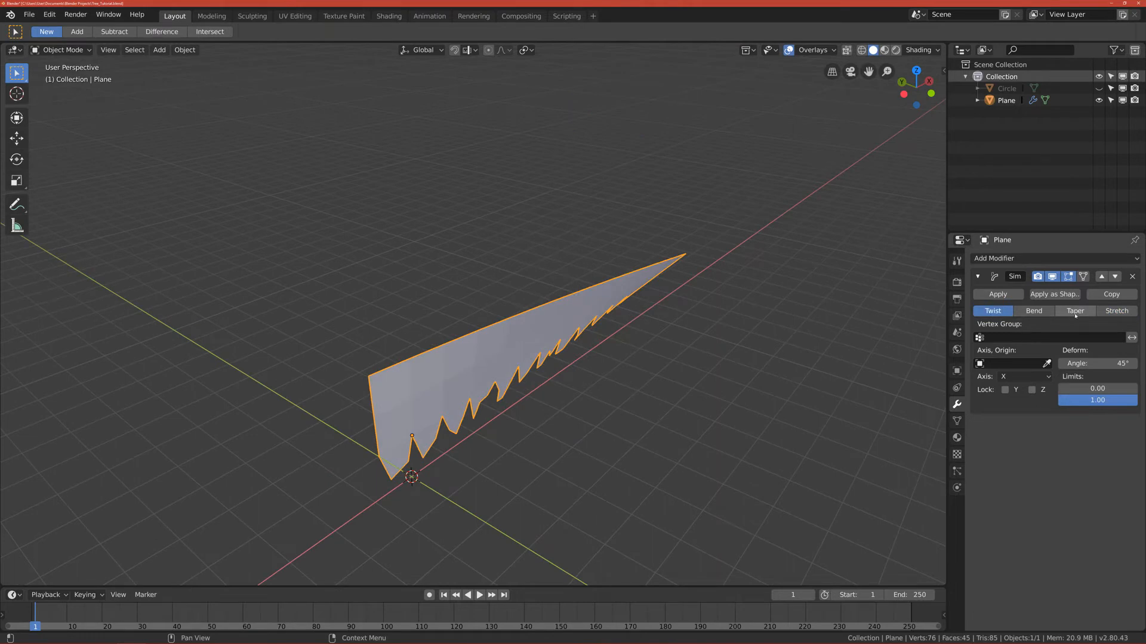
pyautogui.click(1076, 314)
pyautogui.click(1041, 310)
# Set the bend axis to Z and the bend angle to 4.9°
pyautogui.moveTo(539, 499); pyautogui.dragTo(384, 441, button='middle')
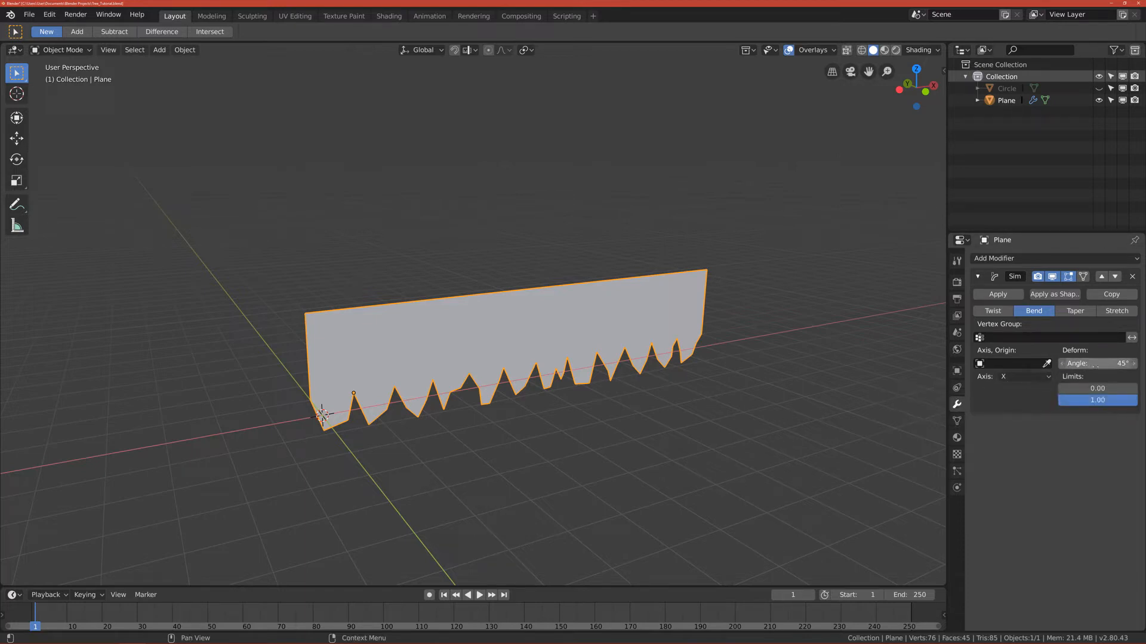
pyautogui.moveTo(574, 438); pyautogui.dragTo(449, 357, button='middle')
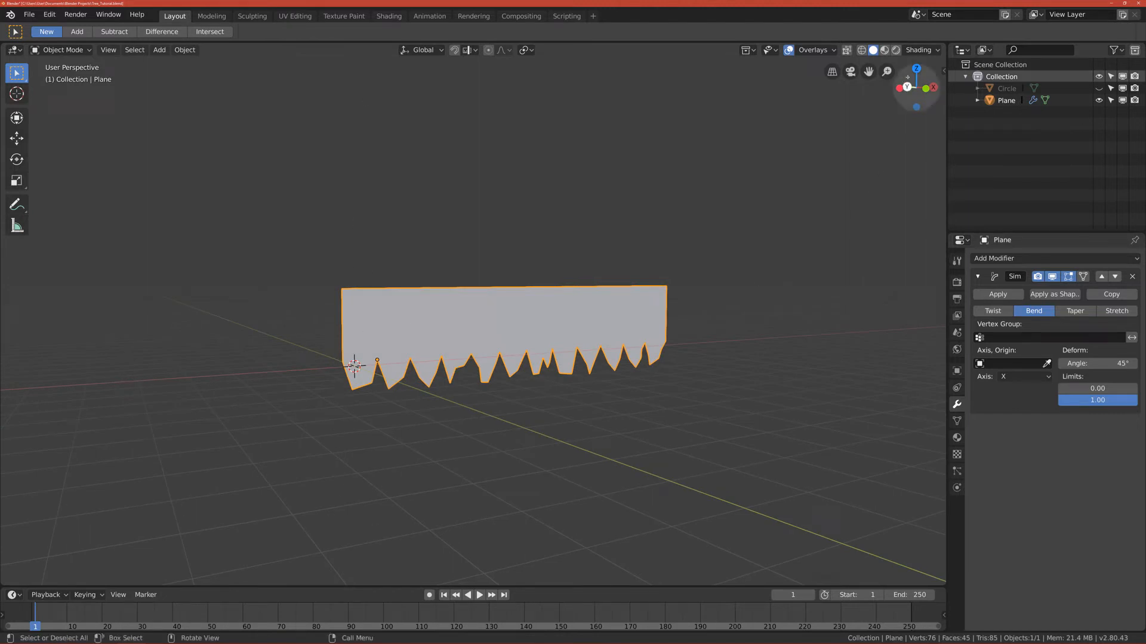
pyautogui.click(1012, 377)
pyautogui.click(1014, 337)
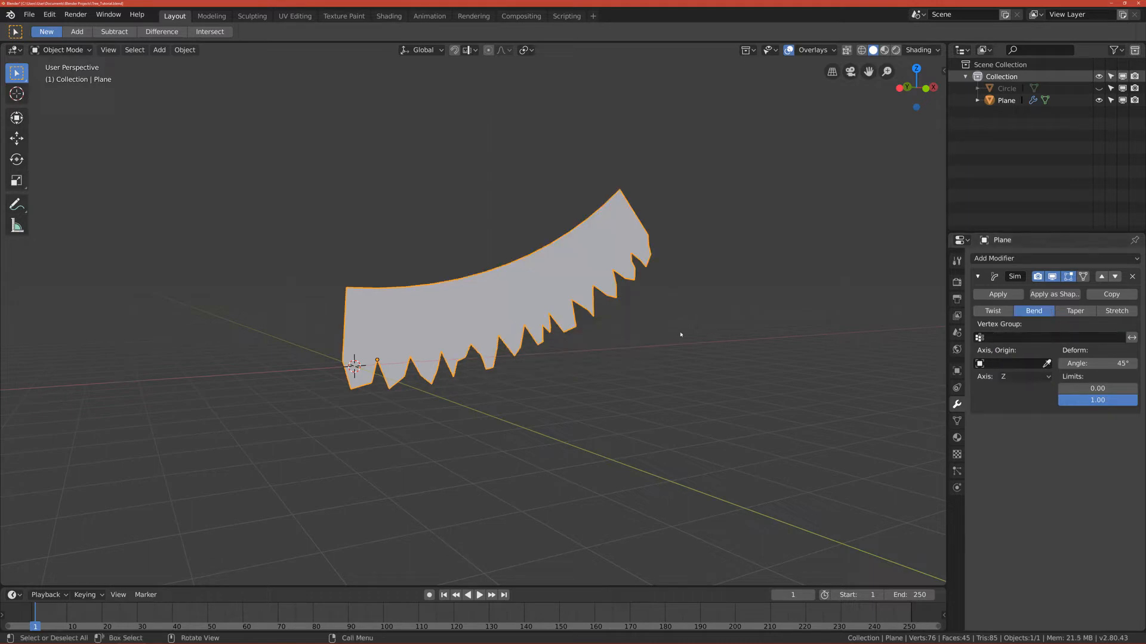
pyautogui.moveTo(680, 332); pyautogui.dragTo(666, 342, button='middle')
pyautogui.moveTo(1098, 364); pyautogui.dragTo(1073, 364)
pyautogui.moveTo(666, 341); pyautogui.dragTo(439, 388, button='middle')
pyautogui.scroll(-5, 445, 389)
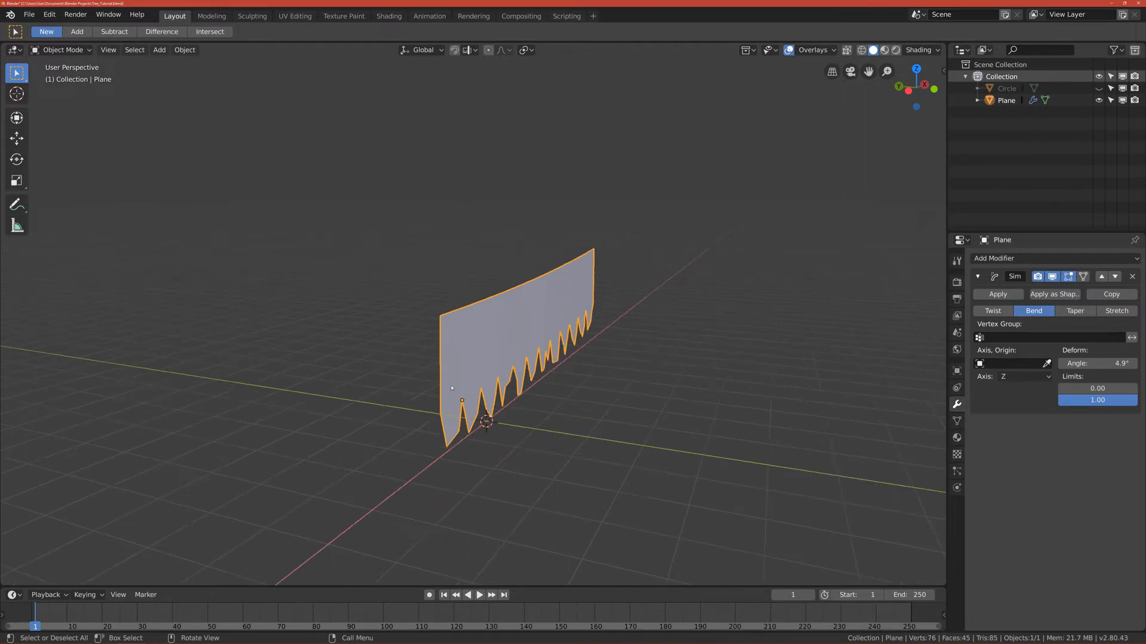
# Apply the strip's rotation and scale
pyautogui.moveTo(460, 398); pyautogui.dragTo(422, 397, button='middle')
pyautogui.scroll(2, 422, 396)
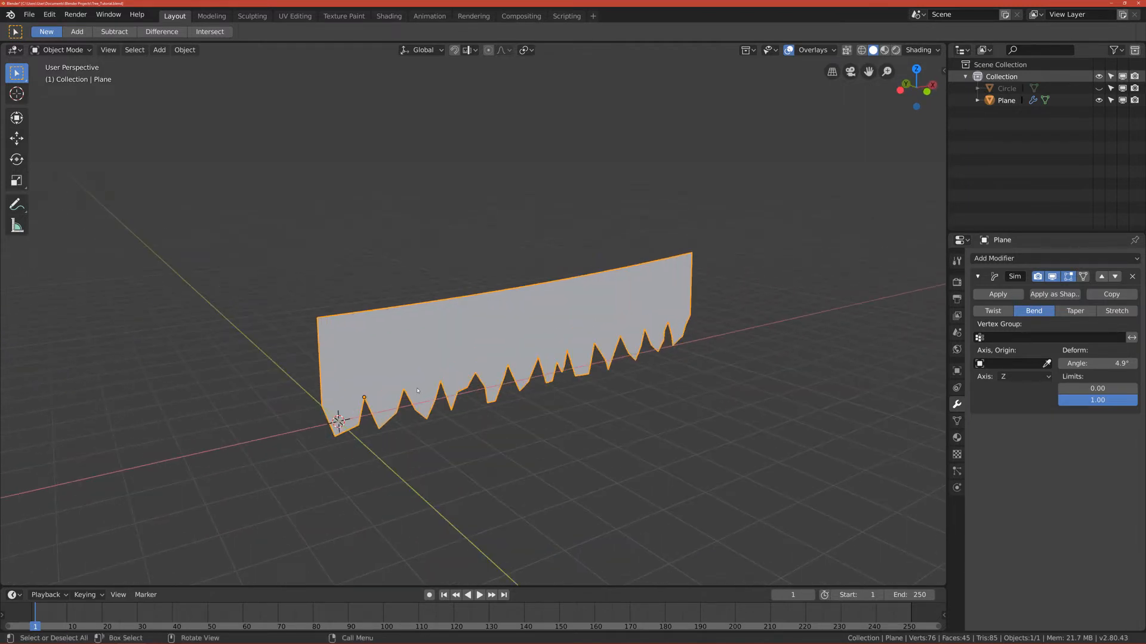
pyautogui.hotkey('ctrl', 'a')
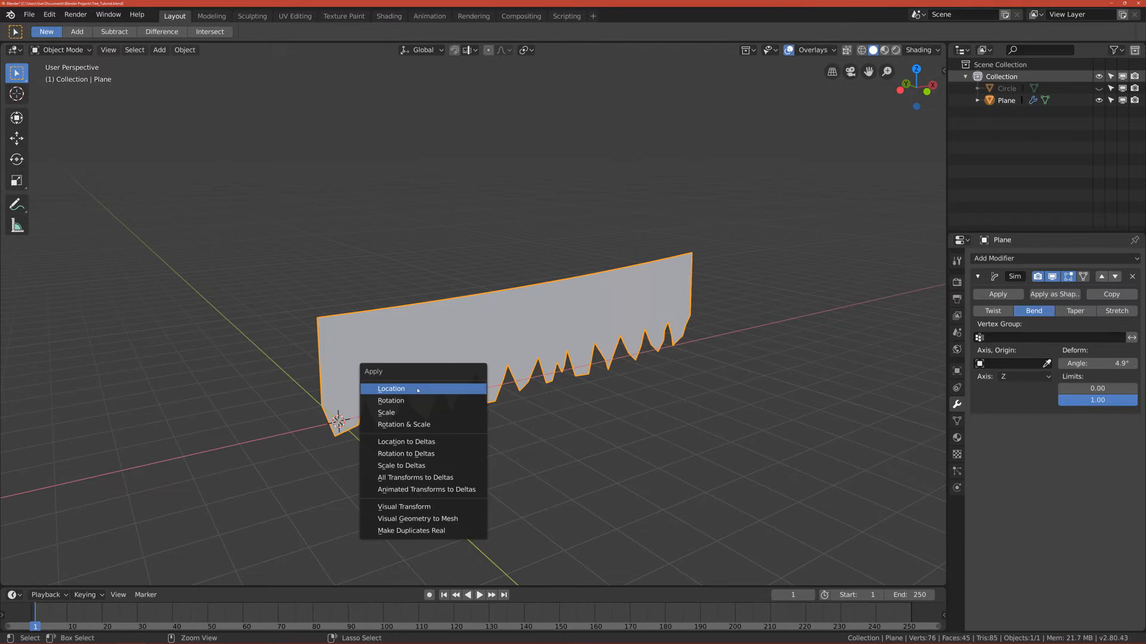
pyautogui.click(397, 425)
# Set the bend angle to 360° to roll the strip into a closed ring
pyautogui.moveTo(471, 411); pyautogui.dragTo(575, 388, button='middle')
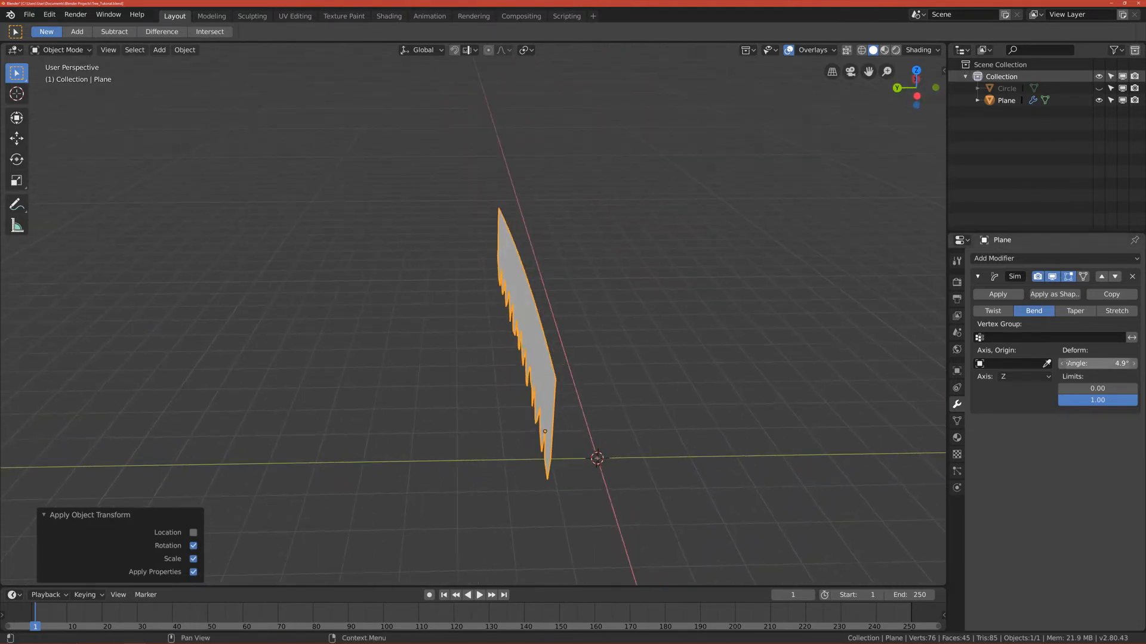
pyautogui.moveTo(1069, 364); pyautogui.dragTo(1143, 364)
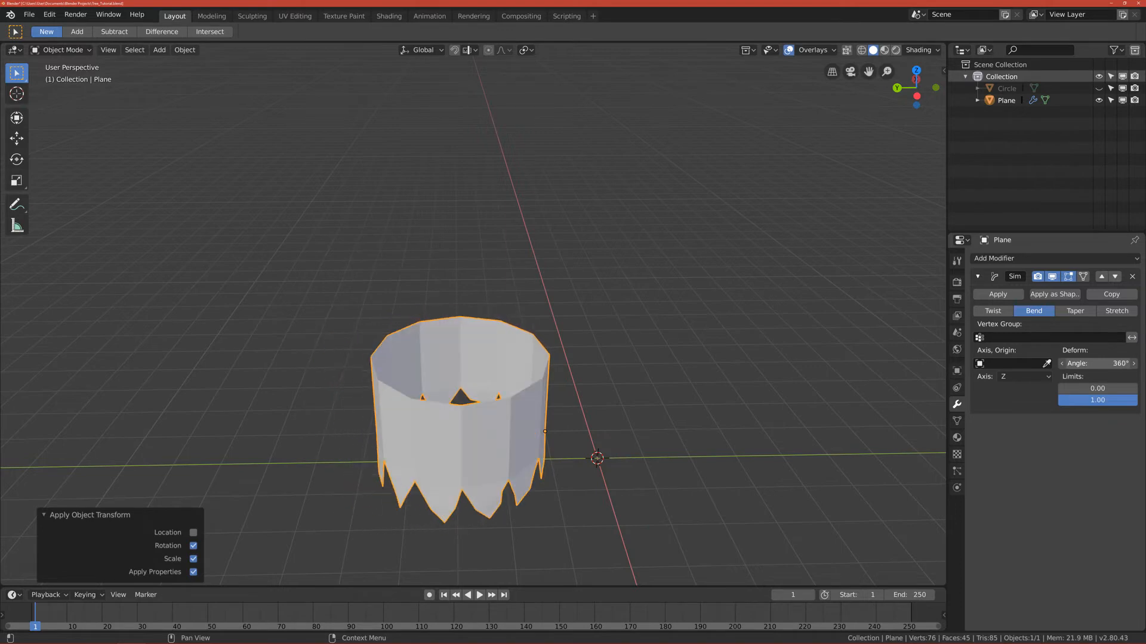
pyautogui.moveTo(690, 448); pyautogui.dragTo(601, 460, button='middle')
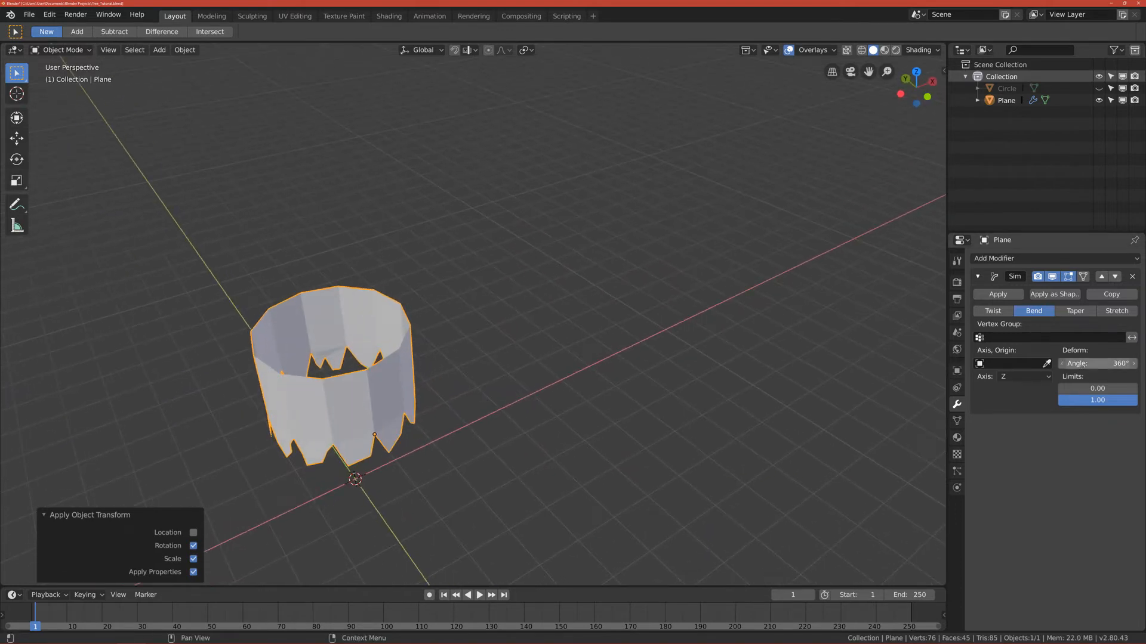
pyautogui.moveTo(691, 422); pyautogui.dragTo(650, 421, button='middle')
pyautogui.scroll(2, 565, 426)
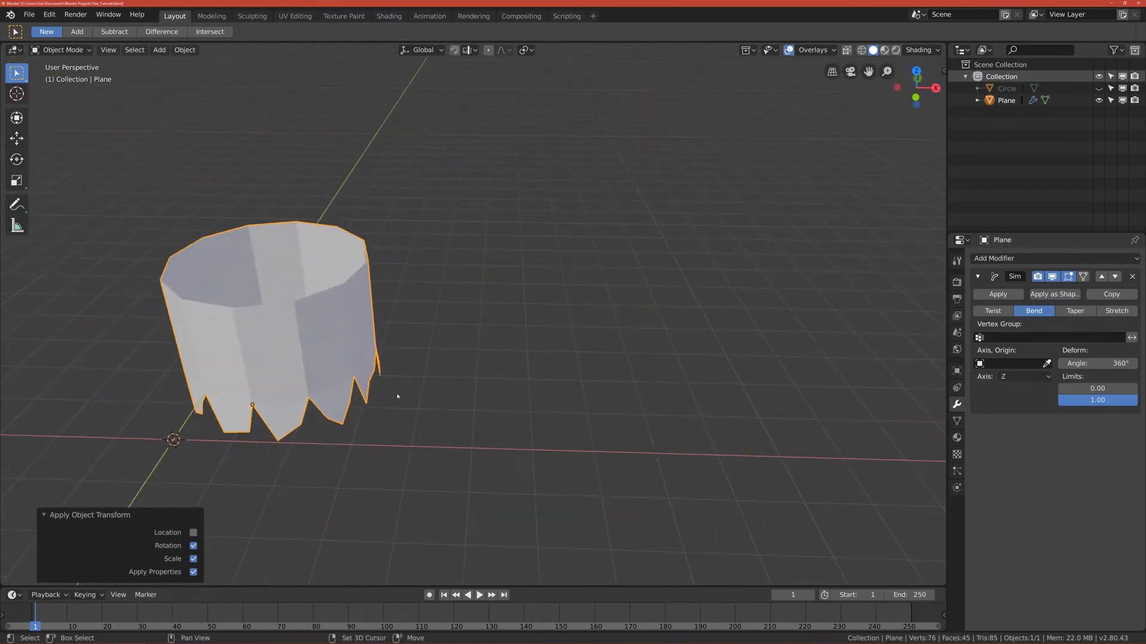
# Apply the Simple Deform modifier to the foliage ring
pyautogui.keyDown('shift'); pyautogui.moveTo(396, 397); pyautogui.dragTo(488, 395, button='middle'); pyautogui.keyUp('shift')
pyautogui.scroll(-2, 488, 394)
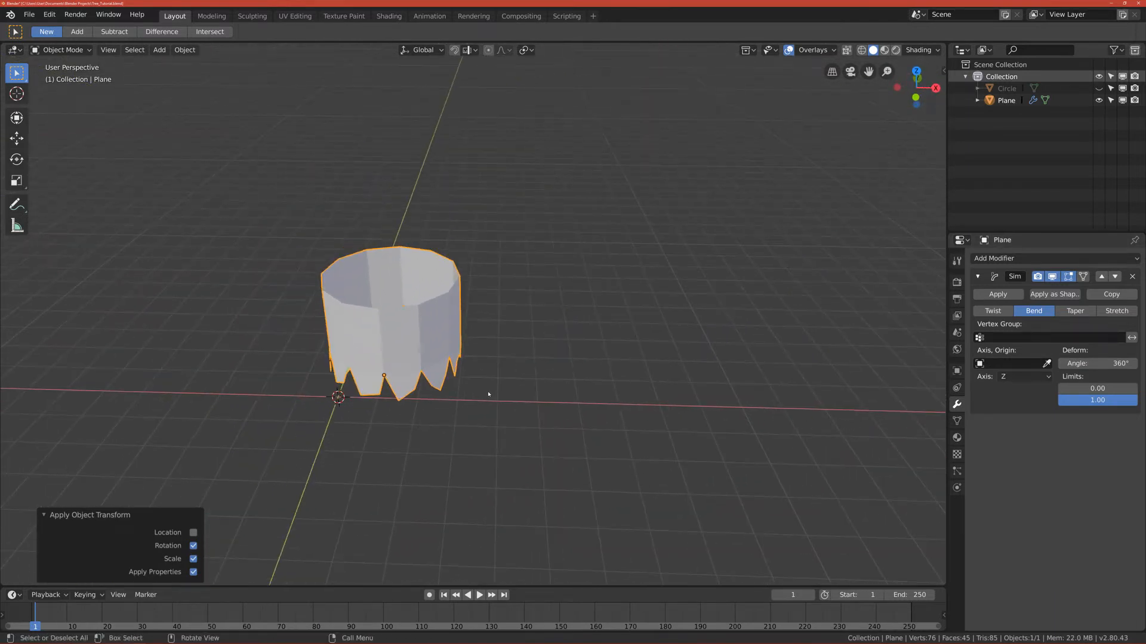
pyautogui.scroll(1, 467, 330)
pyautogui.keyDown('shift'); pyautogui.moveTo(457, 347); pyautogui.dragTo(487, 376, button='middle'); pyautogui.keyUp('shift')
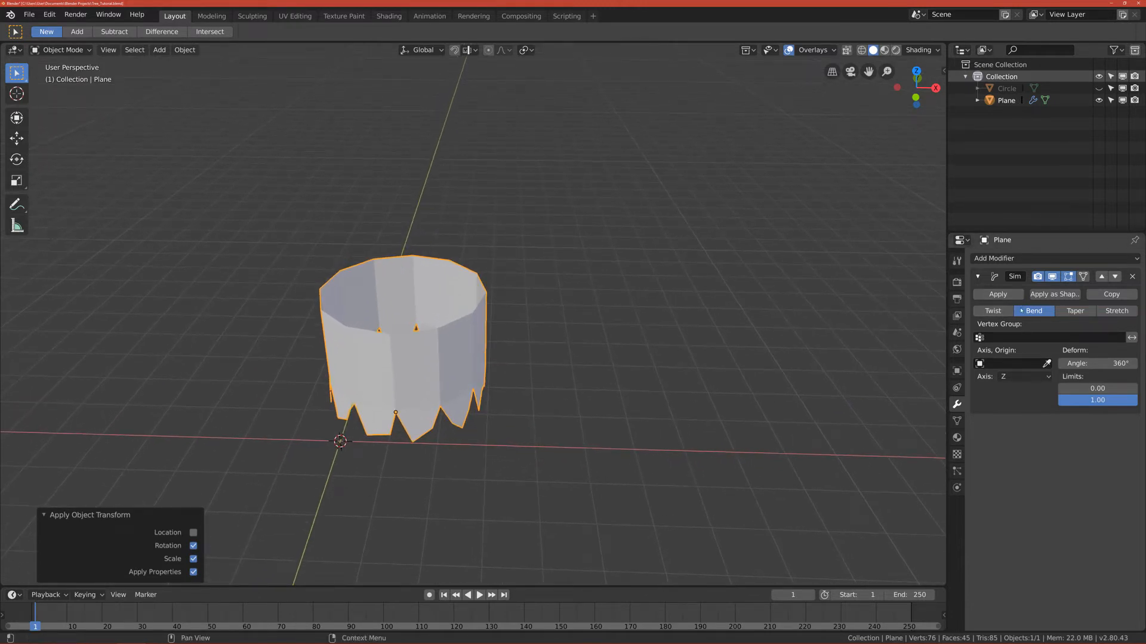
pyautogui.click(997, 294)
# Examine the foliage ring from above and from several sides, including its origin's position on the rim
pyautogui.scroll(-3, 583, 384)
pyautogui.keyDown('shift'); pyautogui.moveTo(511, 384); pyautogui.dragTo(507, 416, button='middle'); pyautogui.keyUp('shift')
pyautogui.press('KP_7')
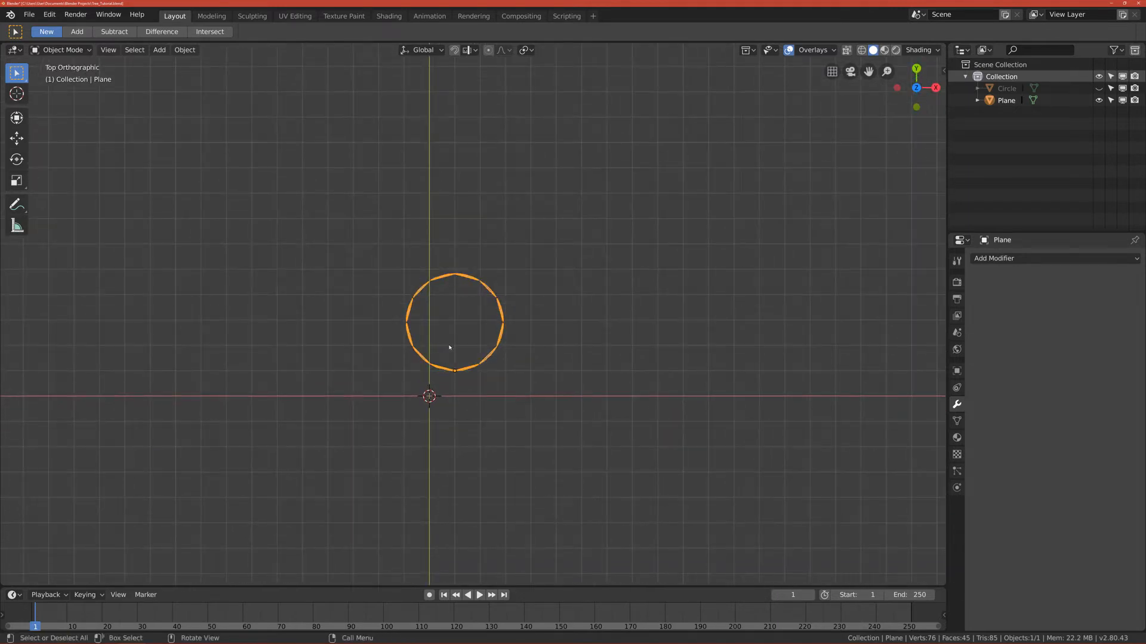
pyautogui.moveTo(458, 366); pyautogui.dragTo(463, 347, button='middle')
pyautogui.scroll(4, 445, 431)
pyautogui.keyDown('shift'); pyautogui.moveTo(443, 456); pyautogui.dragTo(481, 329, button='middle'); pyautogui.keyUp('shift')
pyautogui.scroll(2, 494, 456)
pyautogui.scroll(1, 482, 329)
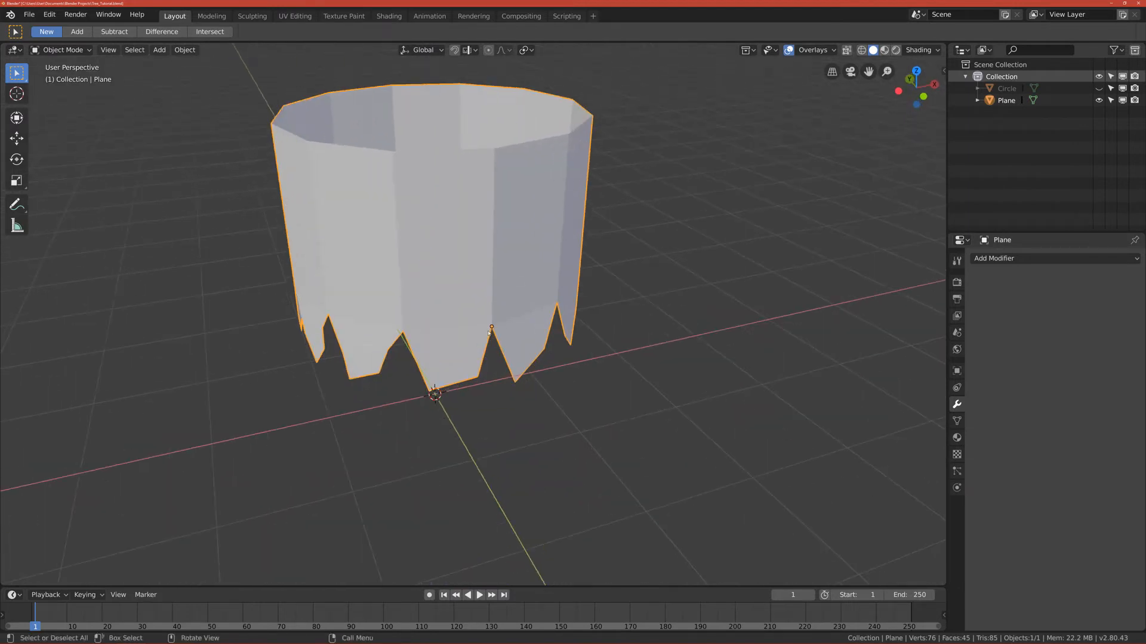
pyautogui.scroll(-2, 496, 322)
pyautogui.moveTo(495, 322); pyautogui.dragTo(484, 356, button='middle')
pyautogui.scroll(-1, 485, 315)
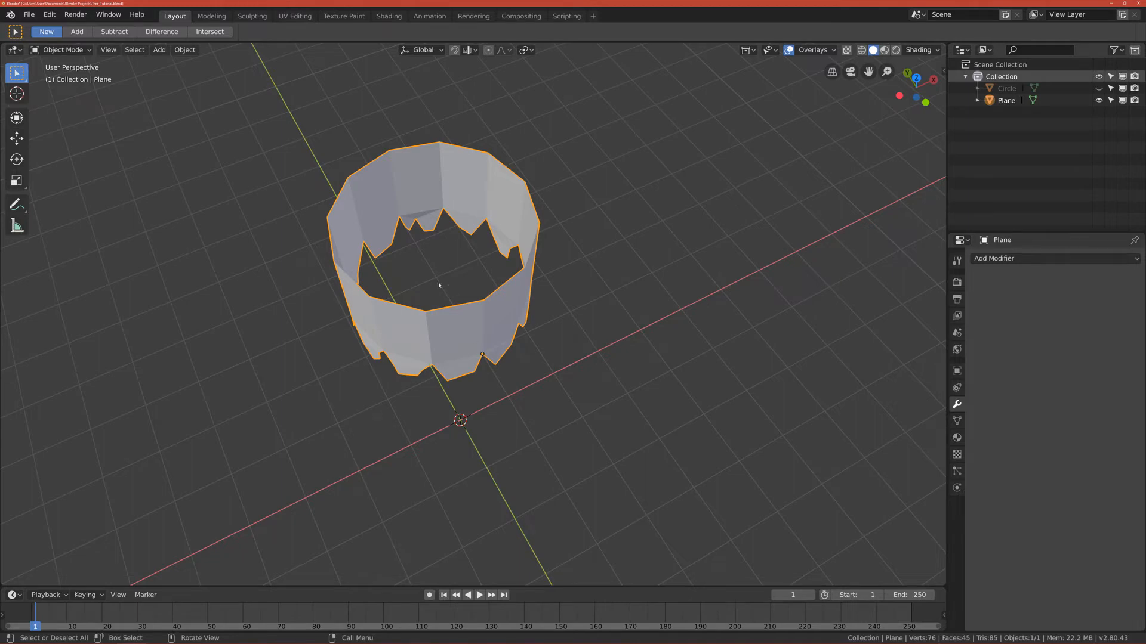
pyautogui.moveTo(437, 279); pyautogui.dragTo(519, 359, button='middle')
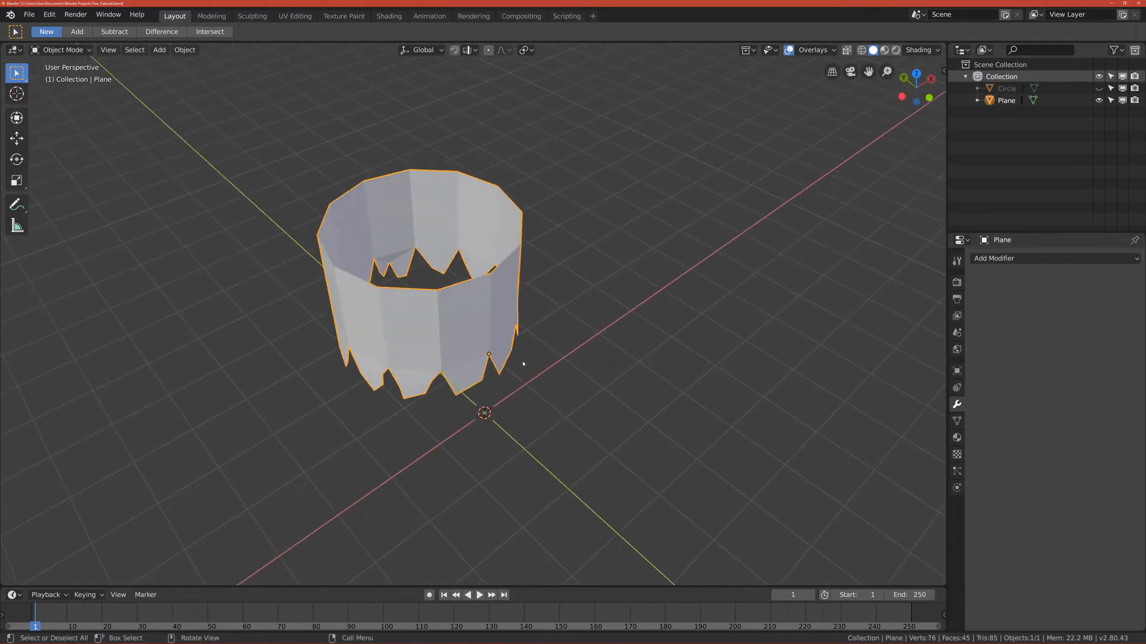
pyautogui.press('r')
pyautogui.press('z')
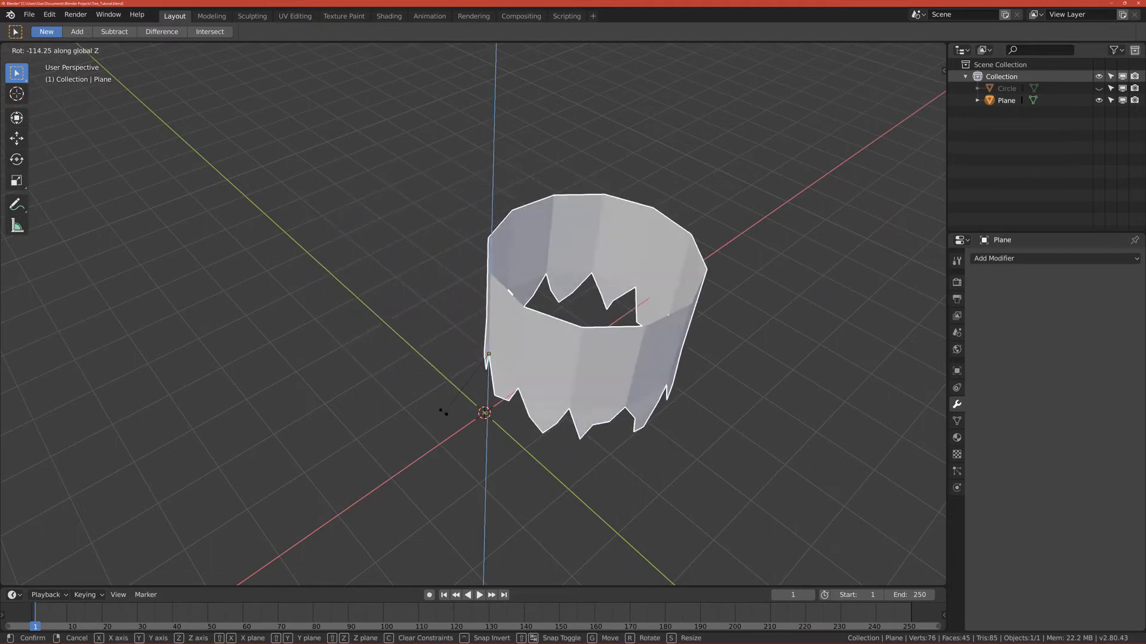
pyautogui.rightClick(444, 257)
# Snap the 3D cursor to the midpoint of two opposite vertices on the foliage ring's upper rim
pyautogui.moveTo(426, 200); pyautogui.dragTo(411, 243, button='middle')
pyautogui.scroll(-2, 424, 299)
pyautogui.moveTo(424, 299); pyautogui.dragTo(477, 371, button='middle')
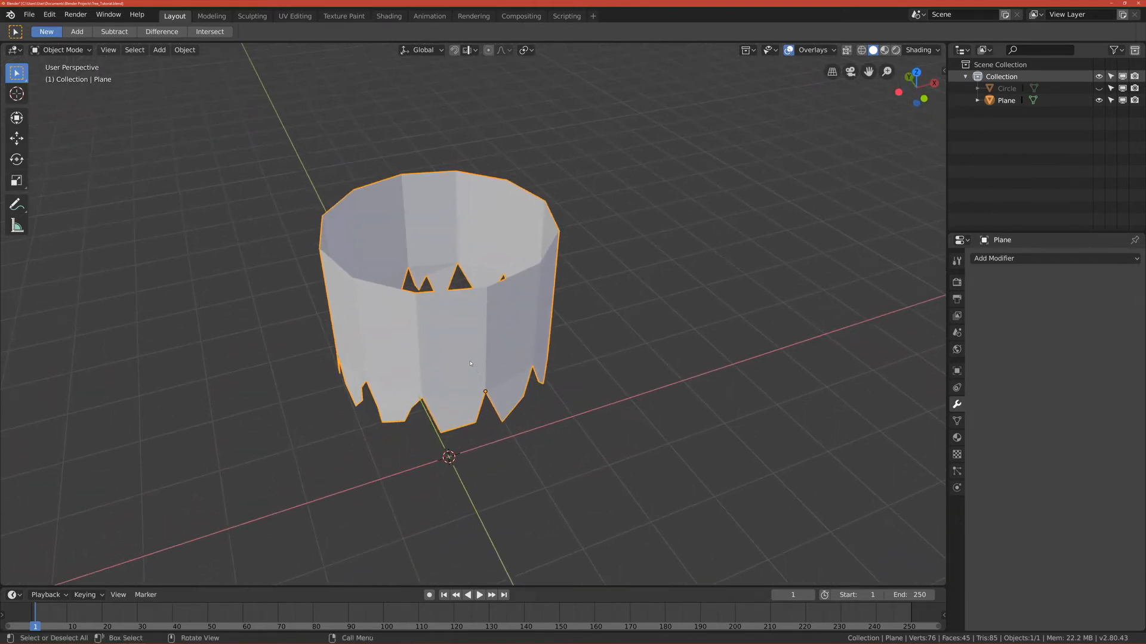
pyautogui.moveTo(470, 363)
pyautogui.mouseDown(button='middle')
pyautogui.moveTo(469, 385)
pyautogui.moveTo(472, 371)
pyautogui.mouseUp(button='middle')
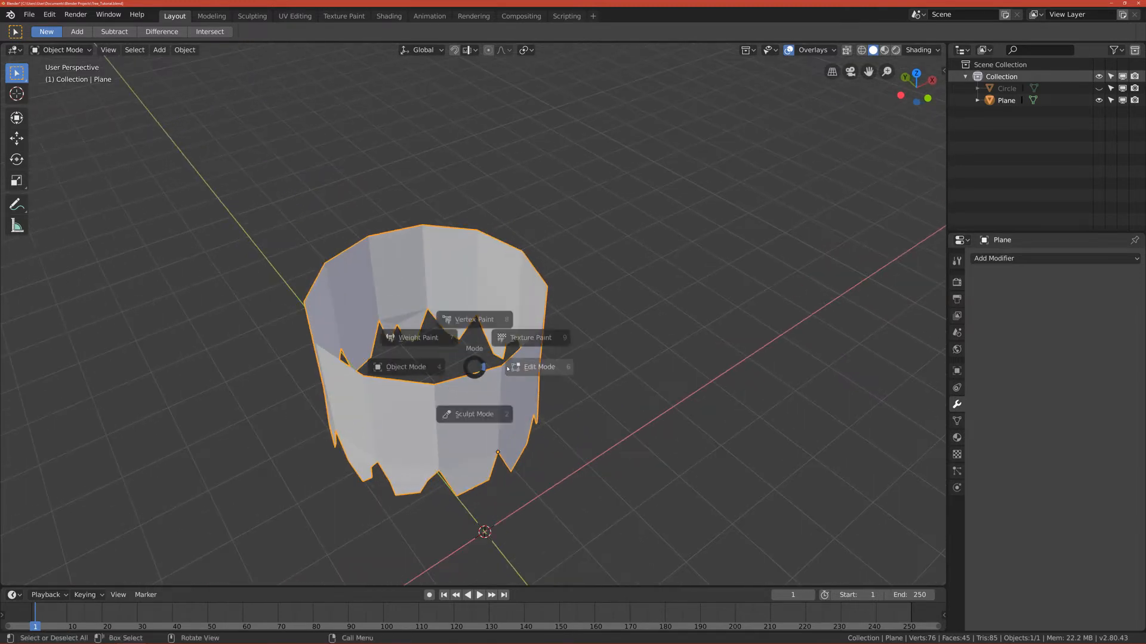
pyautogui.press('Tab')
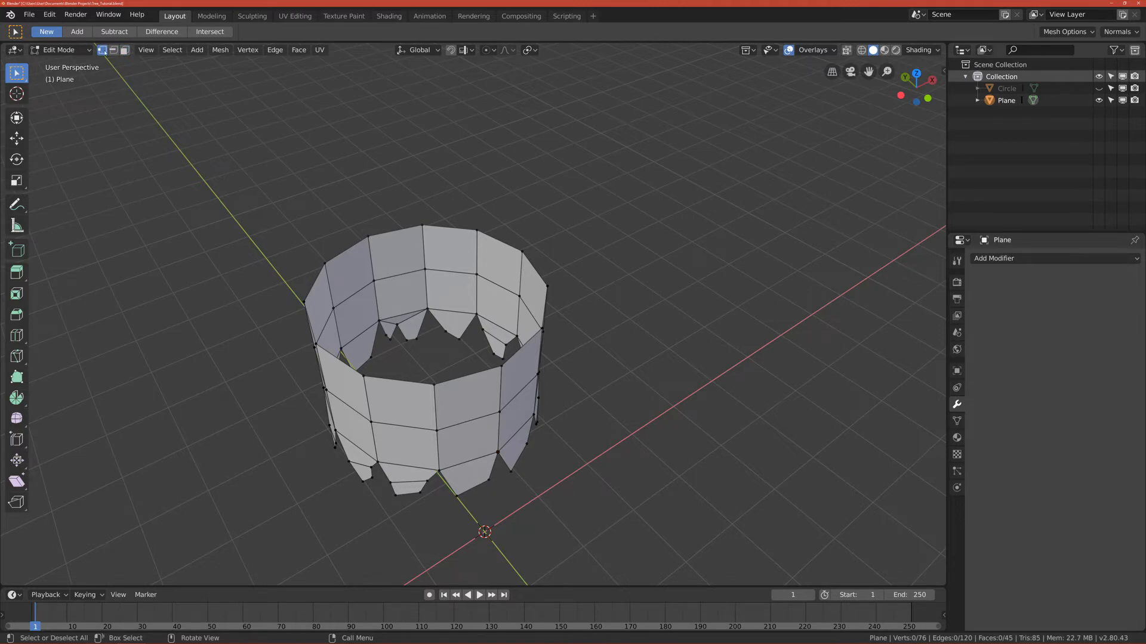
pyautogui.scroll(2, 506, 274)
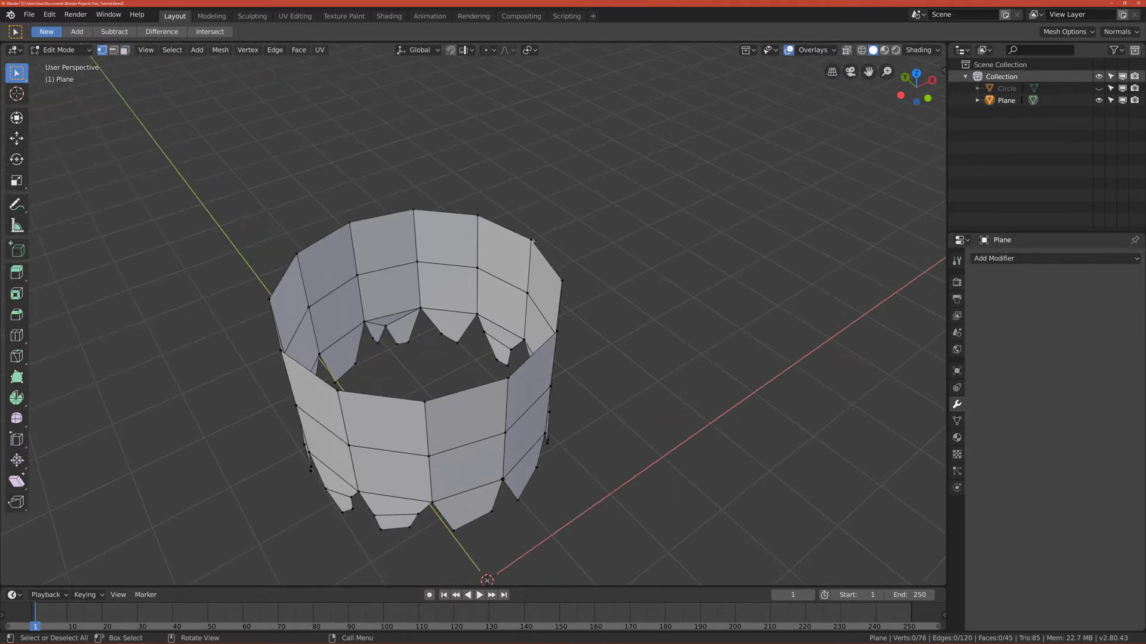
pyautogui.moveTo(538, 253); pyautogui.dragTo(585, 245, button='middle')
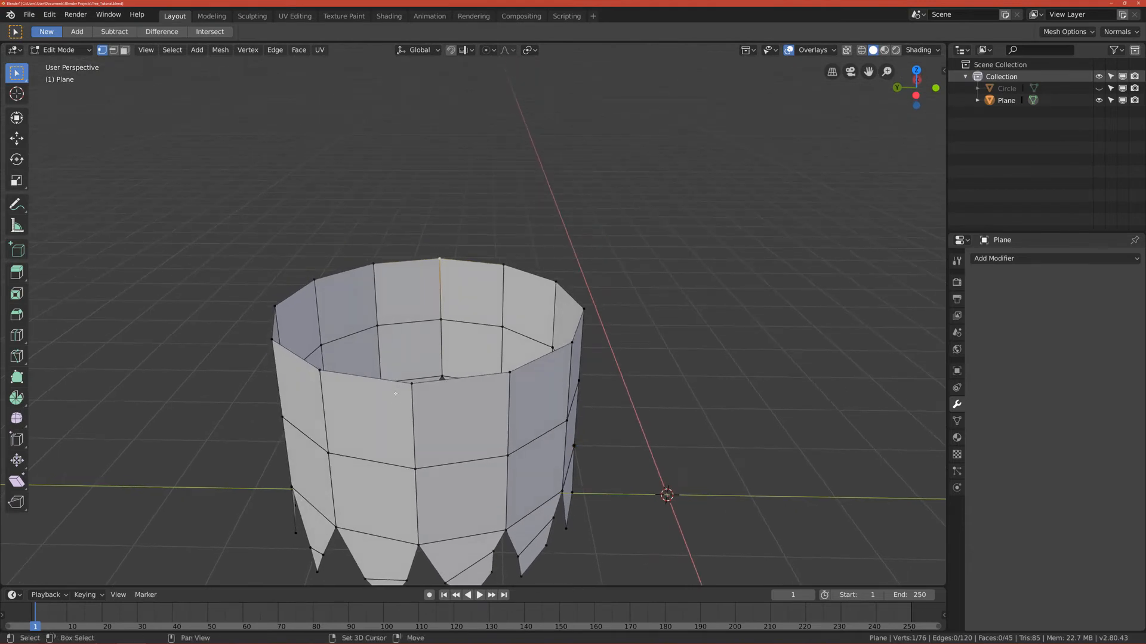
pyautogui.keyDown('shift'); pyautogui.click(410, 383); pyautogui.keyUp('shift')
pyautogui.moveTo(411, 382); pyautogui.dragTo(432, 424, button='middle')
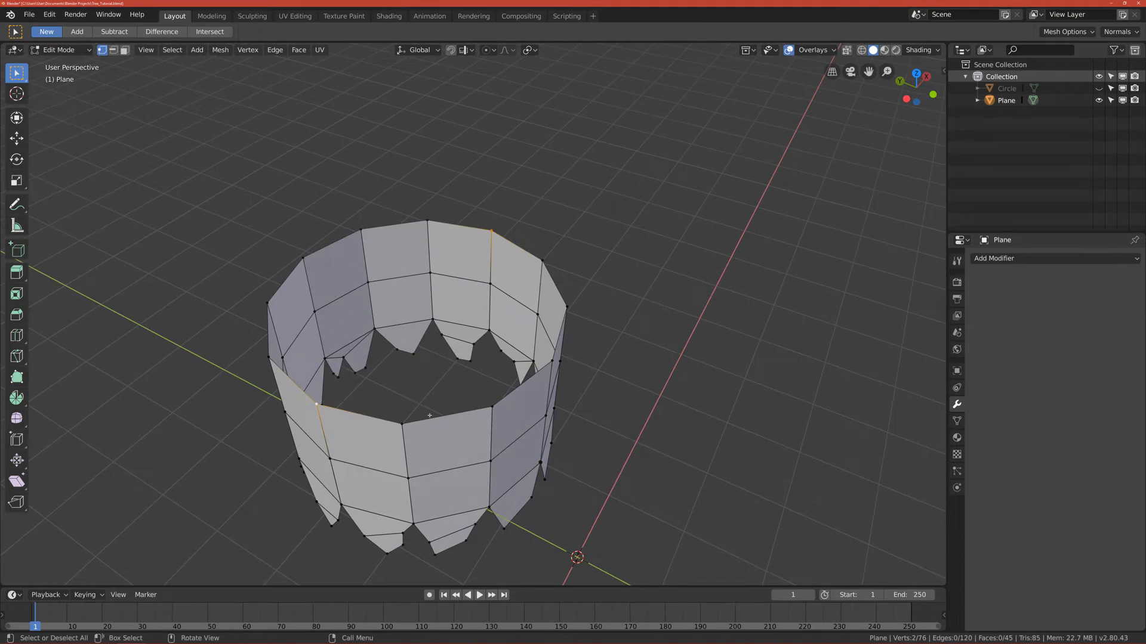
pyautogui.hotkey('shift', 's')
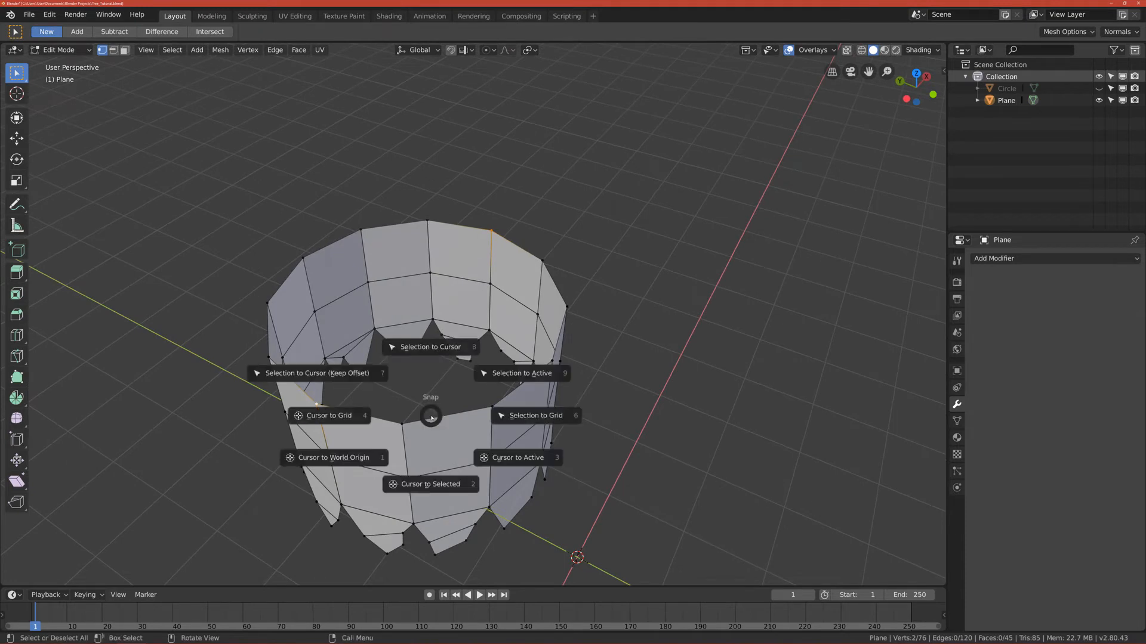
pyautogui.click(421, 487)
# Check the 3D cursor from above and set the foliage ring's origin to the 3D cursor
pyautogui.moveTo(412, 392); pyautogui.dragTo(425, 311, button='middle')
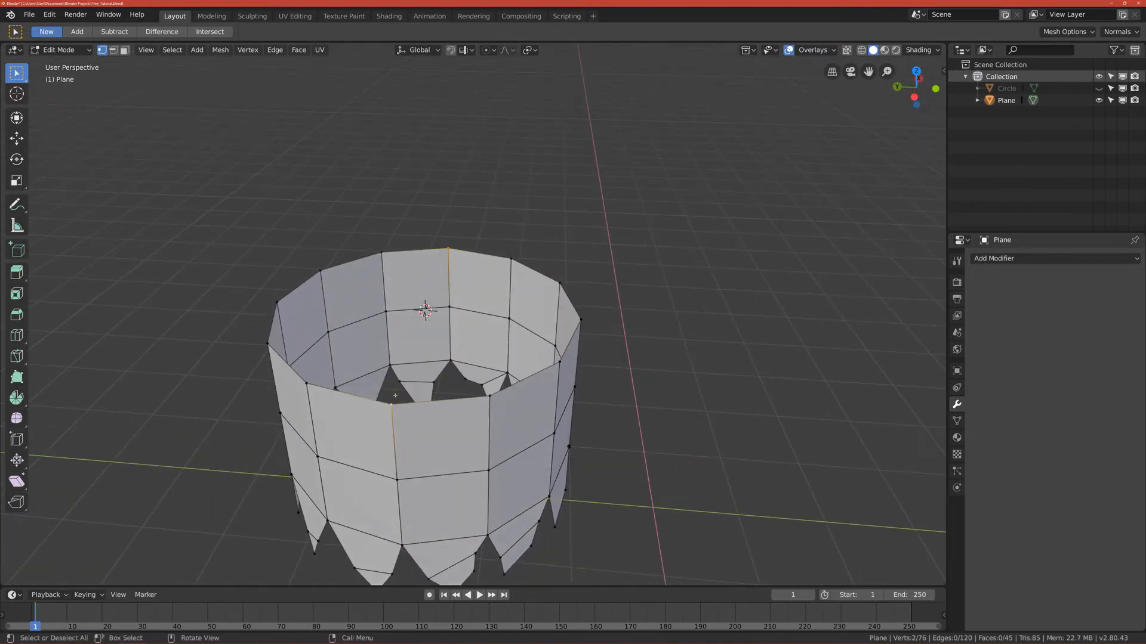
pyautogui.moveTo(430, 333); pyautogui.dragTo(422, 412, button='middle')
pyautogui.press('KP_7')
pyautogui.keyDown('shift'); pyautogui.moveTo(425, 303); pyautogui.dragTo(419, 341, button='middle'); pyautogui.keyUp('shift')
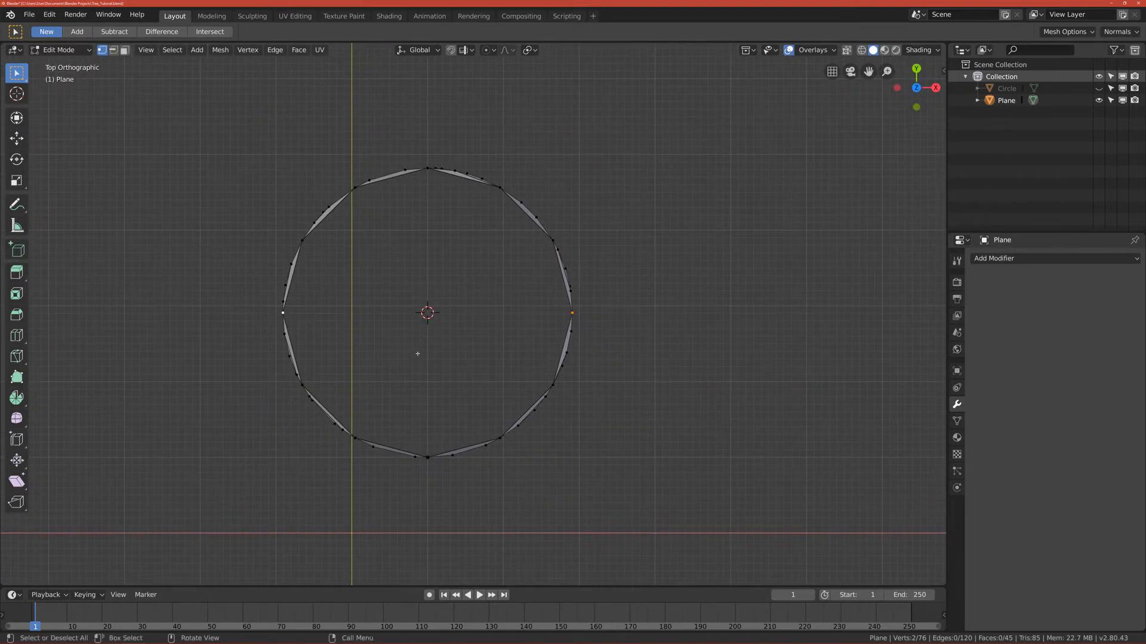
pyautogui.scroll(1, 425, 314)
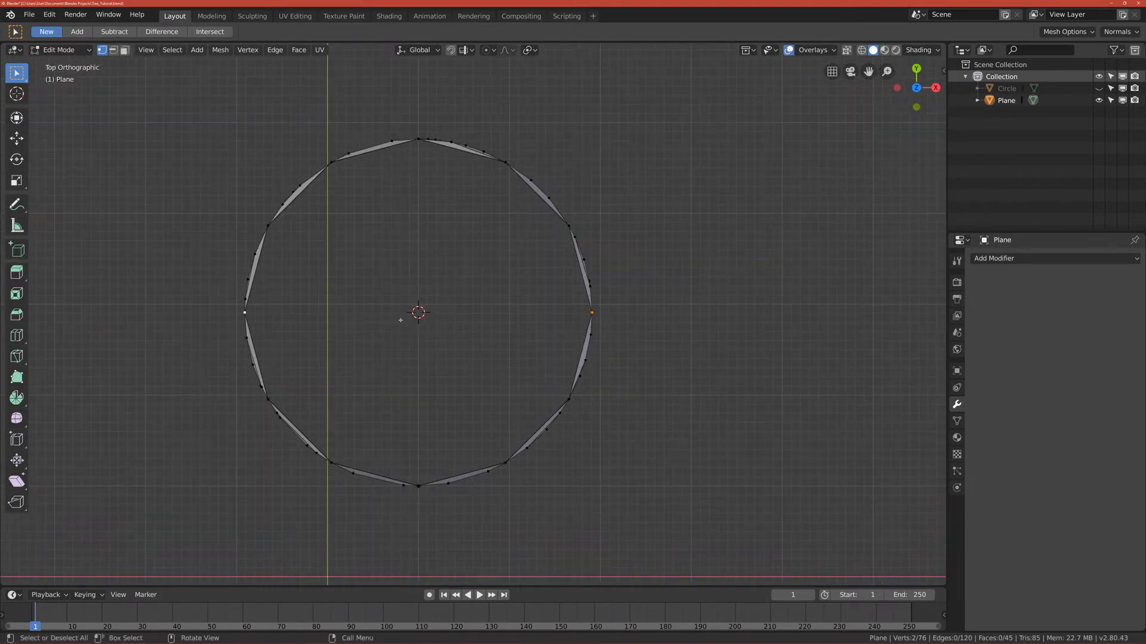
pyautogui.moveTo(421, 316); pyautogui.dragTo(437, 319, button='middle')
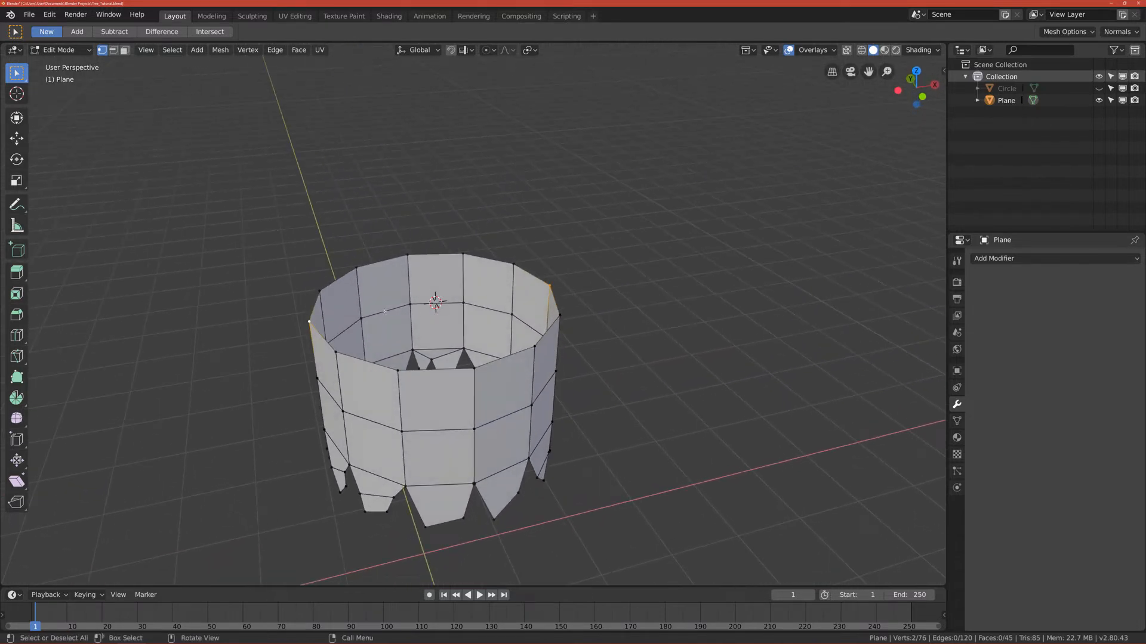
pyautogui.press('Tab')
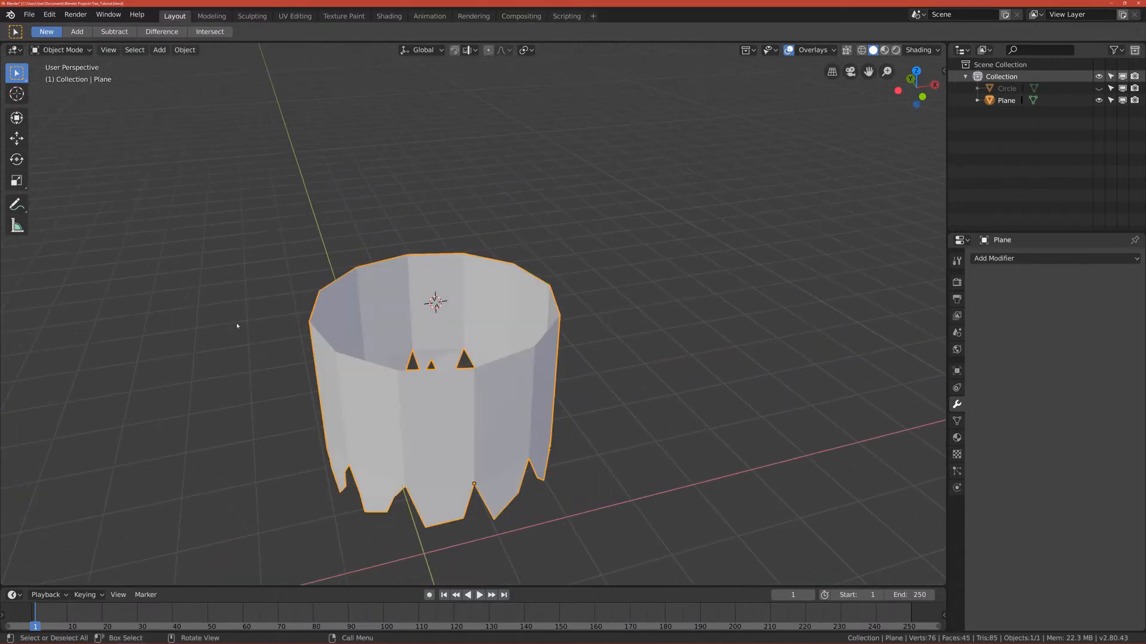
pyautogui.rightClick(458, 368)
pyautogui.moveTo(465, 395)
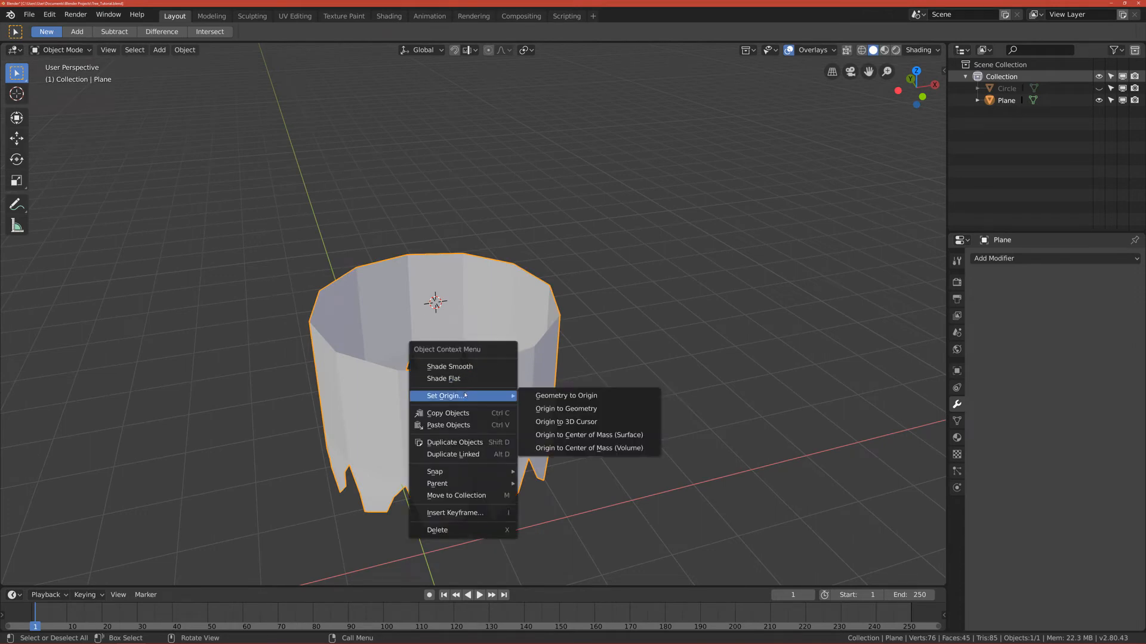
pyautogui.click(569, 424)
# Try rotating the foliage ring around the global Z axis to test its new origin
pyautogui.moveTo(569, 425); pyautogui.dragTo(546, 406, button='middle')
pyautogui.moveTo(455, 346); pyautogui.dragTo(481, 358, button='middle')
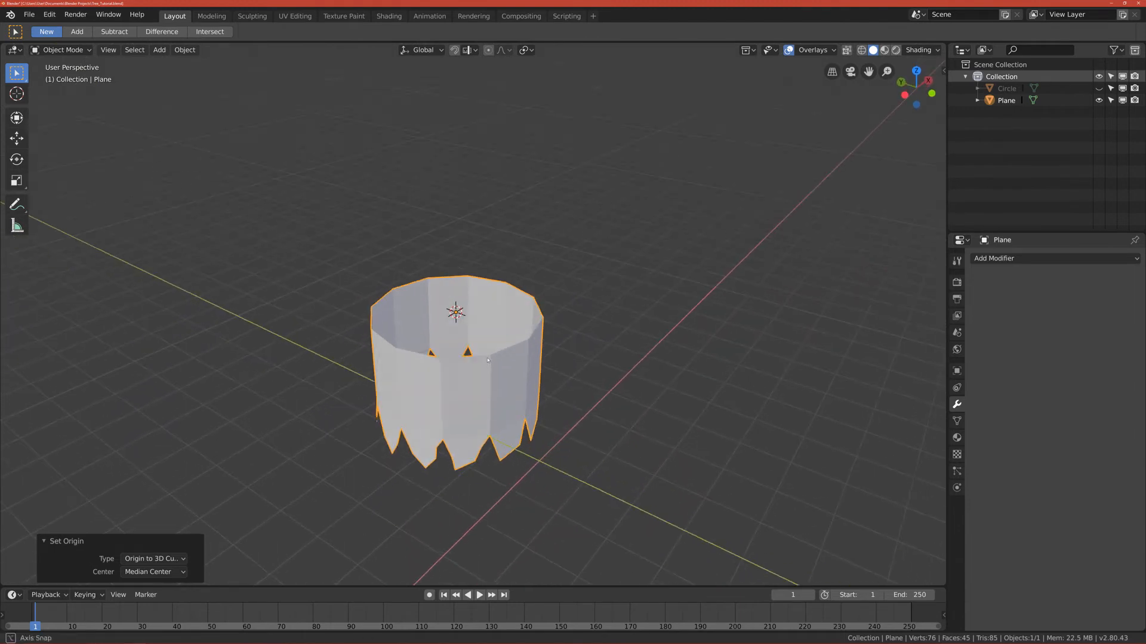
pyautogui.press('r')
pyautogui.press('z')
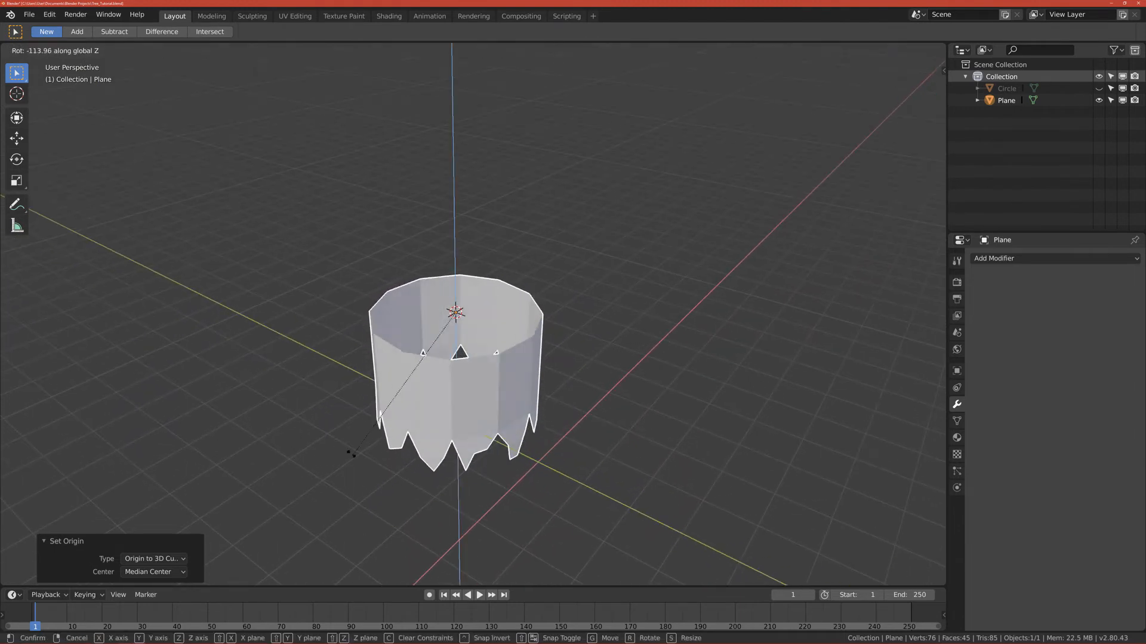
pyautogui.click(643, 387)
# Clear the foliage ring's location to centre its origin on the world origin
pyautogui.moveTo(588, 388); pyautogui.dragTo(449, 444, button='middle')
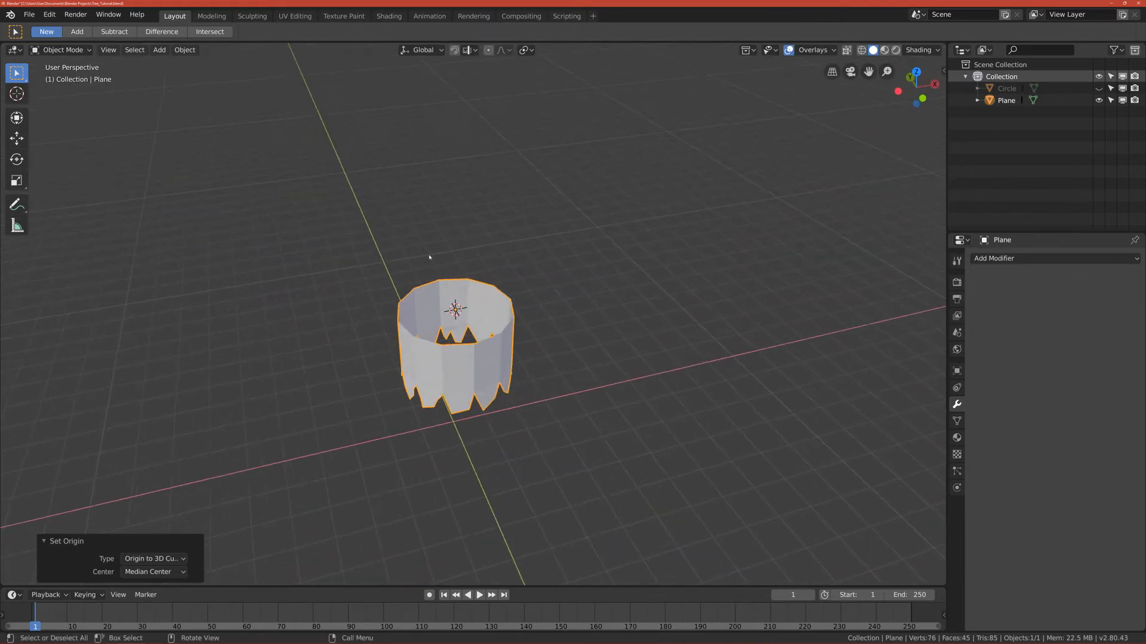
pyautogui.press('KP_7')
pyautogui.moveTo(440, 427); pyautogui.dragTo(457, 412, button='middle')
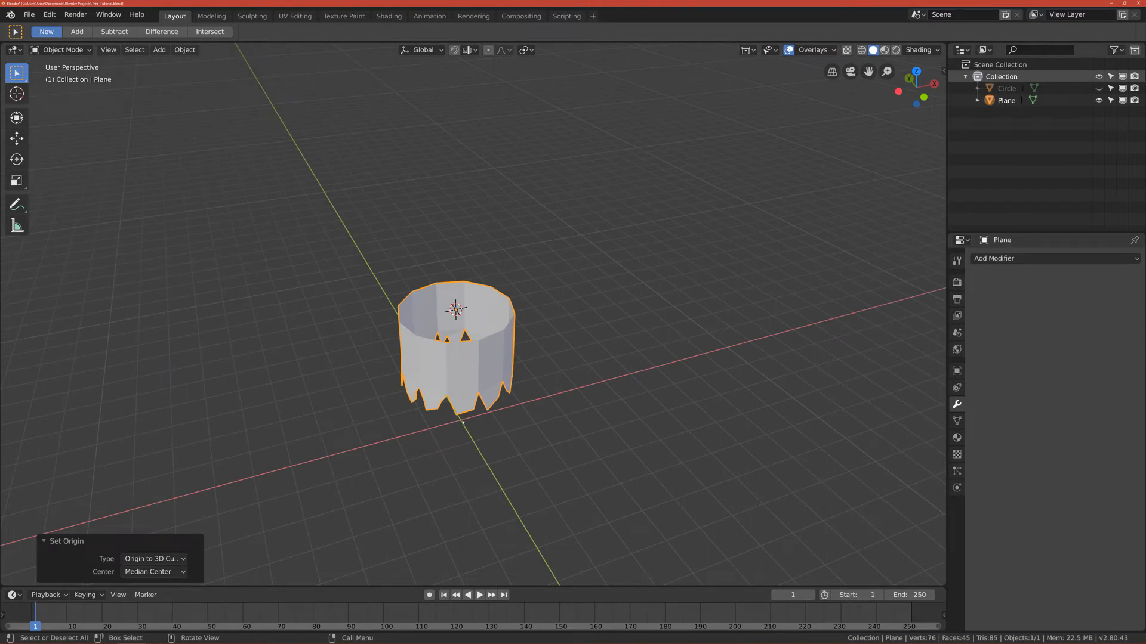
pyautogui.moveTo(459, 429); pyautogui.dragTo(483, 410, button='middle')
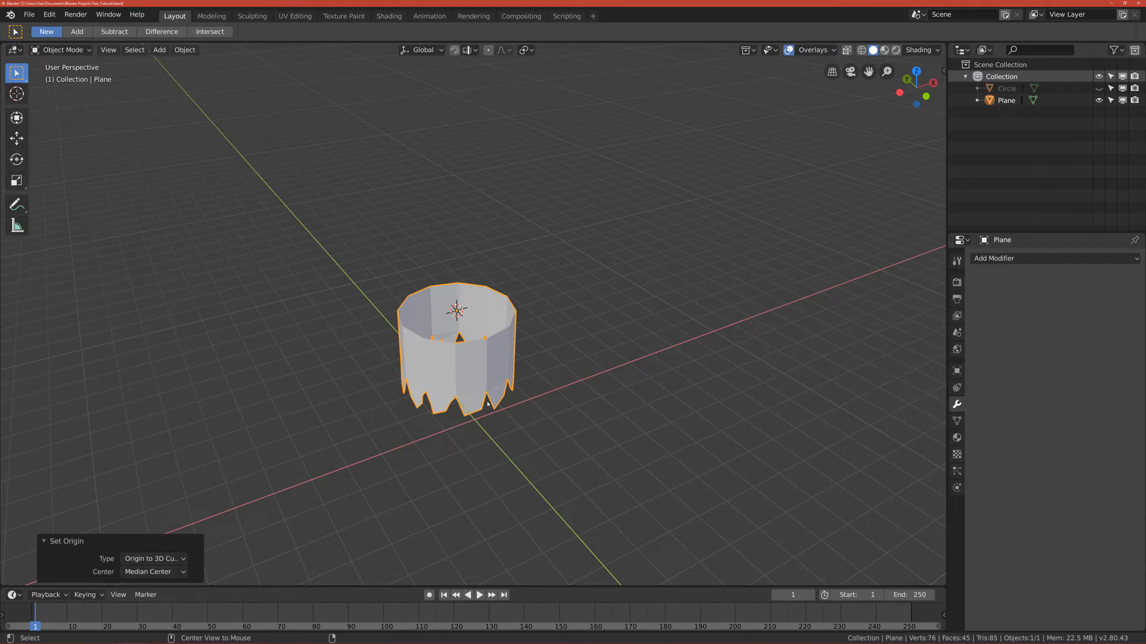
pyautogui.hotkey('alt', 'g')
pyautogui.keyDown('alt'); pyautogui.moveTo(488, 404); pyautogui.dragTo(467, 485, button='middle'); pyautogui.keyUp('alt')
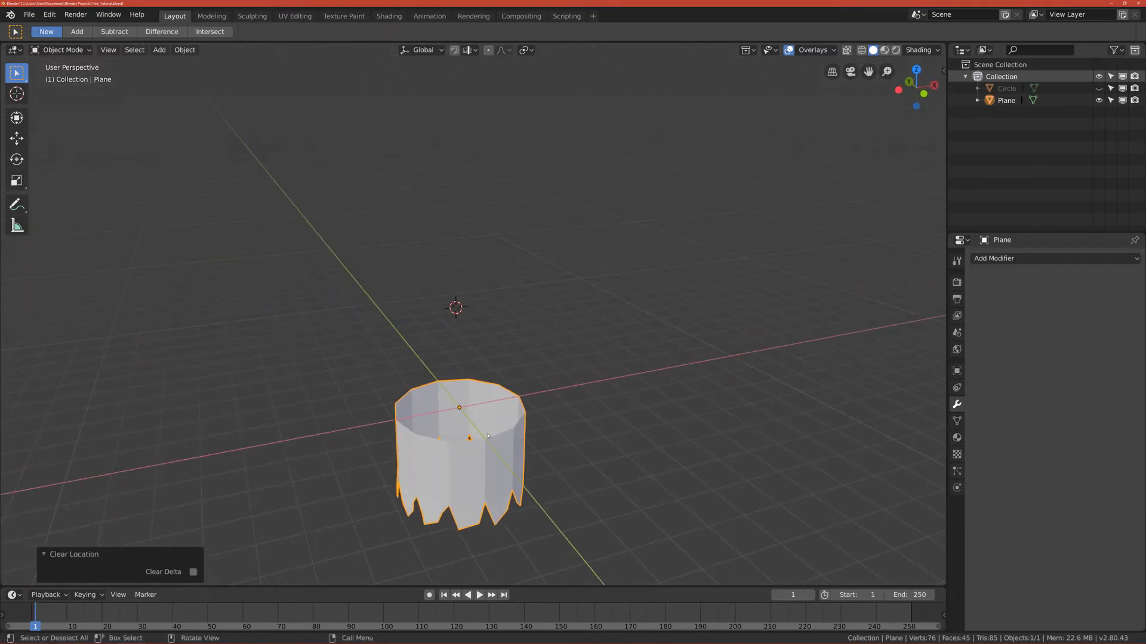
# Enter Edit Mode on the ring, select a vertex in its middle row and switch to the Tweak selection tool
pyautogui.scroll(2, 463, 493)
pyautogui.scroll(-3, 451, 450)
pyautogui.moveTo(453, 442); pyautogui.dragTo(471, 398, button='middle')
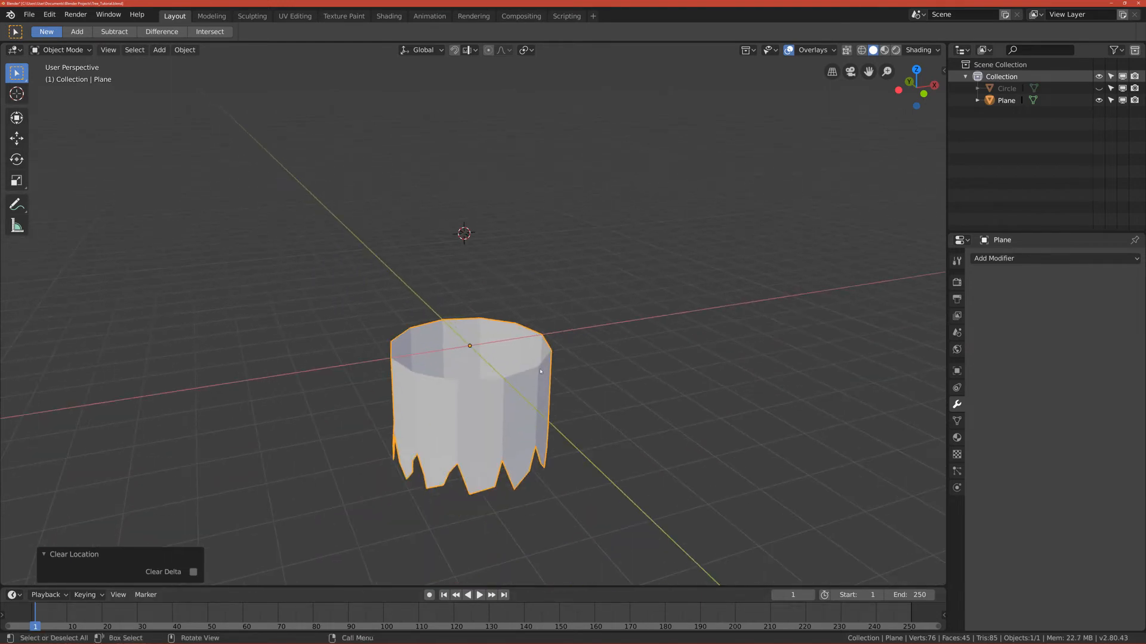
pyautogui.scroll(3, 499, 404)
pyautogui.moveTo(470, 423); pyautogui.dragTo(494, 395, button='middle')
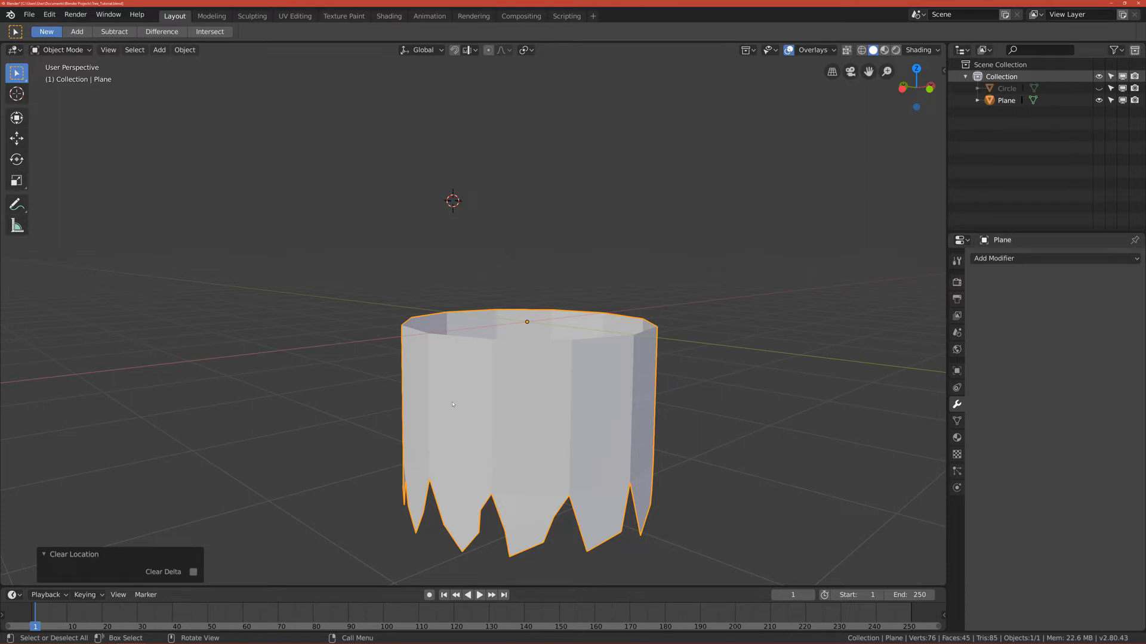
pyautogui.press('Tab')
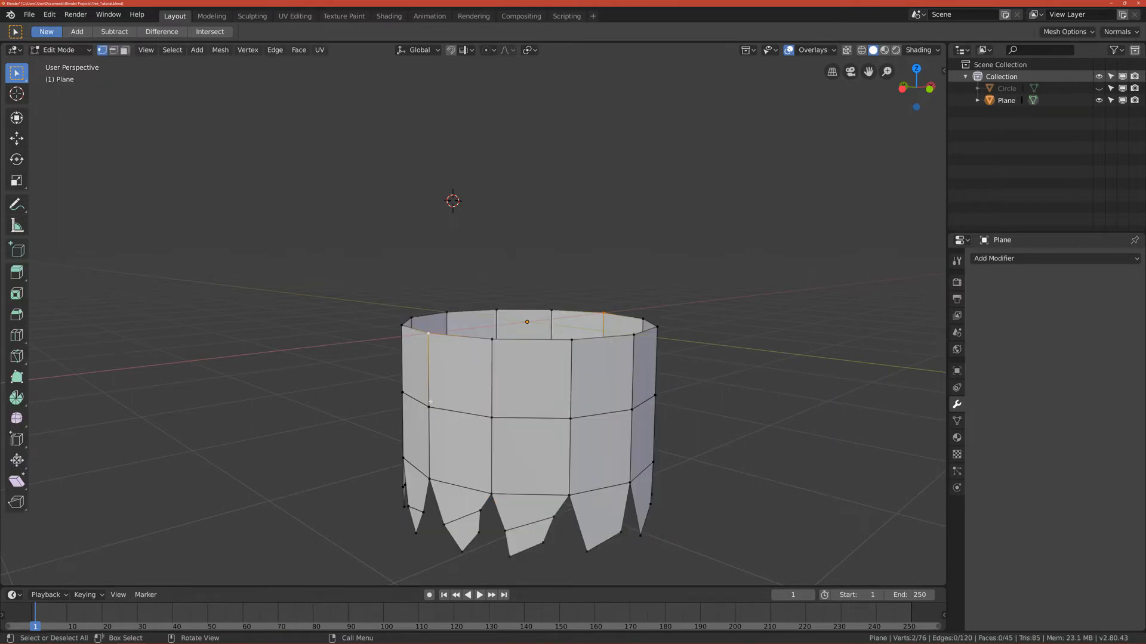
pyautogui.press('c')
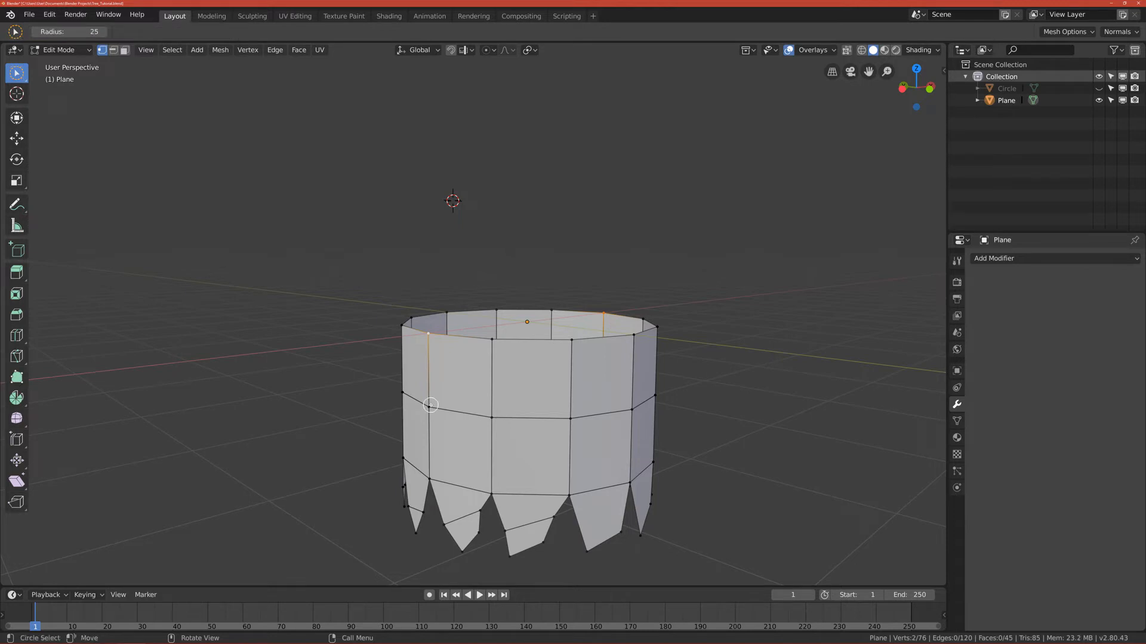
pyautogui.press('Escape')
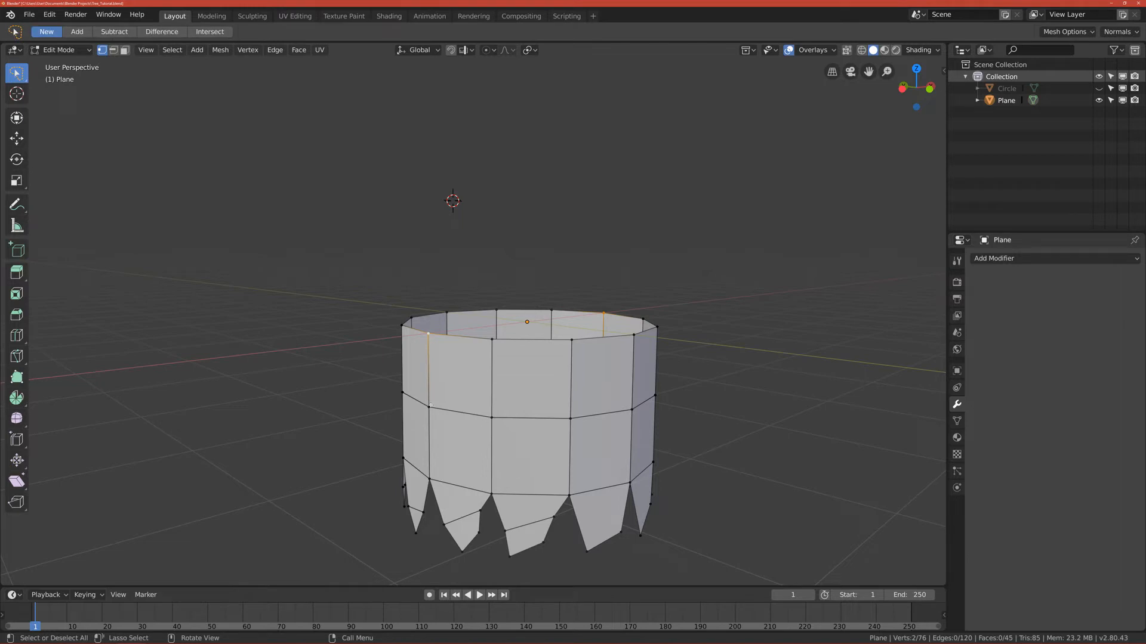
pyautogui.click(429, 406)
pyautogui.press('w')
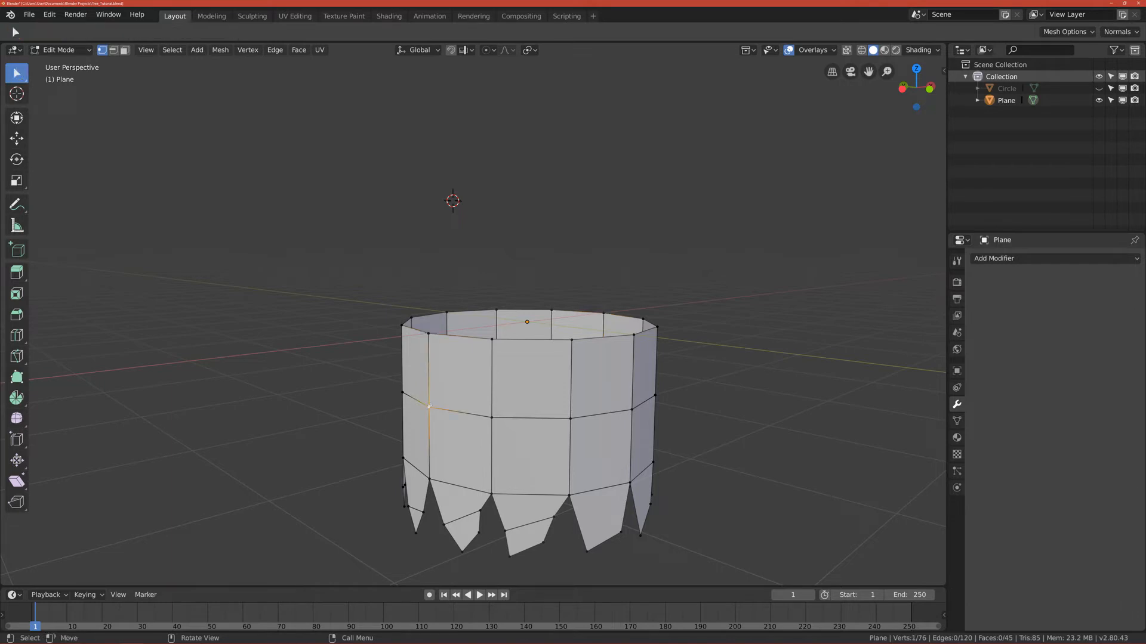
# Try moving individual vertices in the ring's middle row to find the unjoined seam
pyautogui.moveTo(541, 341); pyautogui.dragTo(401, 455, button='middle')
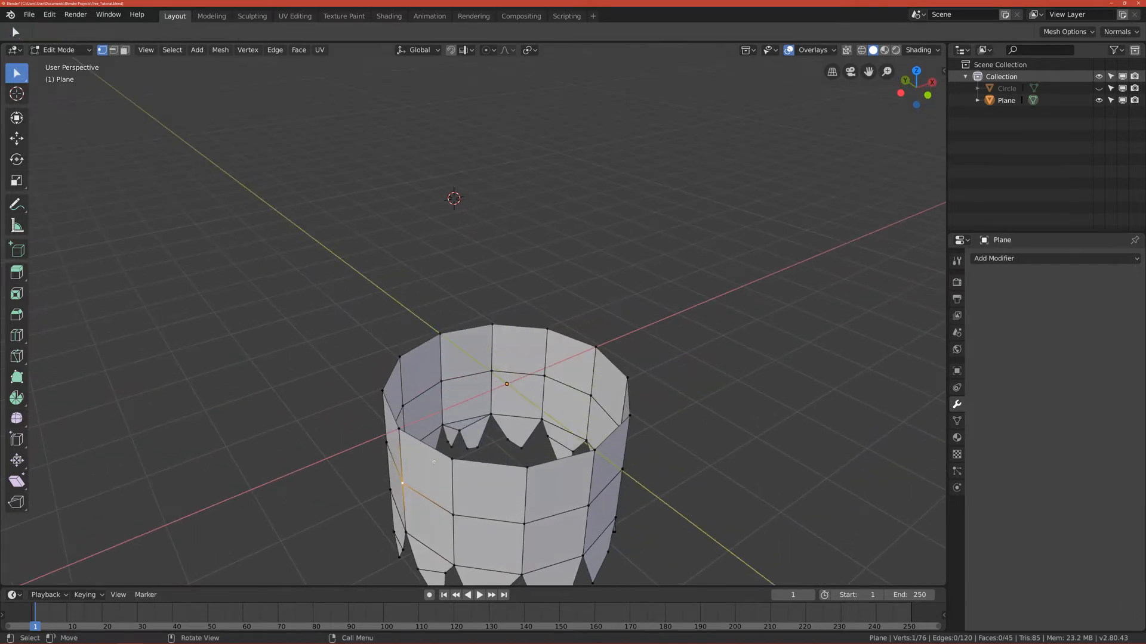
pyautogui.moveTo(488, 403); pyautogui.dragTo(506, 408, button='middle')
pyautogui.moveTo(479, 369); pyautogui.dragTo(484, 371, button='middle')
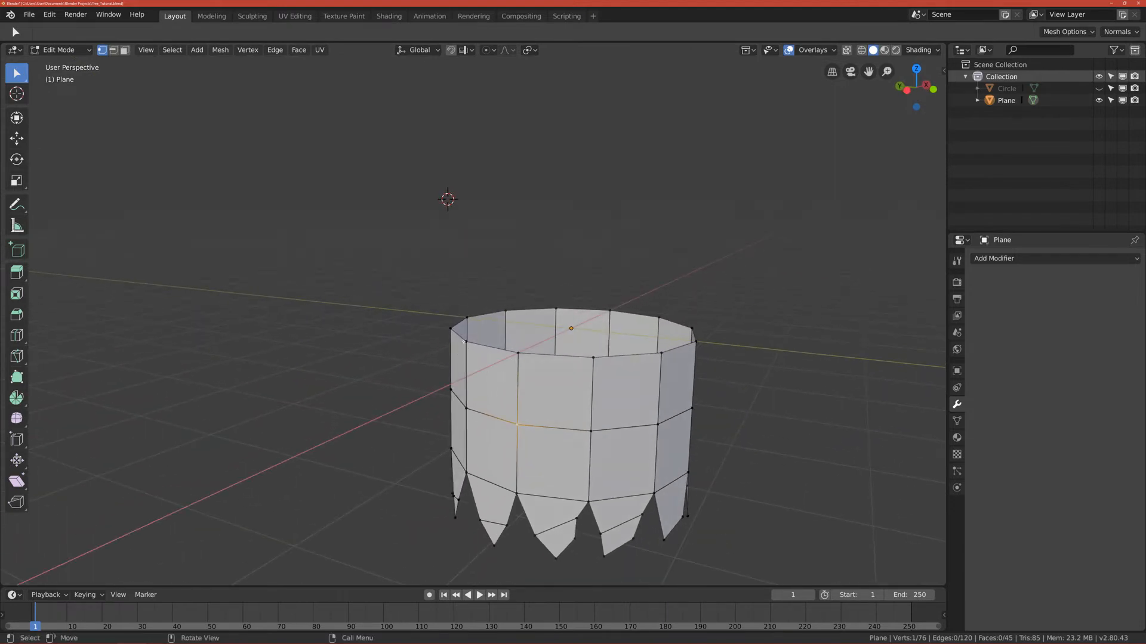
pyautogui.press('g')
pyautogui.rightClick(537, 413)
pyautogui.moveTo(536, 413); pyautogui.dragTo(589, 430, button='middle')
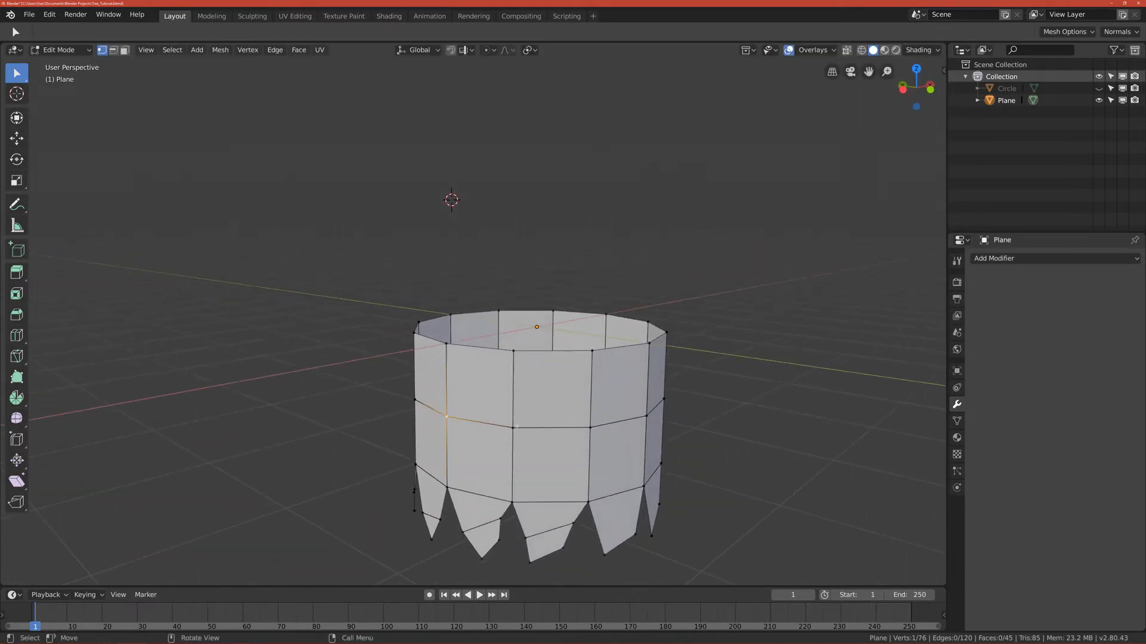
pyautogui.press('g')
pyautogui.press('Escape')
pyautogui.press('g')
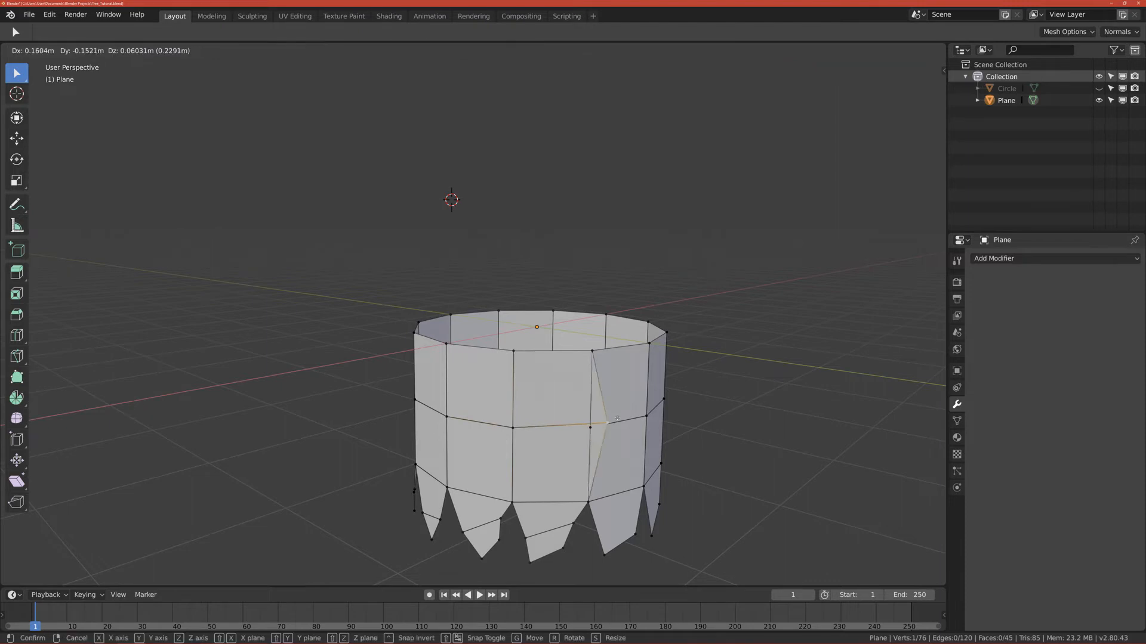
pyautogui.press('Escape')
# Try pulling the seam's middle vertex sideways to open the gap between the strip's two ends
pyautogui.scroll(3, 651, 490)
pyautogui.keyDown('shift'); pyautogui.moveTo(651, 489); pyautogui.dragTo(414, 412, button='middle'); pyautogui.keyUp('shift')
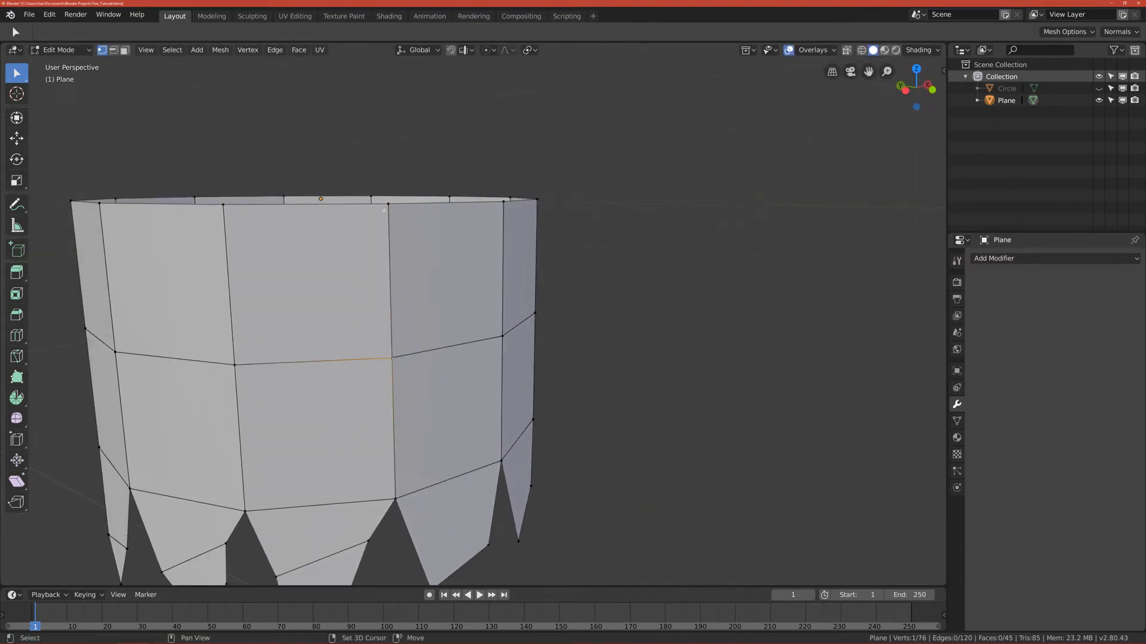
pyautogui.press('g')
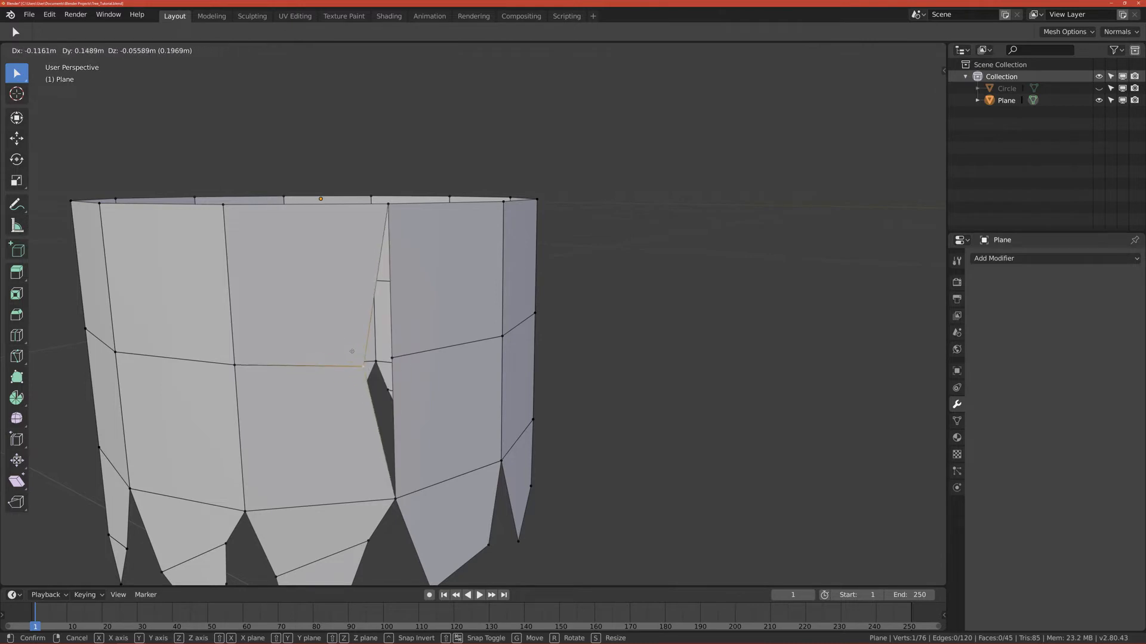
pyautogui.press('Escape')
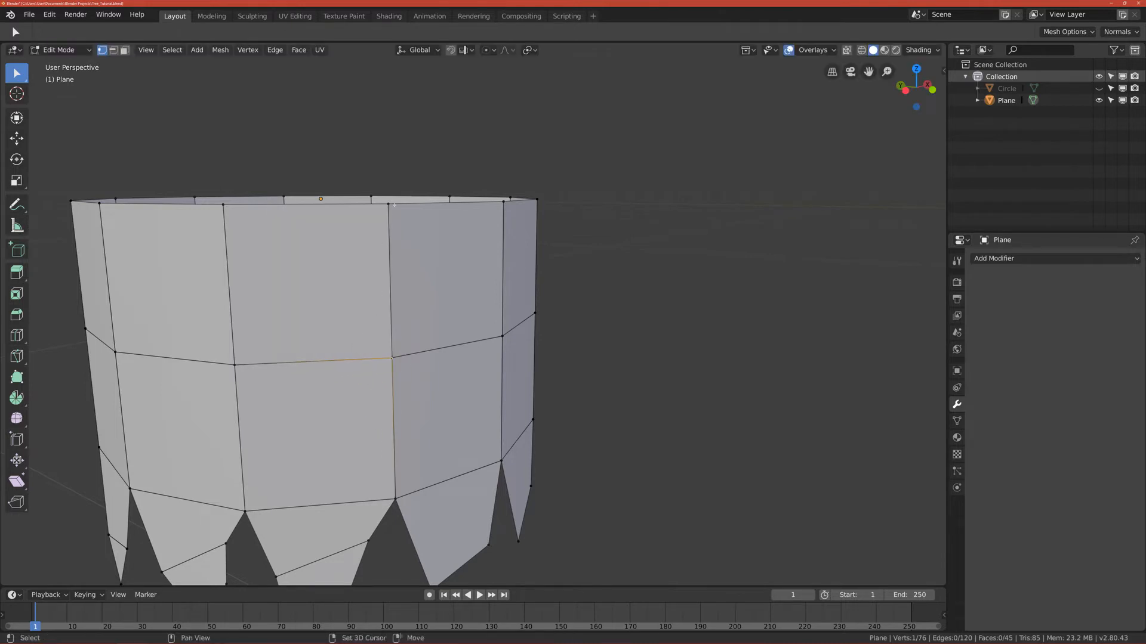
# Try moving the seam's top vertex to open the gap between the strip's two ends
pyautogui.keyDown('shift'); pyautogui.click(388, 204); pyautogui.keyUp('shift')
pyautogui.click(384, 202)
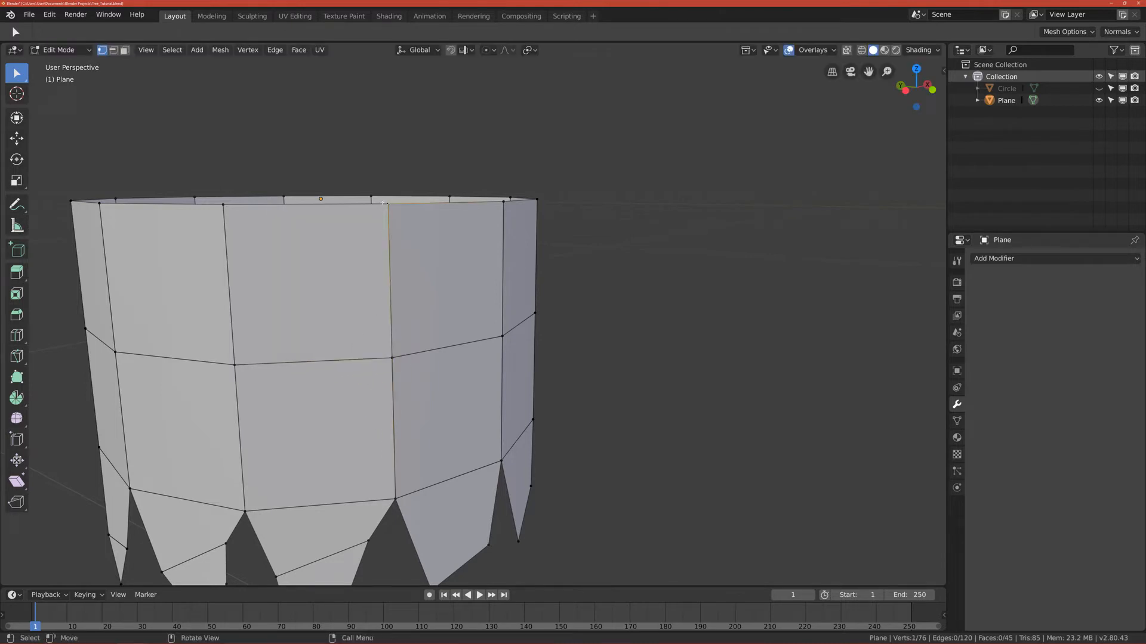
pyautogui.press('g')
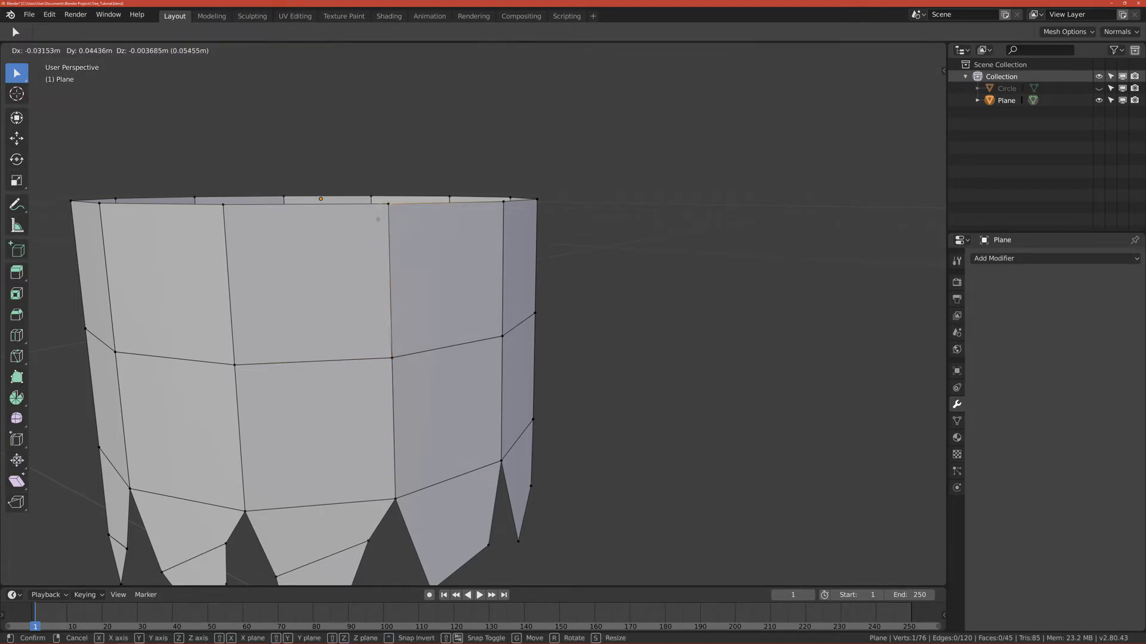
pyautogui.press('Escape')
pyautogui.moveTo(388, 230); pyautogui.dragTo(400, 257, button='middle')
pyautogui.press('g')
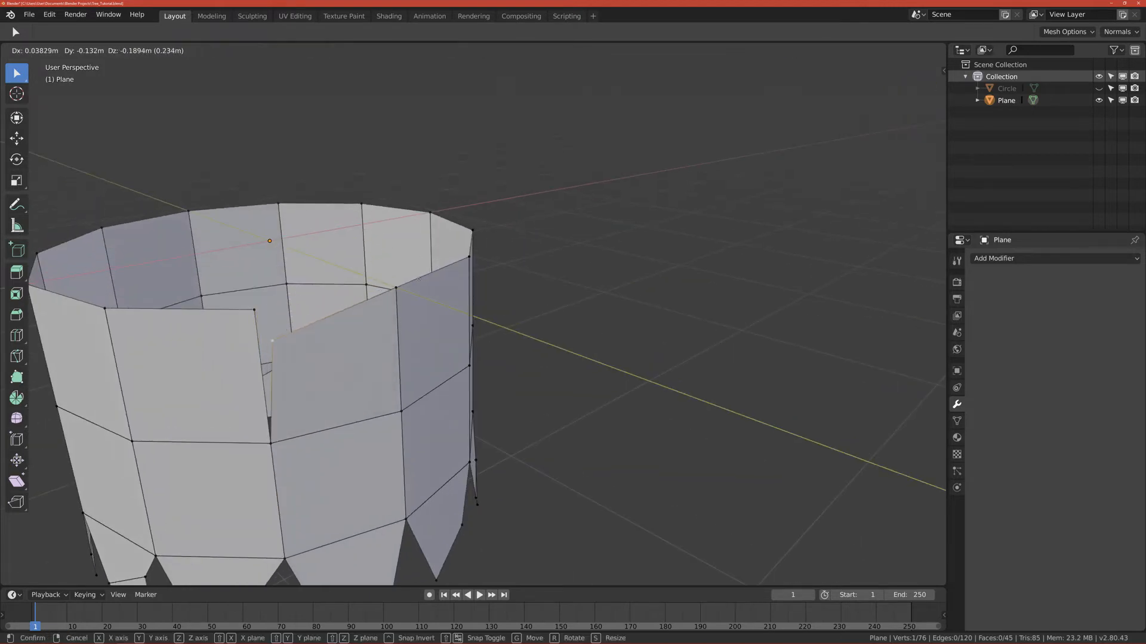
pyautogui.press('Escape')
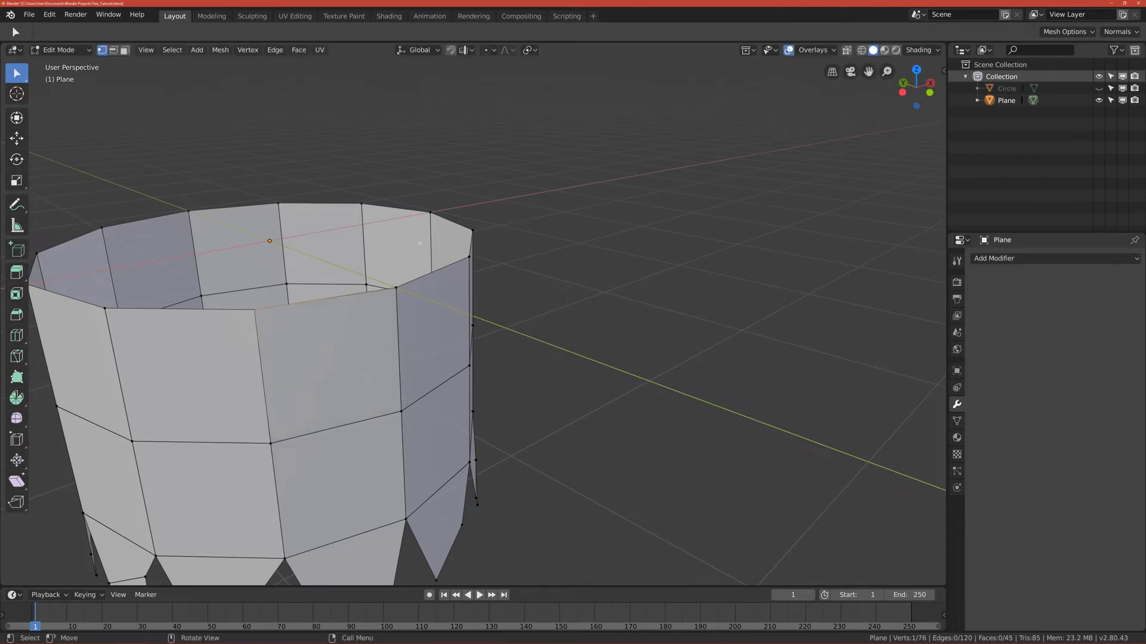
pyautogui.moveTo(428, 258); pyautogui.dragTo(372, 310, button='middle')
pyautogui.scroll(3, 337, 301)
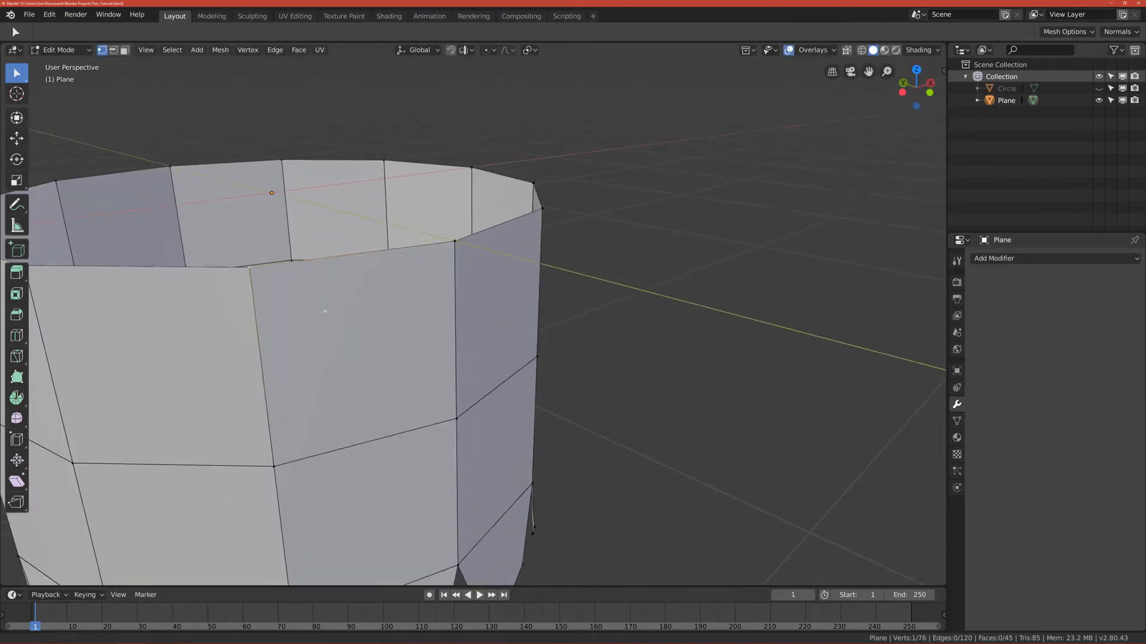
pyautogui.moveTo(313, 297); pyautogui.dragTo(406, 359, button='middle')
pyautogui.scroll(4, 407, 358)
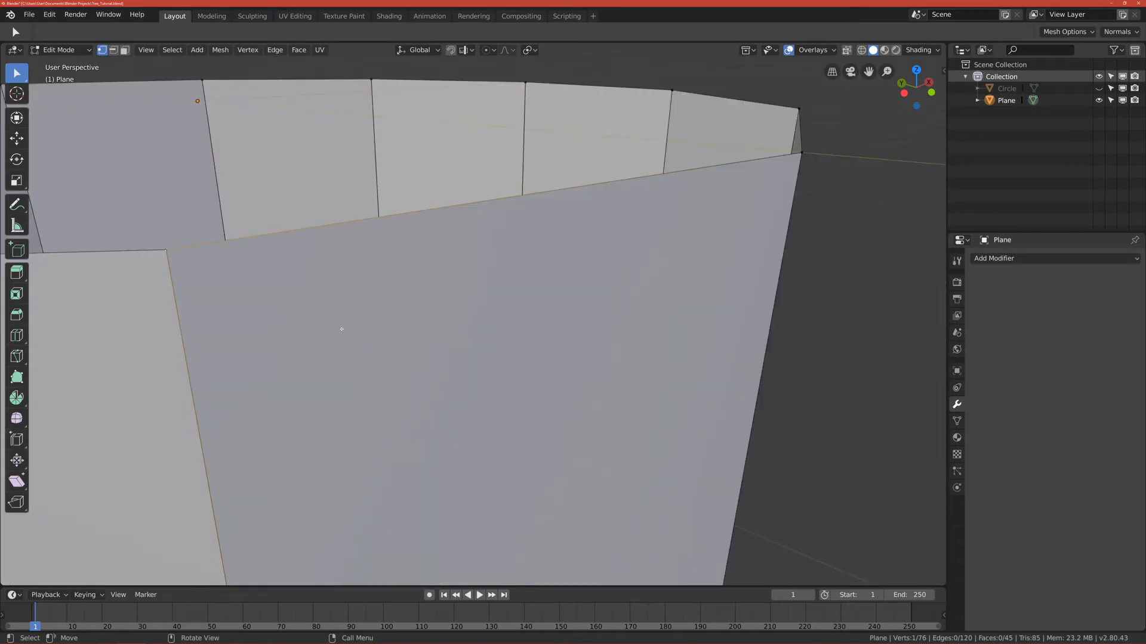
pyautogui.scroll(-4, 341, 328)
pyautogui.moveTo(333, 327); pyautogui.dragTo(317, 299, button='middle')
pyautogui.press('g')
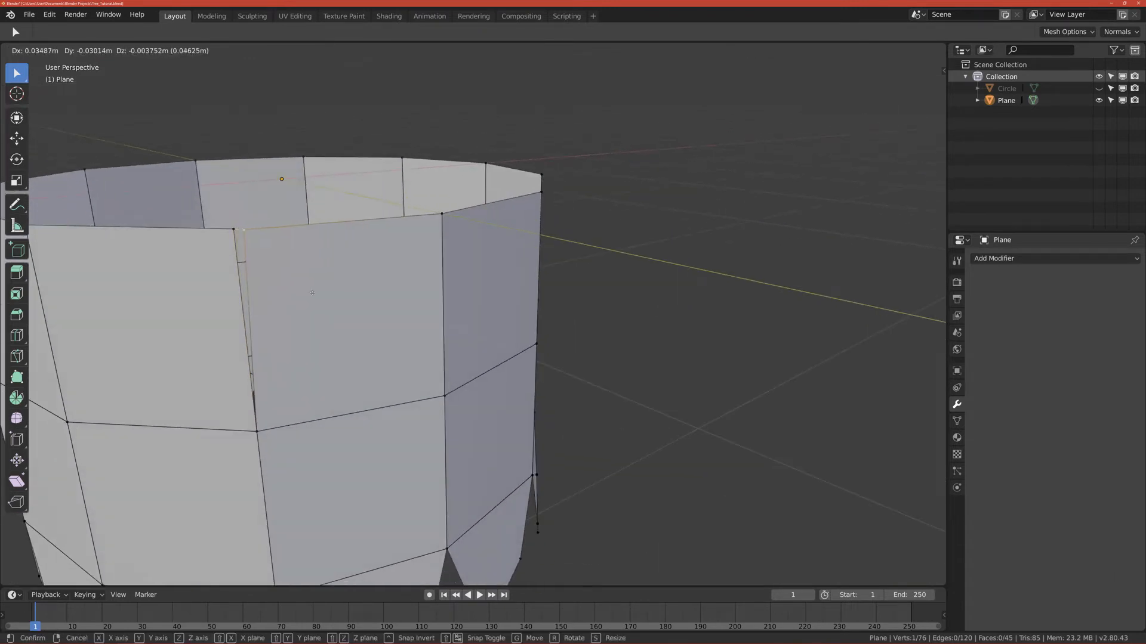
pyautogui.rightClick(281, 268)
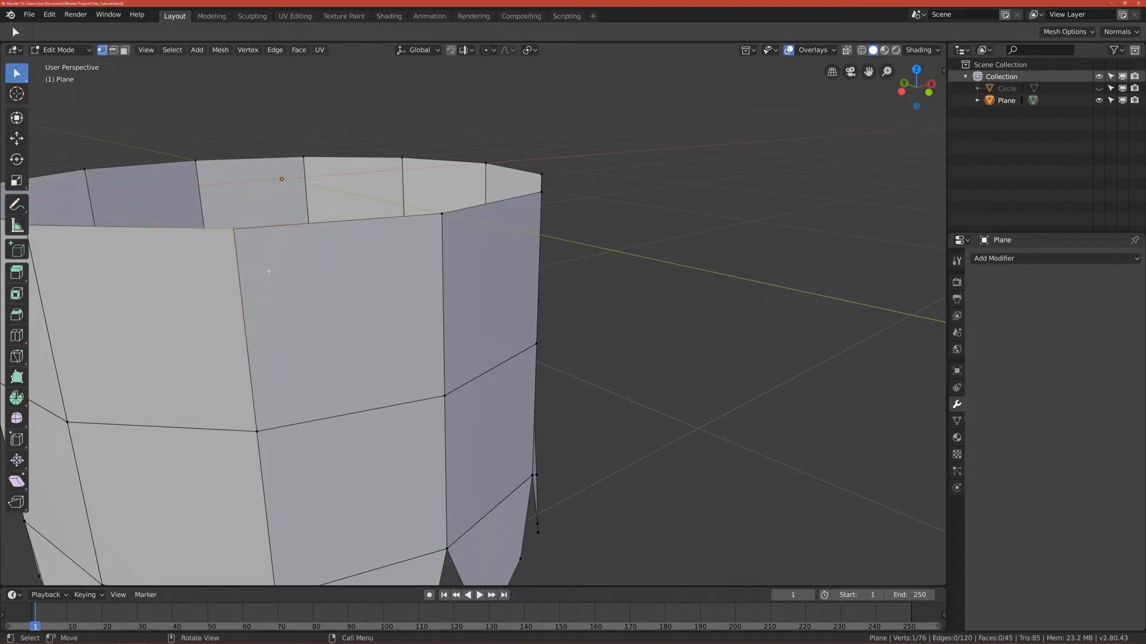
# Pull the seam's top vertex about 0.17 m off its duplicate, then merge the two at the last selected vertex
pyautogui.press('g')
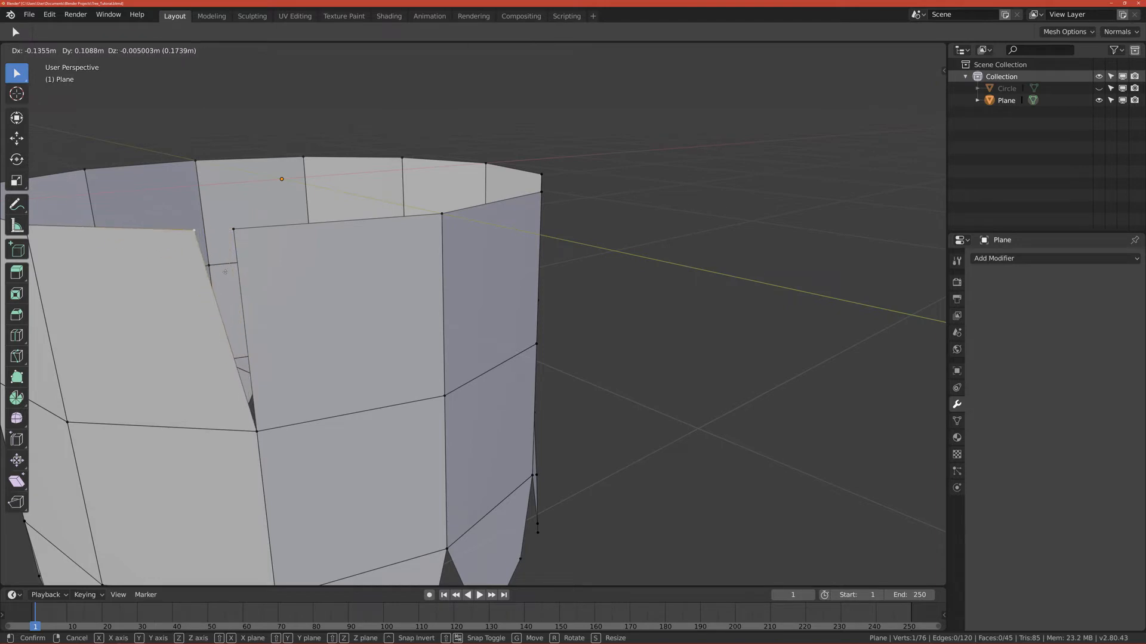
pyautogui.click(251, 270)
pyautogui.keyDown('shift'); pyautogui.moveTo(251, 271); pyautogui.dragTo(268, 251, button='middle'); pyautogui.keyUp('shift')
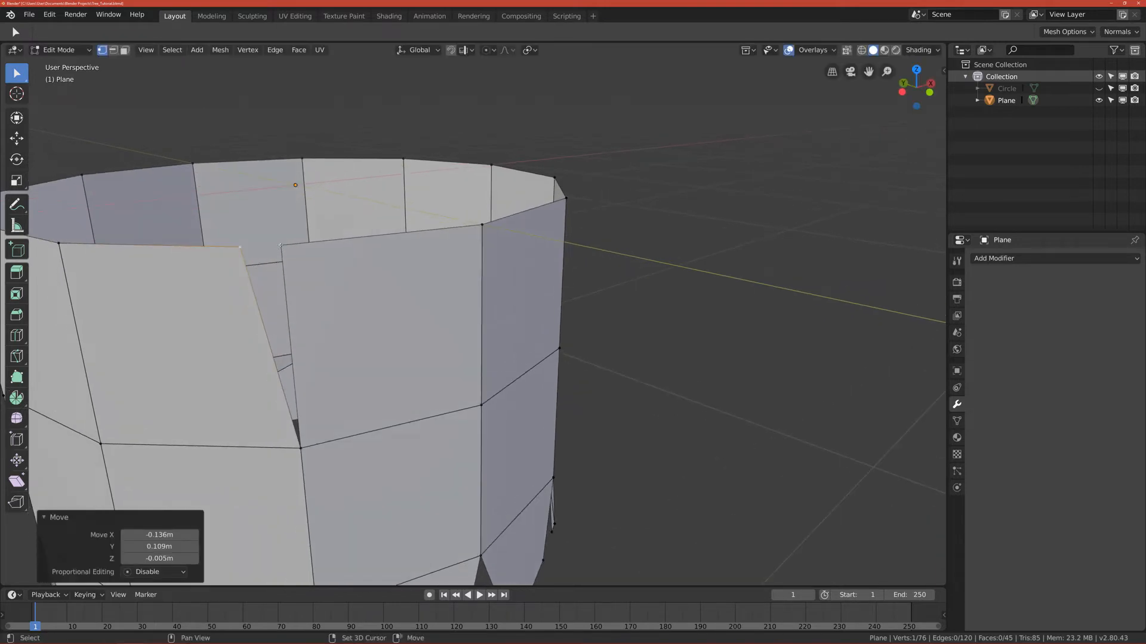
pyautogui.keyDown('shift'); pyautogui.click(280, 245); pyautogui.keyUp('shift')
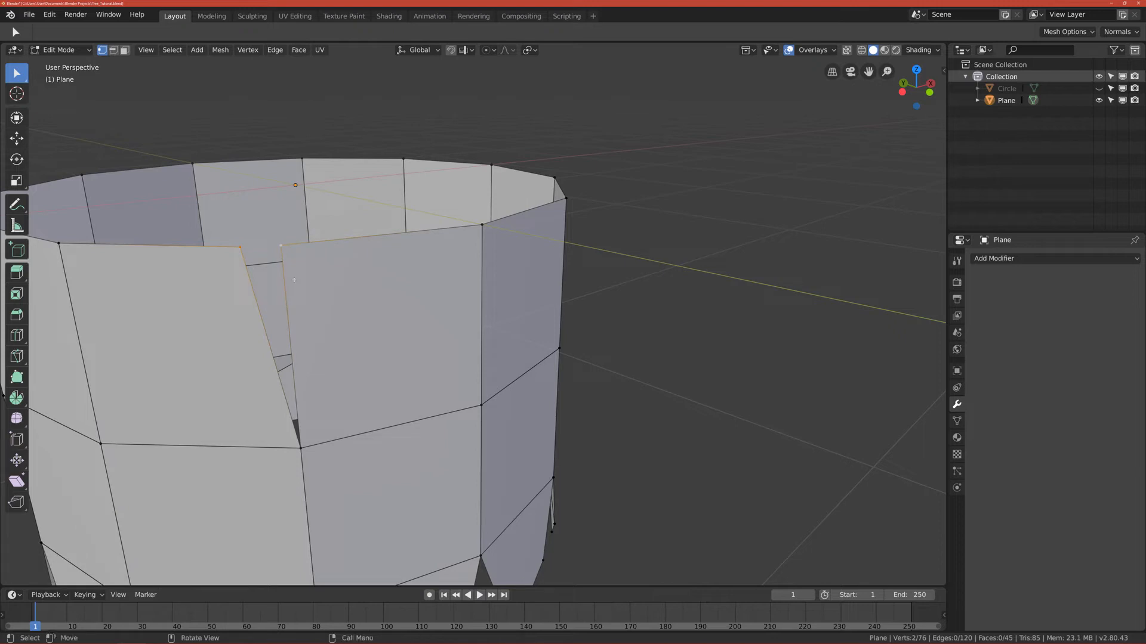
pyautogui.hotkey('alt', 'm')
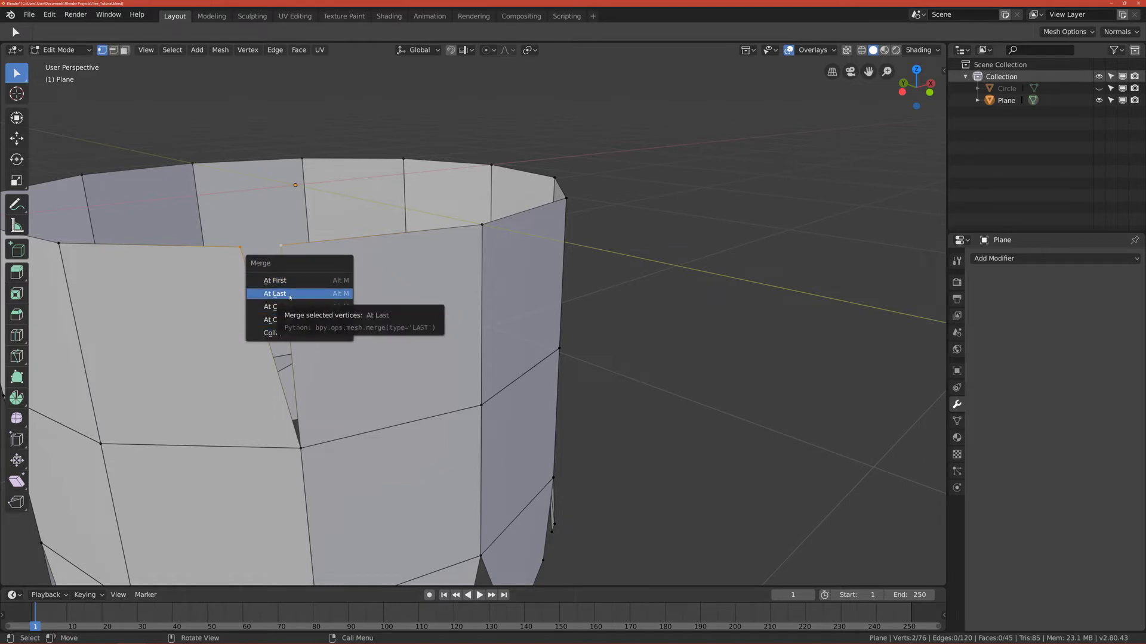
pyautogui.click(289, 295)
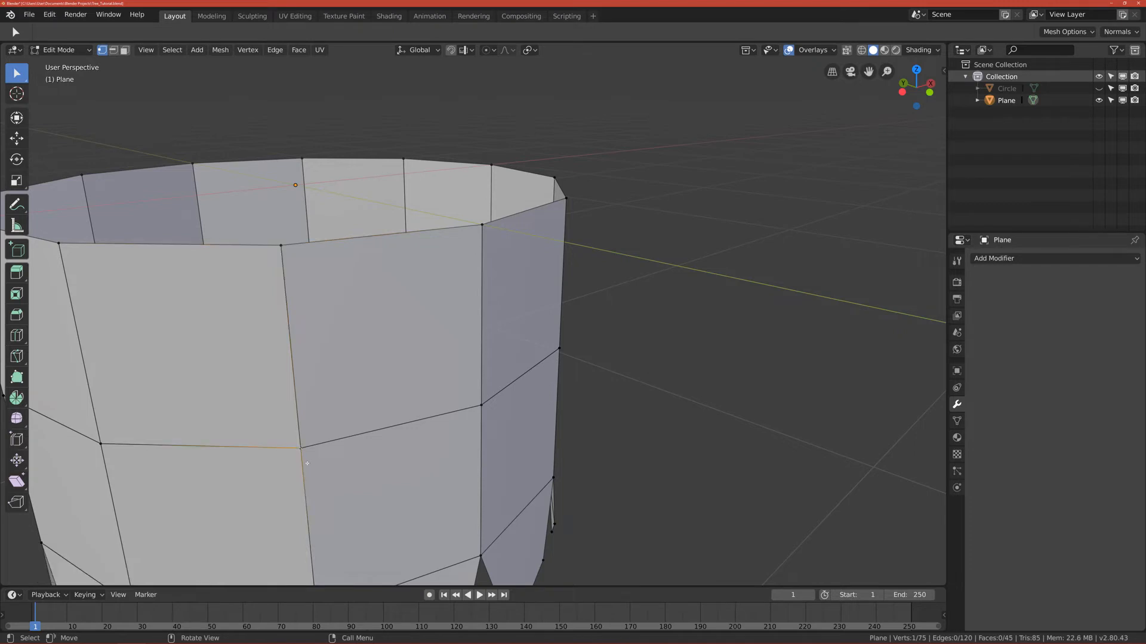
# Select the entire ring mesh and remove double vertices with a 0.0001 m merge distance
pyautogui.scroll(-4, 299, 447)
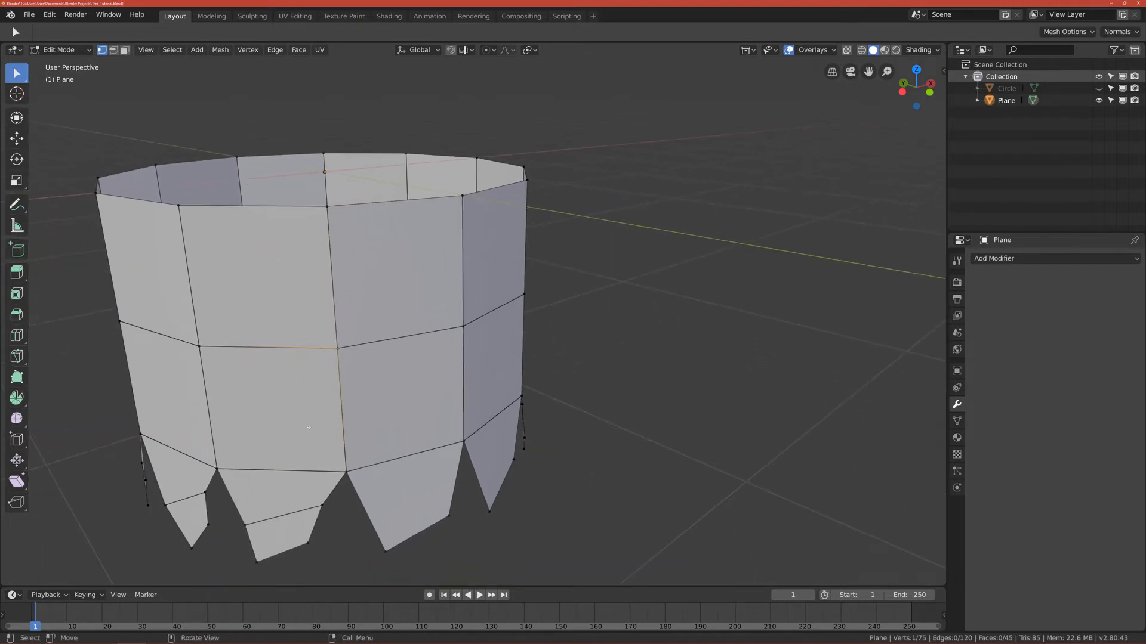
pyautogui.press('a')
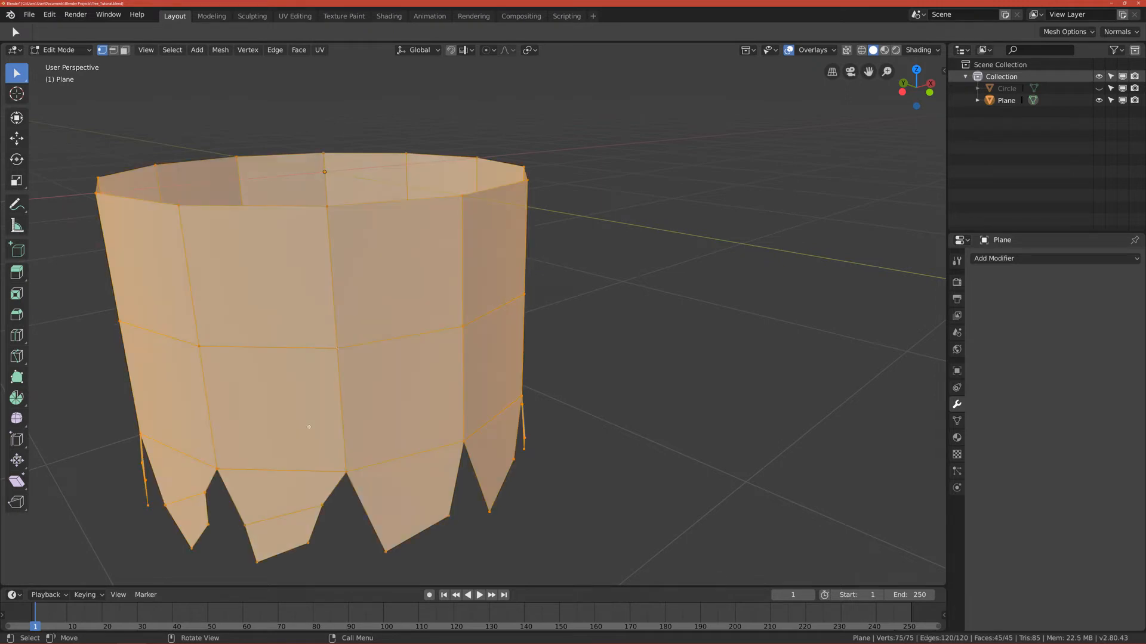
pyautogui.rightClick(309, 427)
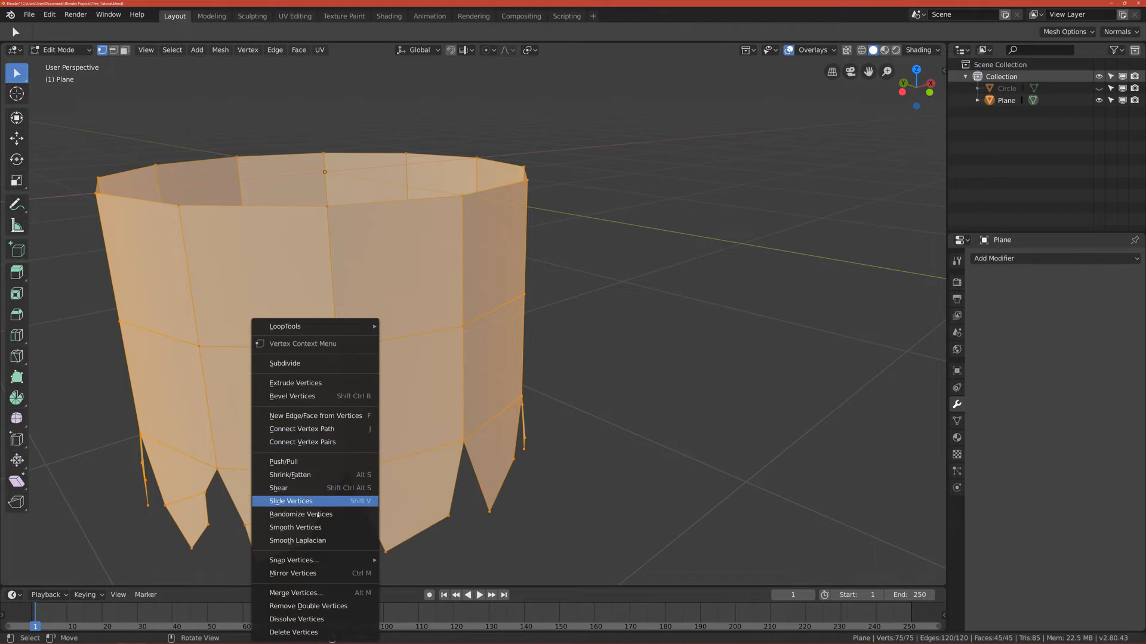
pyautogui.click(279, 612)
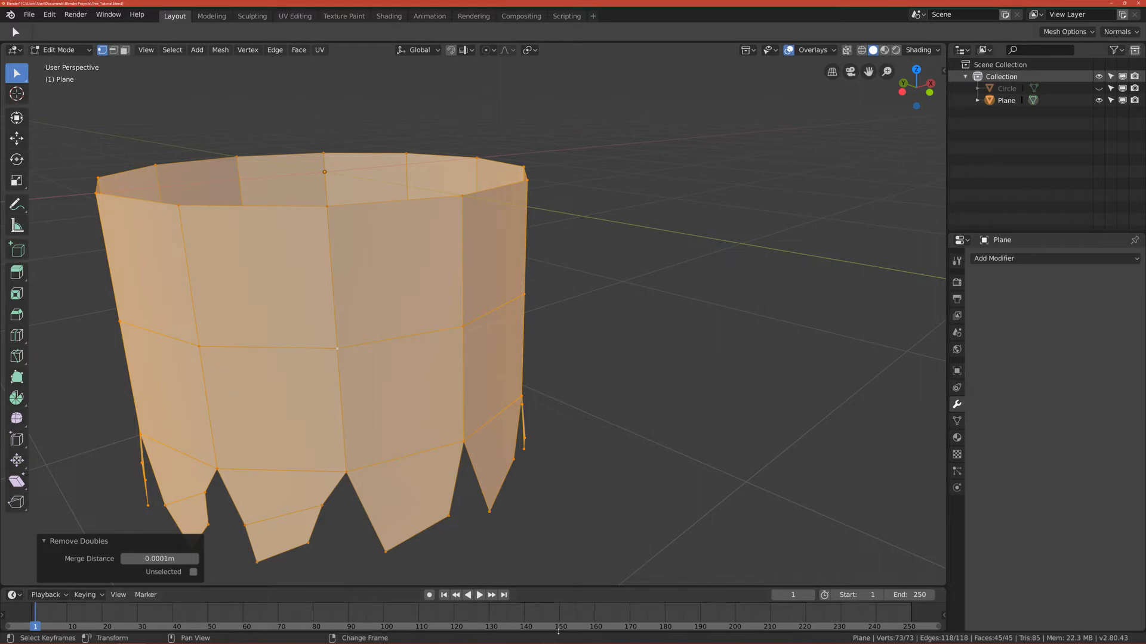
# Test-move the seam's middle and lower vertices and cancel each move to check that the two ends are joined
pyautogui.click(347, 340)
pyautogui.press('g')
pyautogui.press('Escape')
pyautogui.click(351, 471)
pyautogui.press('g')
pyautogui.press('Escape')
pyautogui.scroll(-2, 304, 349)
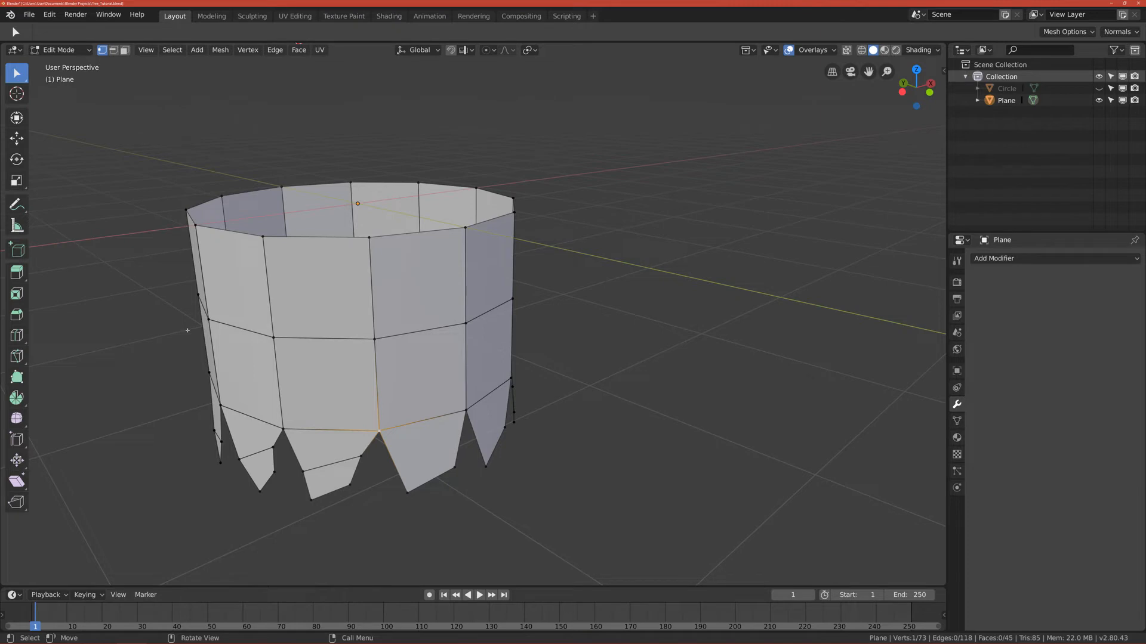
# Select the ring's top edge loop in front view and scale it inward to a narrow opening
pyautogui.scroll(-2, 472, 376)
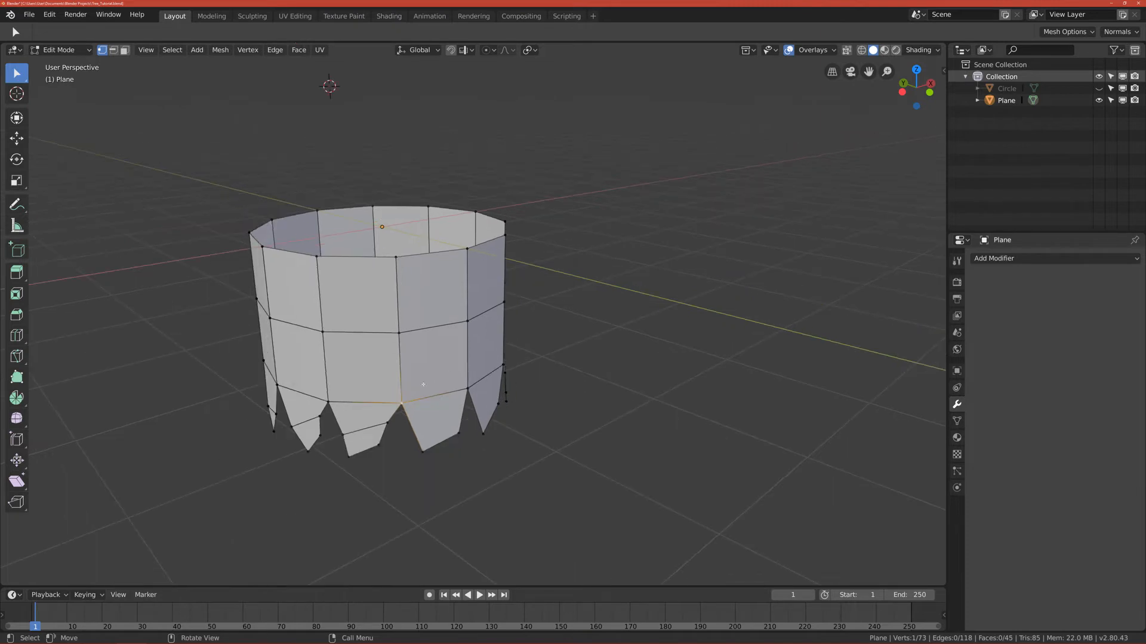
pyautogui.press('KP_1')
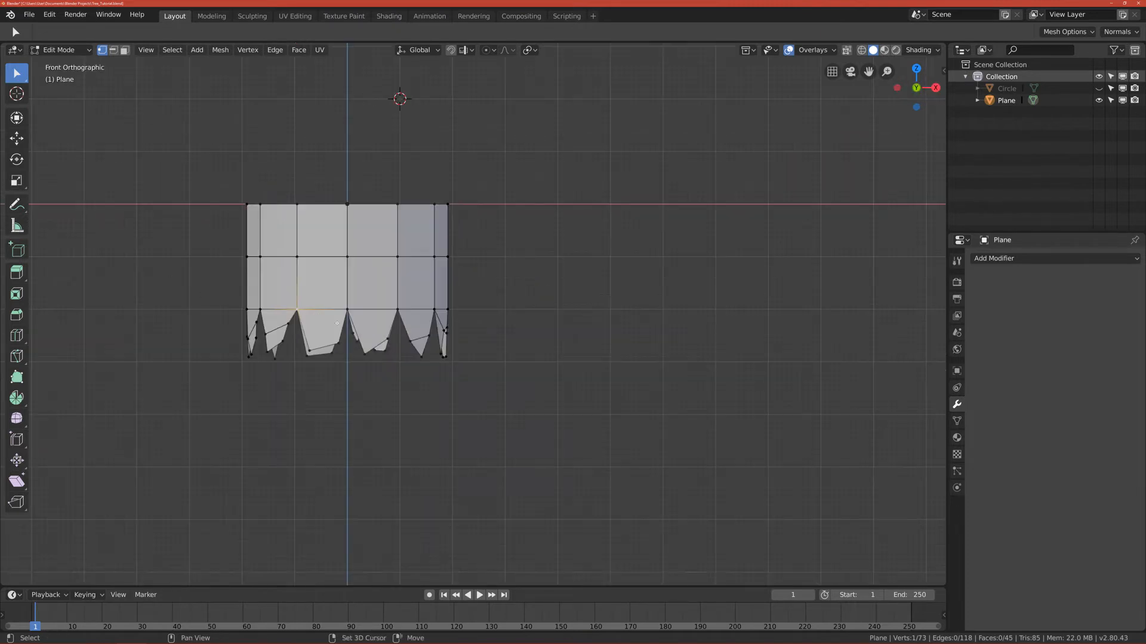
pyautogui.keyDown('shift'); pyautogui.moveTo(334, 271); pyautogui.dragTo(375, 317, button='middle'); pyautogui.keyUp('shift')
pyautogui.scroll(1, 375, 318)
pyautogui.scroll(1, 375, 318)
pyautogui.keyDown('shift'); pyautogui.moveTo(395, 224); pyautogui.dragTo(437, 287, button='middle'); pyautogui.keyUp('shift')
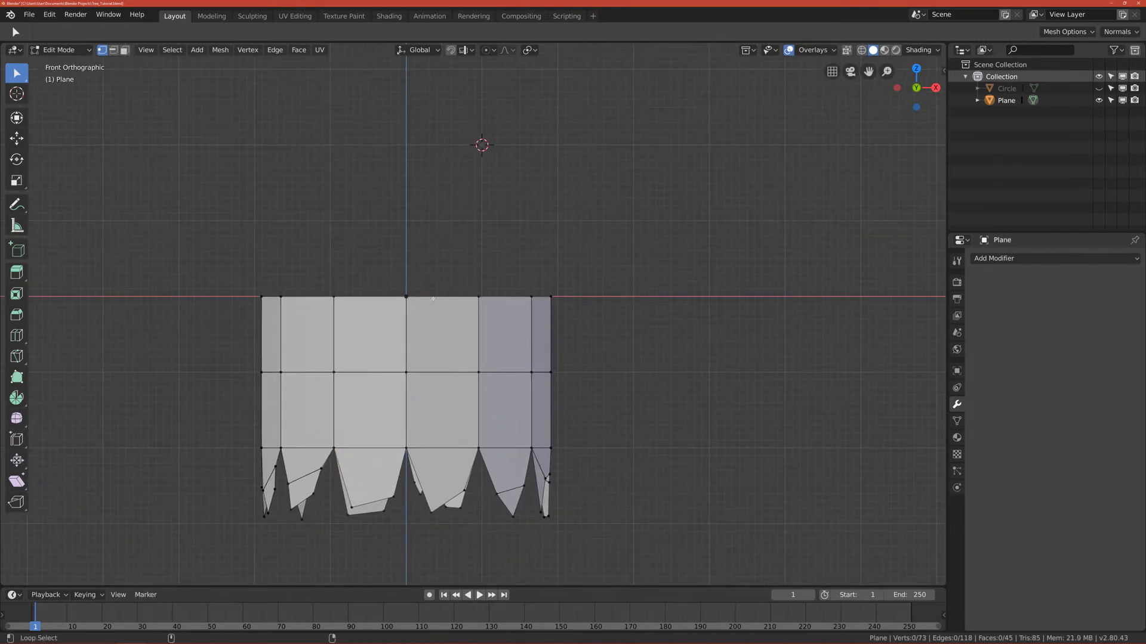
pyautogui.moveTo(435, 296); pyautogui.dragTo(451, 314, button='middle')
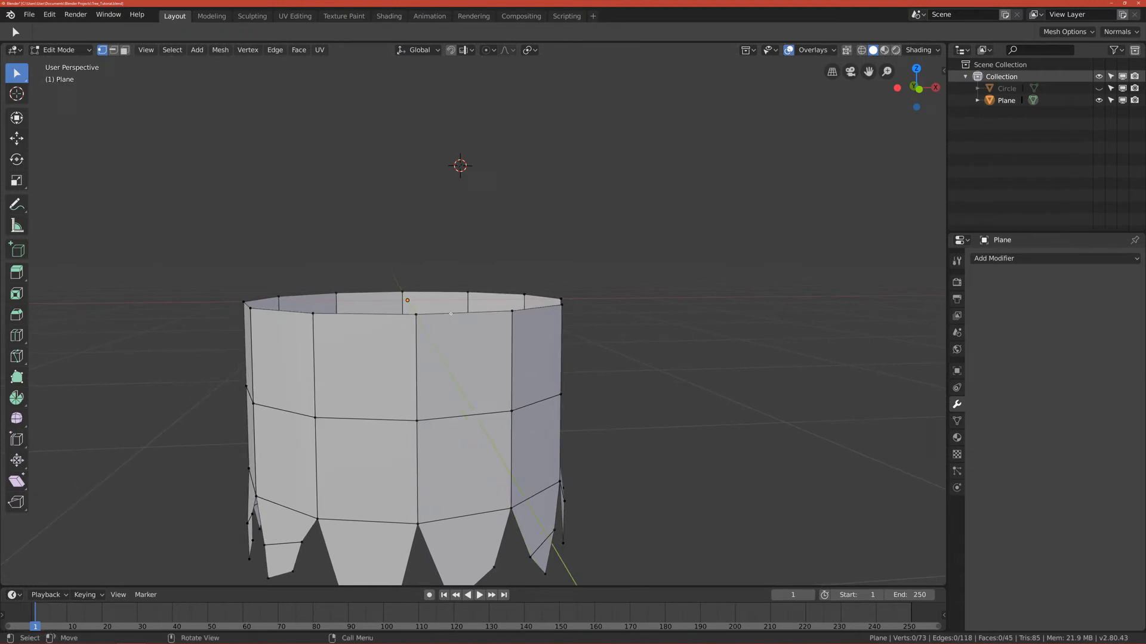
pyautogui.press('KP_1')
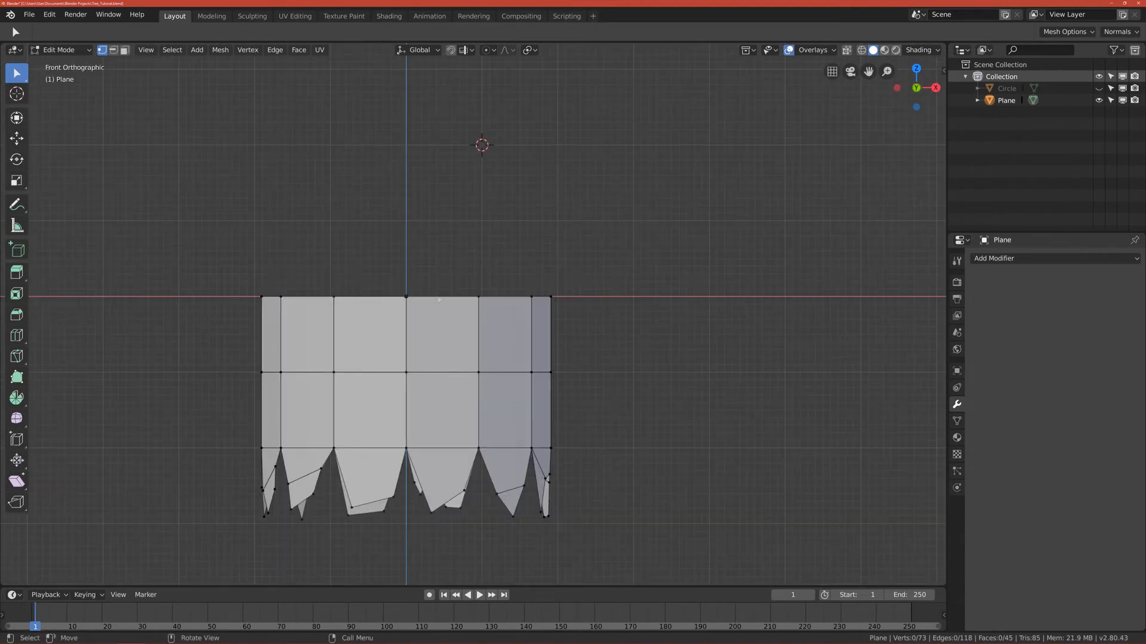
pyautogui.keyDown('alt'); pyautogui.click(438, 299); pyautogui.keyUp('alt')
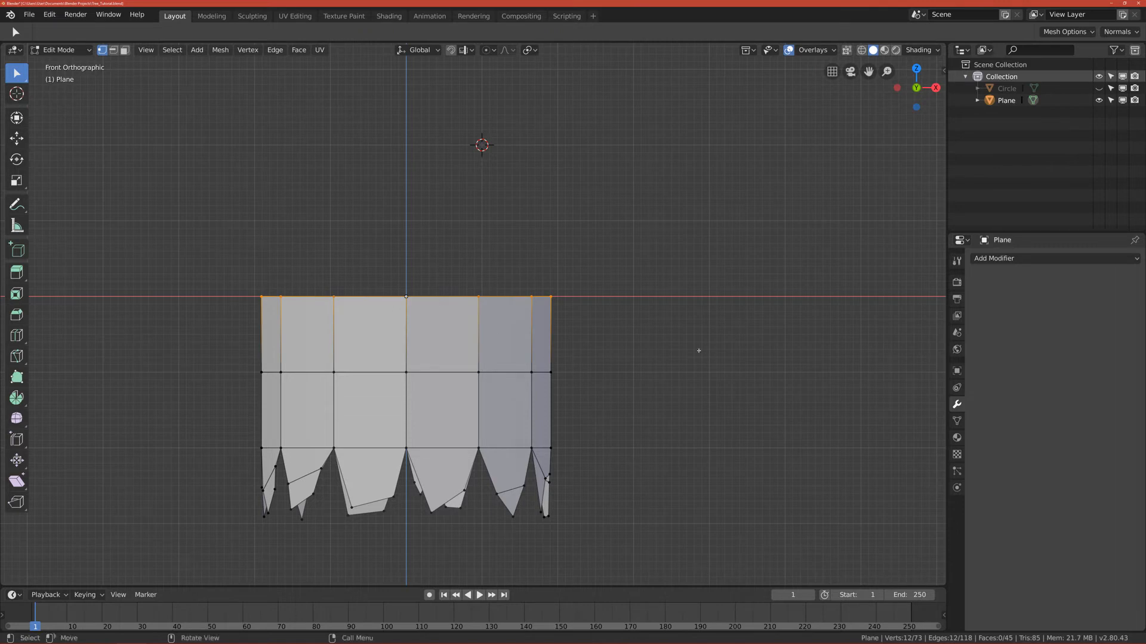
pyautogui.press('s')
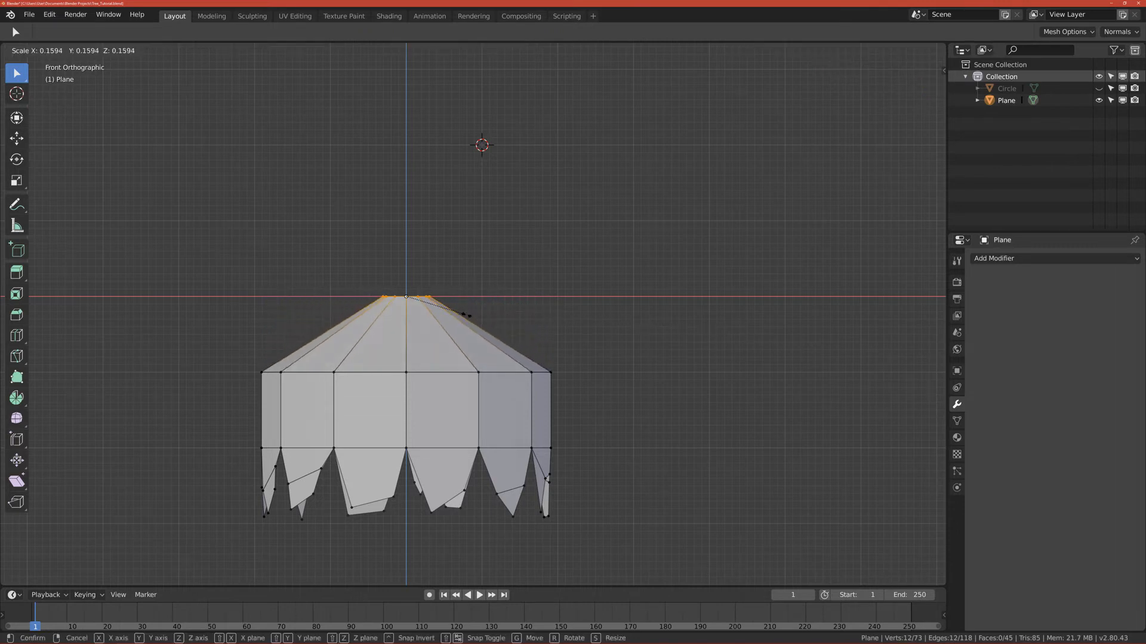
pyautogui.click(454, 317)
# Select the ring's middle edge loop and scale it down to about 0.352
pyautogui.keyDown('alt'); pyautogui.click(432, 374); pyautogui.keyUp('alt')
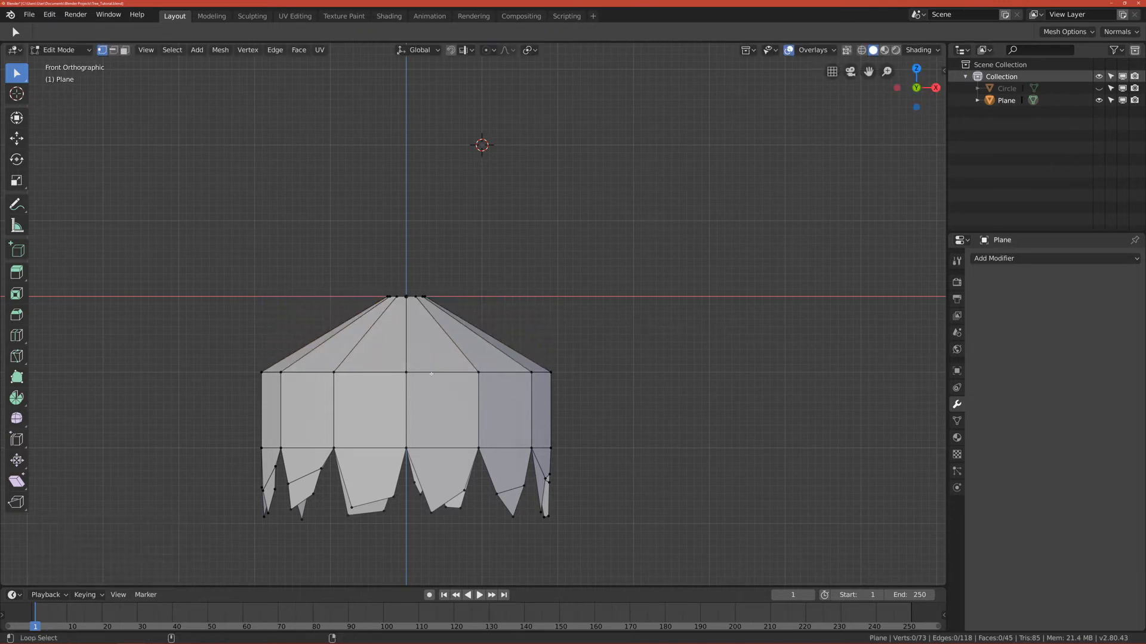
pyautogui.press('s')
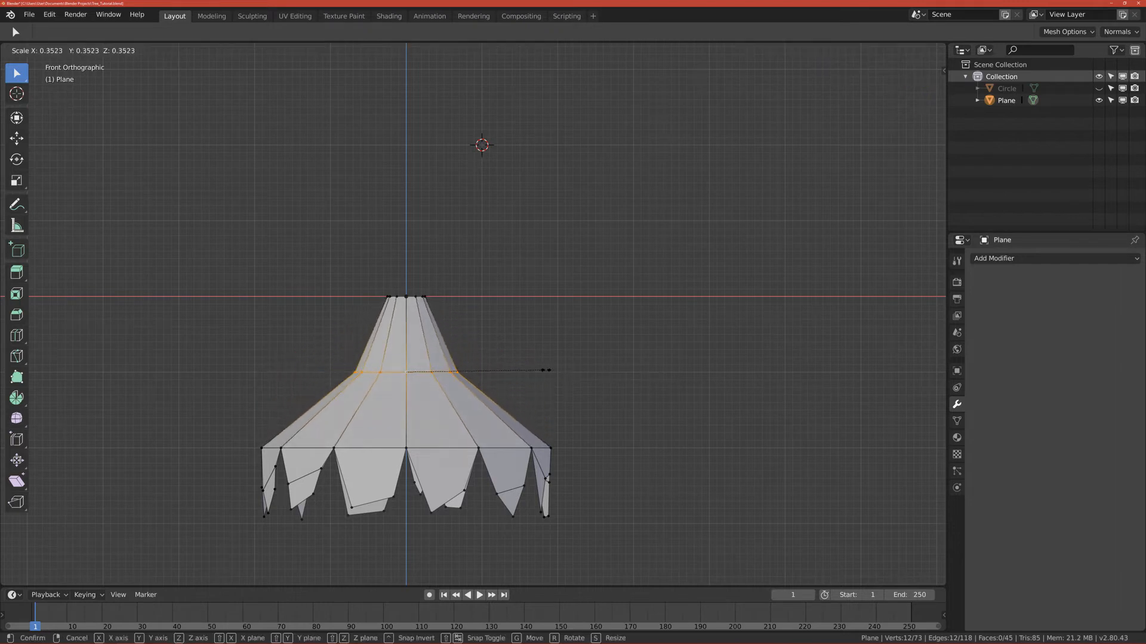
pyautogui.click(546, 370)
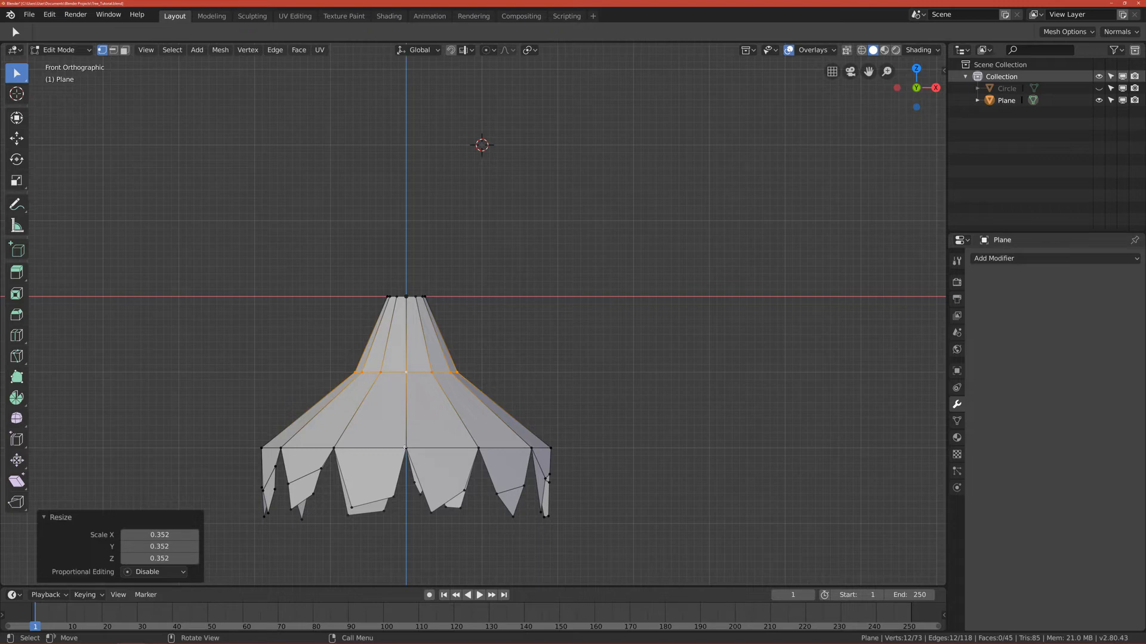
# Try to loop-select the full row of vertices at the base of the teeth
pyautogui.click(405, 448)
pyautogui.keyDown('alt'); pyautogui.click(350, 451); pyautogui.keyUp('alt')
pyautogui.keyDown('alt'); pyautogui.keyDown('shift'); pyautogui.click(305, 449); pyautogui.keyUp('shift'); pyautogui.keyUp('alt')
pyautogui.moveTo(305, 451); pyautogui.dragTo(355, 468, button='middle')
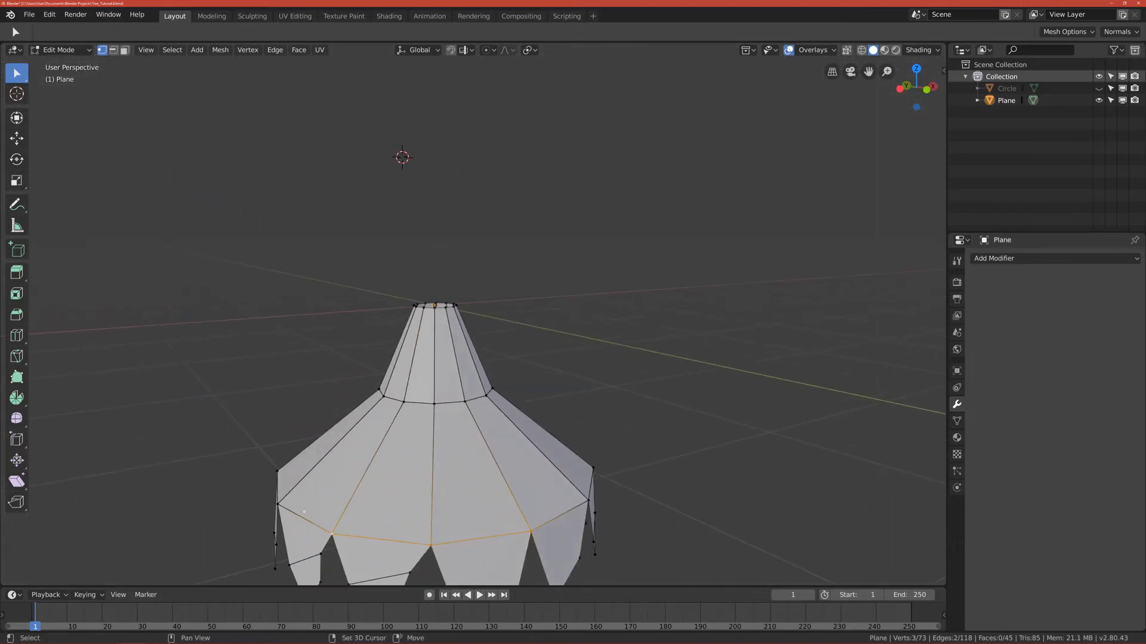
pyautogui.moveTo(304, 511); pyautogui.dragTo(431, 482, button='middle')
pyautogui.scroll(-1, 385, 467)
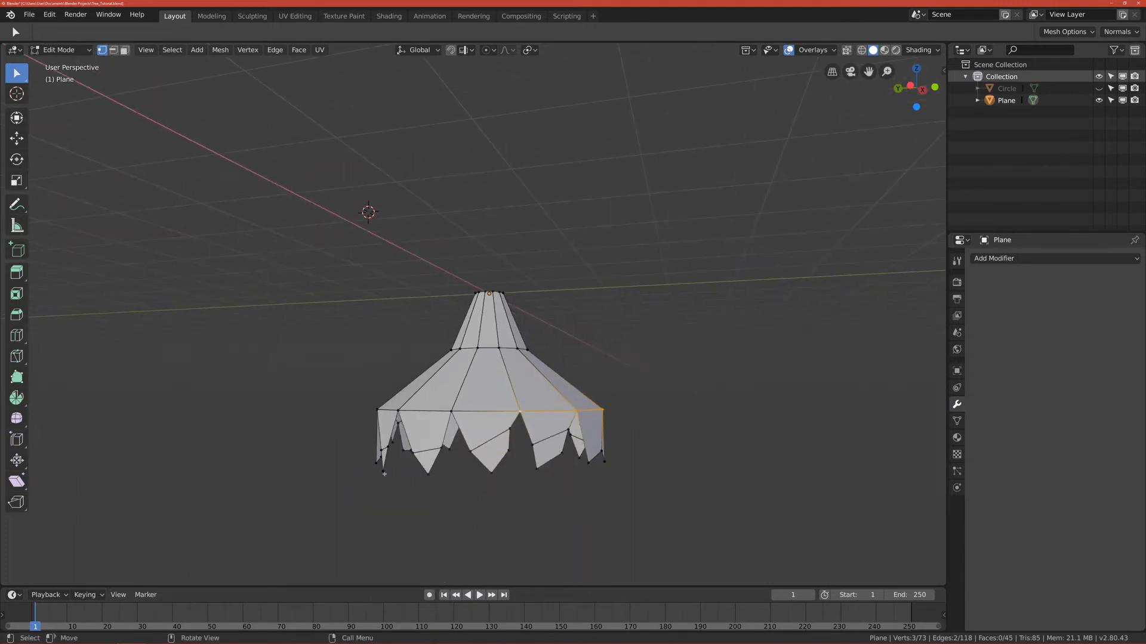
# Box-select the whole vertex row at the base of the teeth in wireframe, scale it to about 0.582 and return to solid shading
pyautogui.press('KP_1')
pyautogui.press('z')
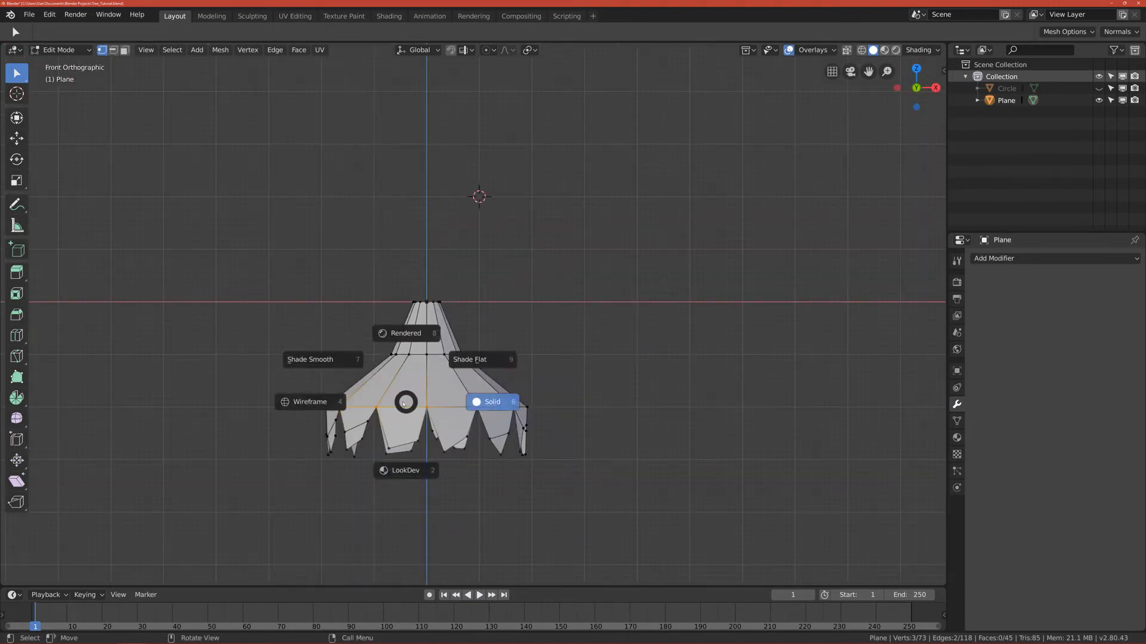
pyautogui.click(340, 400)
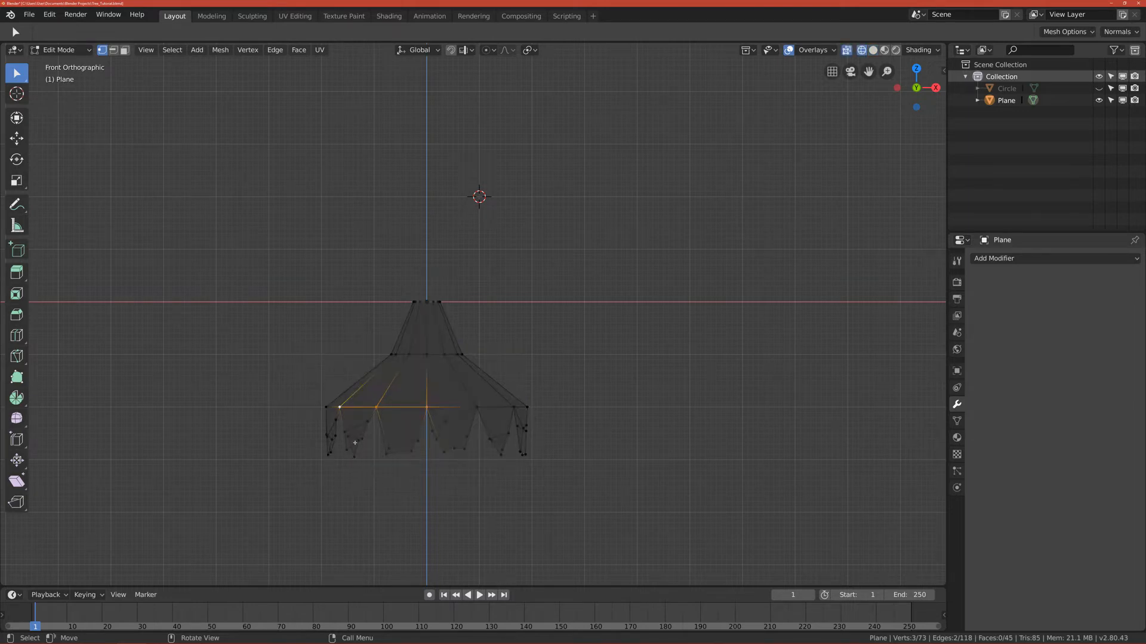
pyautogui.press('b')
pyautogui.moveTo(305, 400); pyautogui.dragTo(539, 410)
pyautogui.scroll(1, 557, 482)
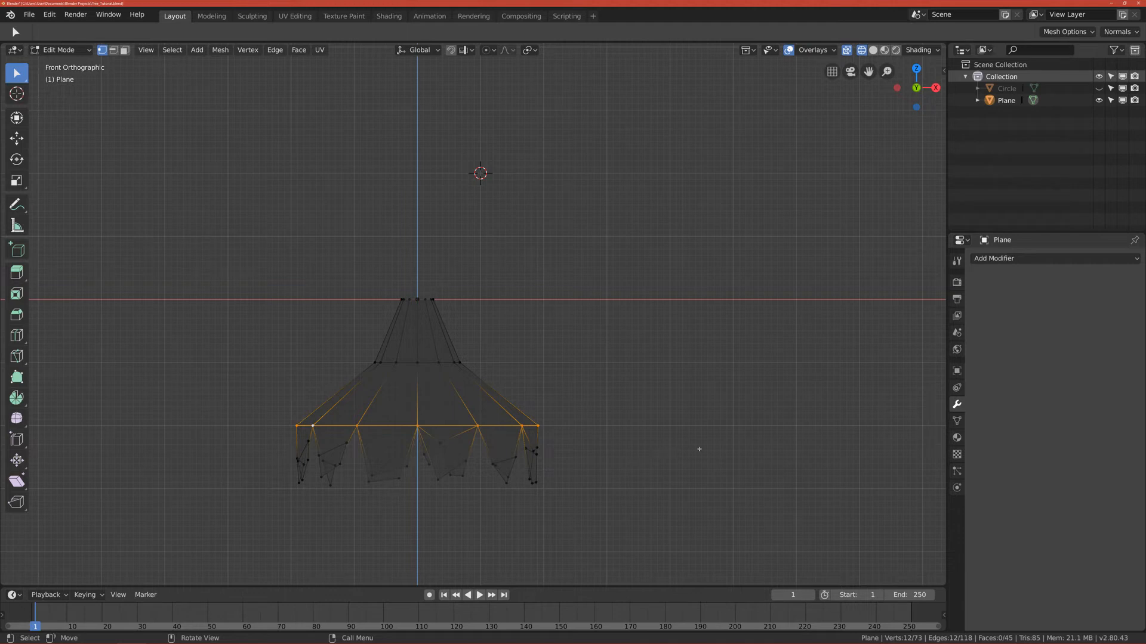
pyautogui.press('s')
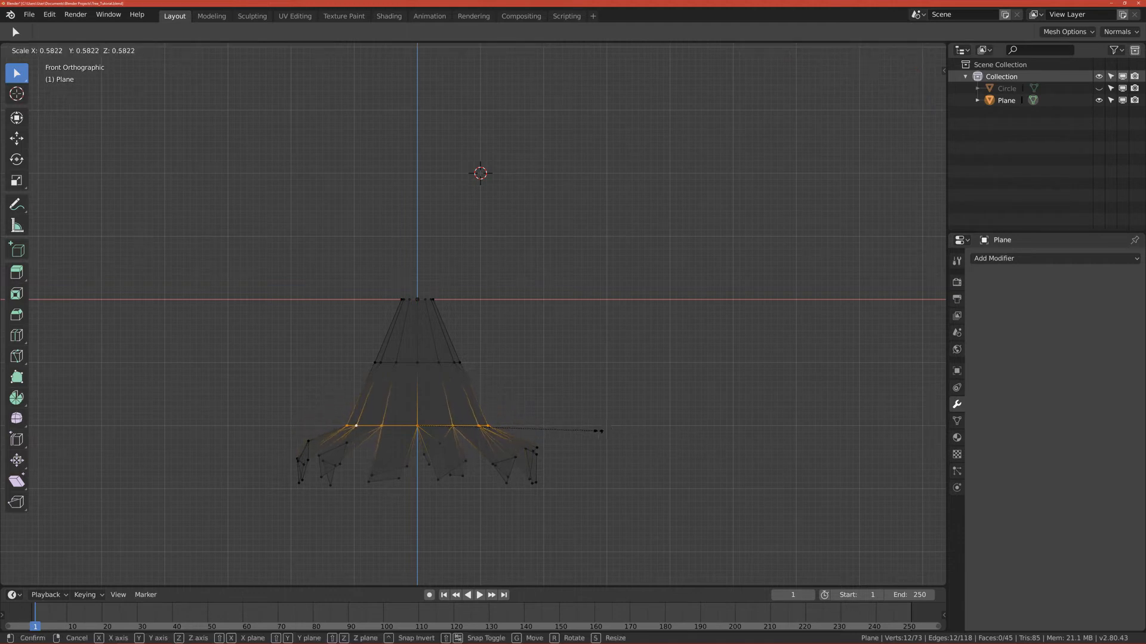
pyautogui.click(601, 430)
pyautogui.hotkey('alt', 'z')
pyautogui.moveTo(645, 435); pyautogui.dragTo(628, 456, button='middle')
pyautogui.press('KP_1')
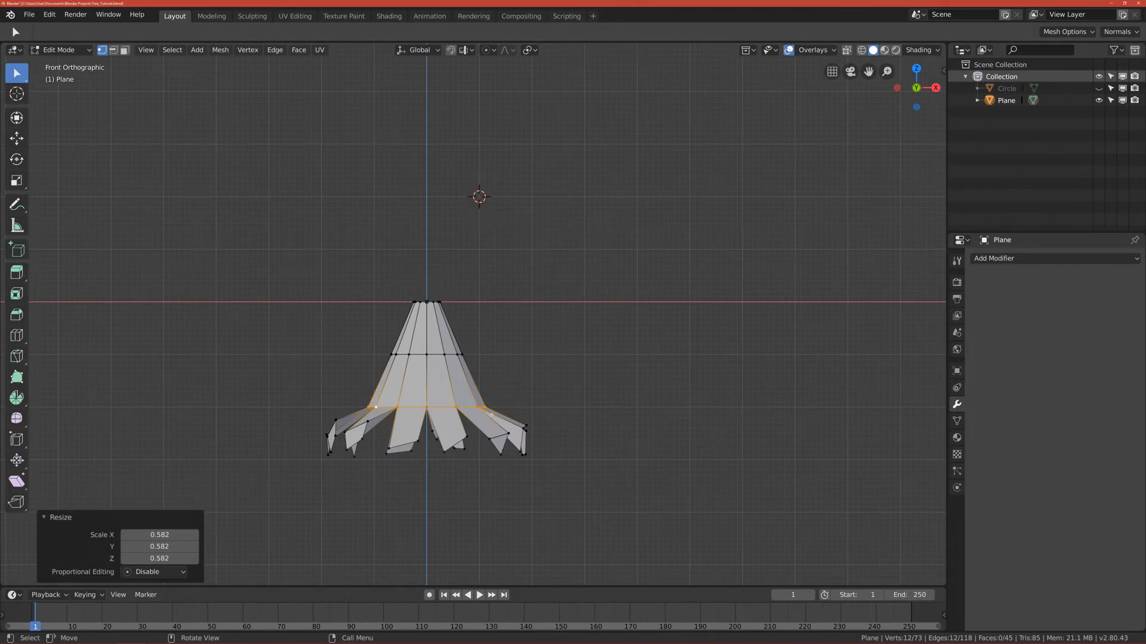
# Undo the last scale of the tooth-base row and enable proportional editing with an influence size of 2.36
pyautogui.hotkey('ctrl', 'z')
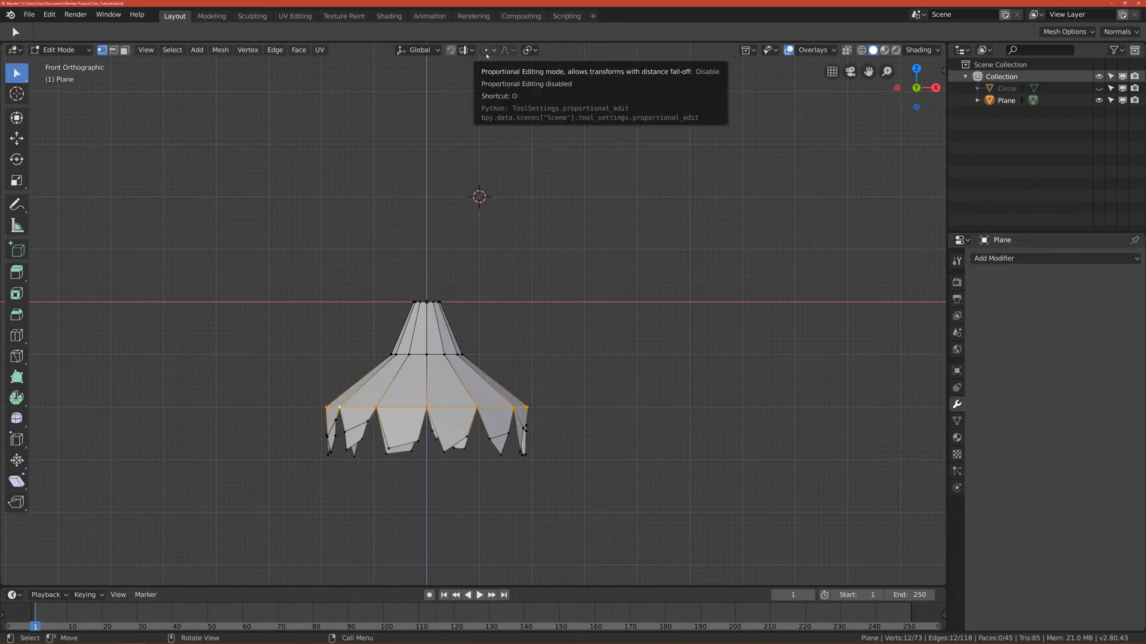
pyautogui.press('o')
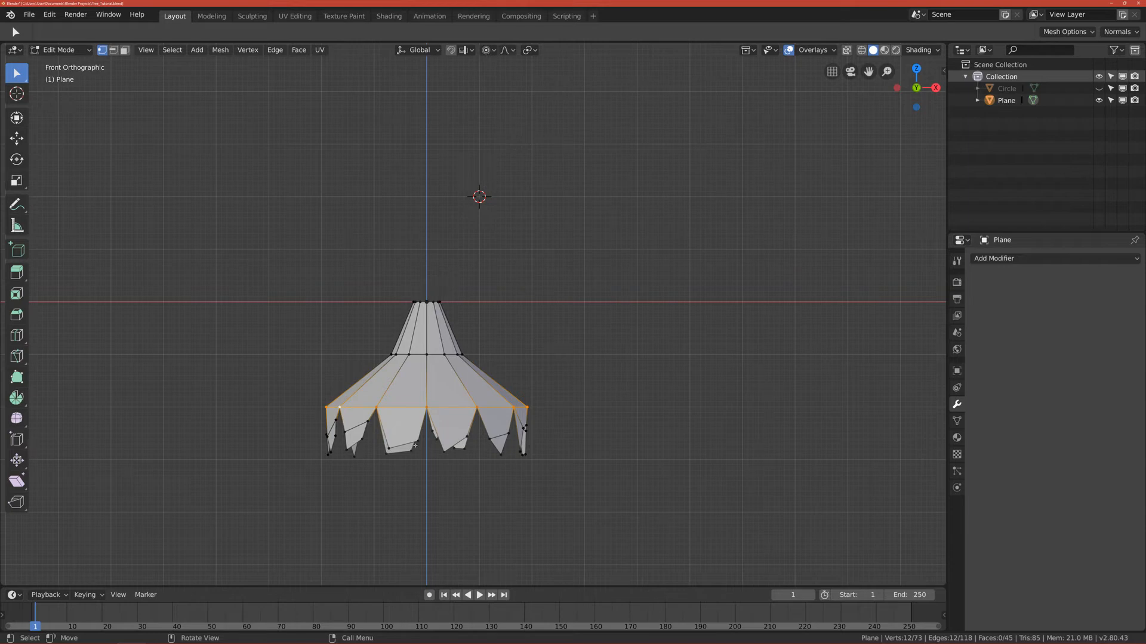
pyautogui.press('s')
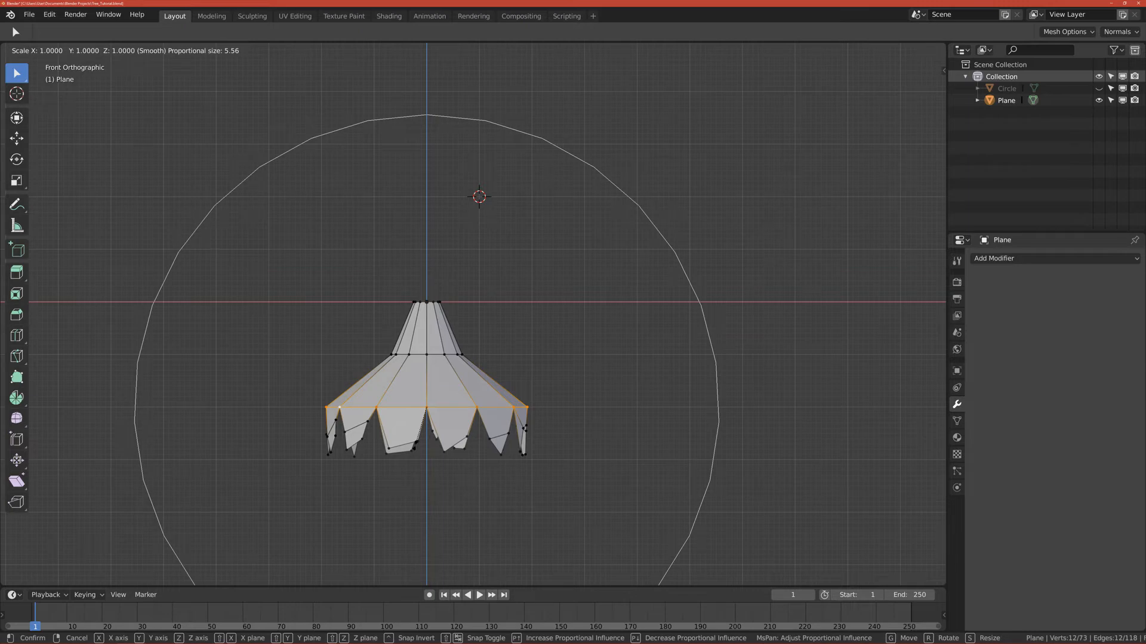
pyautogui.scroll(9, 426, 405)
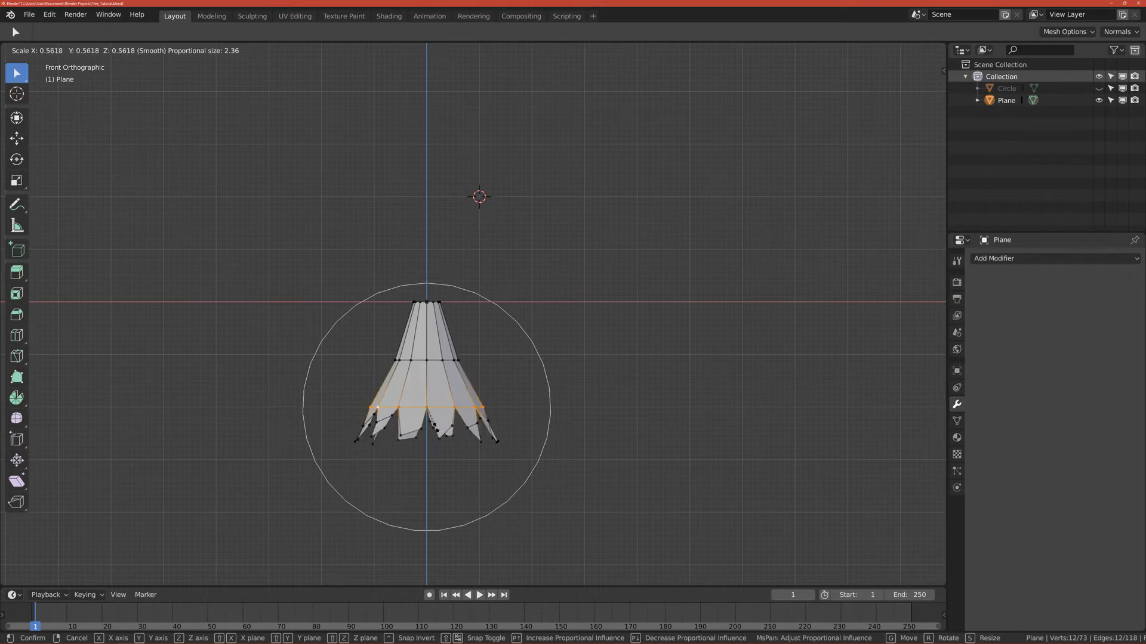
pyautogui.press('Escape')
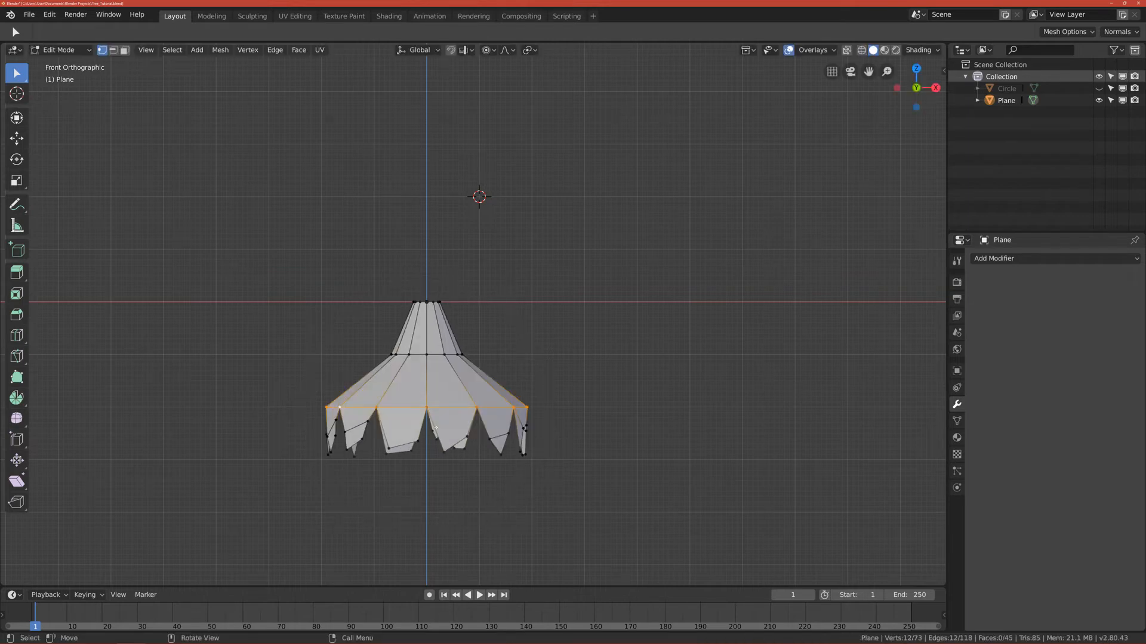
# Scale the tooth-base vertex row to 0.478 in X and Y only, with a smooth proportional influence of about 1.46
pyautogui.press('s')
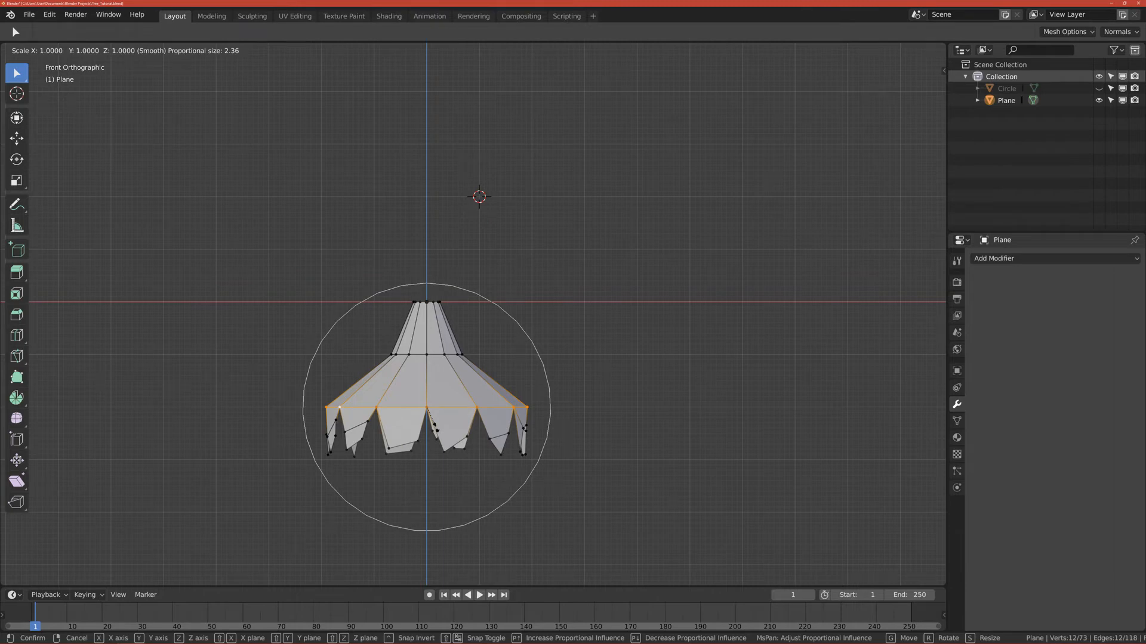
pyautogui.hotkey('shift', 'z')
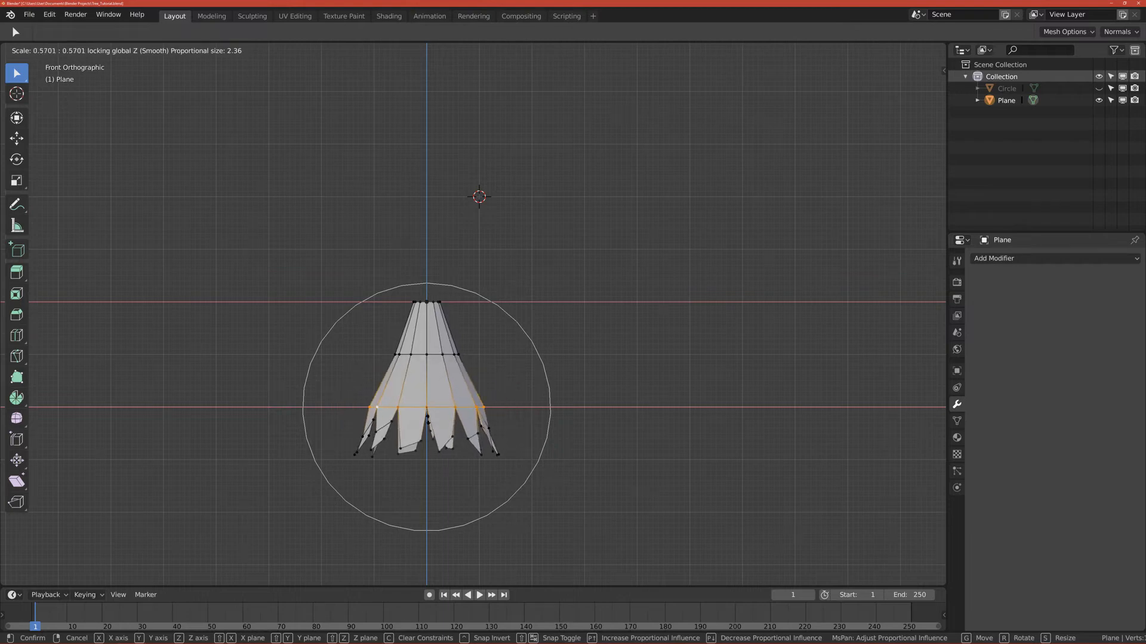
pyautogui.scroll(2, 427, 407)
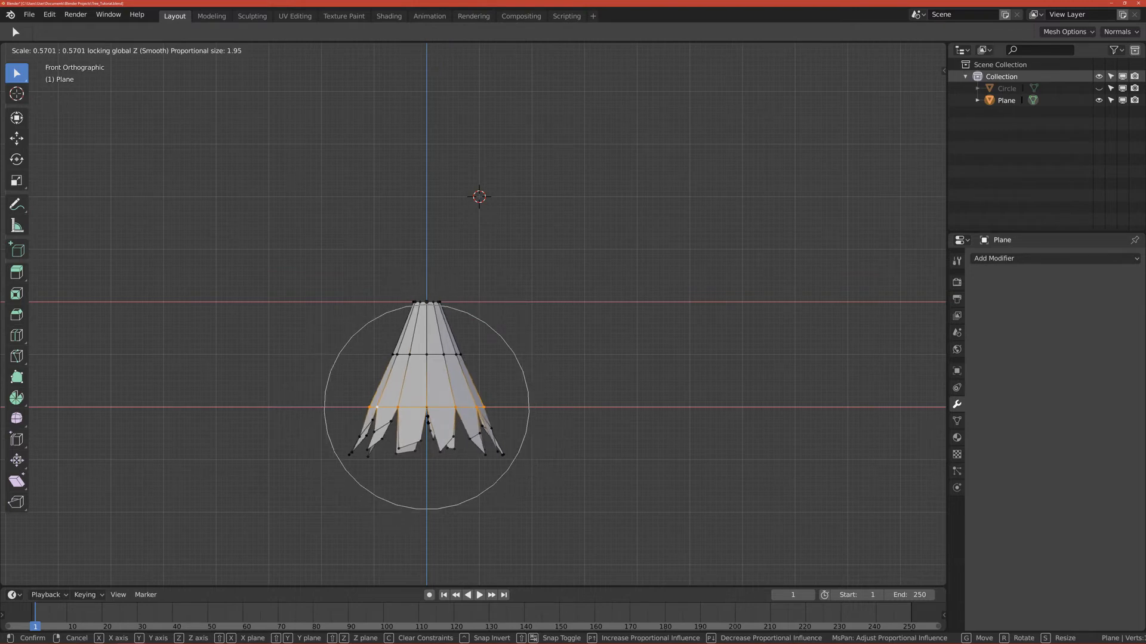
pyautogui.scroll(3, 427, 408)
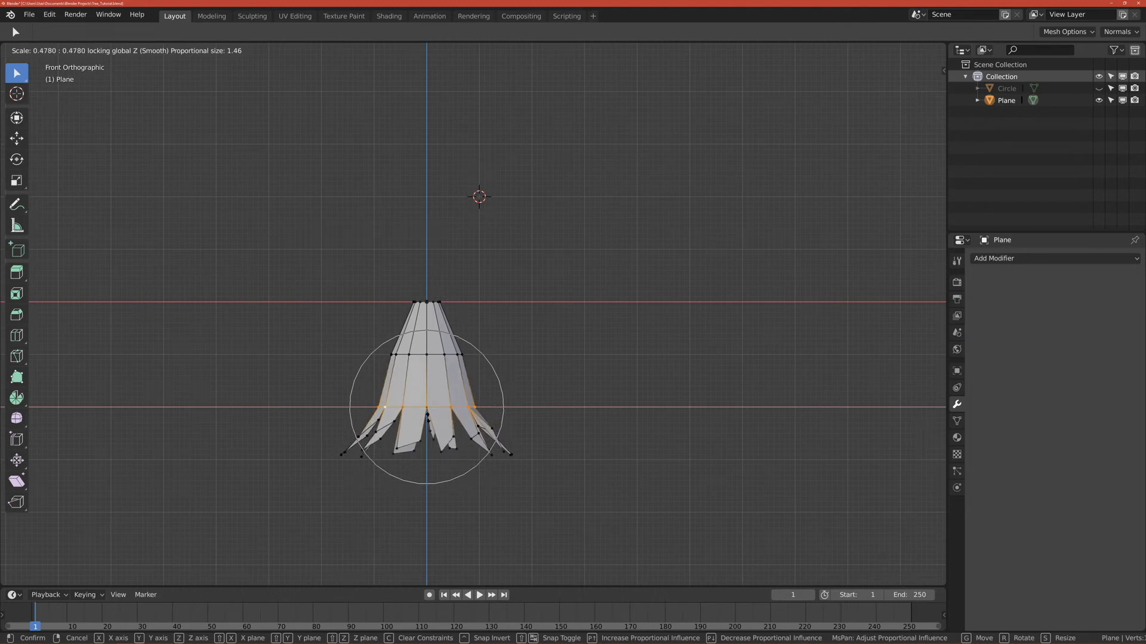
pyautogui.click(427, 417)
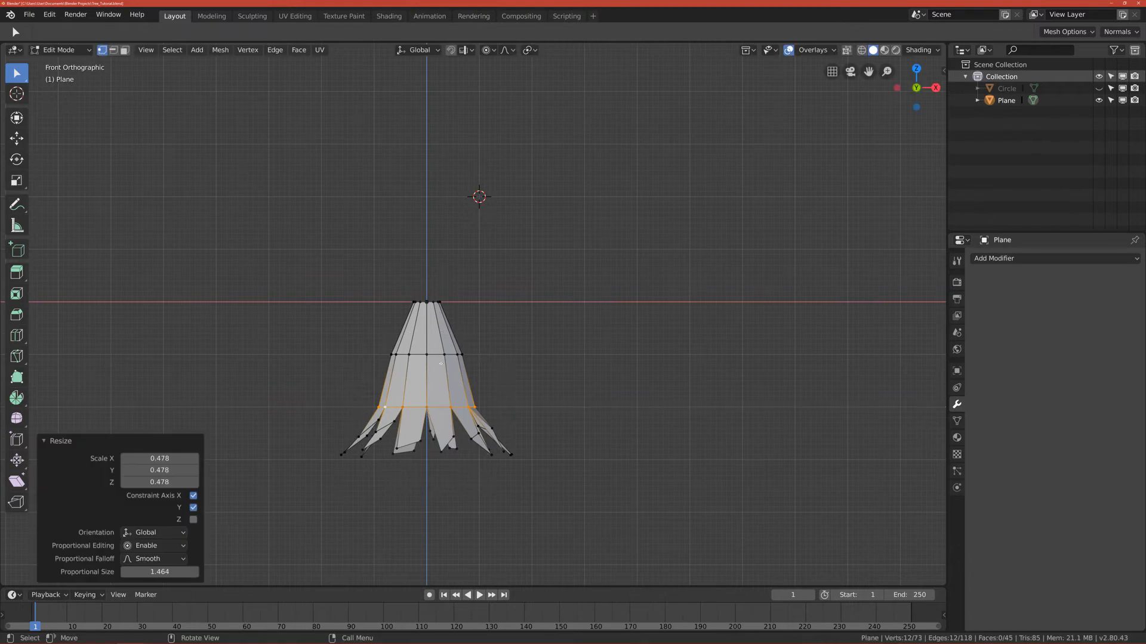
# Select the foliage's middle edge loop and scale it to 0.624 with proportional editing turned off
pyautogui.click(441, 362)
pyautogui.keyDown('alt'); pyautogui.click(442, 359); pyautogui.keyUp('alt')
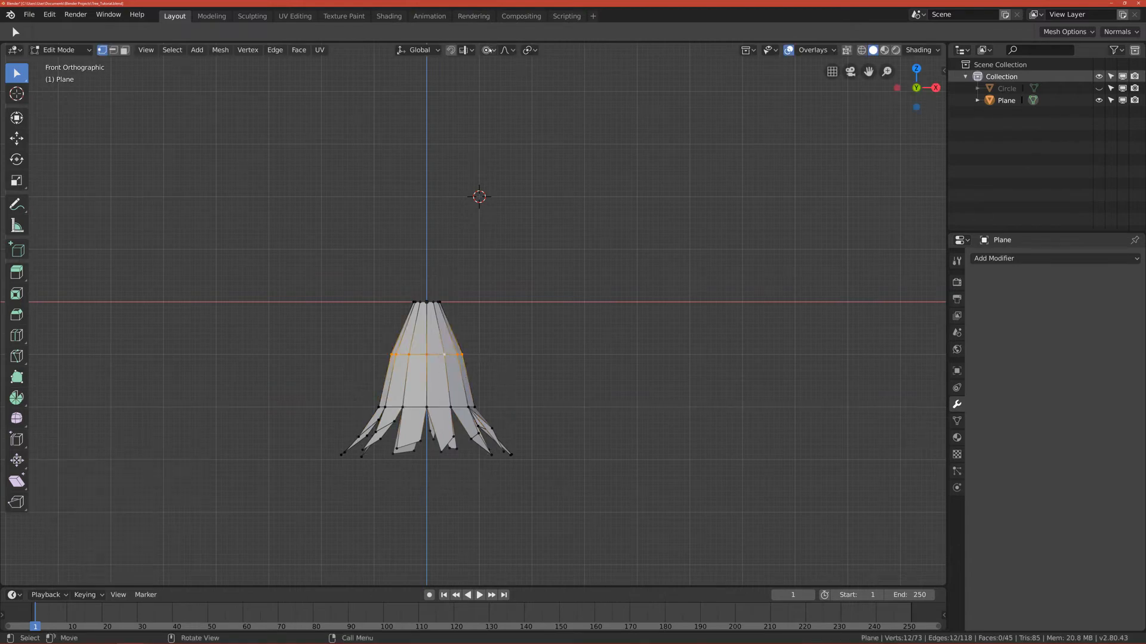
pyautogui.press('o')
pyautogui.press('s')
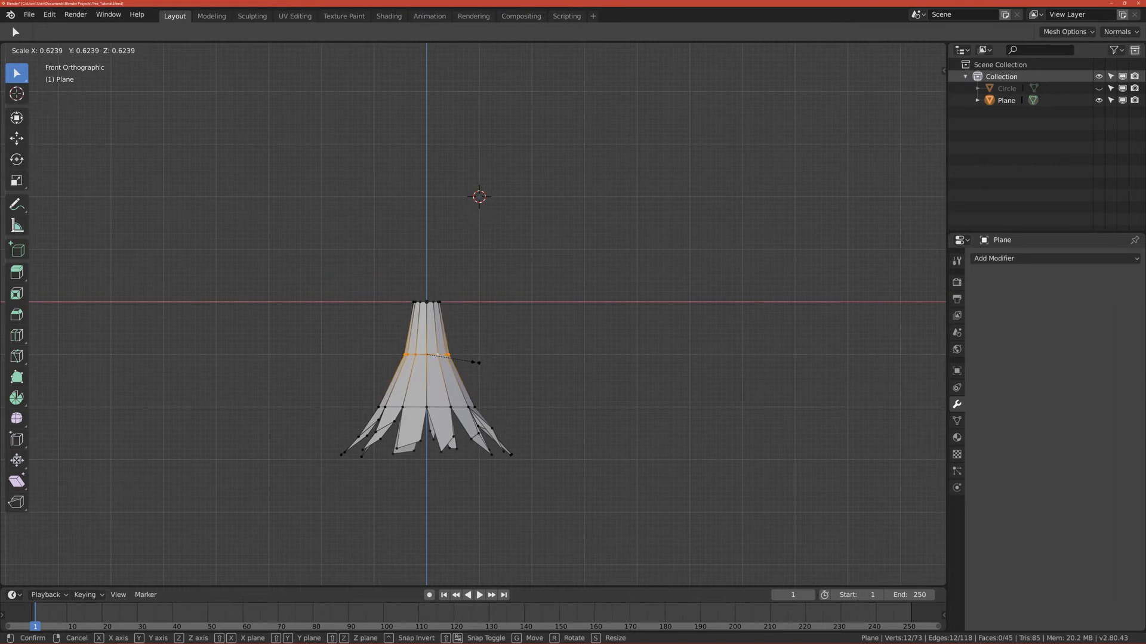
pyautogui.click(476, 362)
pyautogui.moveTo(476, 362); pyautogui.dragTo(502, 421, button='middle')
pyautogui.press('KP_1')
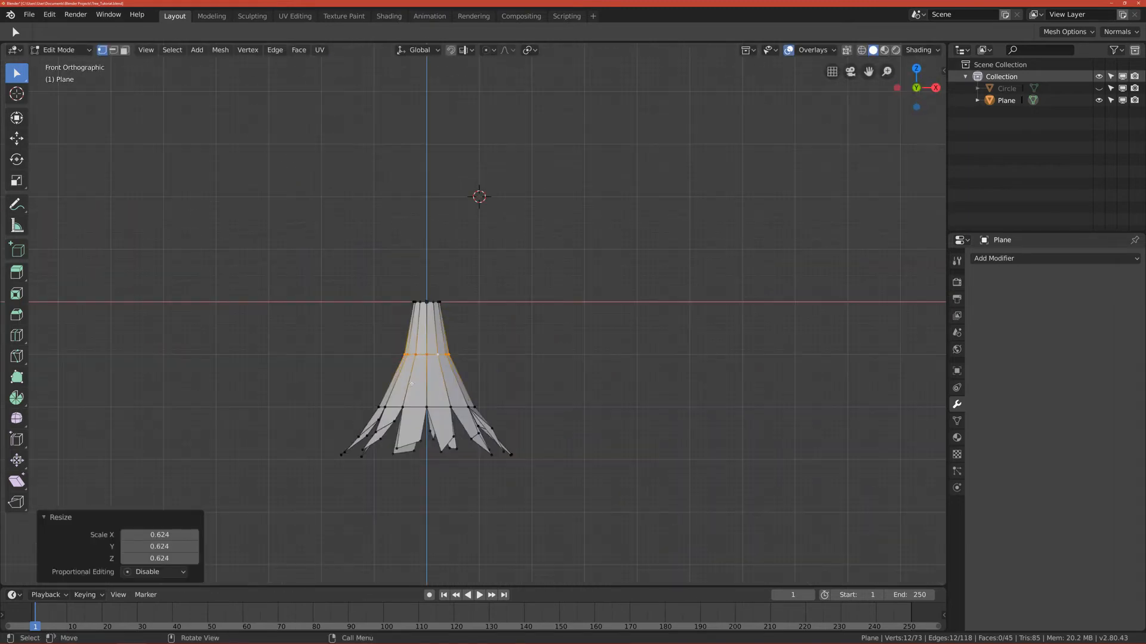
# Return to Object Mode and examine the foliage layer's shape in perspective, front and top views
pyautogui.press('Tab')
pyautogui.scroll(4, 484, 414)
pyautogui.moveTo(484, 413)
pyautogui.mouseDown(button='middle')
pyautogui.moveTo(492, 393)
pyautogui.moveTo(473, 376)
pyautogui.moveTo(463, 415)
pyautogui.mouseUp(button='middle')
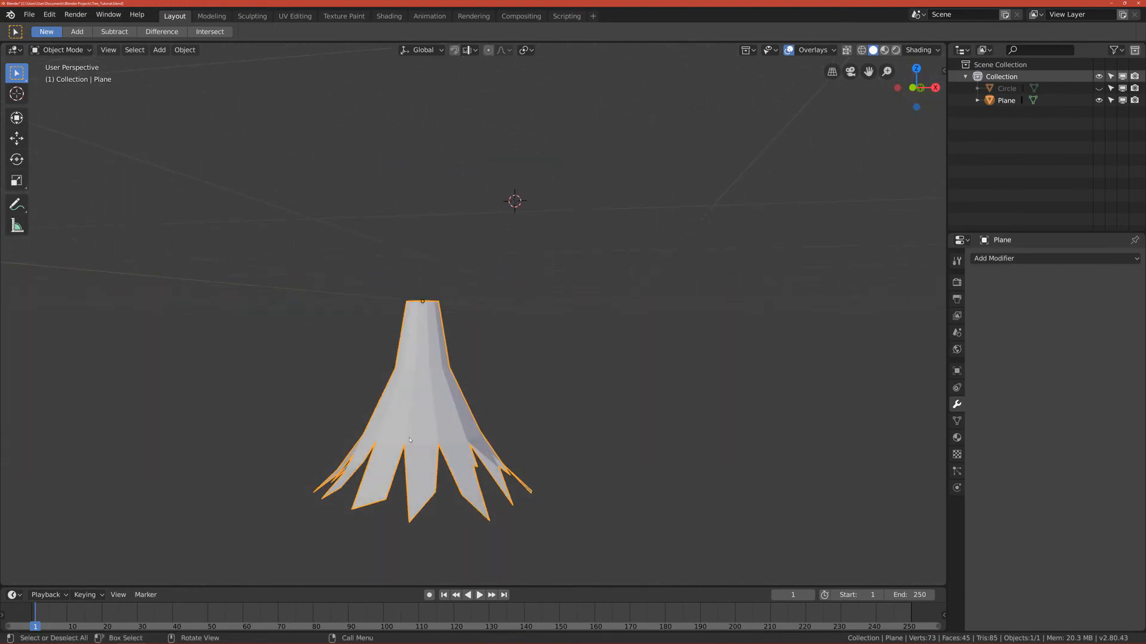
pyautogui.press('KP_1')
pyautogui.scroll(2, 292, 394)
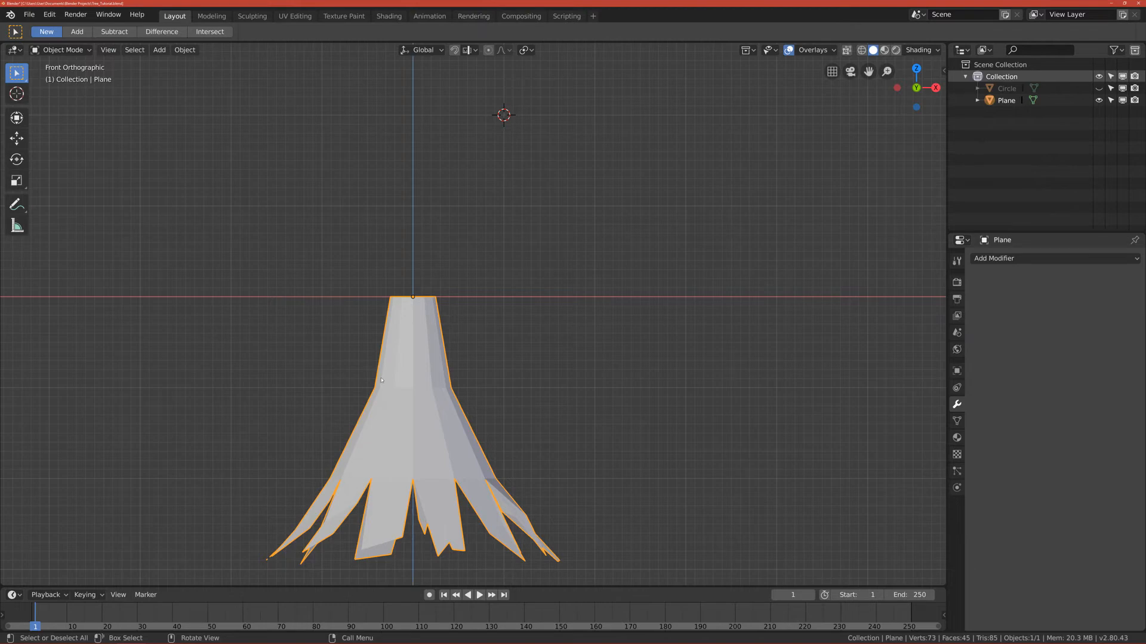
pyautogui.scroll(-4, 497, 354)
pyautogui.moveTo(497, 354); pyautogui.dragTo(457, 392, button='middle')
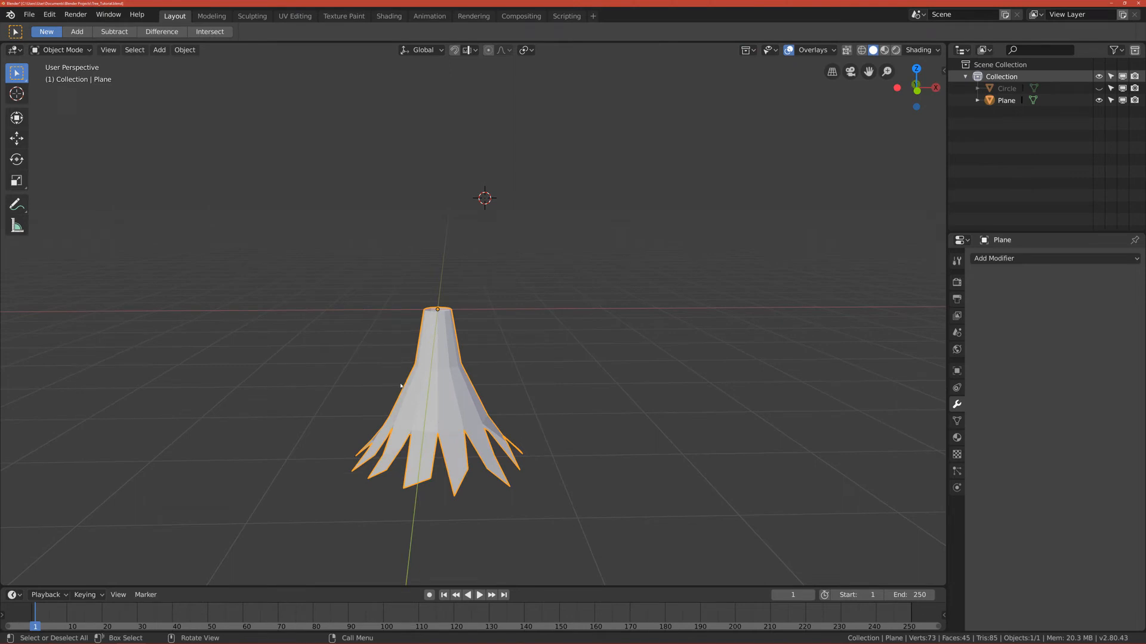
pyautogui.press('KP_7')
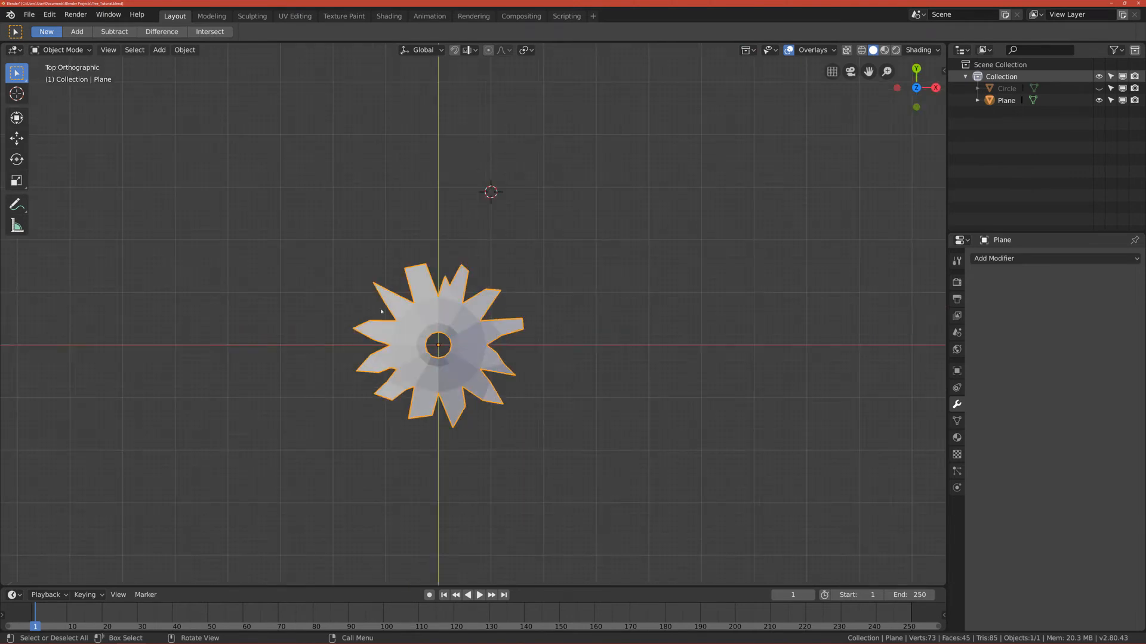
# Try a Solidify modifier on the foliage layer with a thickness of 0.15 m
pyautogui.press('KP_1')
pyautogui.click(992, 258)
pyautogui.click(992, 258)
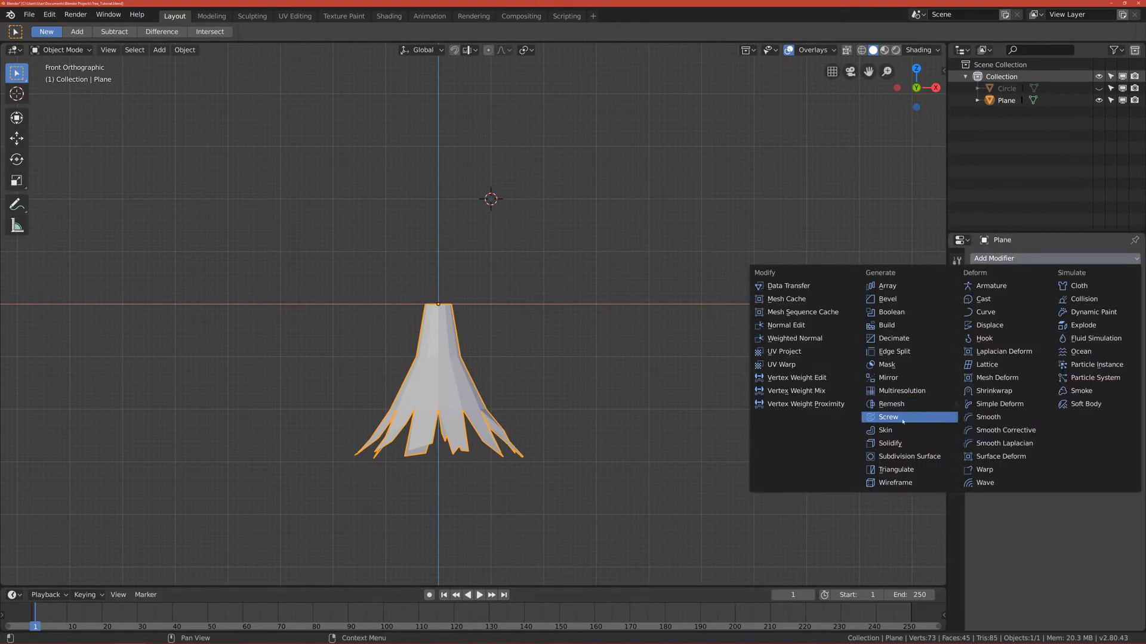
pyautogui.click(901, 443)
pyautogui.moveTo(565, 442); pyautogui.dragTo(588, 384, button='middle')
pyautogui.scroll(3, 588, 385)
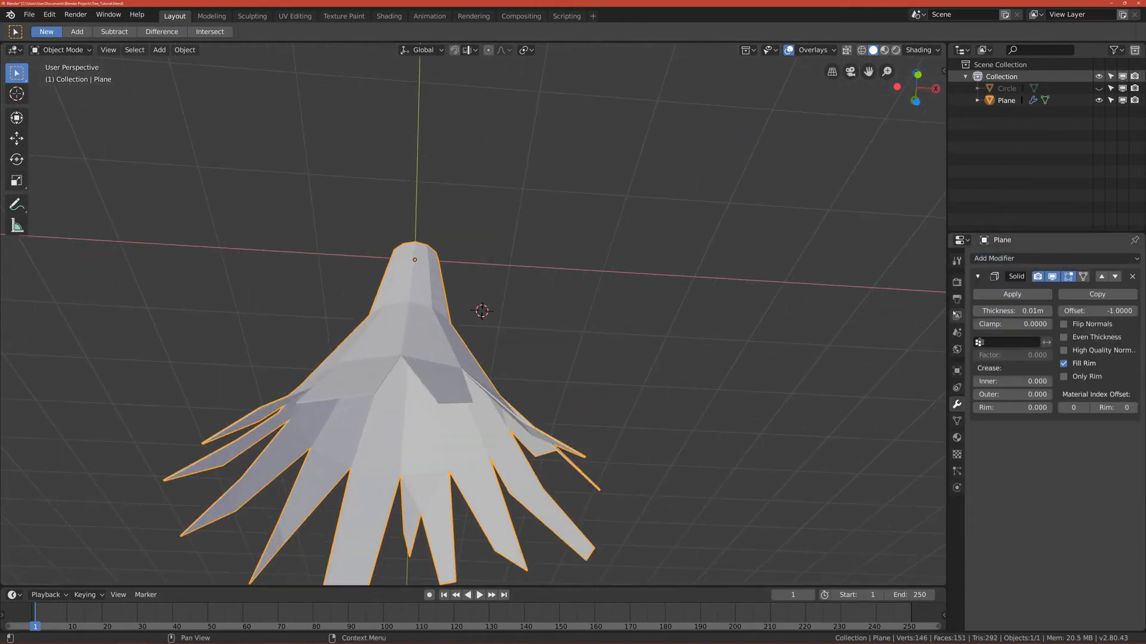
pyautogui.moveTo(997, 311)
pyautogui.mouseDown()
pyautogui.moveTo(1051, 311)
pyautogui.moveTo(997, 311)
pyautogui.mouseUp()
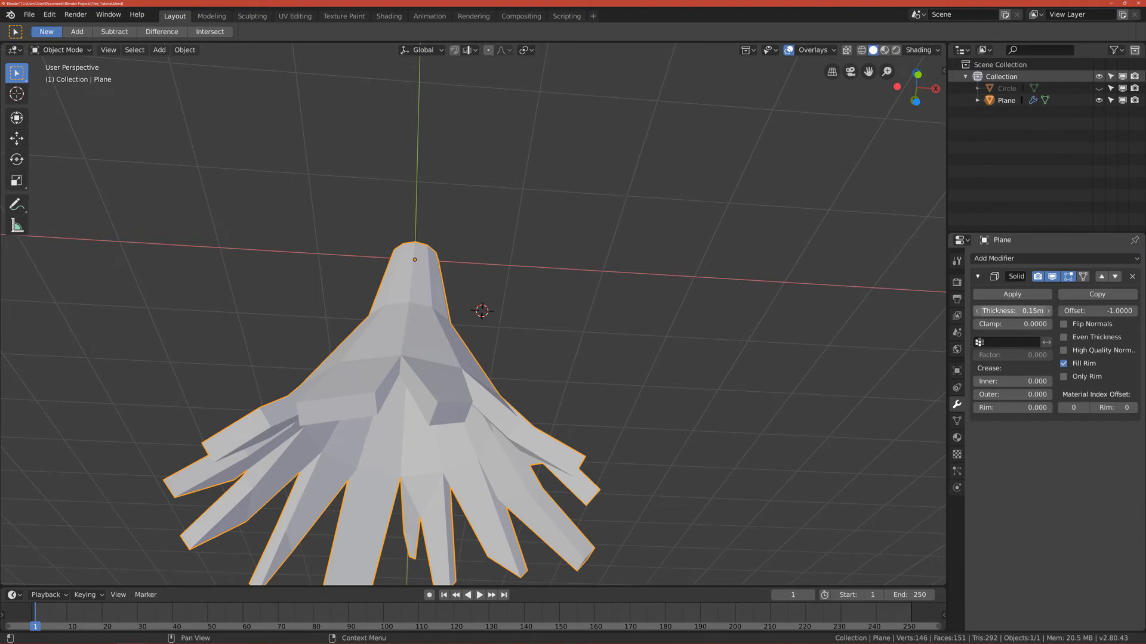
# Inspect the thickened foliage from below, above and the front, and remove its Solidify modifier
pyautogui.scroll(-2, 480, 549)
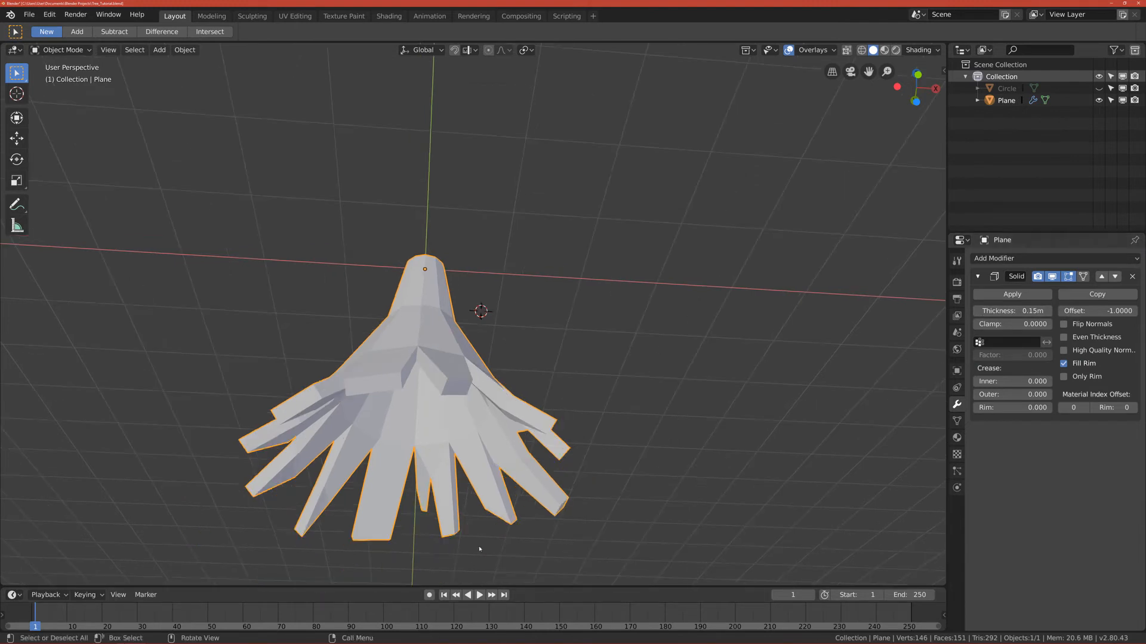
pyautogui.moveTo(511, 449); pyautogui.dragTo(502, 459, button='middle')
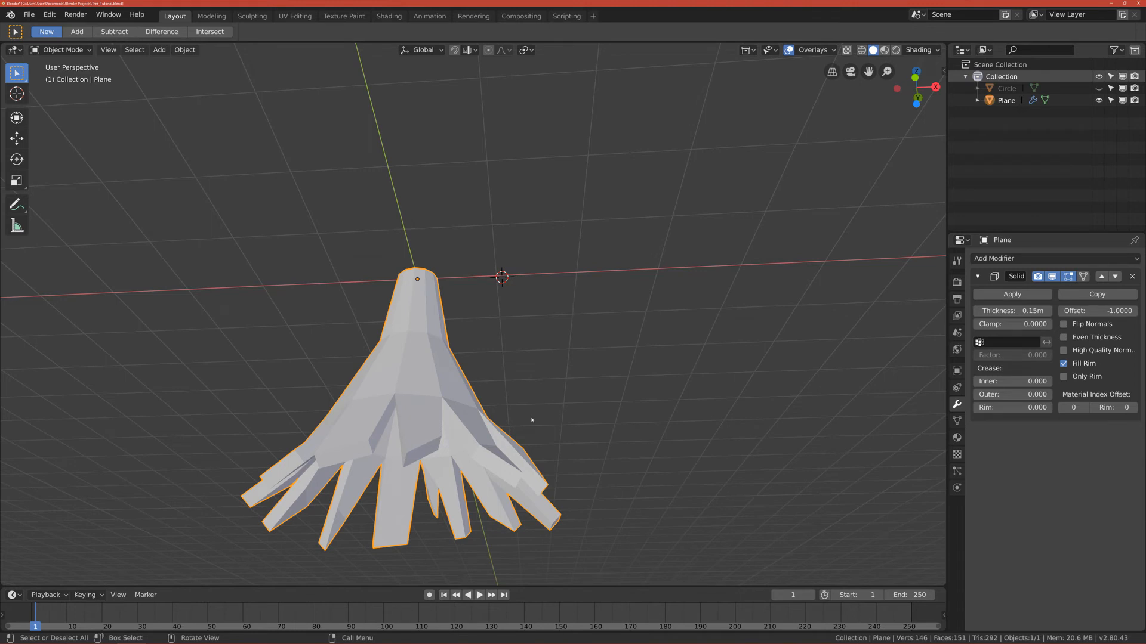
pyautogui.moveTo(532, 420)
pyautogui.mouseDown(button='middle')
pyautogui.moveTo(583, 392)
pyautogui.moveTo(552, 413)
pyautogui.mouseUp(button='middle')
pyautogui.moveTo(449, 345); pyautogui.dragTo(474, 254, button='middle')
pyautogui.moveTo(453, 301); pyautogui.dragTo(387, 184, button='middle')
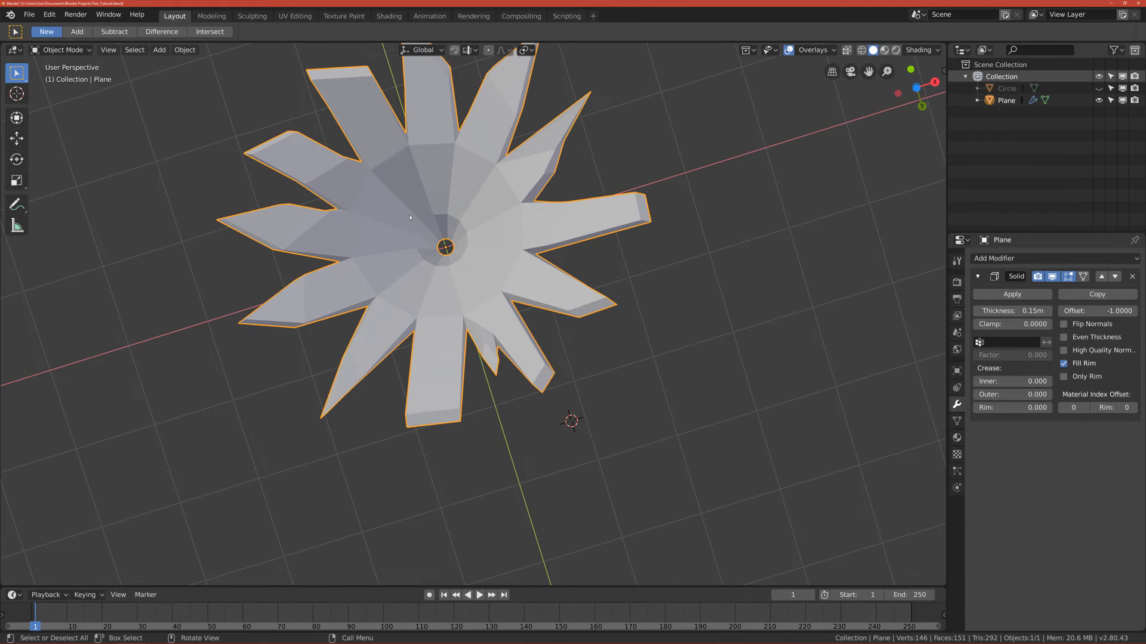
pyautogui.moveTo(447, 233); pyautogui.dragTo(547, 308, button='middle')
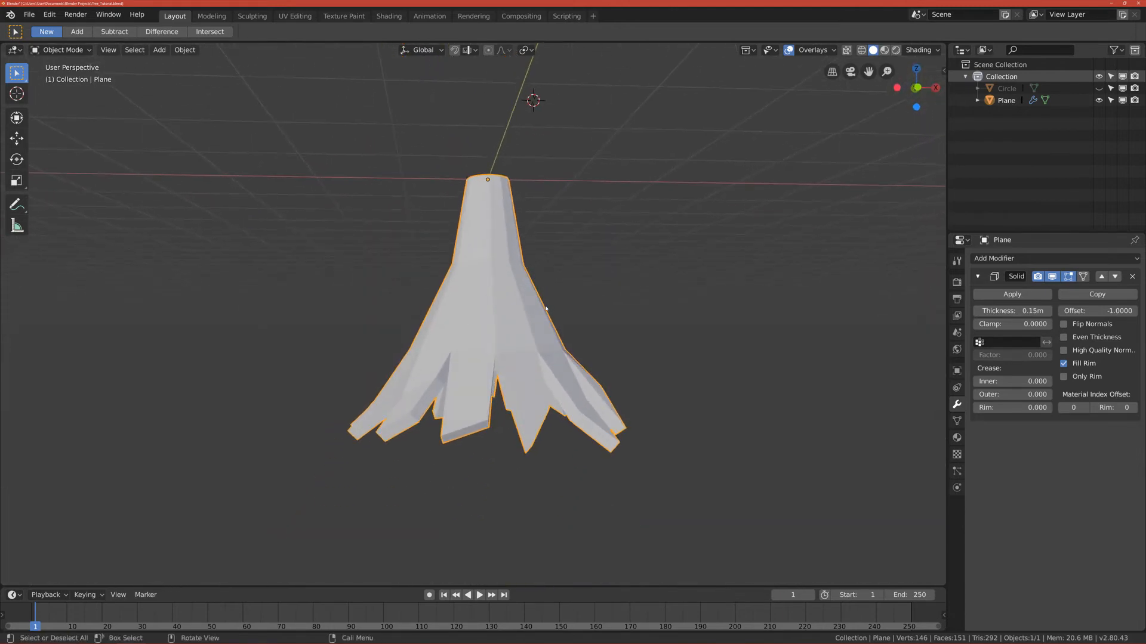
pyautogui.press('KP_1')
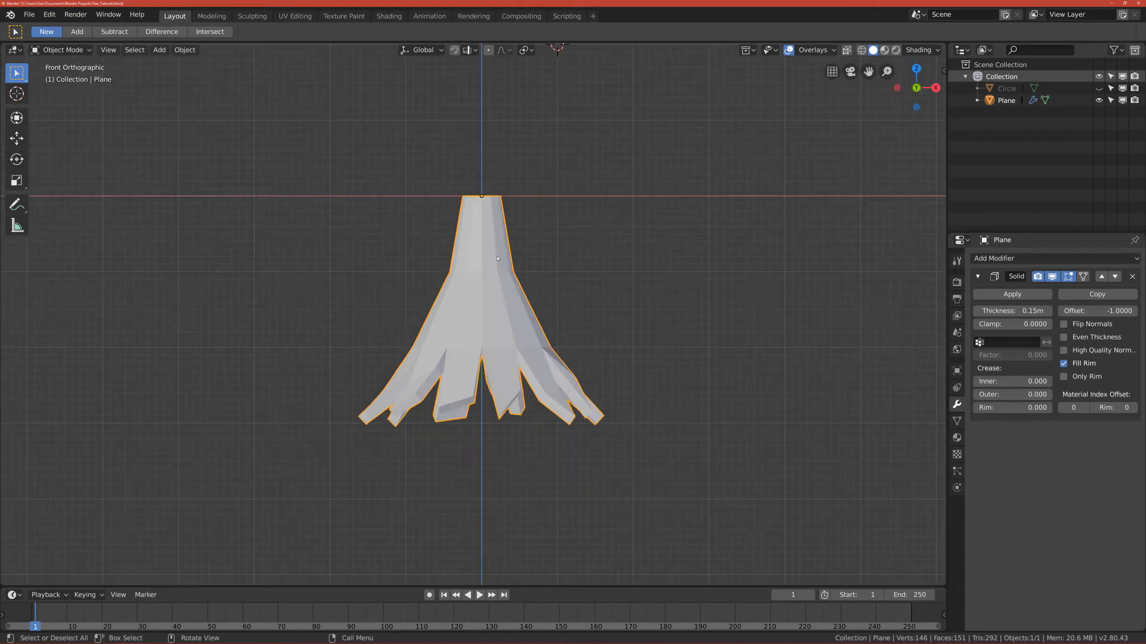
pyautogui.click(1132, 277)
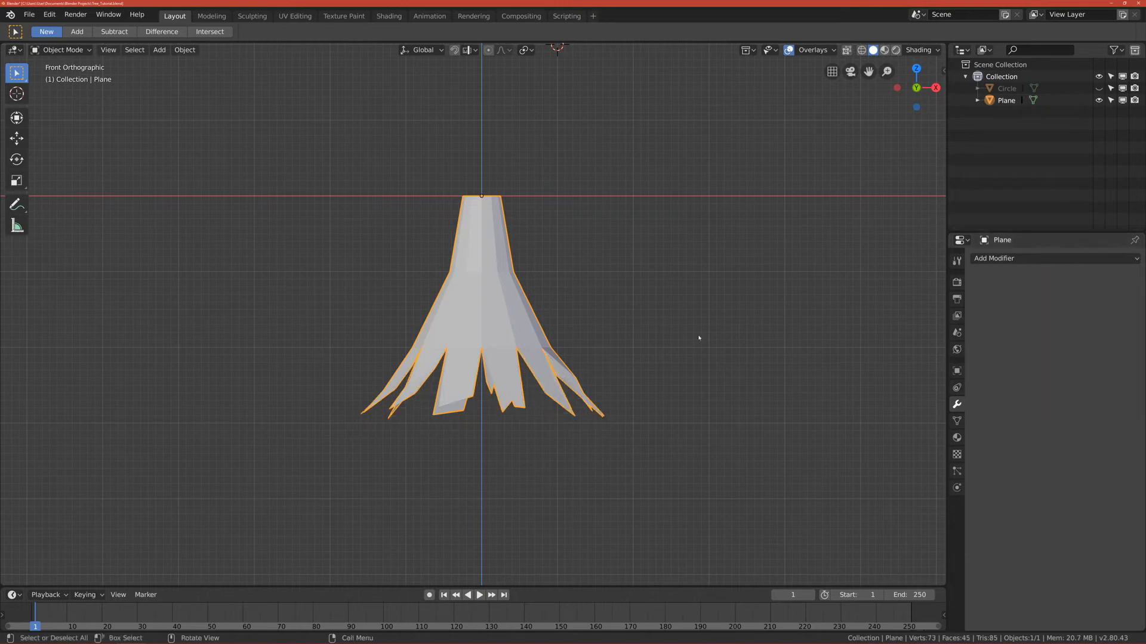
pyautogui.scroll(-1, 552, 377)
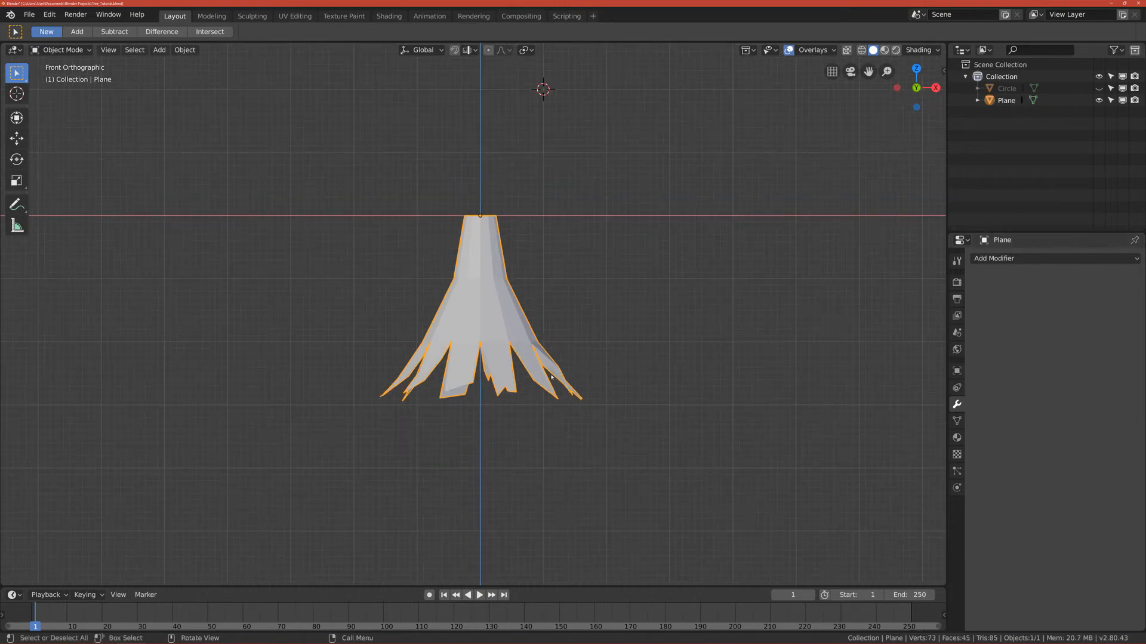
pyautogui.scroll(2, 545, 376)
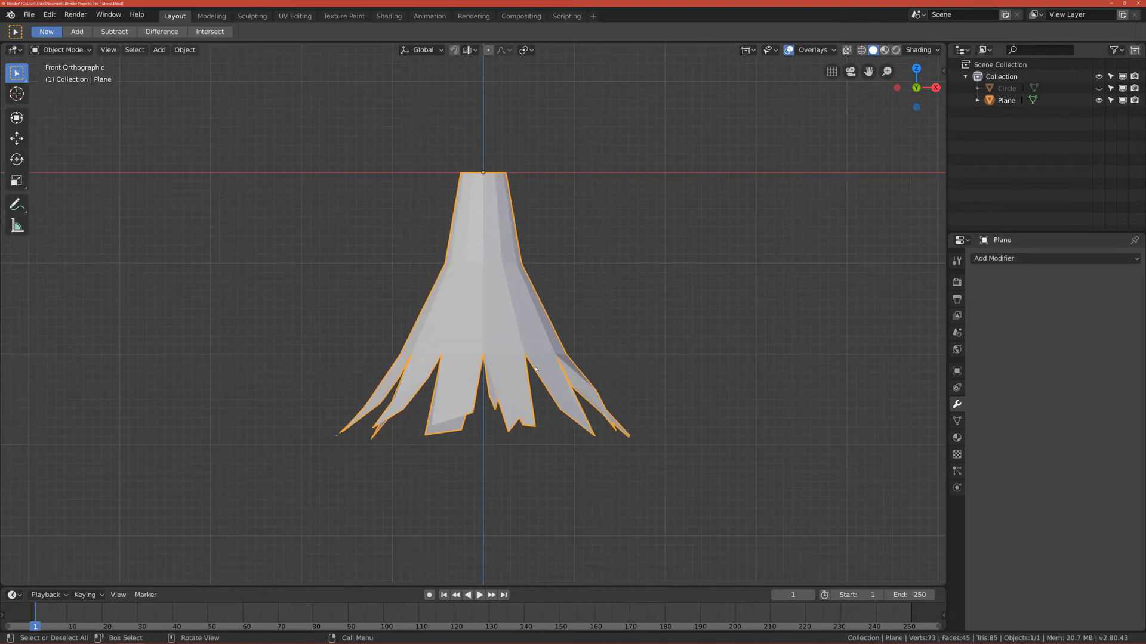
# Unhide the trunk object and rename it Bark
pyautogui.click(1099, 88)
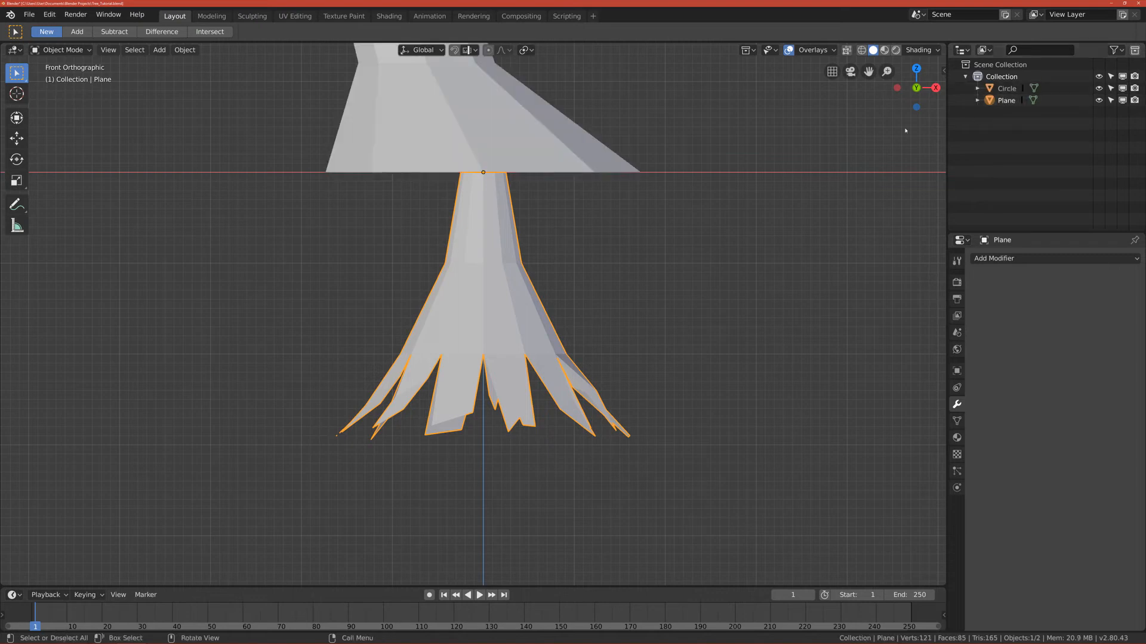
pyautogui.scroll(-4, 614, 240)
pyautogui.keyDown('shift'); pyautogui.moveTo(614, 240); pyautogui.dragTo(553, 372, button='middle'); pyautogui.keyUp('shift')
pyautogui.doubleClick(1002, 88)
pyautogui.write('Bark')
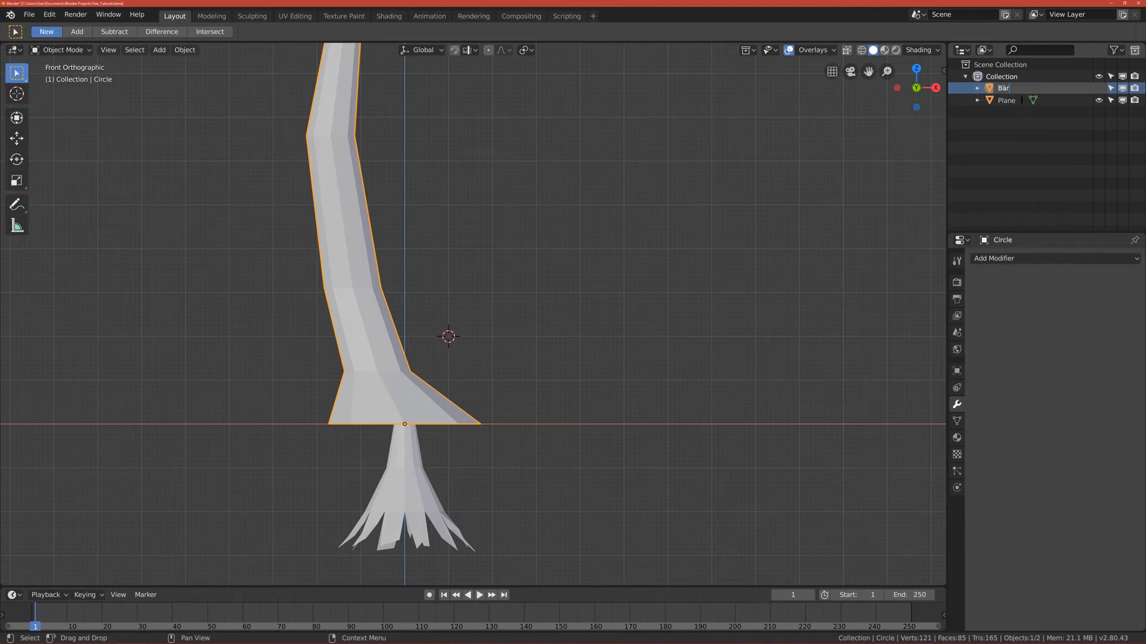
pyautogui.press('Return')
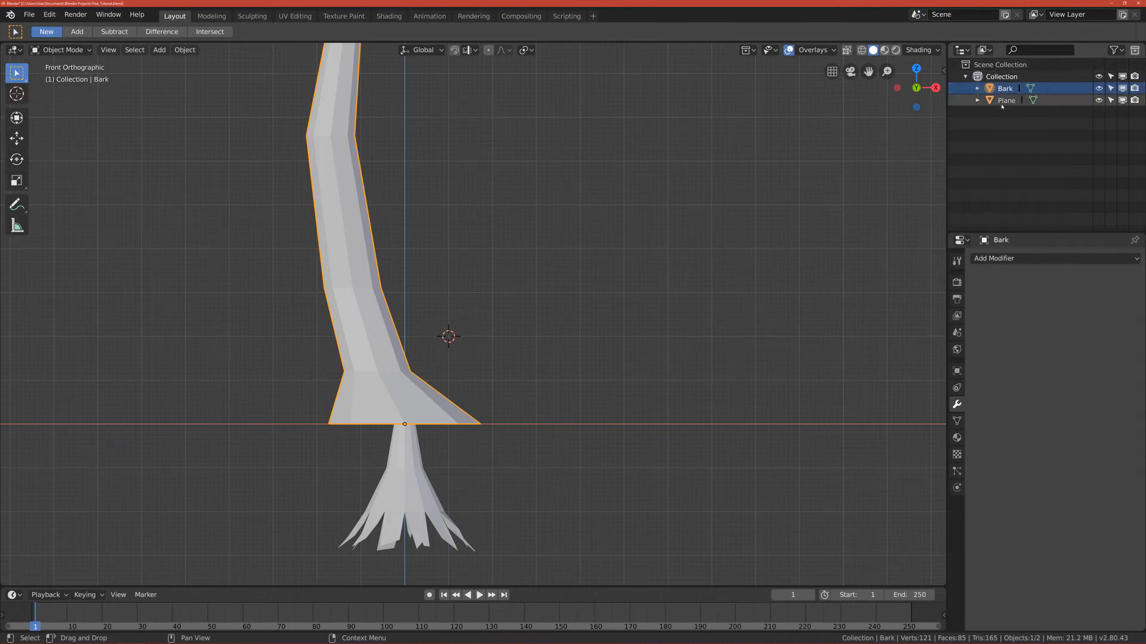
# Rename the foliage object Leaves
pyautogui.doubleClick(1005, 100)
pyautogui.write('Leave')
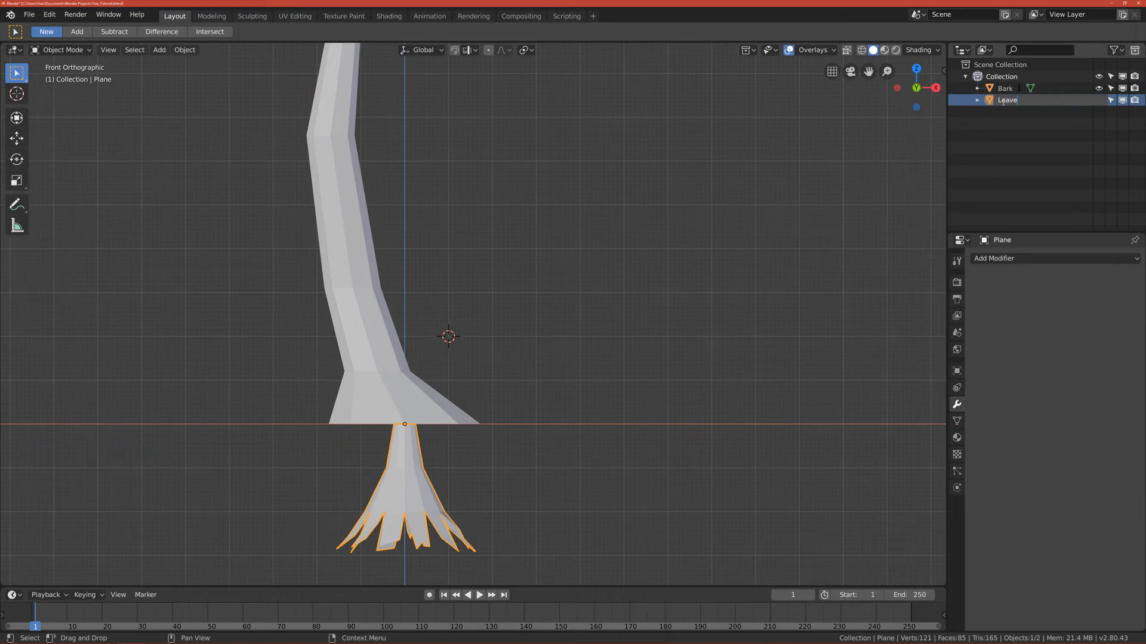
pyautogui.write('s')
pyautogui.press('Return')
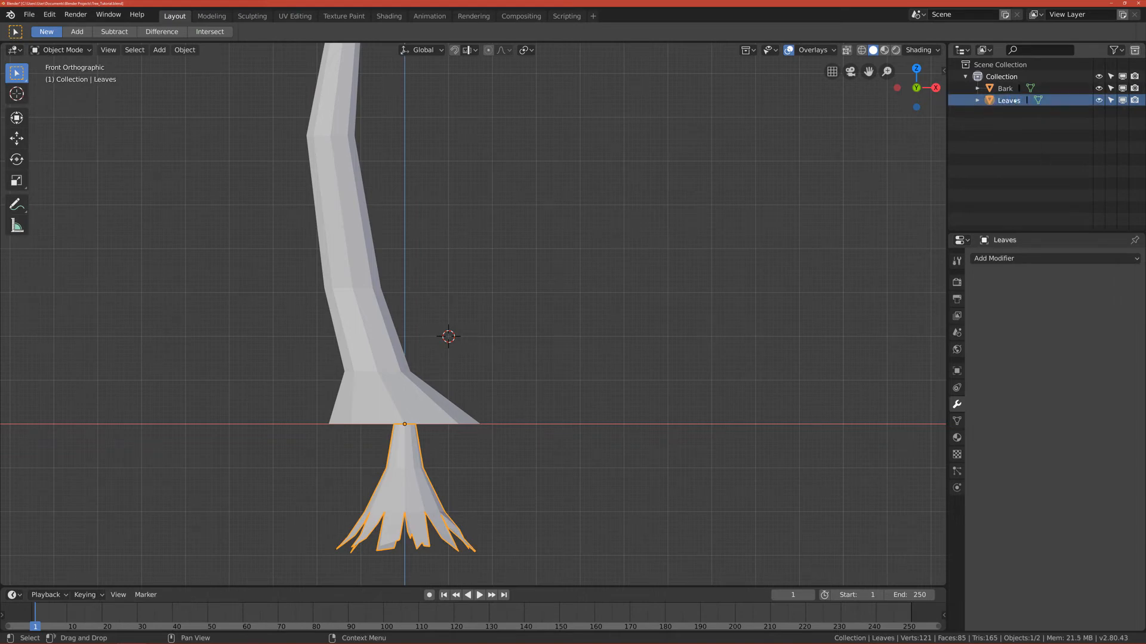
pyautogui.scroll(-1, 737, 244)
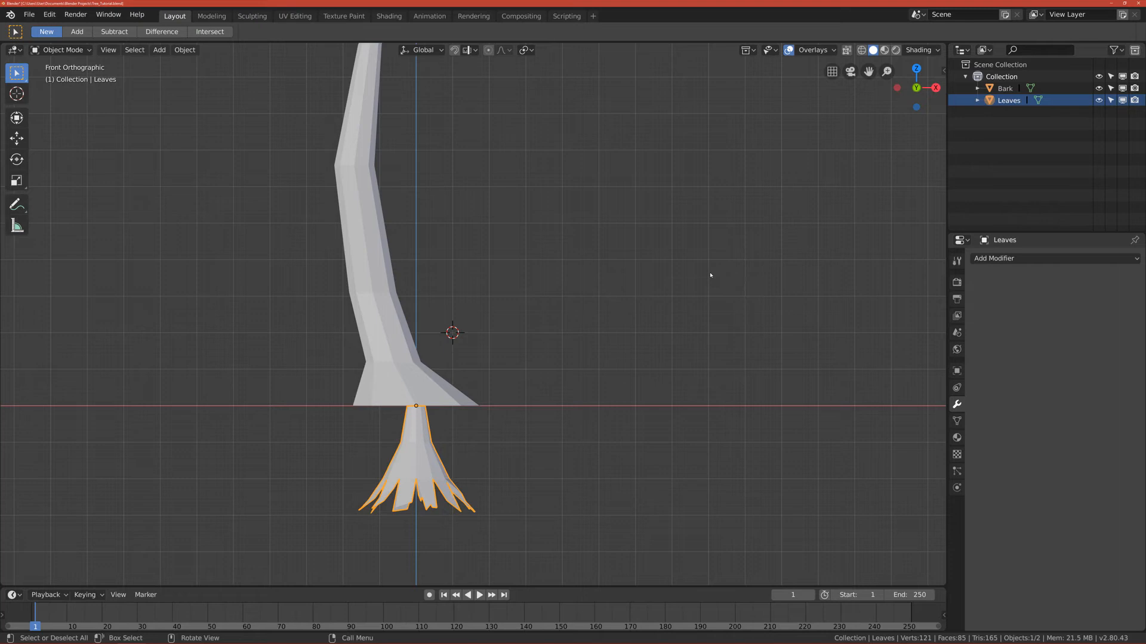
pyautogui.scroll(-1, 717, 272)
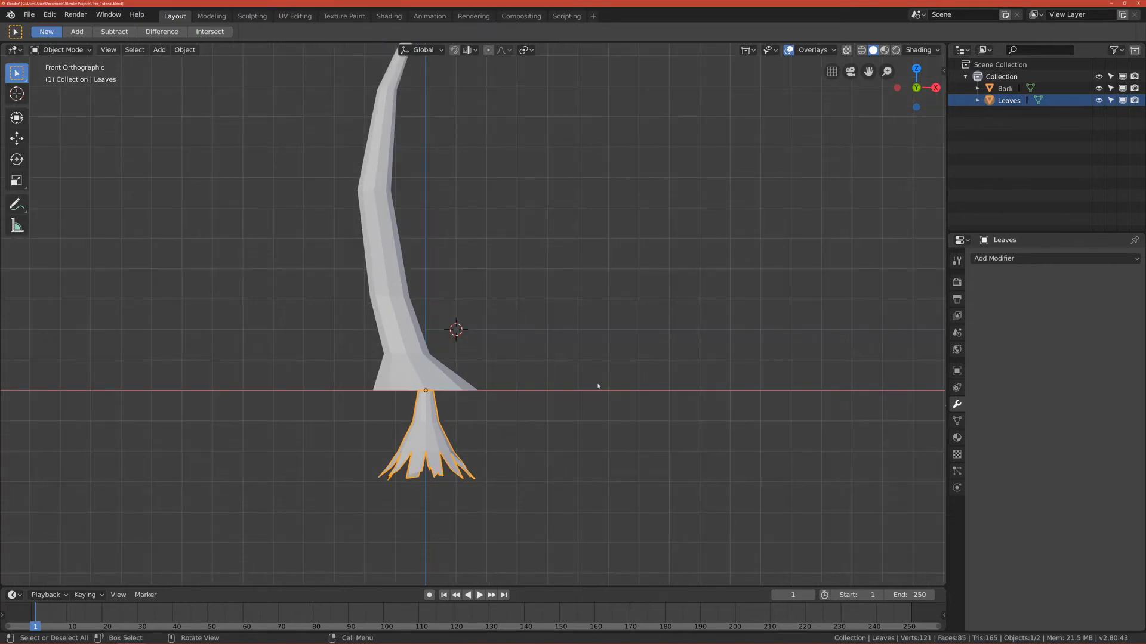
pyautogui.scroll(-2, 572, 414)
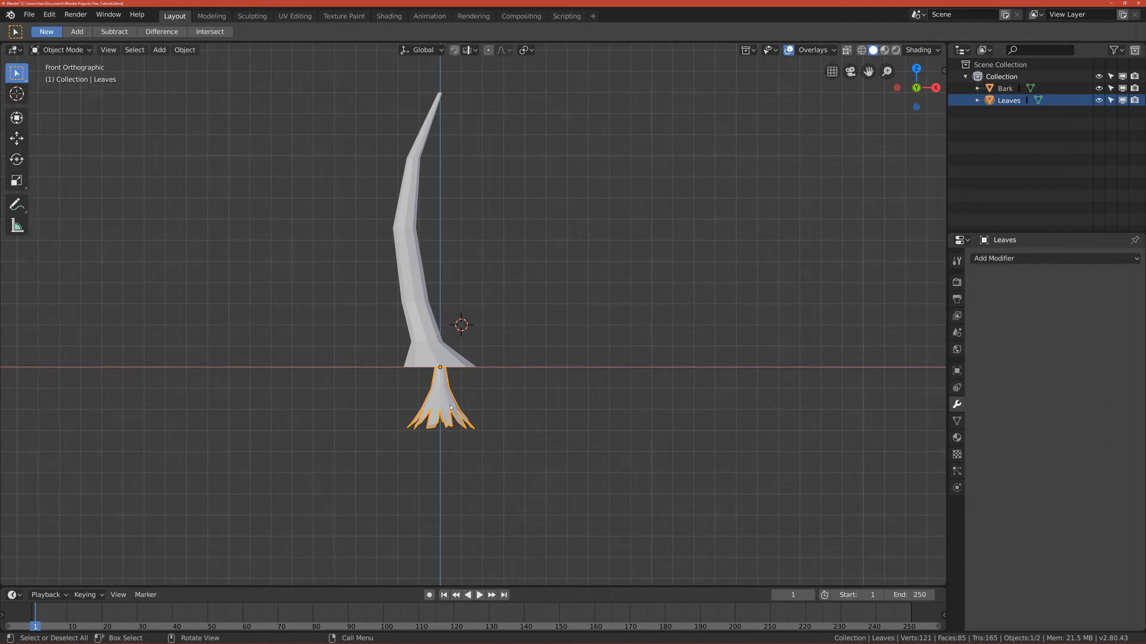
pyautogui.press('s')
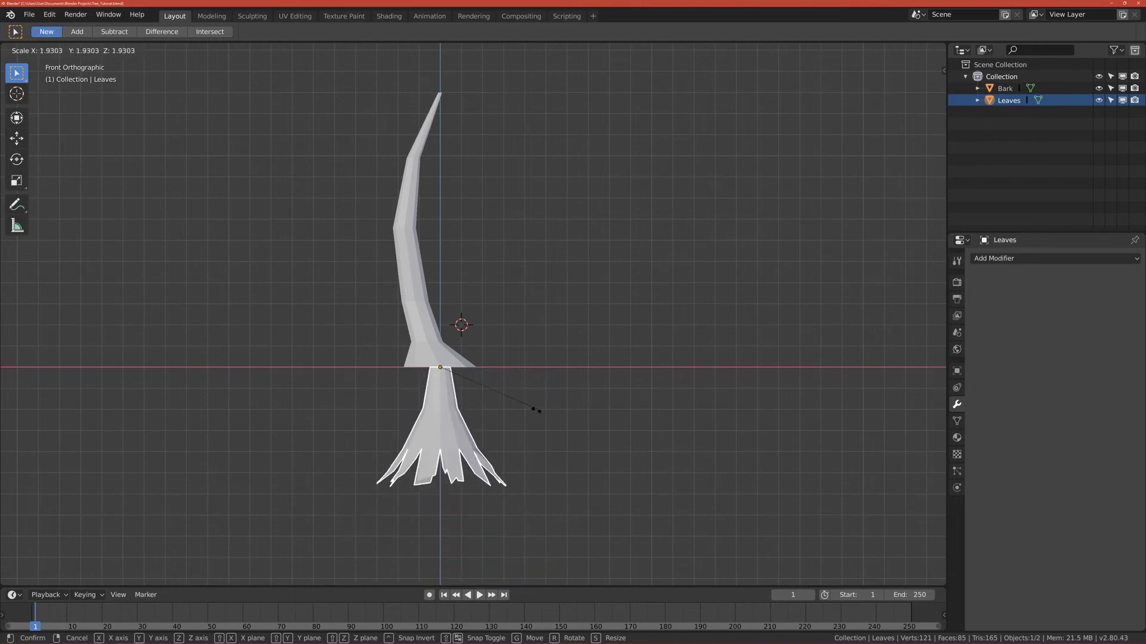
pyautogui.press('z')
pyautogui.press('x')
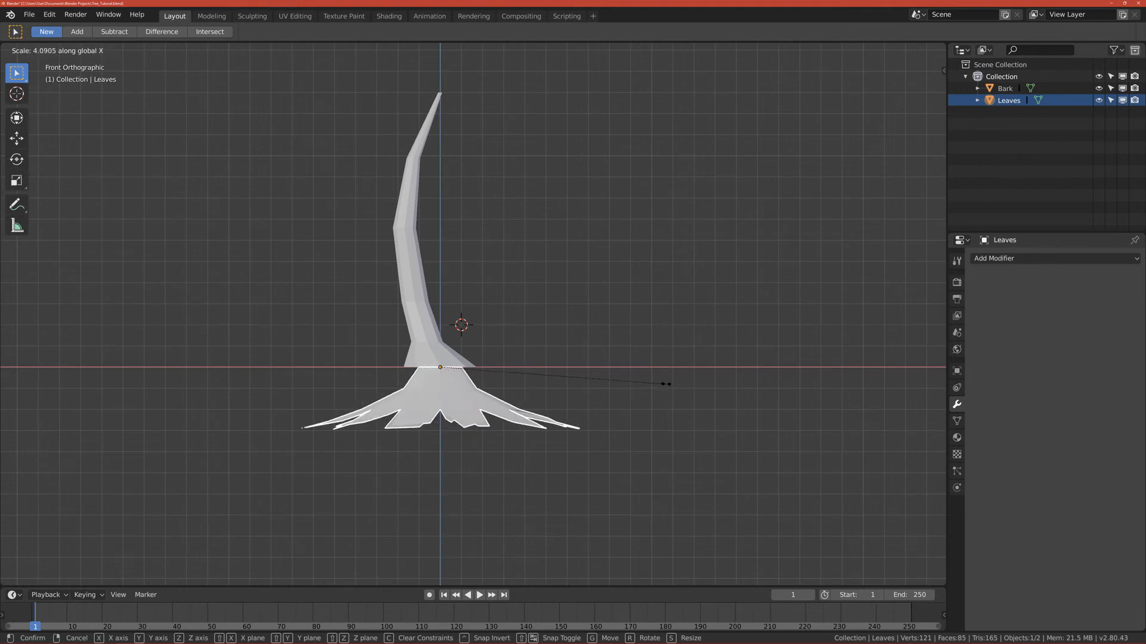
pyautogui.press('Escape')
pyautogui.scroll(-1, 566, 391)
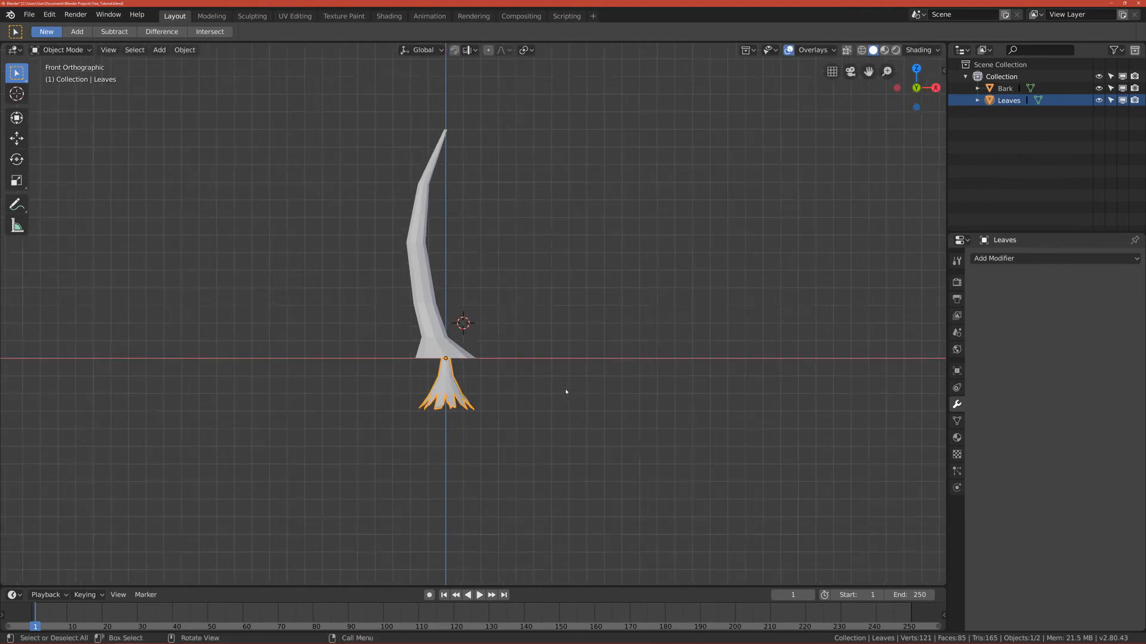
# Duplicate the Leaves object and move the copy 16 m along X, well away from the trunk
pyautogui.press('shift')
pyautogui.hotkey('shift', 'd')
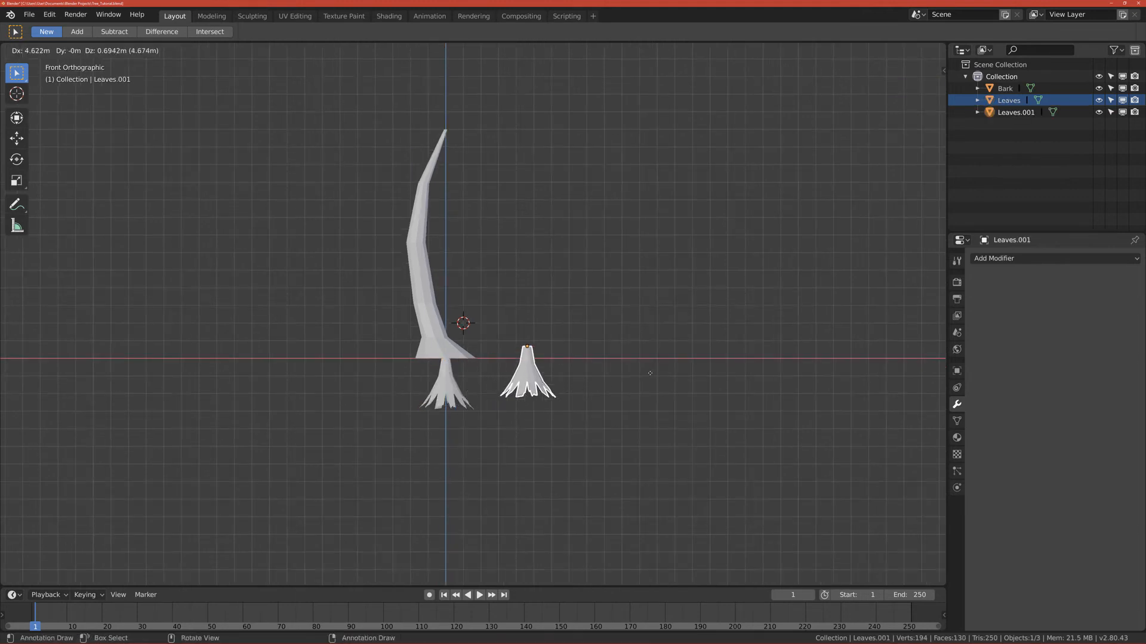
pyautogui.press('x')
pyautogui.click(842, 393)
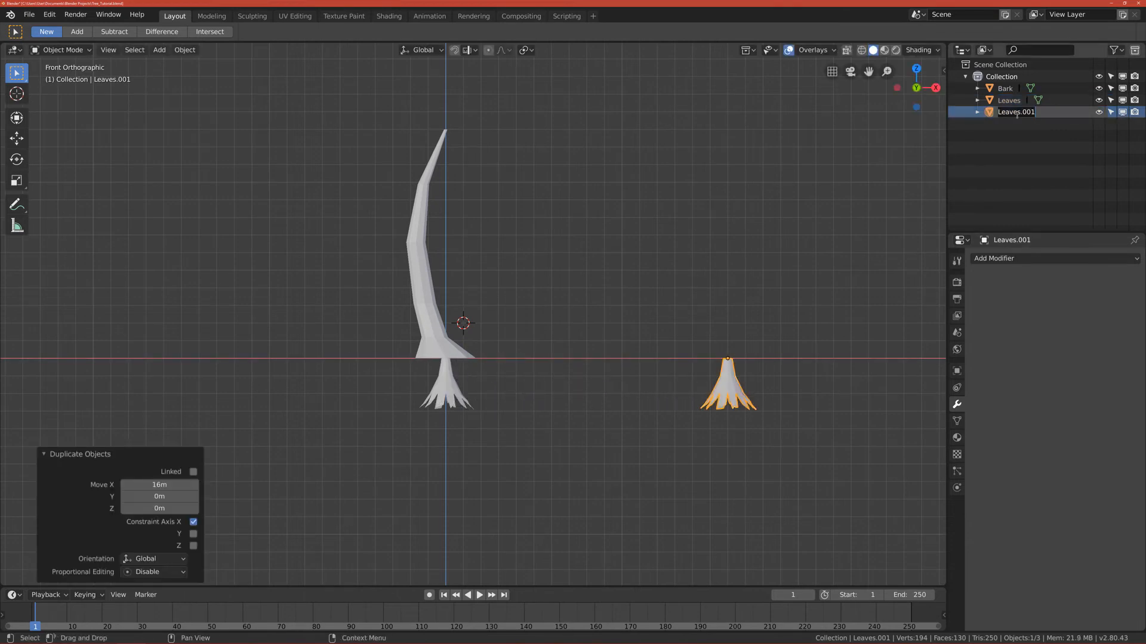
# Rename the duplicated foliage object Leaves_copy
pyautogui.press('BackSpace')
pyautogui.press('BackSpace')
pyautogui.press('BackSpace')
pyautogui.press('BackSpace')
pyautogui.press('BackSpace')
pyautogui.write('s_copy')
pyautogui.press('Return')
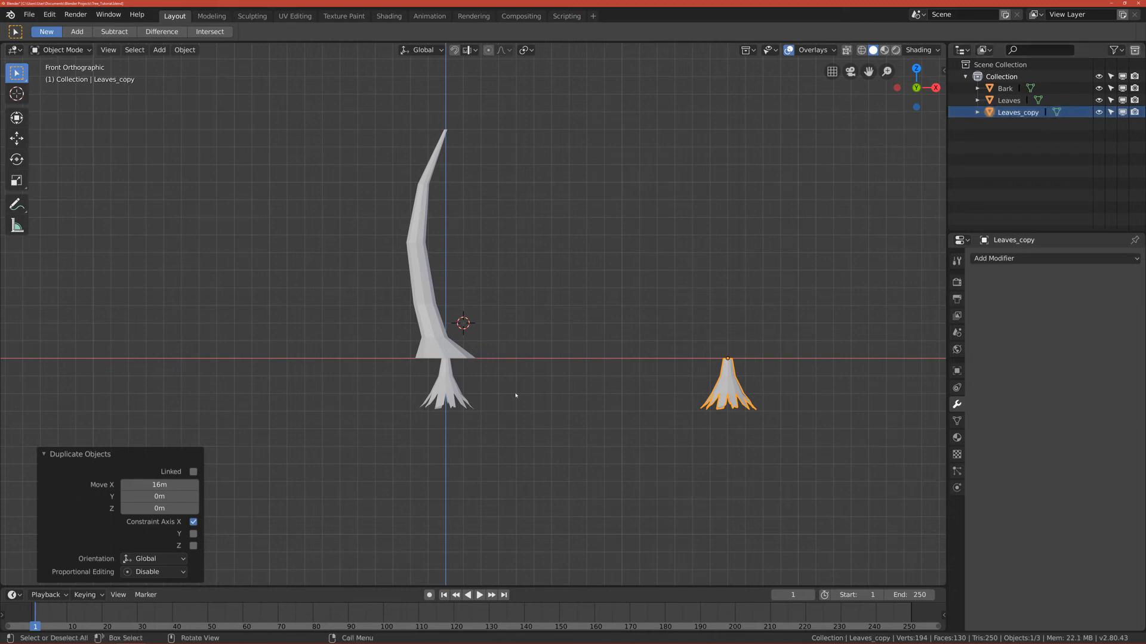
# Scale the original Leaves object beneath the trunk up uniformly by about 2.18
pyautogui.click(455, 385)
pyautogui.scroll(2, 460, 399)
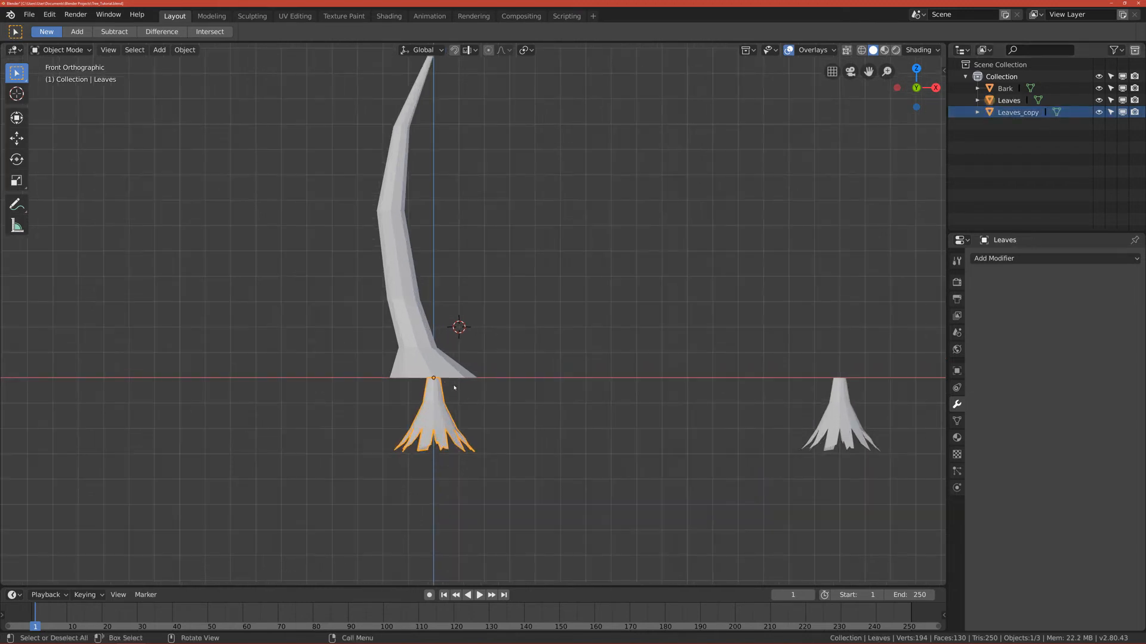
pyautogui.scroll(-1, 409, 371)
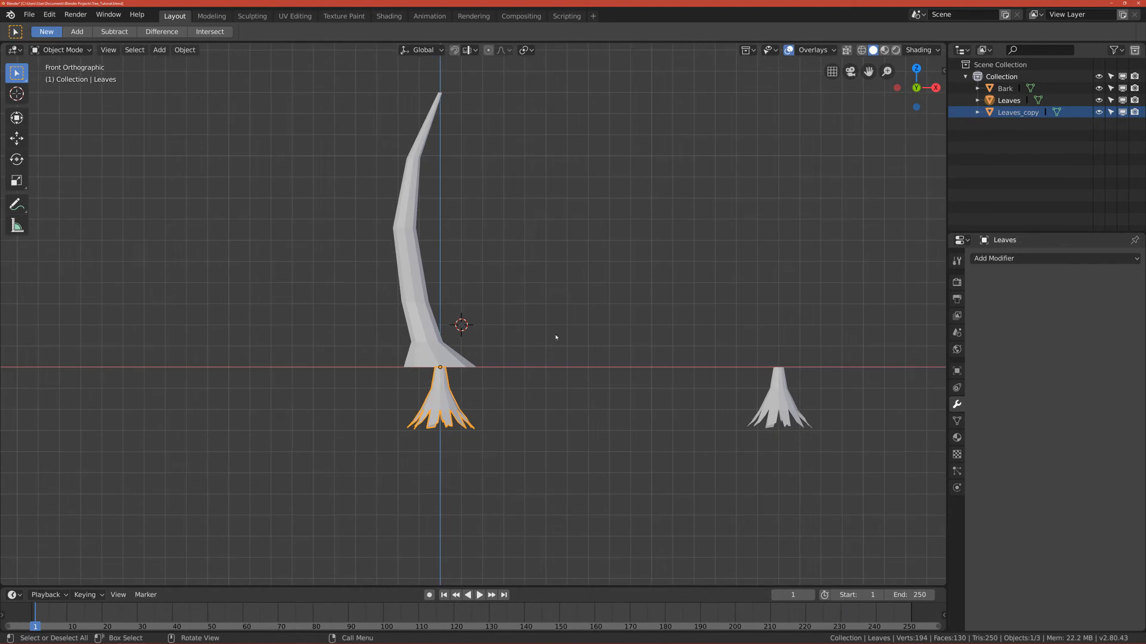
pyautogui.press('s')
pyautogui.click(587, 344)
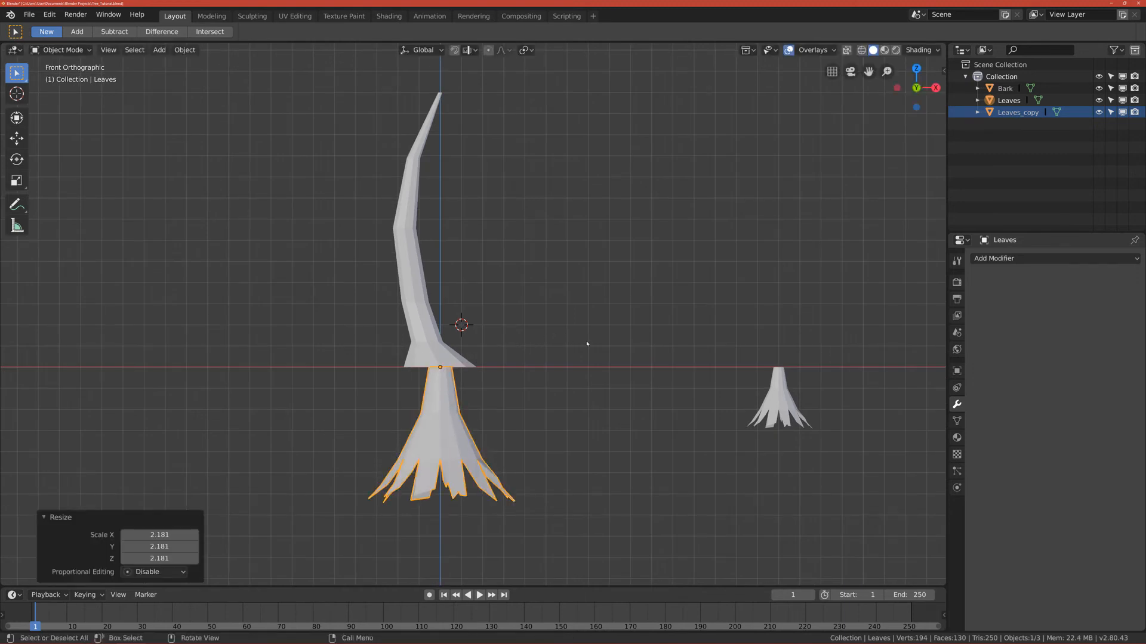
# Move the enlarged foliage up around the trunk and rotate it about -5.7° in the front view
pyautogui.press('g')
pyautogui.click(501, 261)
pyautogui.press('r')
pyautogui.click(495, 231)
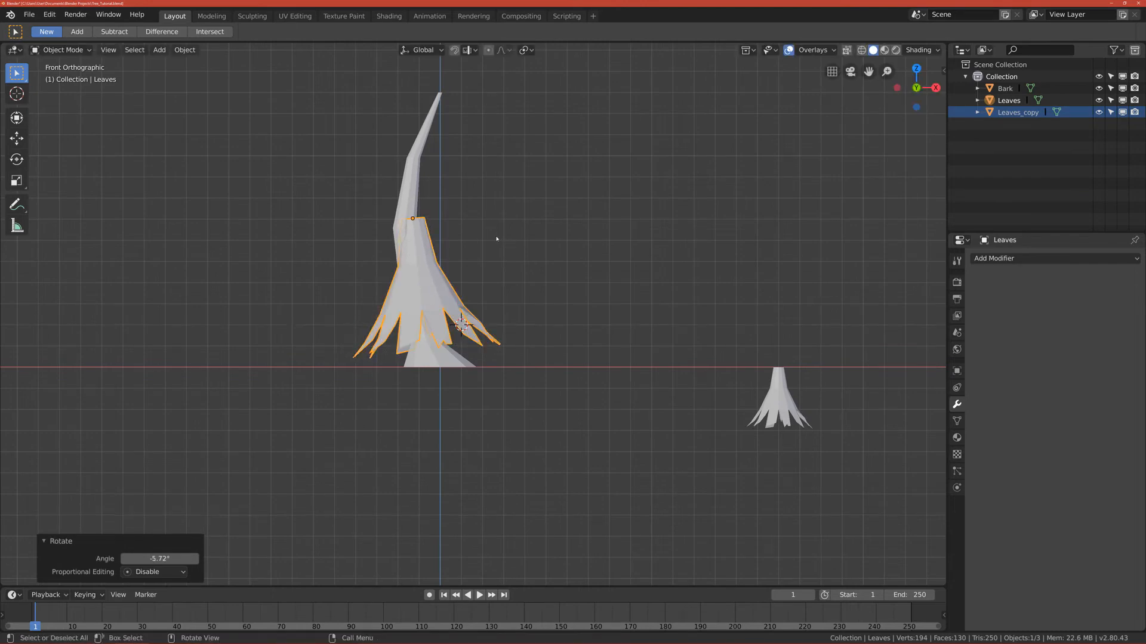
# Center the foliage on the trunk by moving it about -0.44 m in X and -0.13 m in Z, and rotate it another -3.2°
pyautogui.scroll(3, 495, 239)
pyautogui.press('g')
pyautogui.click(519, 221)
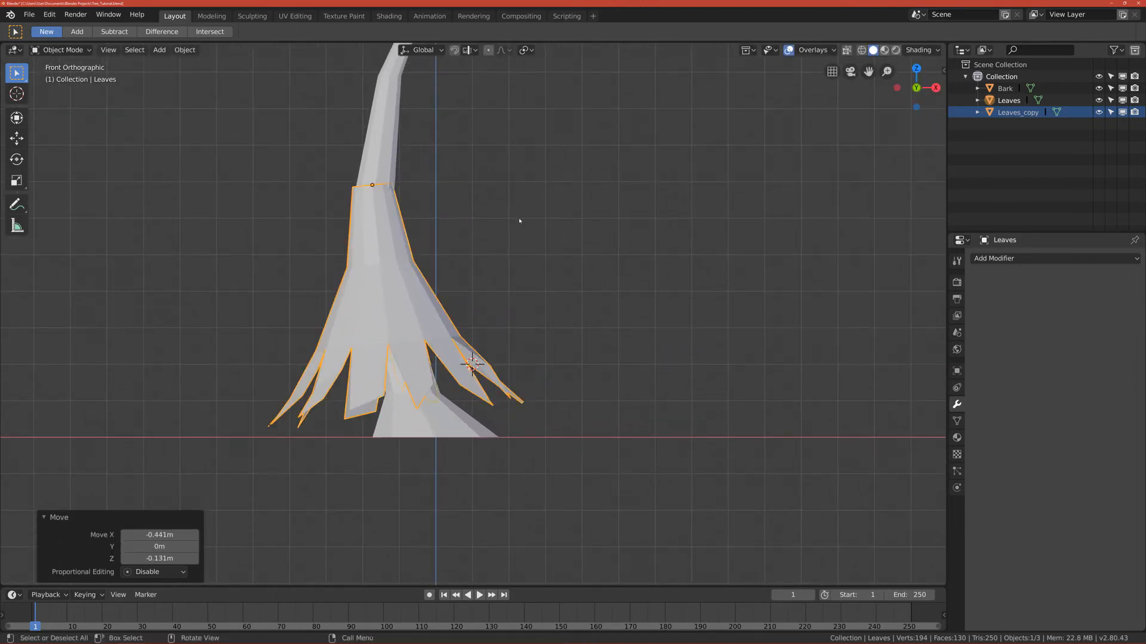
pyautogui.scroll(-6, 519, 221)
pyautogui.scroll(5, 517, 223)
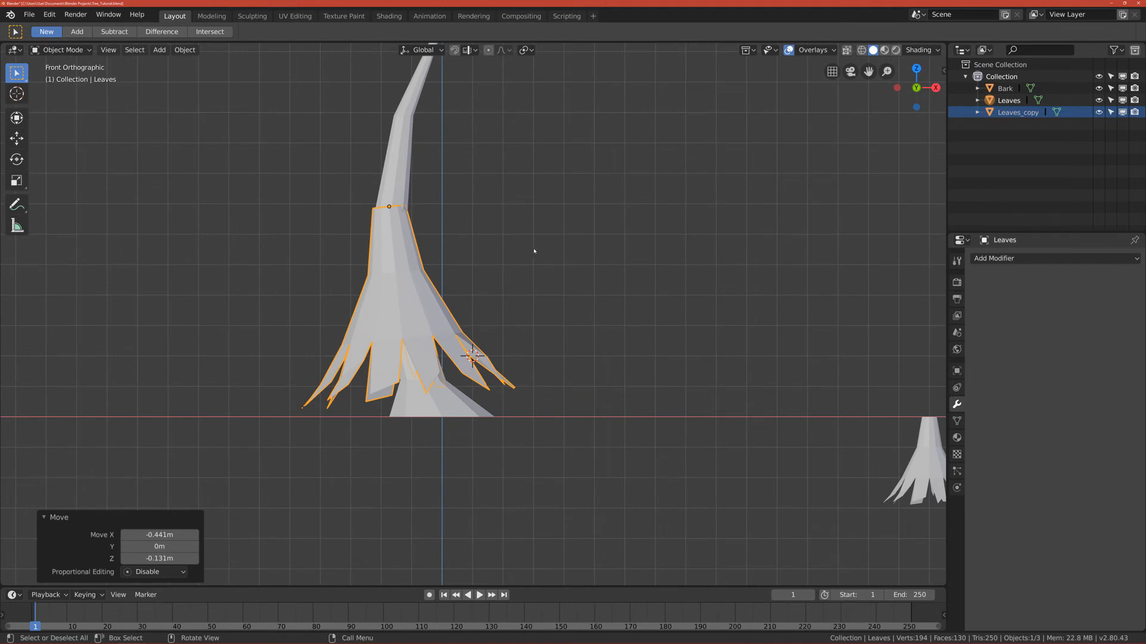
pyautogui.press('r')
pyautogui.click(588, 246)
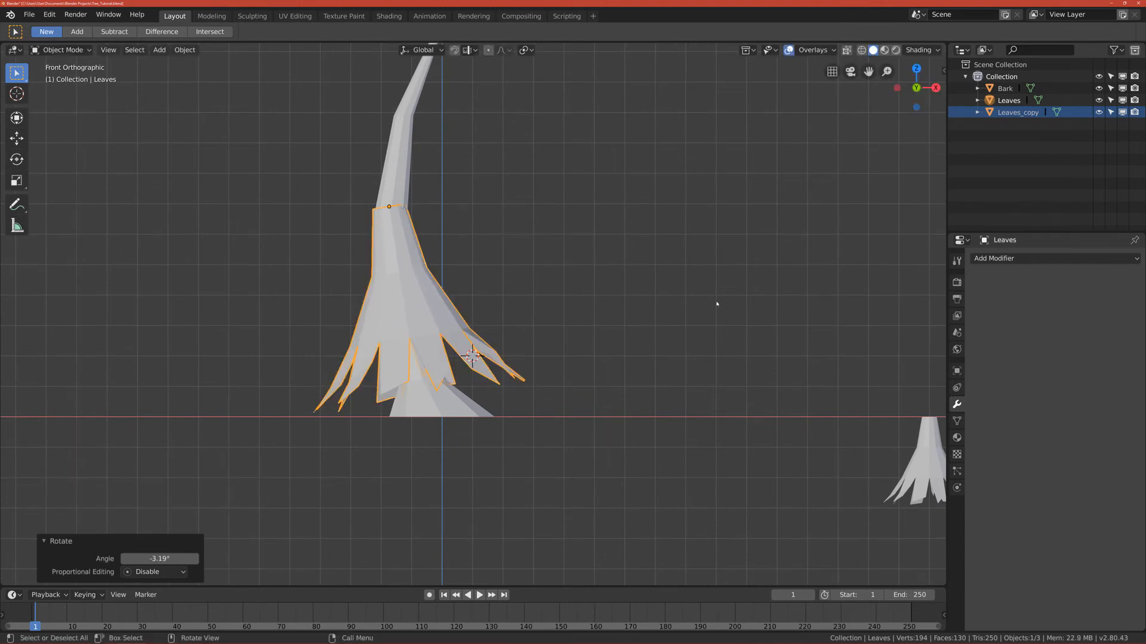
# Flatten the foliage layer along its local Z axis to a scale of about 0.42
pyautogui.press('s')
pyautogui.press('z')
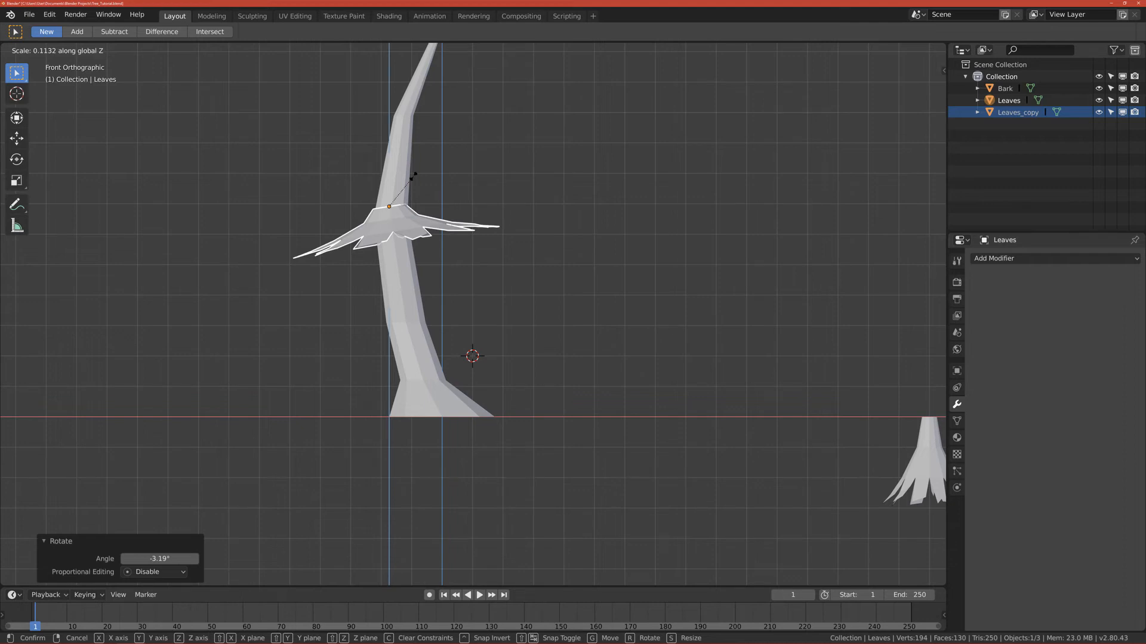
pyautogui.press('z')
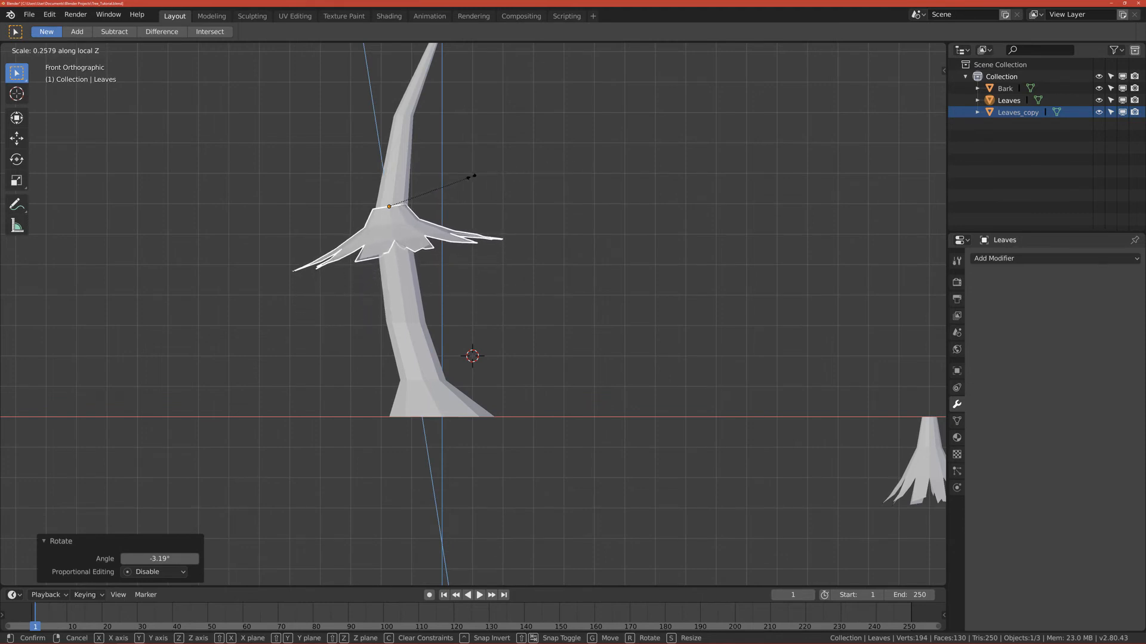
pyautogui.click(528, 170)
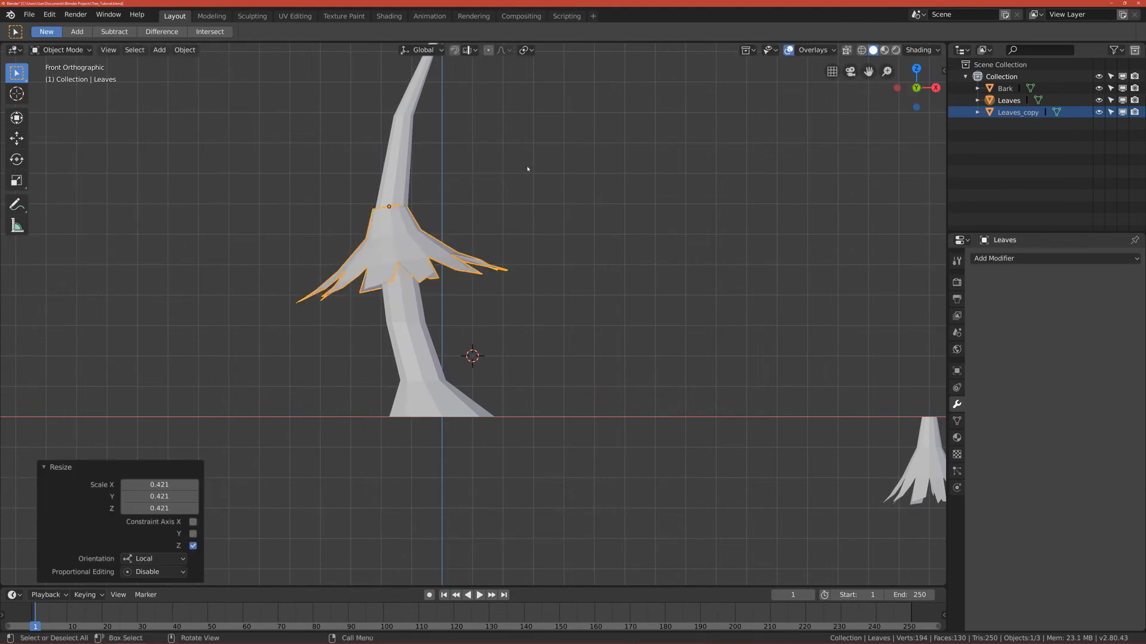
# Lower the foliage layer about 1.59 m along the trunk and enlarge it uniformly by about 1.08
pyautogui.press('g')
pyautogui.click(510, 230)
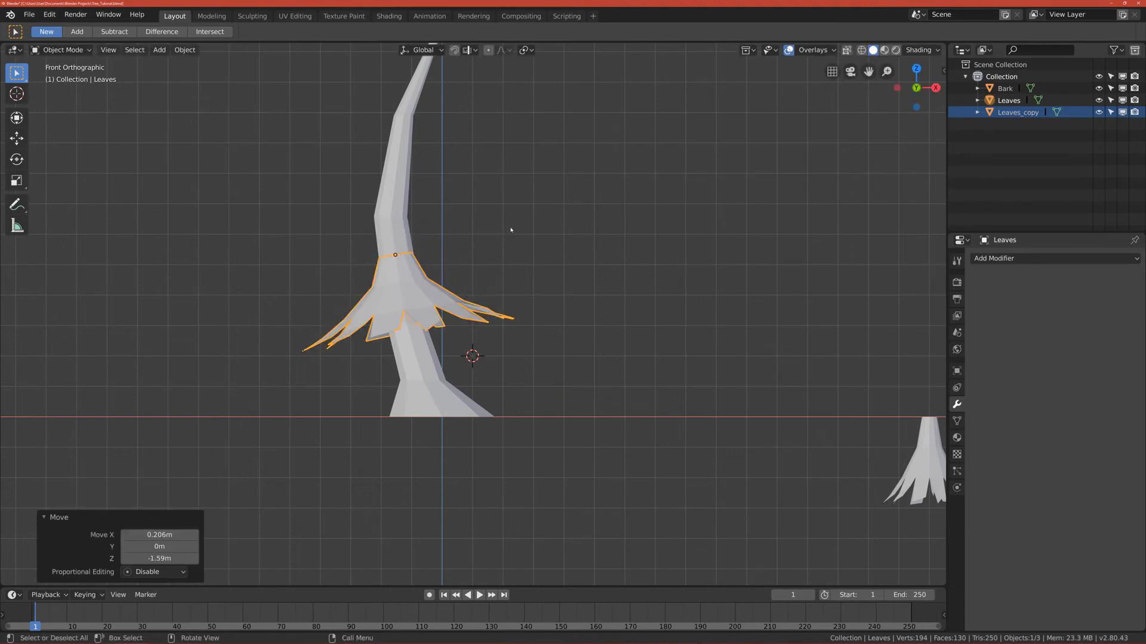
pyautogui.press('s')
pyautogui.click(534, 227)
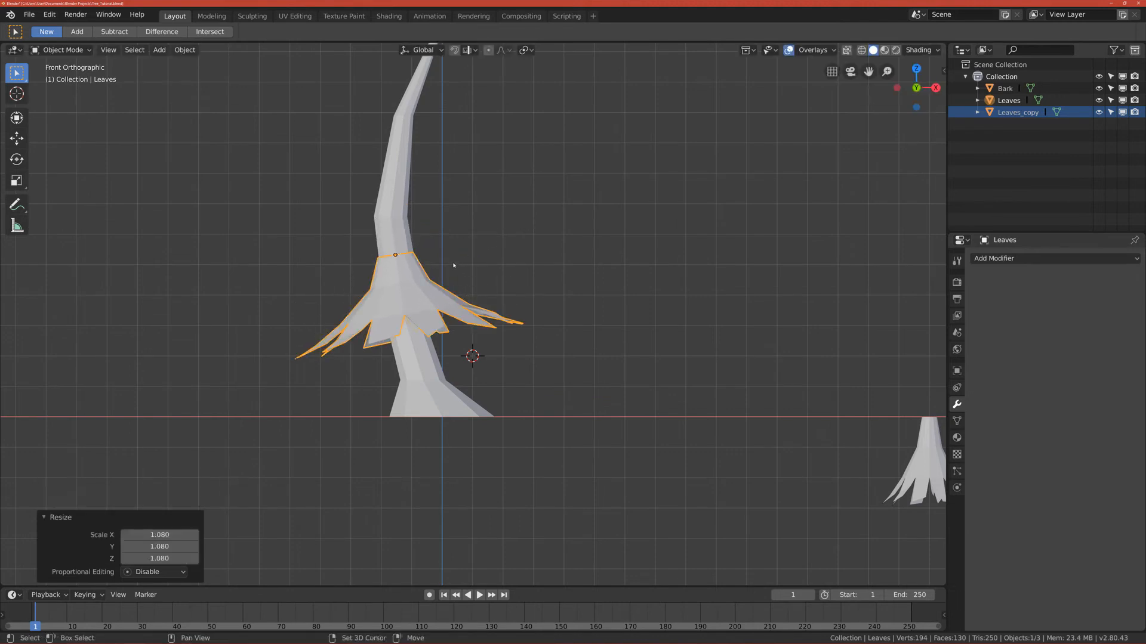
# Duplicate the bottom foliage layer higher up the trunk, scale the copy down slightly and rotate it about 5.2°
pyautogui.hotkey('shift', 'd')
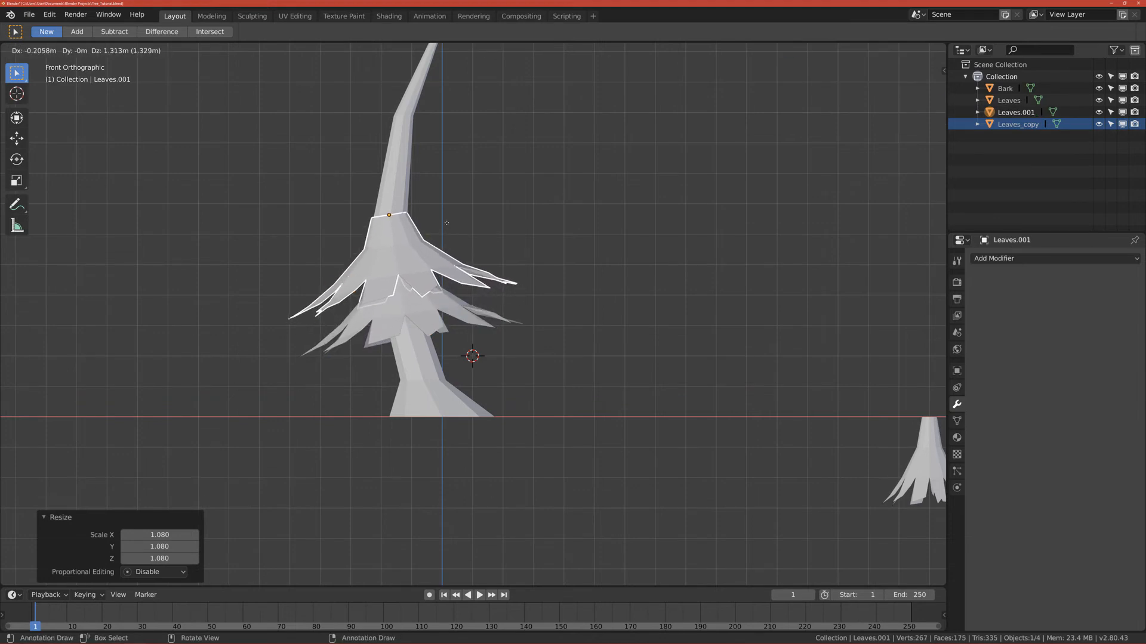
pyautogui.click(444, 223)
pyautogui.press('s')
pyautogui.click(582, 238)
pyautogui.press('r')
pyautogui.click(583, 250)
# Center the second foliage layer on the trunk, finishing with a shift of about -0.07 m along X
pyautogui.press('g')
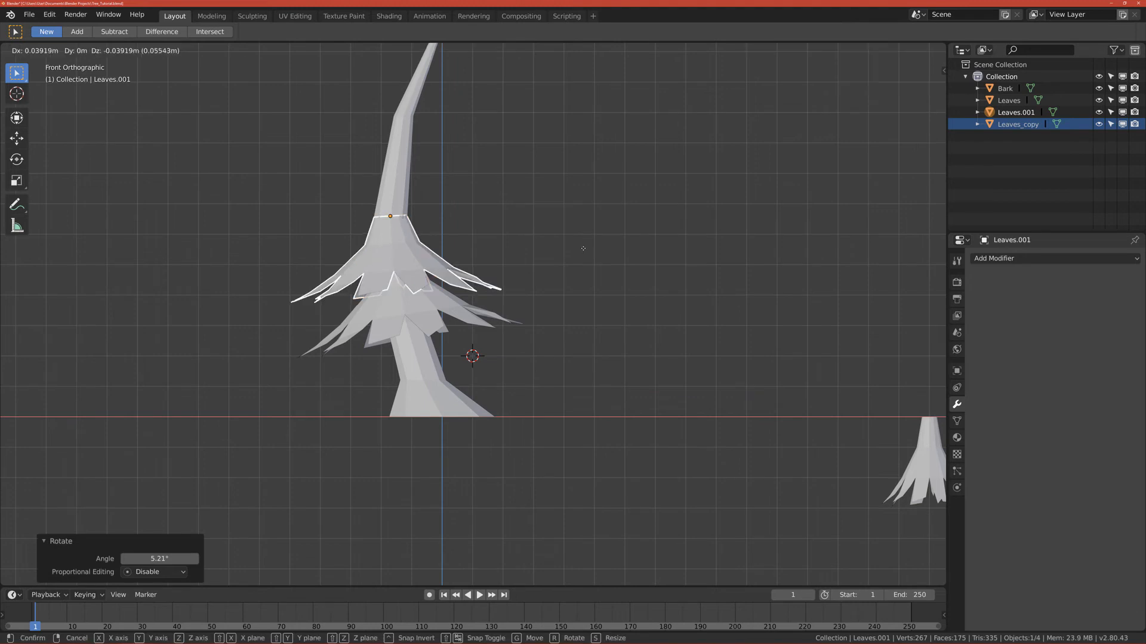
pyautogui.click(586, 252)
pyautogui.keyDown('shift'); pyautogui.moveTo(424, 228); pyautogui.dragTo(398, 306, button='middle'); pyautogui.keyUp('shift')
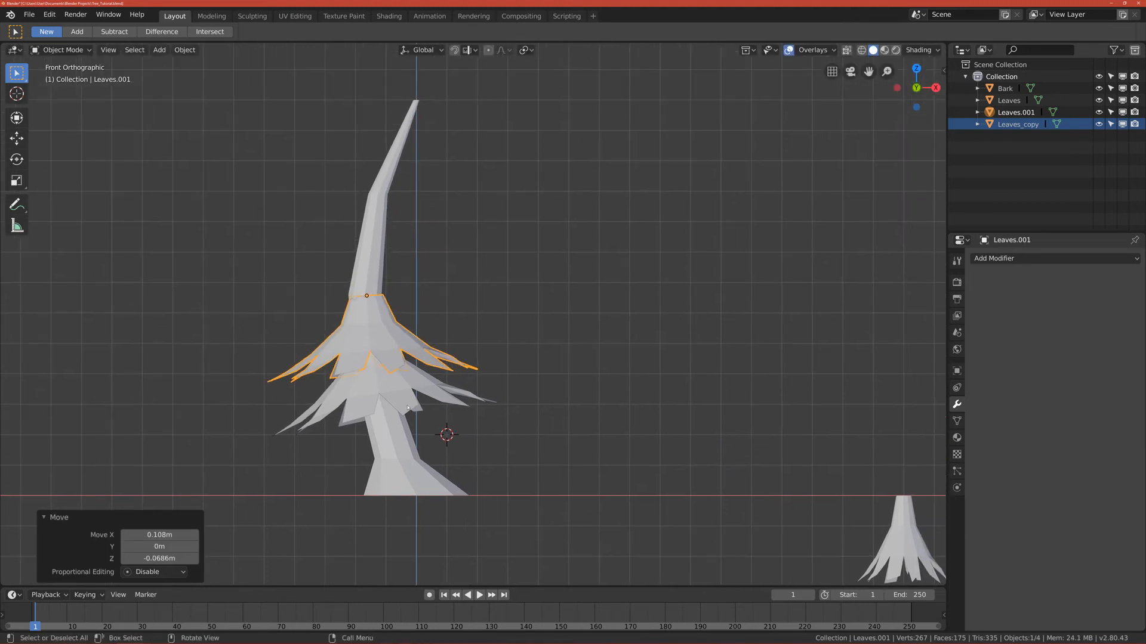
pyautogui.press('g')
pyautogui.press('x')
pyautogui.click(390, 353)
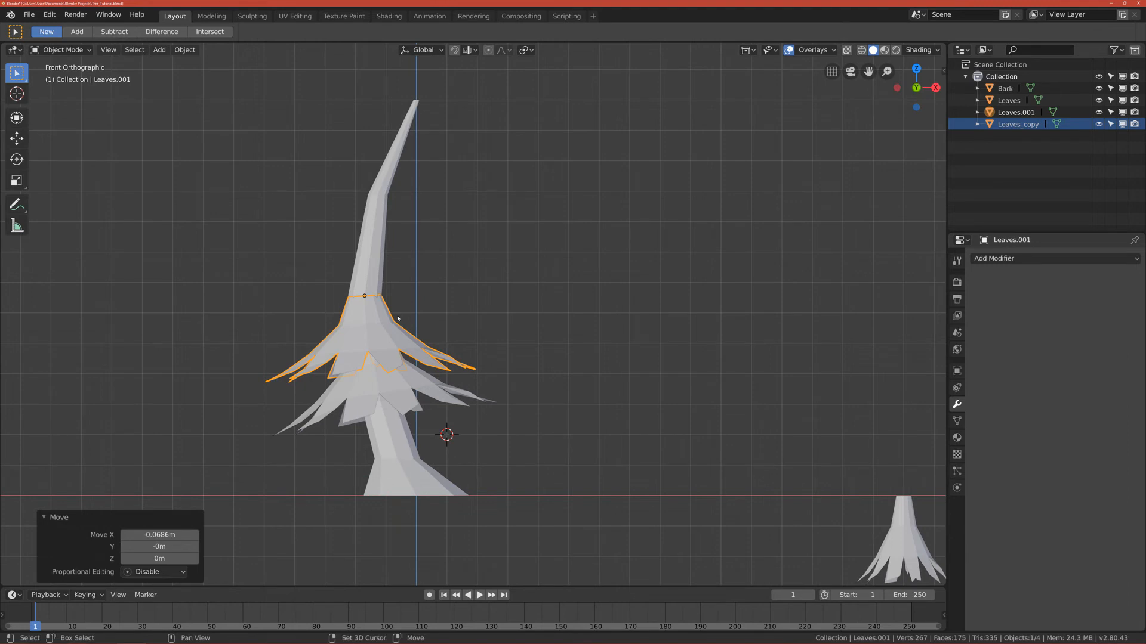
# Duplicate the second layer about 1.53 m upward as a third layer, tilt it to follow the trunk and lower it about 0.17 m
pyautogui.hotkey('shift', 'd')
pyautogui.click(440, 259)
pyautogui.press('r')
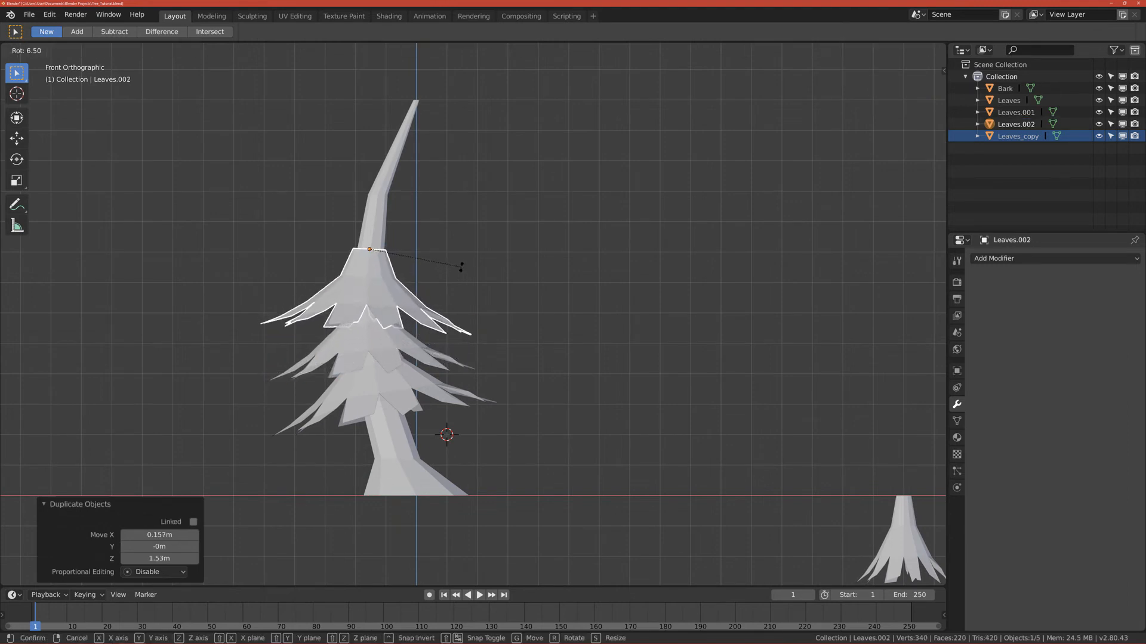
pyautogui.click(461, 267)
pyautogui.press('g')
pyautogui.click(460, 276)
# Stretch the third layer by about 1.19 along local Z, raise it about 0.25 m and scale it down slightly
pyautogui.press('s')
pyautogui.press('z')
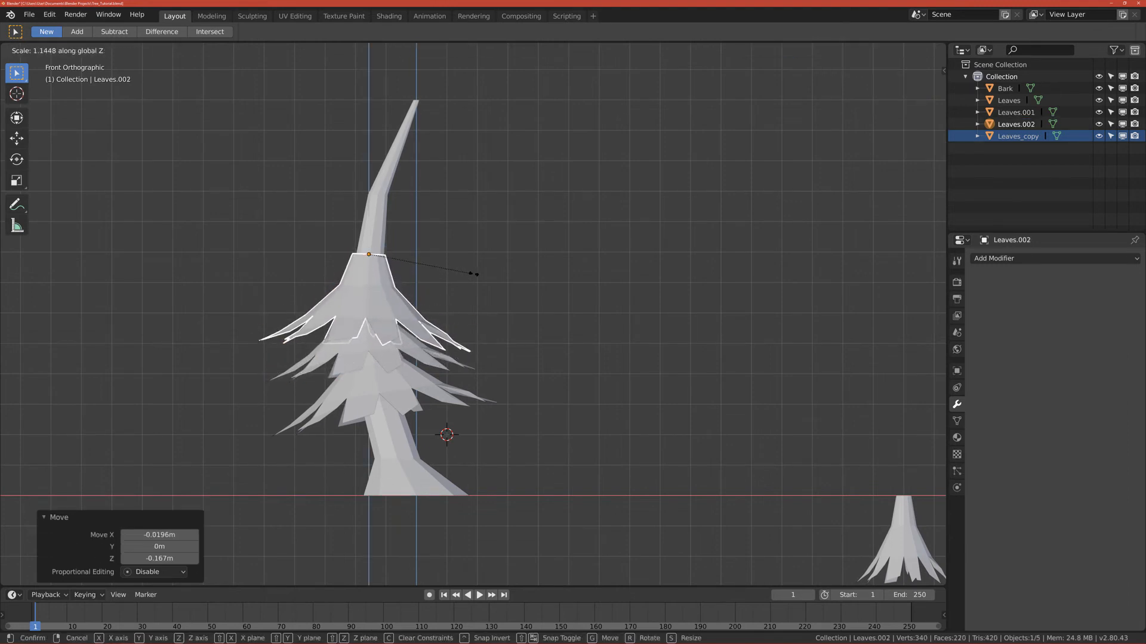
pyautogui.press('z')
pyautogui.click(479, 273)
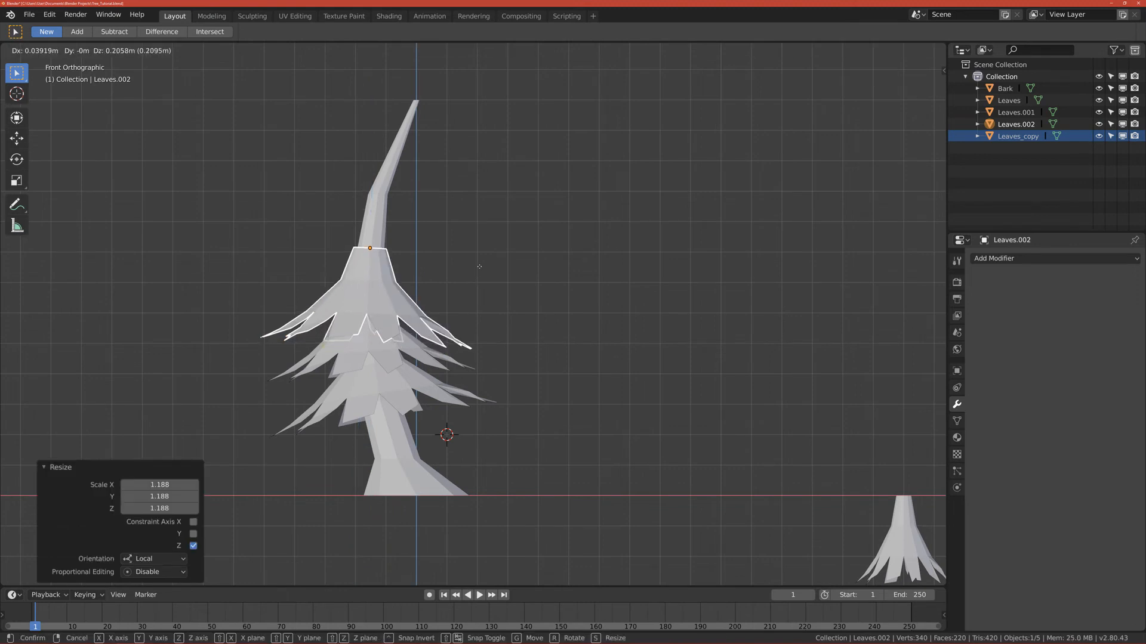
pyautogui.press('g')
pyautogui.click(497, 277)
pyautogui.press('s')
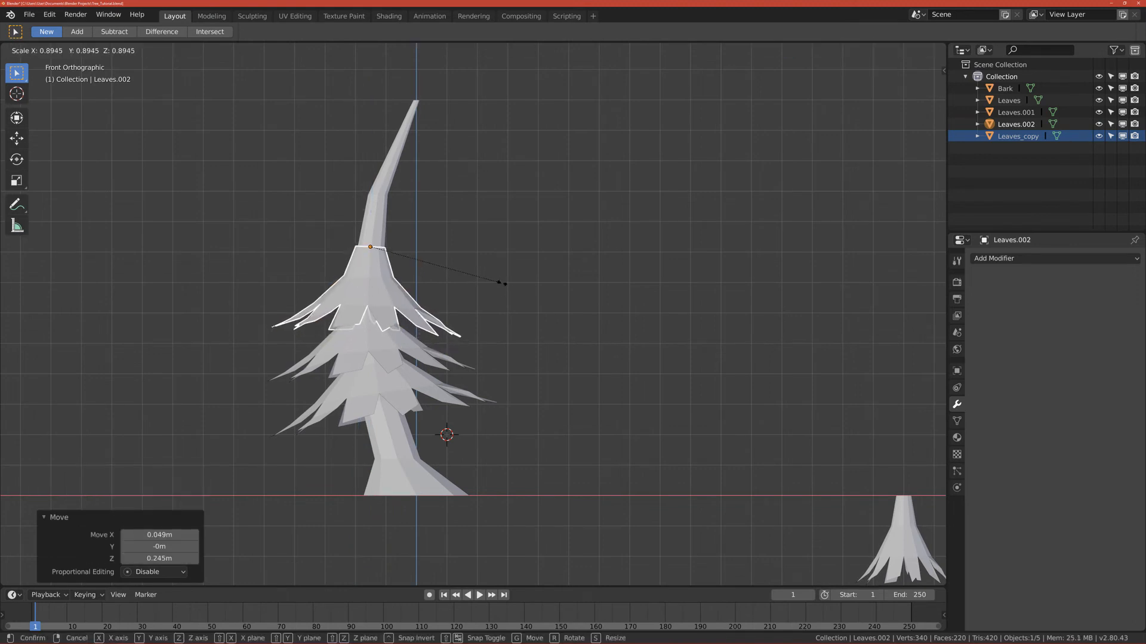
pyautogui.click(504, 281)
# Duplicate the third layer further up the trunk as a fourth layer, rotating the copy to the trunk's lean and adjusting its size
pyautogui.keyDown('shift'); pyautogui.moveTo(380, 281); pyautogui.dragTo(375, 305, button='middle'); pyautogui.keyUp('shift')
pyautogui.hotkey('shift', 'd')
pyautogui.click(382, 267)
pyautogui.press('r')
pyautogui.click(474, 251)
pyautogui.press('s')
pyautogui.click(484, 267)
# Duplicate a fifth layer higher on the trunk and narrow it to about 0.705 on its local X and Y axes only
pyautogui.hotkey('shift', 'd')
pyautogui.click(496, 224)
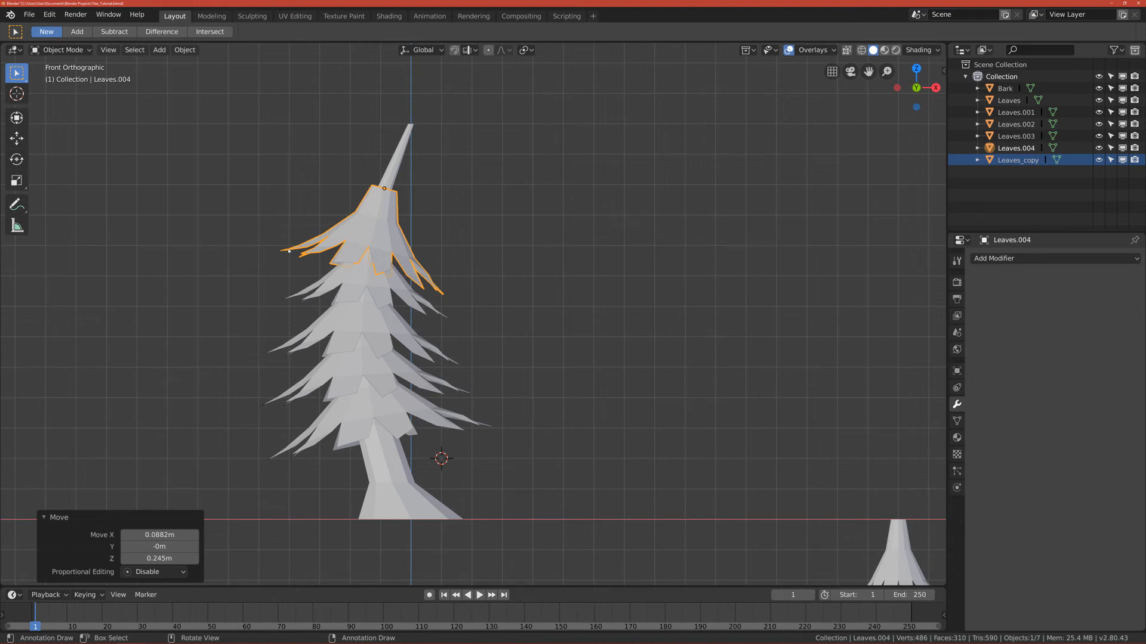
pyautogui.press('s')
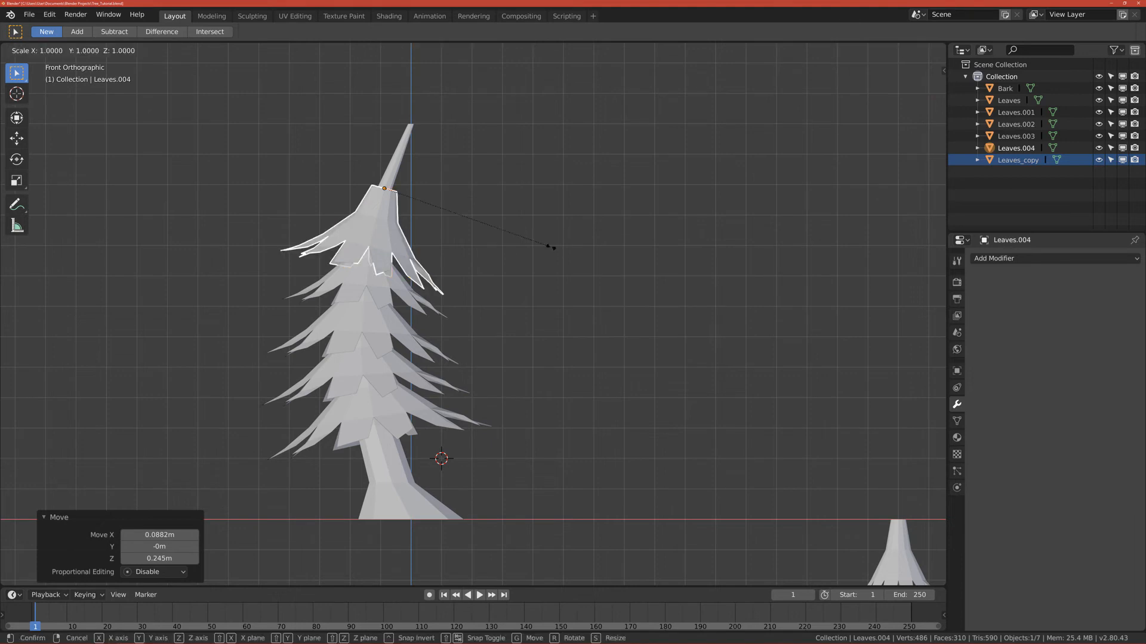
pyautogui.hotkey('shift', 'z')
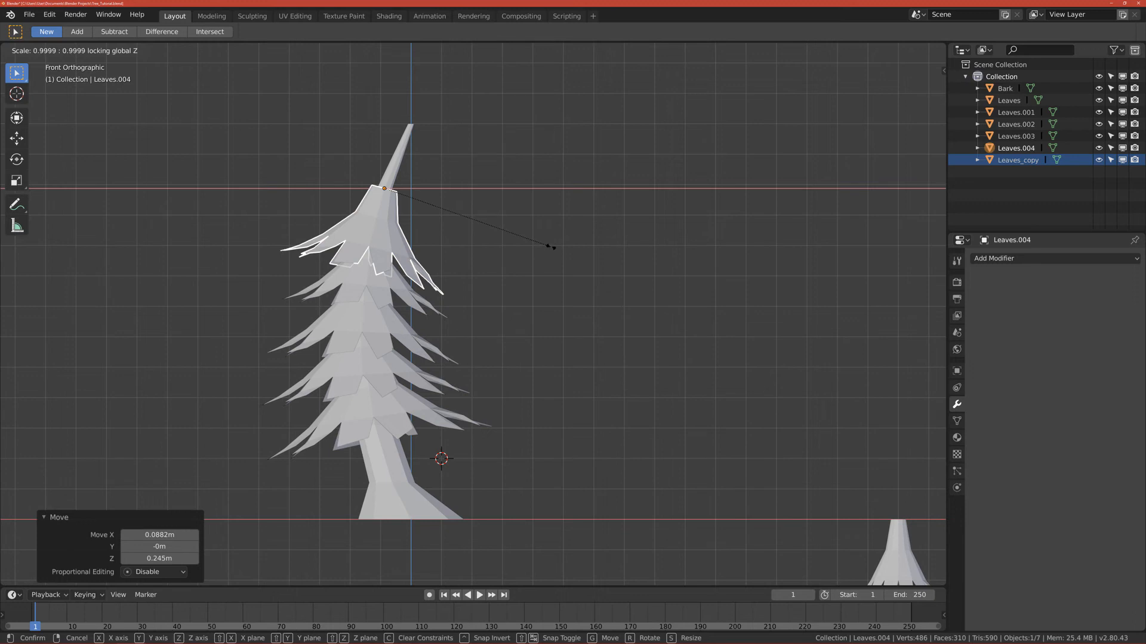
pyautogui.hotkey('shift', 'z')
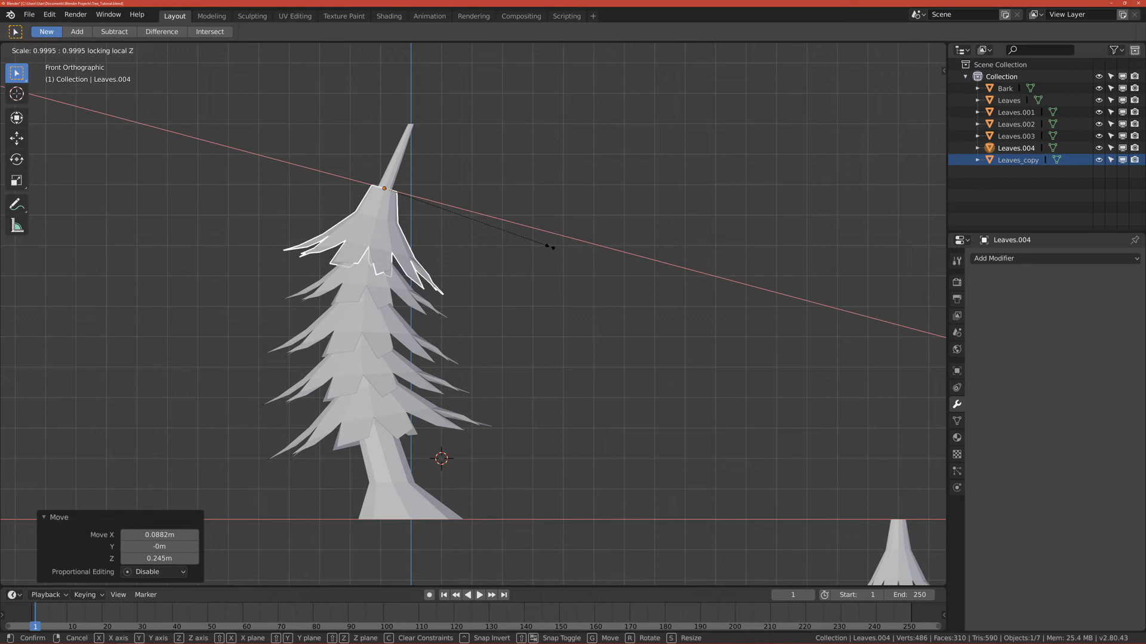
pyautogui.click(503, 232)
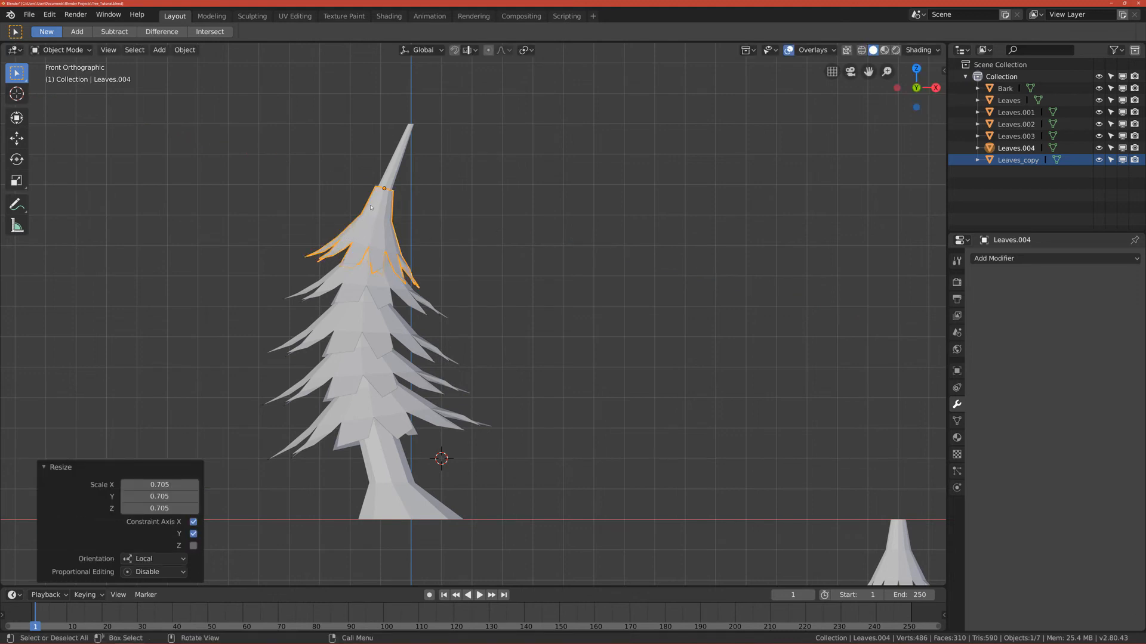
# Duplicate the fifth layer upward as a sixth layer, rotate it about 8.4° and align it with the trunk
pyautogui.keyDown('shift'); pyautogui.moveTo(371, 207); pyautogui.dragTo(352, 248, button='middle'); pyautogui.keyUp('shift')
pyautogui.hotkey('shift', 'd')
pyautogui.click(449, 208)
pyautogui.press('r')
pyautogui.click(446, 218)
pyautogui.press('g')
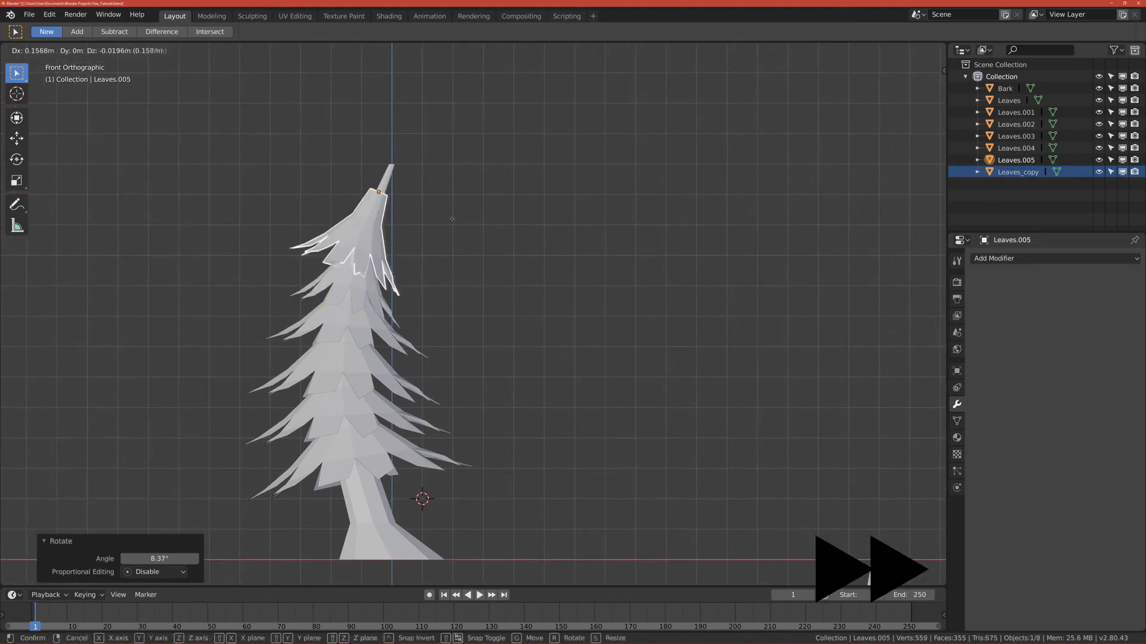
pyautogui.click(452, 219)
# Scale the sixth foliage layer along its local Z axis and reposition it on the trunk
pyautogui.press('s')
pyautogui.press('z')
pyautogui.press('z')
pyautogui.click(530, 219)
pyautogui.press('g')
pyautogui.click(526, 218)
# Narrow the sixth layer along its local X axis, rotate it about -4.8° and fit it around the upper trunk
pyautogui.press('s')
pyautogui.press('x')
pyautogui.press('x')
pyautogui.click(485, 185)
pyautogui.press('r')
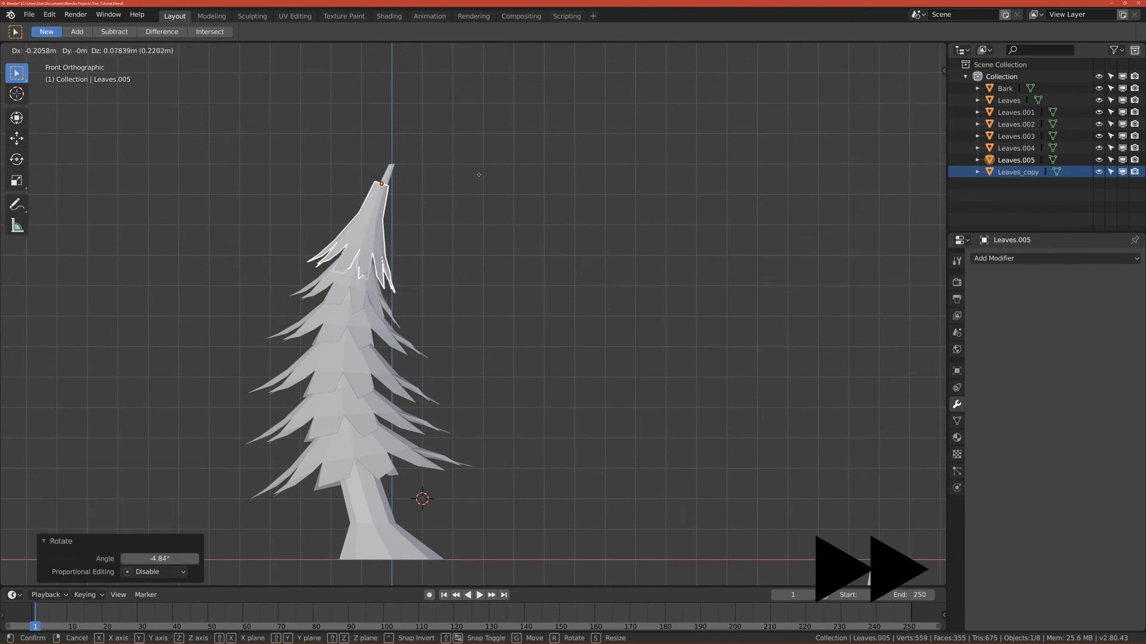
pyautogui.click(481, 176)
# Duplicate the sixth layer up to the trunk's tip as a seventh layer, then rotate and nudge it into line with the tip
pyautogui.hotkey('shift', 'd')
pyautogui.click(491, 133)
pyautogui.press('r')
pyautogui.click(446, 170)
pyautogui.press('g')
pyautogui.click(461, 181)
pyautogui.press('g')
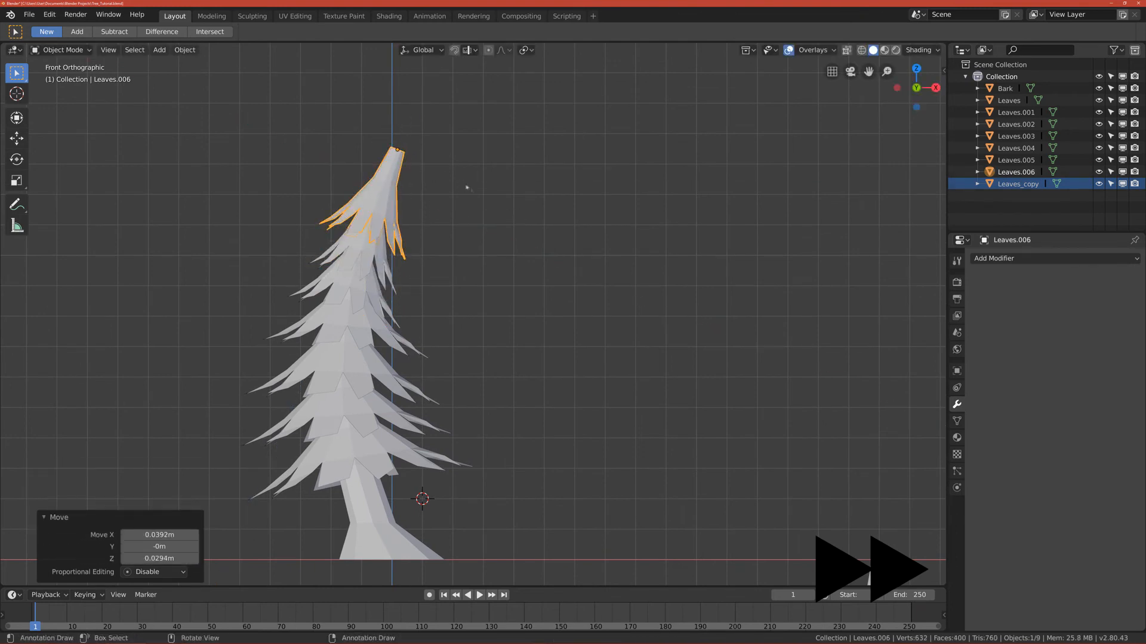
# Scale the seventh foliage layer along its local X and Z axes, reposition it over the trunk's tip and deselect it
pyautogui.press('s')
pyautogui.press('x')
pyautogui.press('x')
pyautogui.click(470, 206)
pyautogui.press('s')
pyautogui.press('z')
pyautogui.press('z')
pyautogui.click(473, 241)
pyautogui.press('g')
pyautogui.click(480, 223)
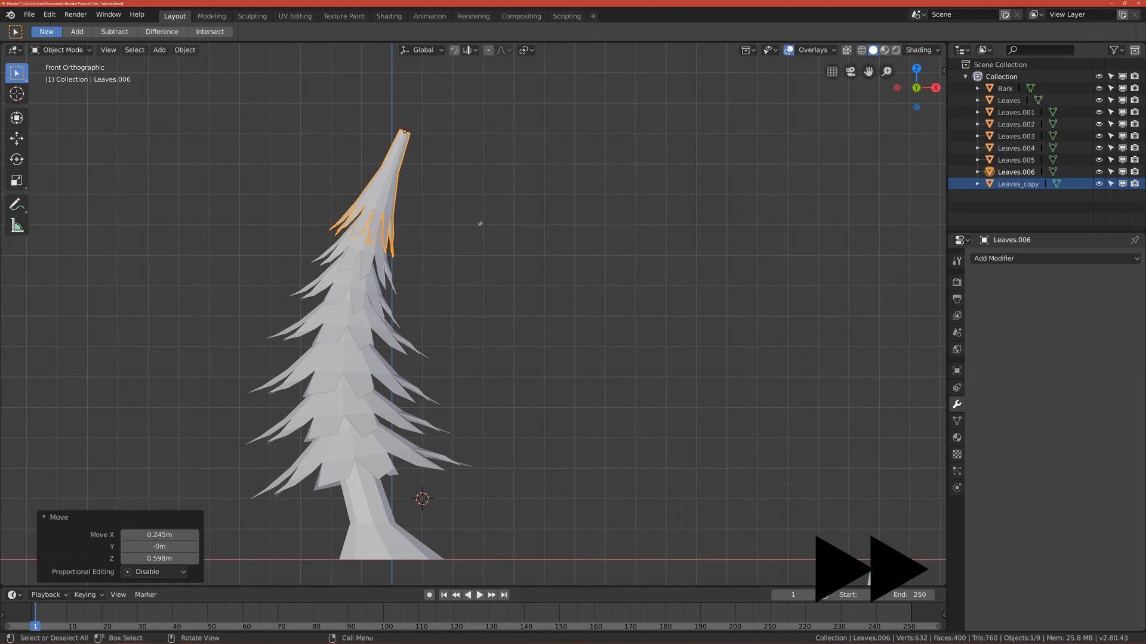
pyautogui.click(456, 304)
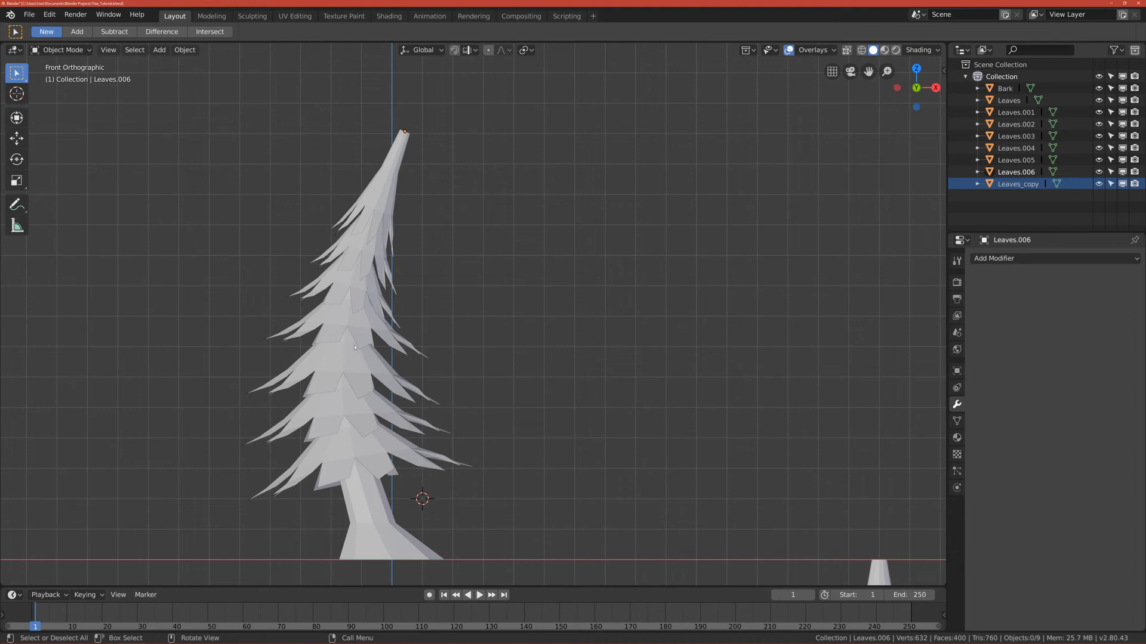
# Display the tree as wireframe in the right orthographic view to expose the trunk inside the foliage layers
pyautogui.moveTo(364, 378); pyautogui.dragTo(602, 356, button='middle')
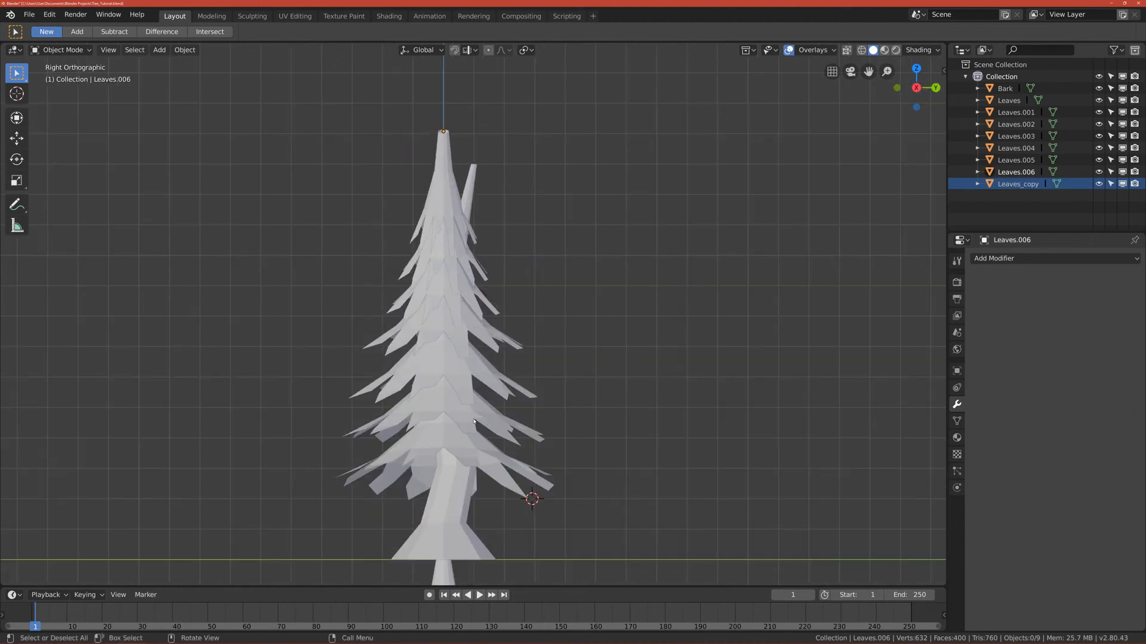
pyautogui.click(453, 442)
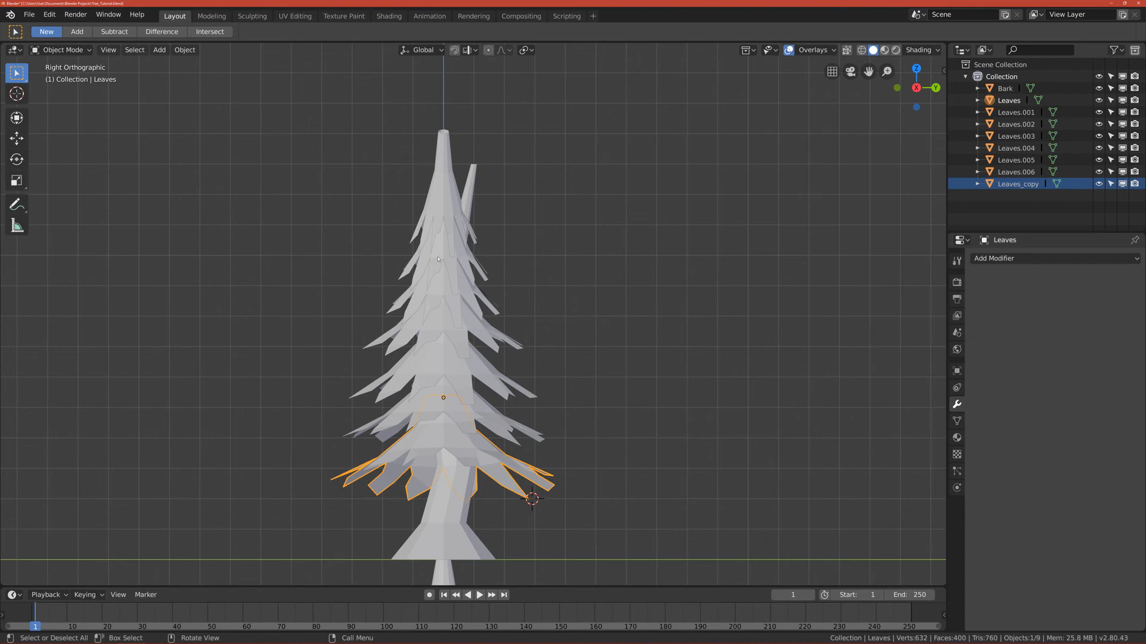
pyautogui.click(458, 182)
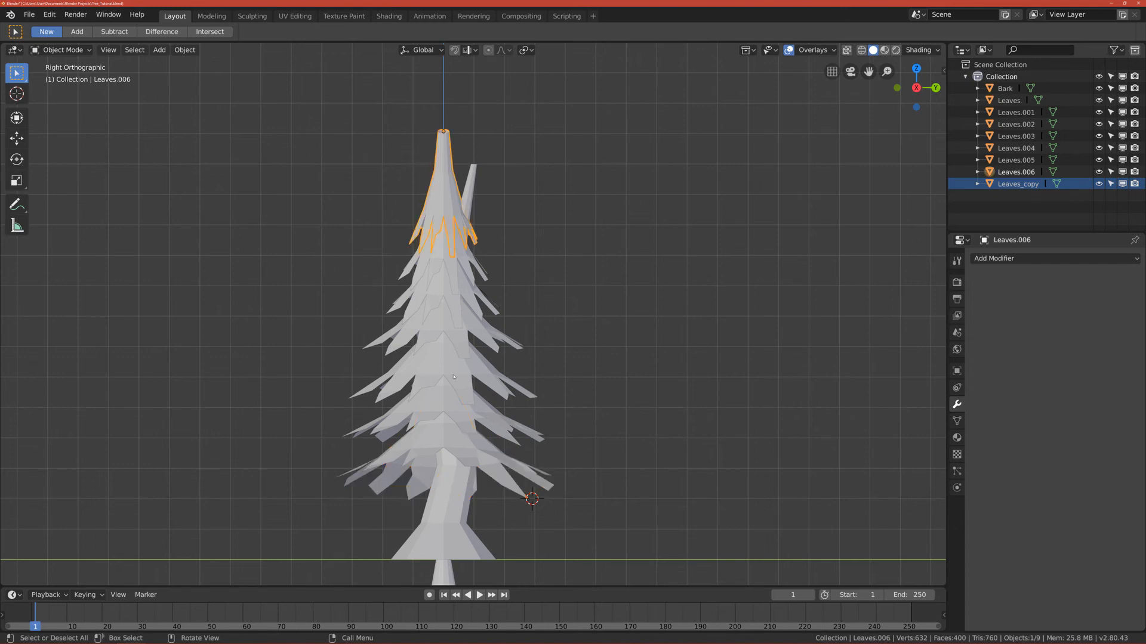
pyautogui.click(442, 445)
pyautogui.press('z')
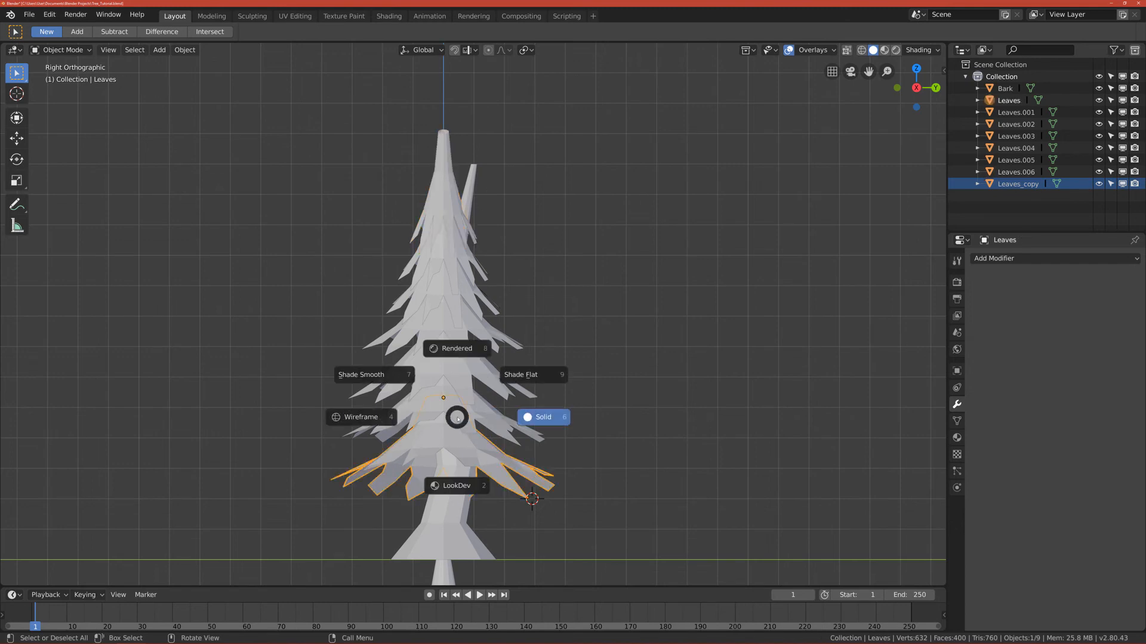
pyautogui.click(363, 426)
pyautogui.scroll(2, 472, 372)
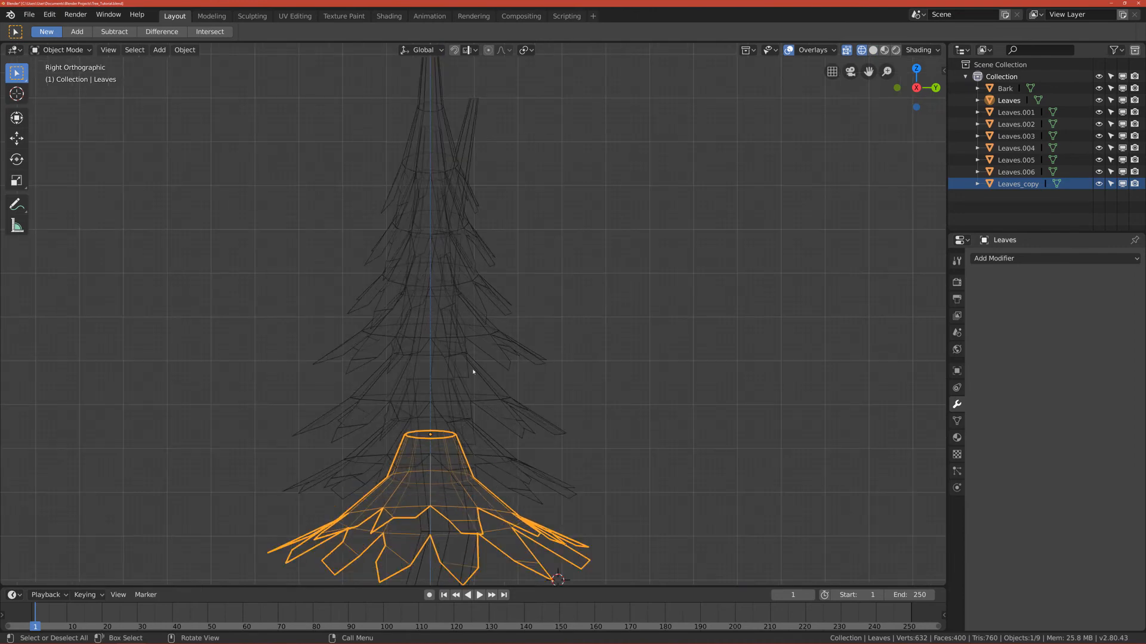
pyautogui.click(467, 135)
pyautogui.scroll(-3, 464, 179)
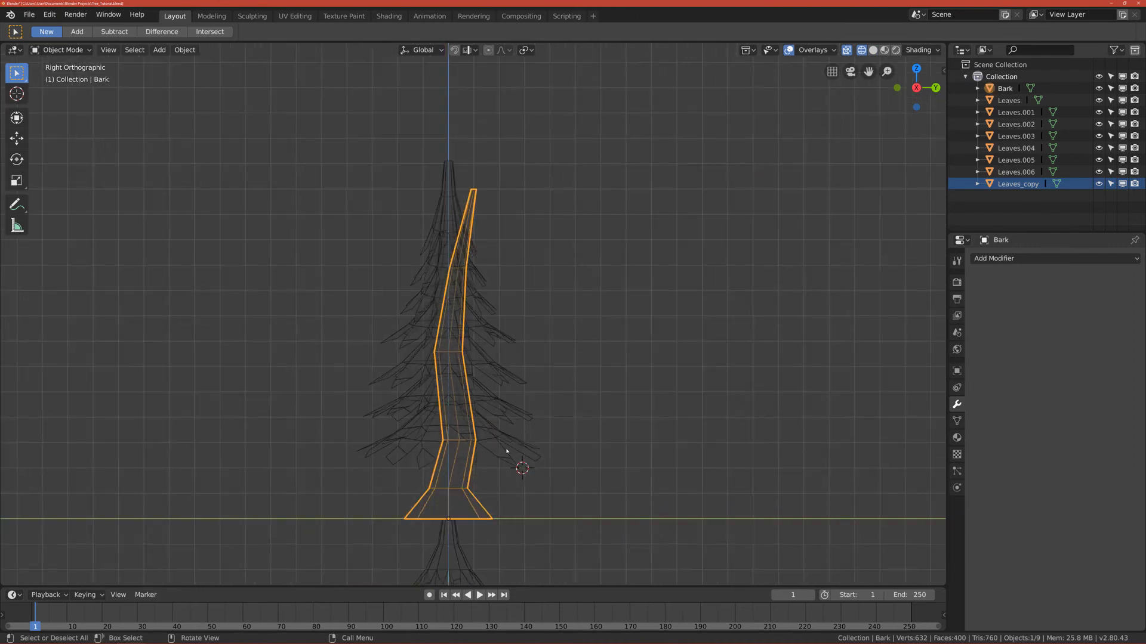
pyautogui.scroll(4, 507, 451)
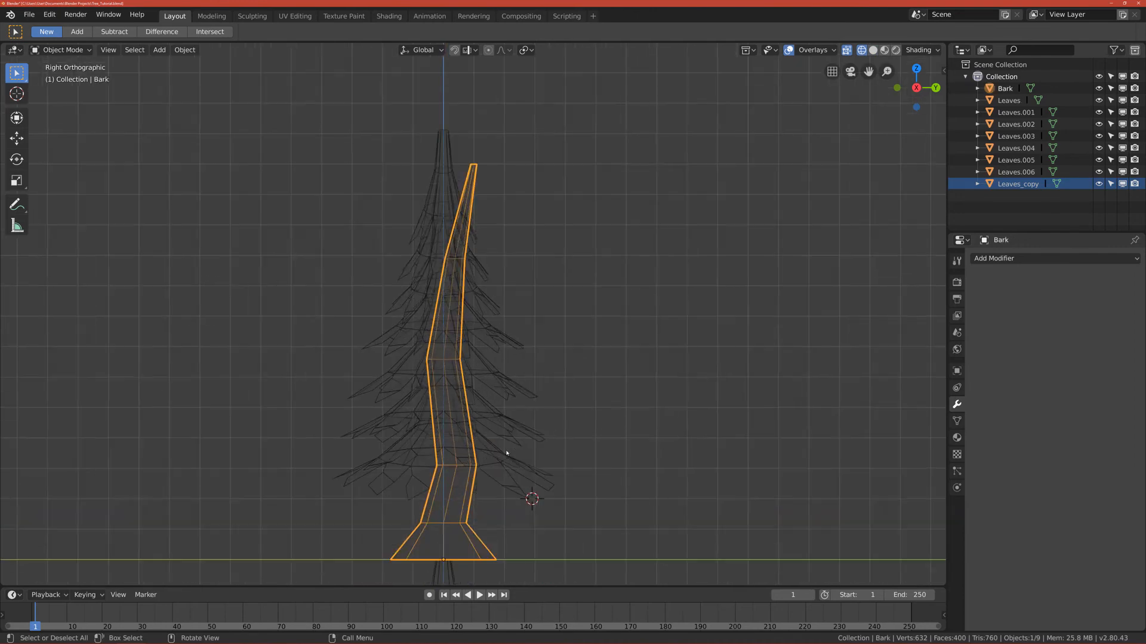
# Move the lowest foliage layer about 0.27 m along Y and tilt it to follow the trunk in the side view
pyautogui.click(476, 422)
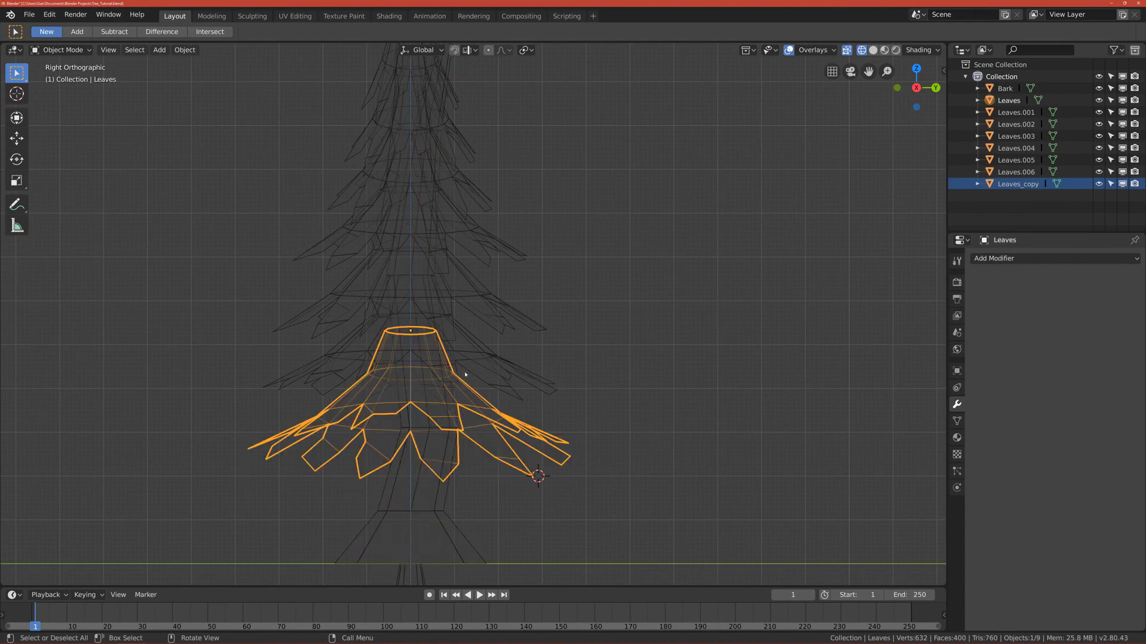
pyautogui.press('g')
pyautogui.click(483, 372)
pyautogui.press('r')
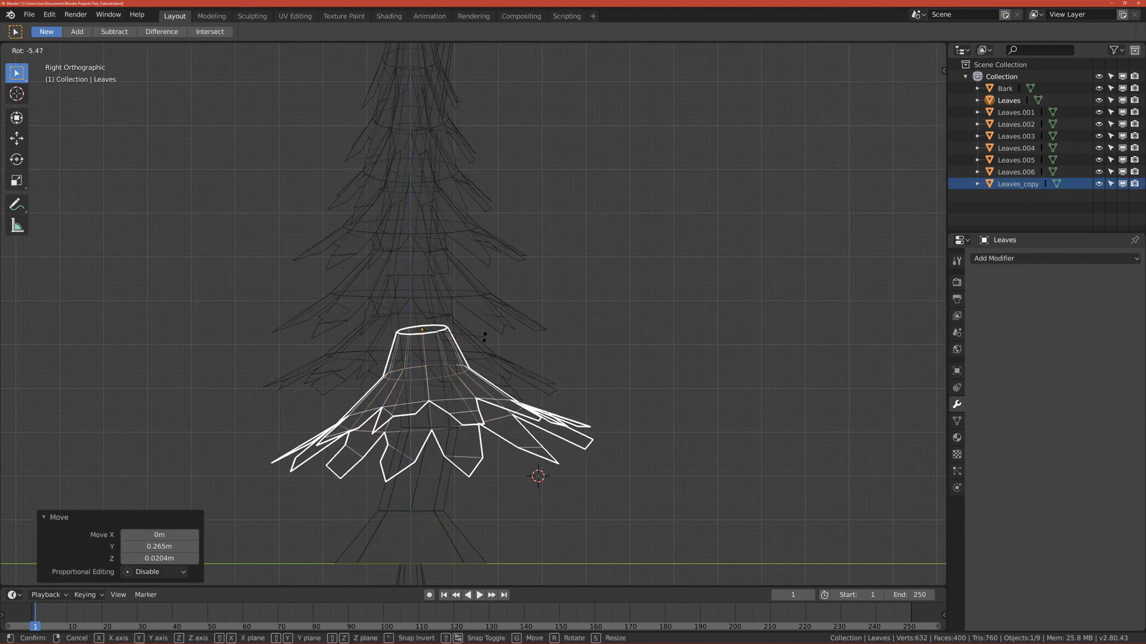
pyautogui.click(477, 343)
# Tilt the second foliage layer and nudge it until it sits around the trunk in the side view
pyautogui.click(467, 350)
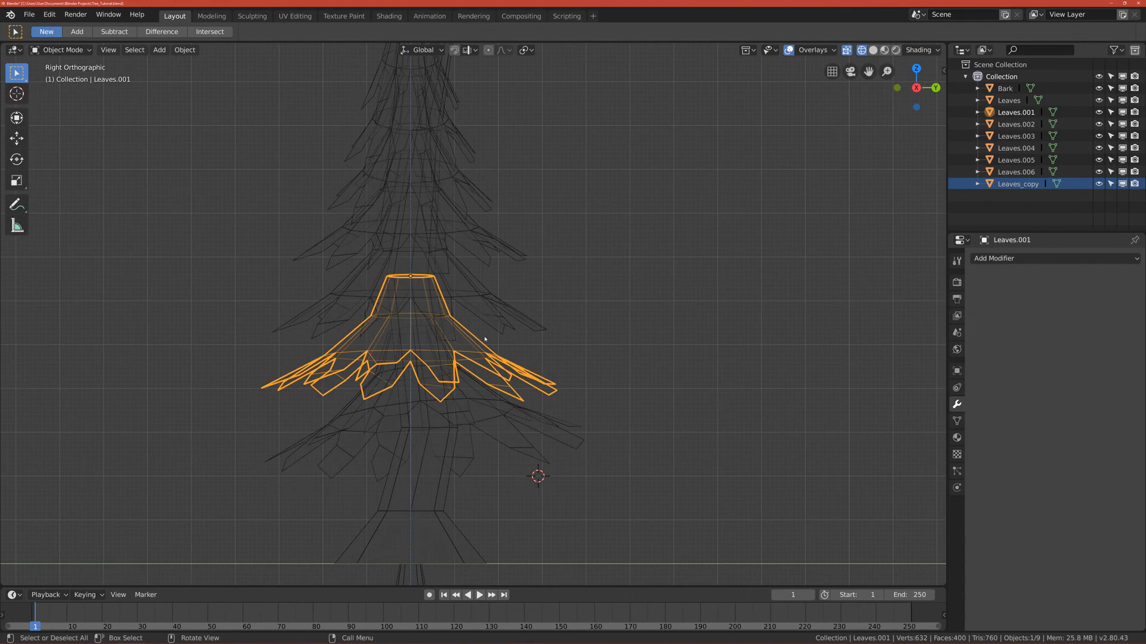
pyautogui.press('r')
pyautogui.click(485, 328)
pyautogui.press('g')
pyautogui.click(481, 333)
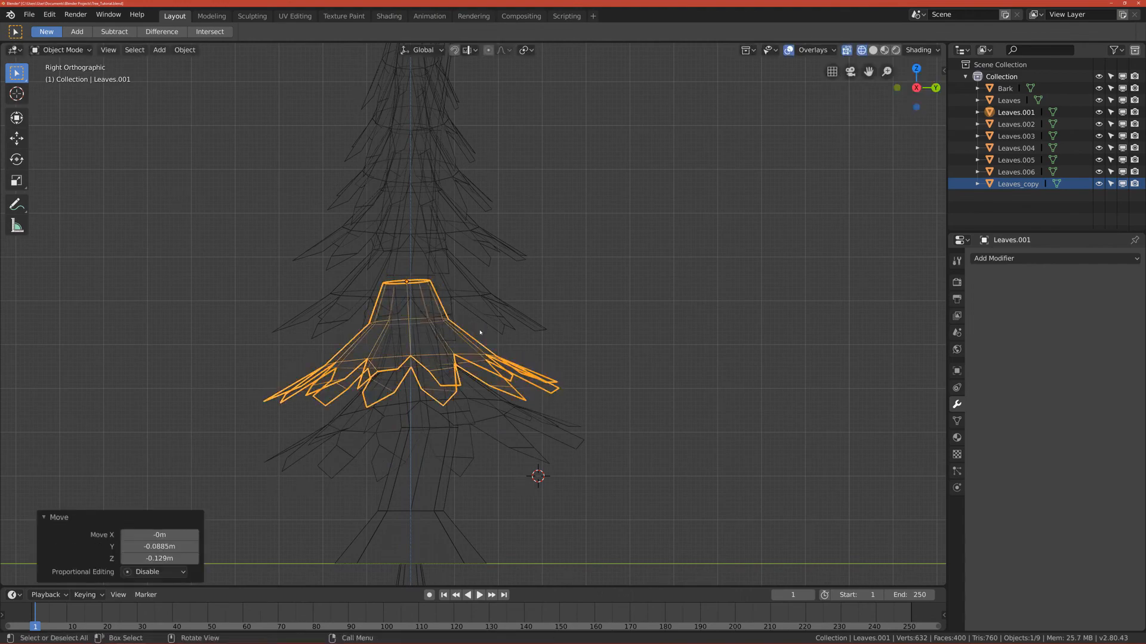
pyautogui.press('r')
pyautogui.click(480, 327)
pyautogui.press('g')
pyautogui.click(481, 324)
# Tilt the third foliage layer and move it about 0.31 m along Y and -0.06 m along Z onto the trunk
pyautogui.click(481, 292)
pyautogui.press('r')
pyautogui.click(472, 304)
pyautogui.press('g')
pyautogui.click(472, 302)
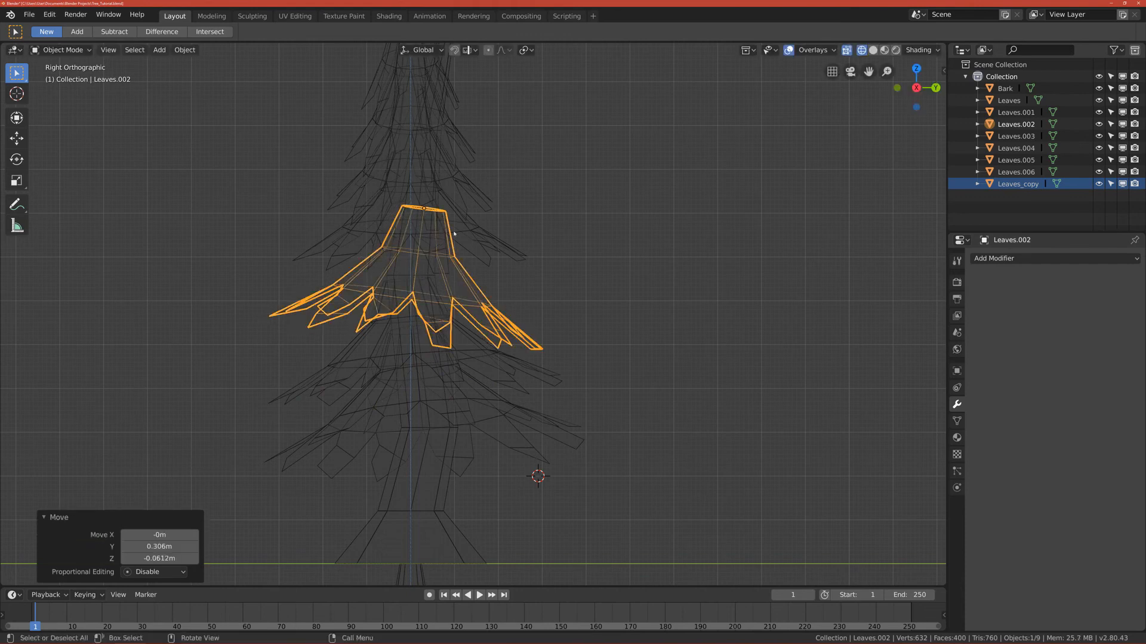
# Rotate the fourth foliage layer about 7.8° and move it about 0.3 m along Y onto the trunk
pyautogui.click(458, 230)
pyautogui.keyDown('shift'); pyautogui.moveTo(458, 231); pyautogui.dragTo(448, 274, button='middle'); pyautogui.keyUp('shift')
pyautogui.press('r')
pyautogui.click(562, 262)
pyautogui.press('g')
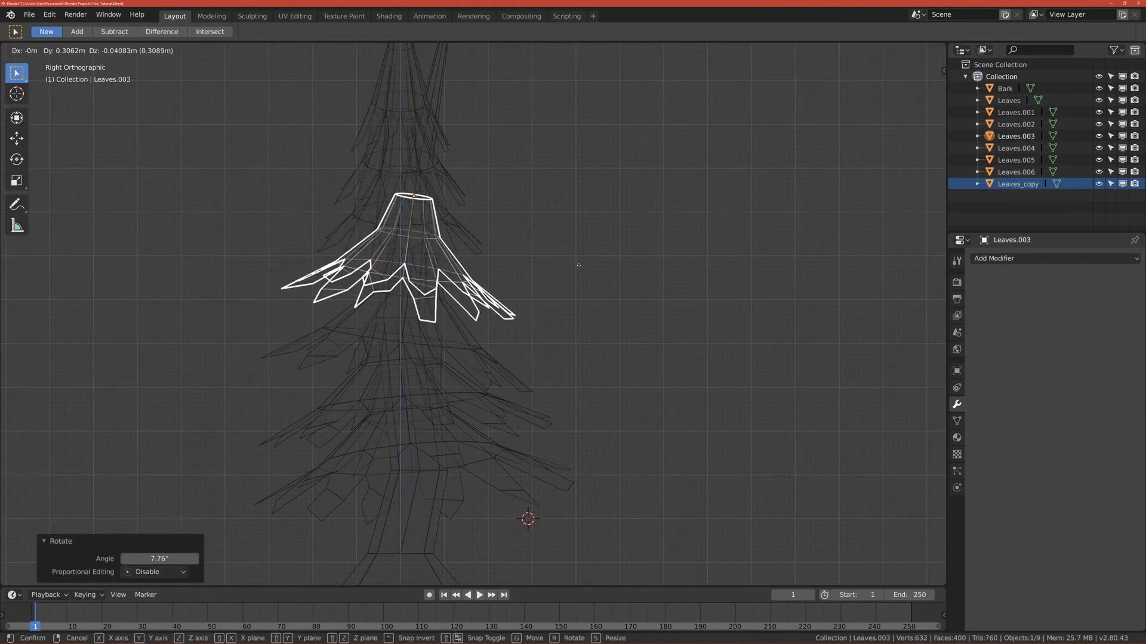
pyautogui.click(576, 263)
# Rotate the fifth foliage layer in the side view and move it sideways to centre it on the trunk
pyautogui.keyDown('shift'); pyautogui.moveTo(534, 257); pyautogui.dragTo(513, 307, button='middle'); pyautogui.keyUp('shift')
pyautogui.click(468, 252)
pyautogui.press('r')
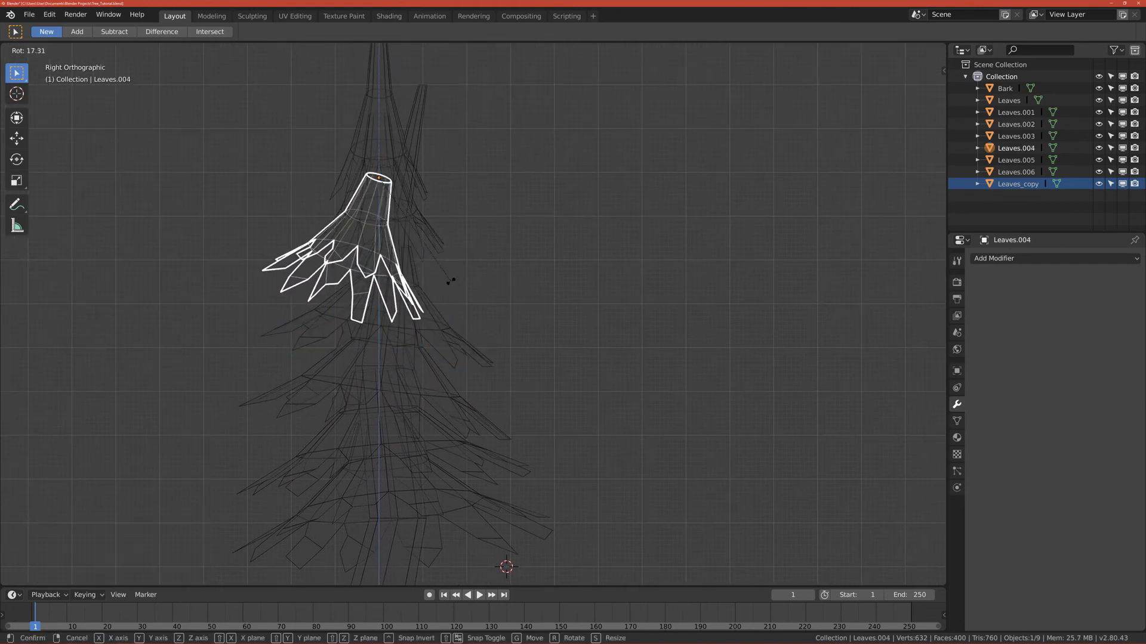
pyautogui.click(467, 278)
pyautogui.press('g')
pyautogui.click(489, 279)
# Rotate and move the sixth foliage layer along the leaning trunk, and reposition the seventh over the trunk's tip
pyautogui.click(443, 225)
pyautogui.press('r')
pyautogui.click(457, 219)
pyautogui.press('g')
pyautogui.click(492, 223)
pyautogui.click(479, 257)
pyautogui.press('g')
pyautogui.click(536, 263)
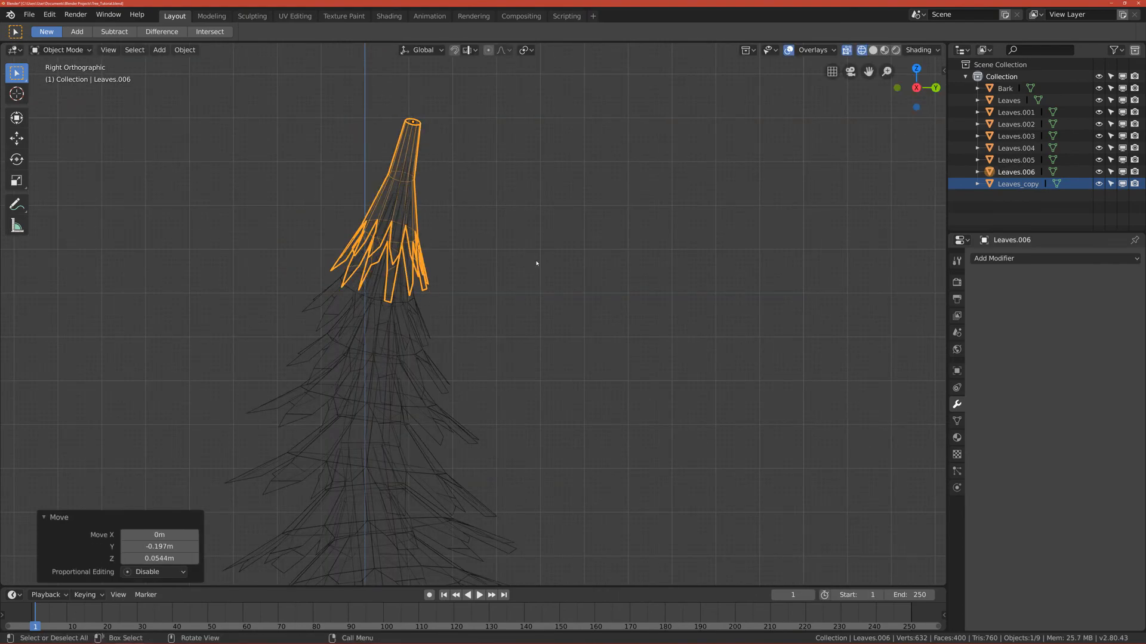
pyautogui.scroll(-2, 452, 335)
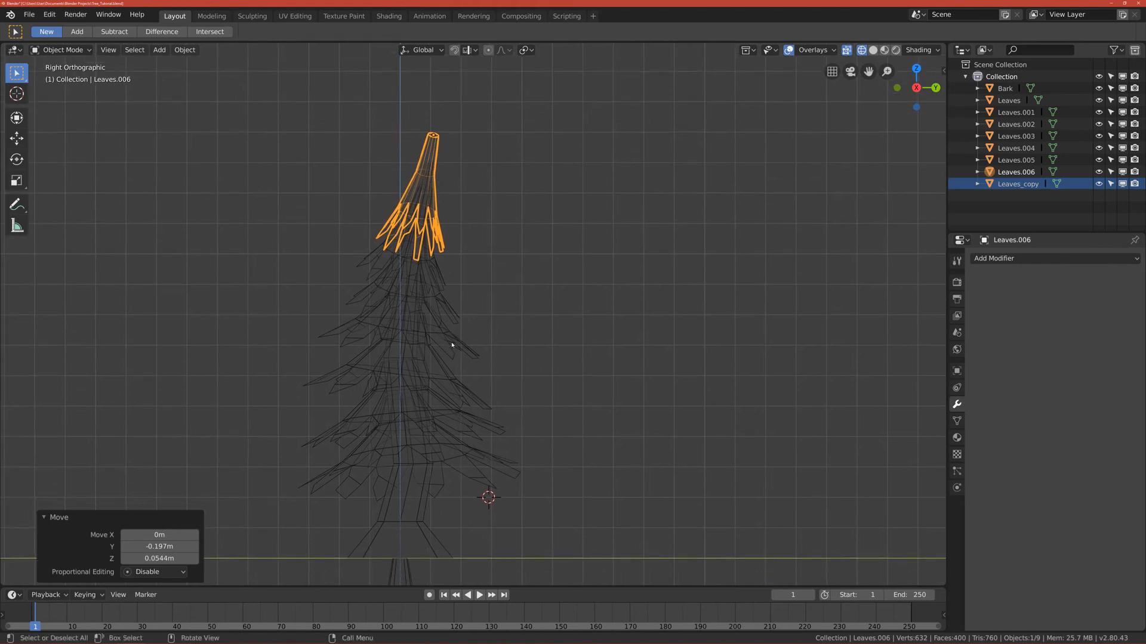
# Return the viewport to solid shading in the front orthographic view and clear the selection
pyautogui.press('z')
pyautogui.click(536, 344)
pyautogui.scroll(-3, 535, 344)
pyautogui.press('KP_1')
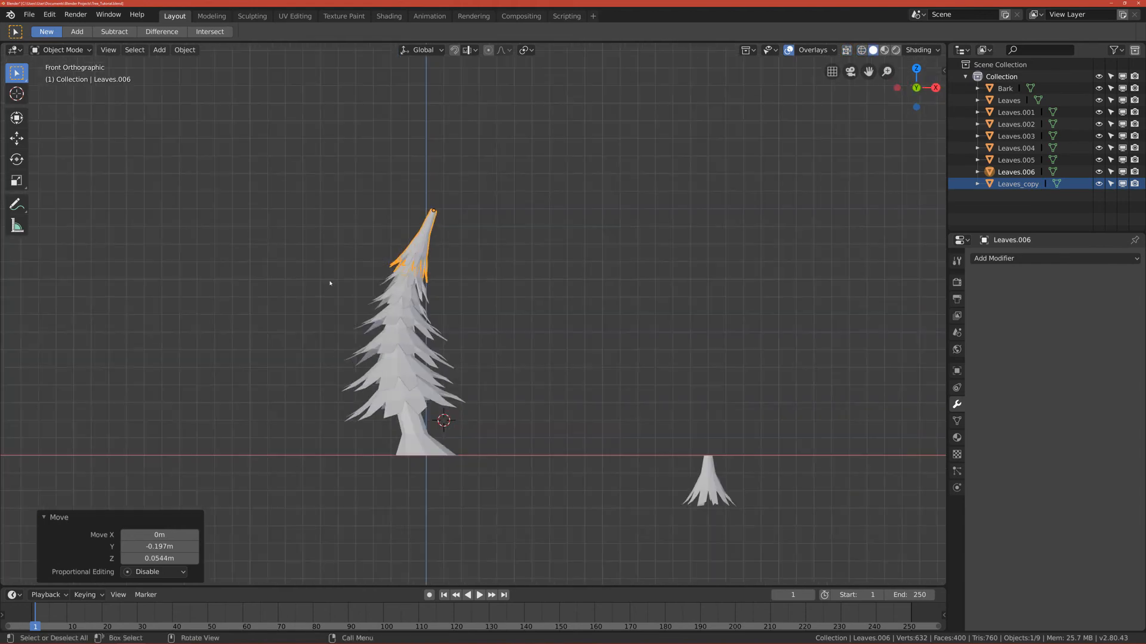
pyautogui.scroll(2, 517, 388)
pyautogui.scroll(1, 507, 389)
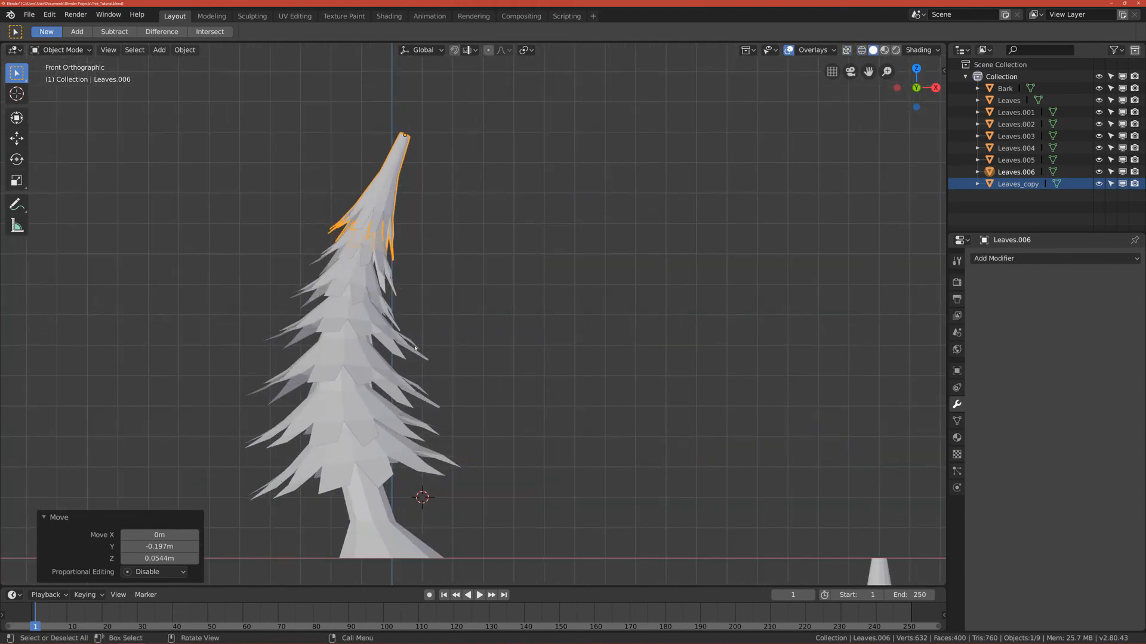
pyautogui.click(433, 363)
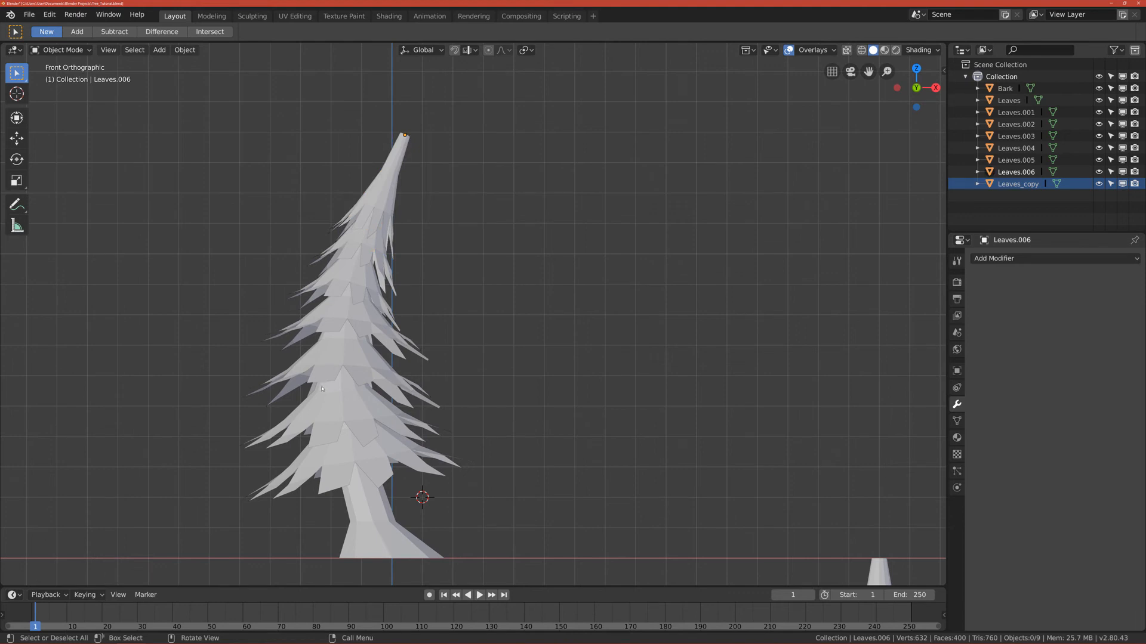
# Examine from the right side and from around the tree how the foliage layers overlap and follow the trunk
pyautogui.rightClick(321, 389)
pyautogui.press('KP_3')
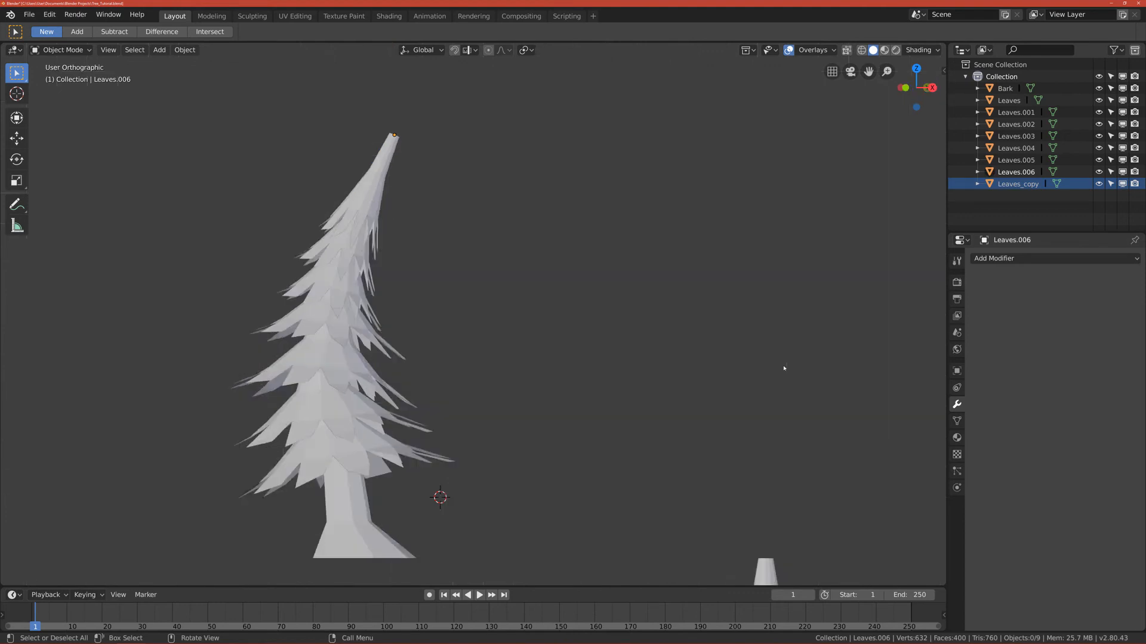
pyautogui.scroll(-1, 510, 409)
pyautogui.scroll(2, 412, 412)
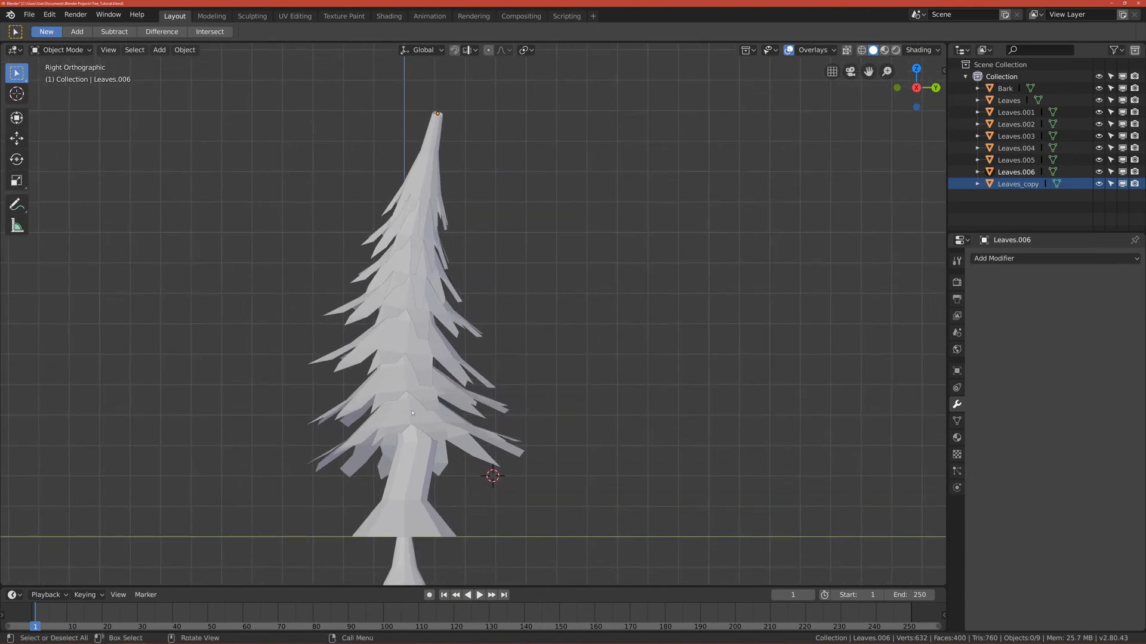
pyautogui.moveTo(397, 329); pyautogui.dragTo(395, 354, button='middle')
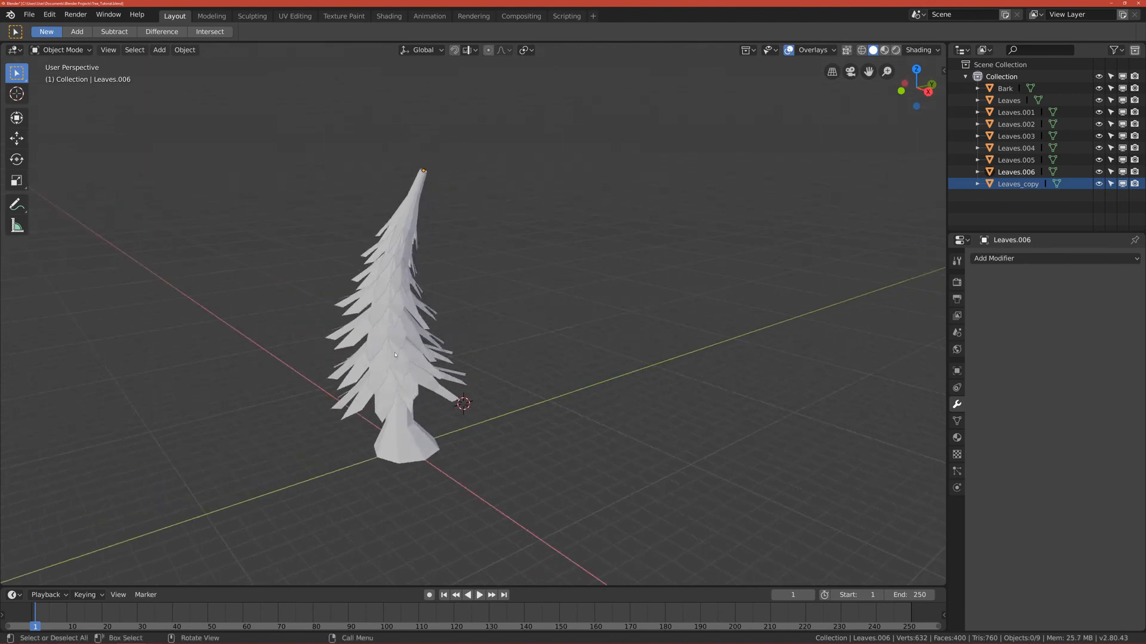
pyautogui.scroll(3, 385, 343)
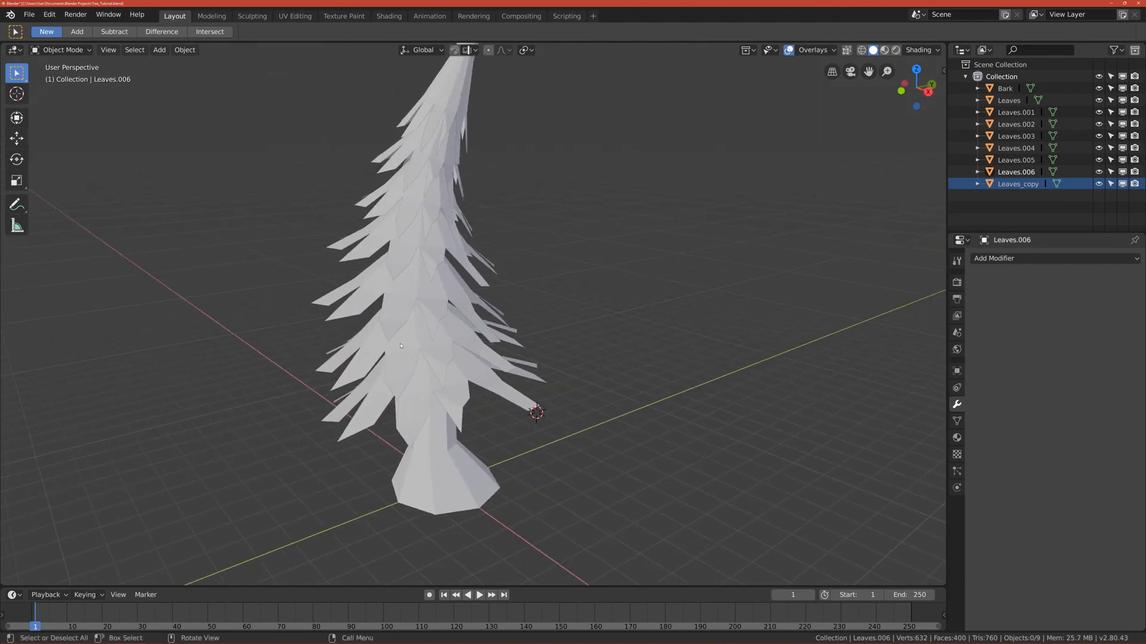
pyautogui.moveTo(418, 301); pyautogui.dragTo(470, 273, button='middle')
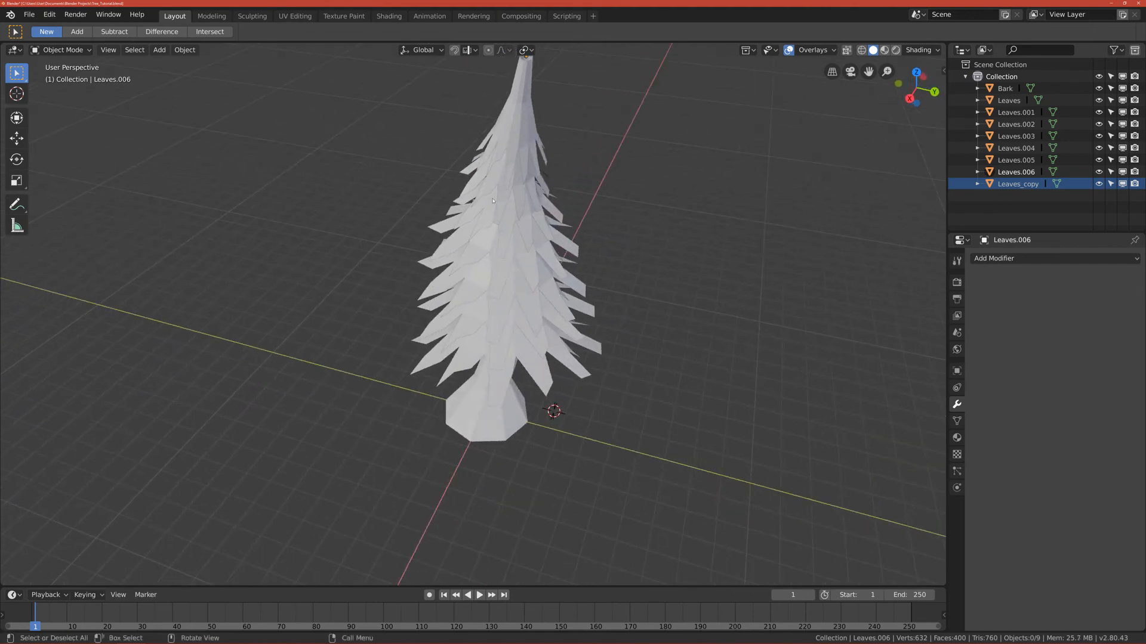
pyautogui.moveTo(510, 328); pyautogui.dragTo(435, 341, button='middle')
# Rotate the second foliage layer about -117° around its local Z axis to offset its spikes from the neighbouring layers
pyautogui.click(433, 338)
pyautogui.moveTo(450, 397); pyautogui.dragTo(406, 391, button='middle')
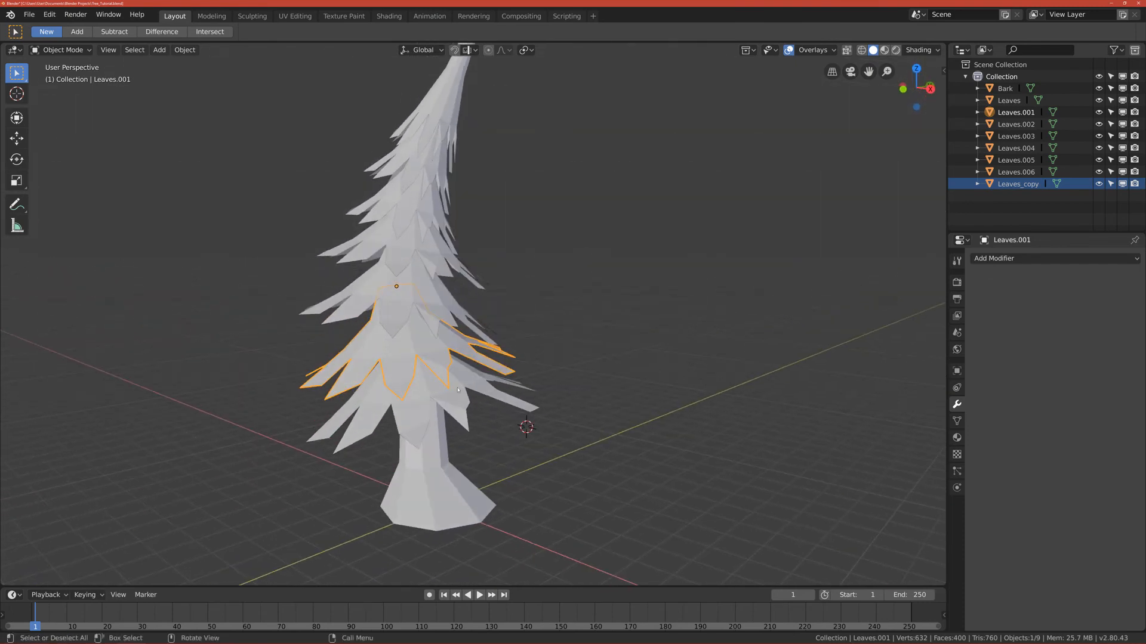
pyautogui.press('r')
pyautogui.press('z')
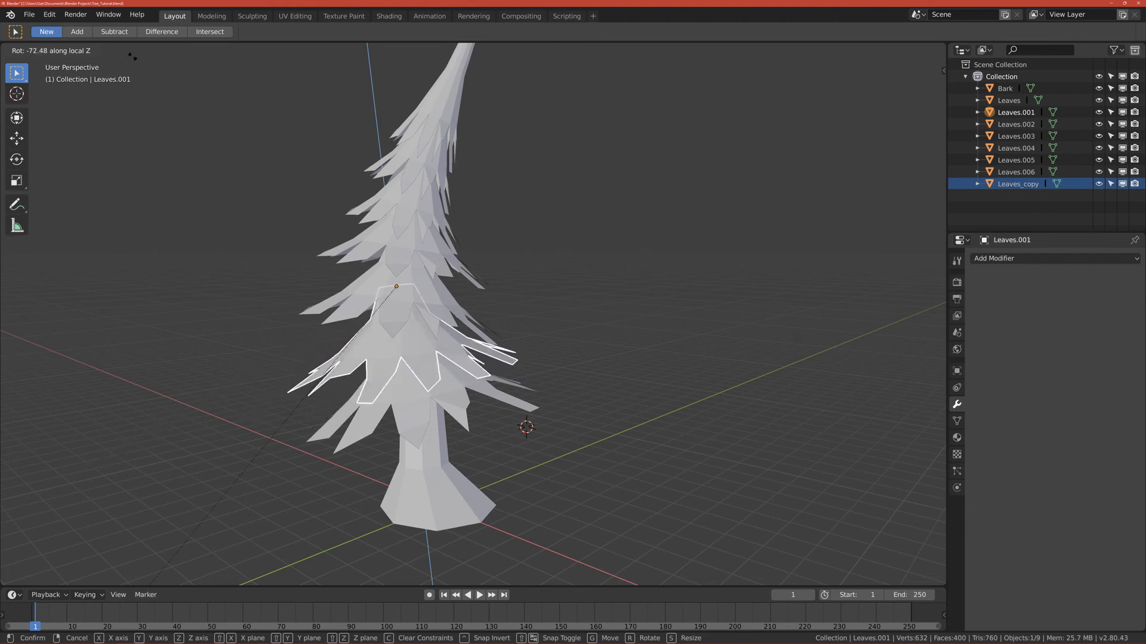
pyautogui.click(777, 341)
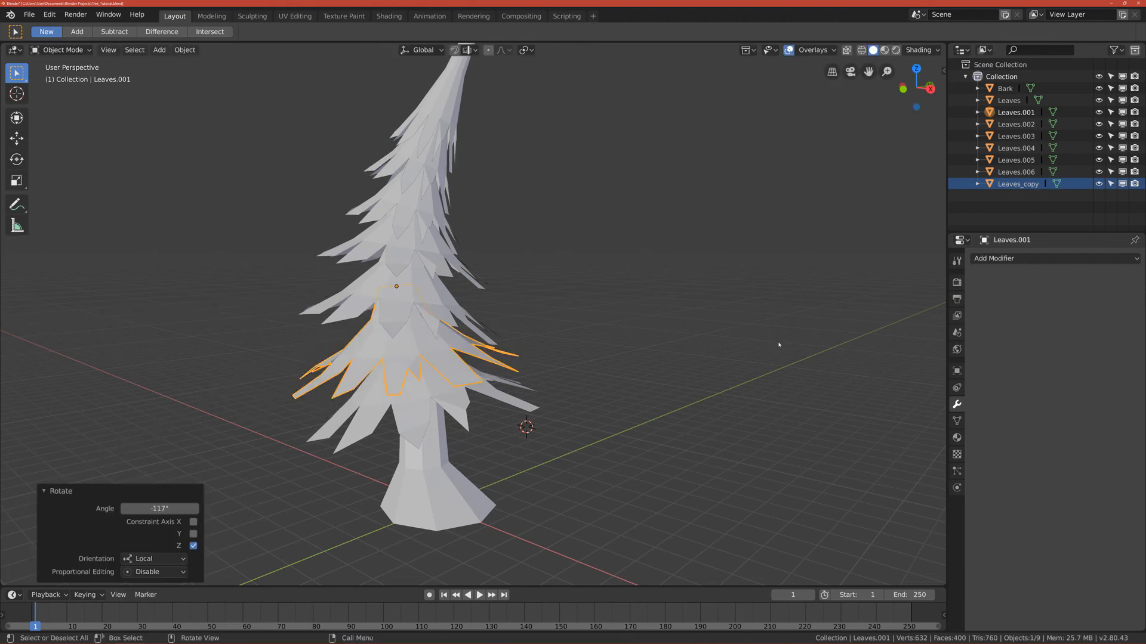
pyautogui.scroll(2, 609, 404)
pyautogui.moveTo(608, 404); pyautogui.dragTo(649, 387, button='middle')
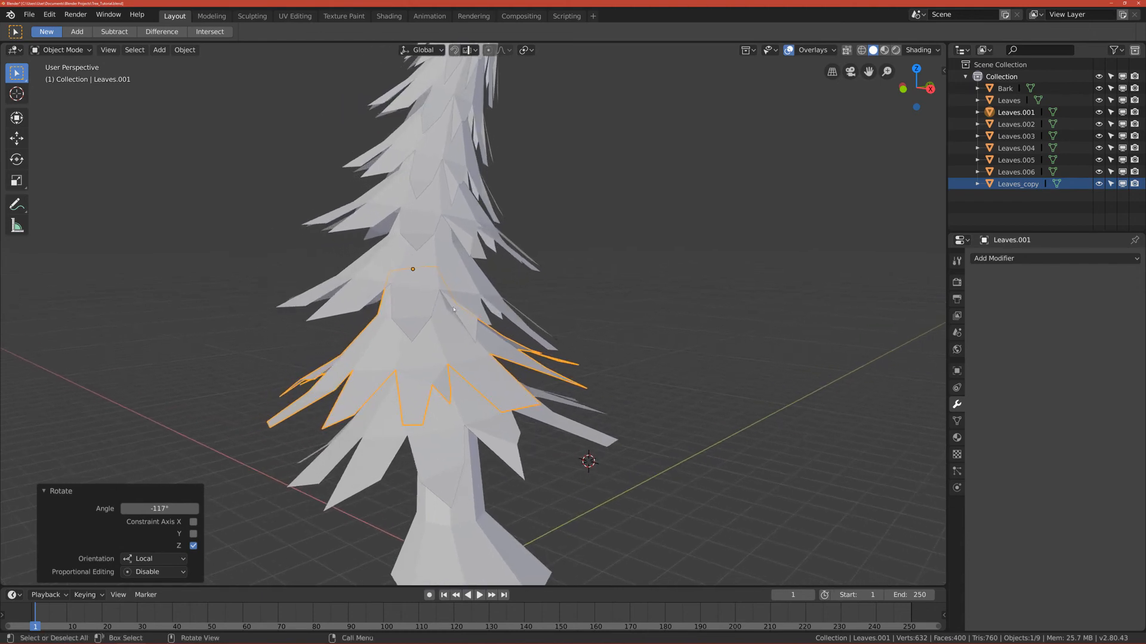
# Rotate the third foliage layer about 98° around its local Z axis
pyautogui.click(433, 273)
pyautogui.scroll(-2, 481, 241)
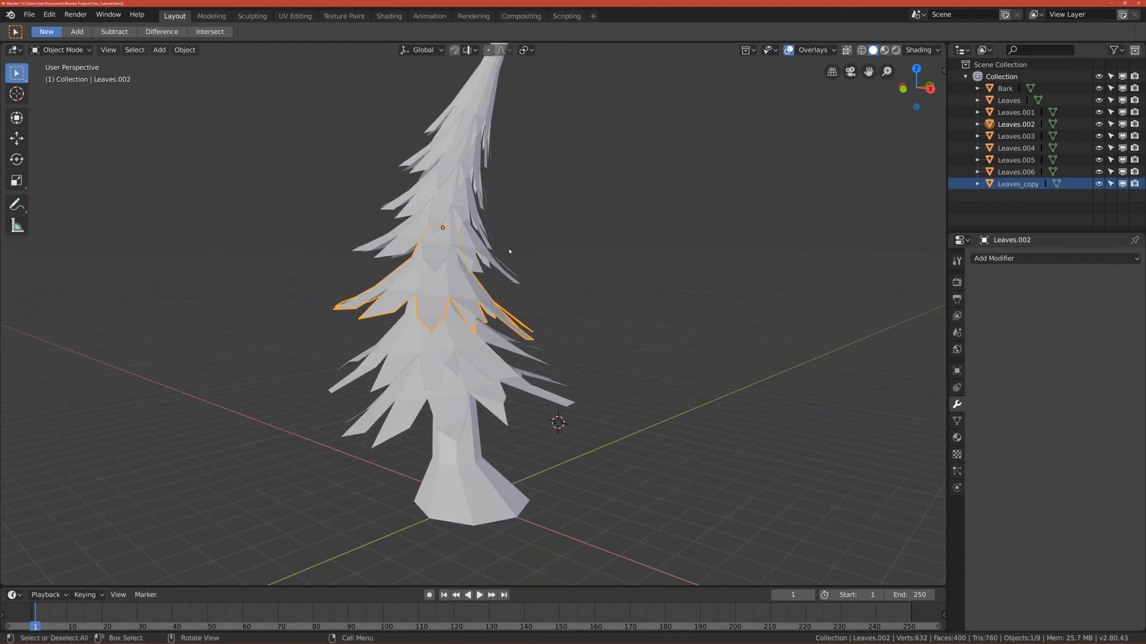
pyautogui.press('r')
pyautogui.press('z')
pyautogui.press('z')
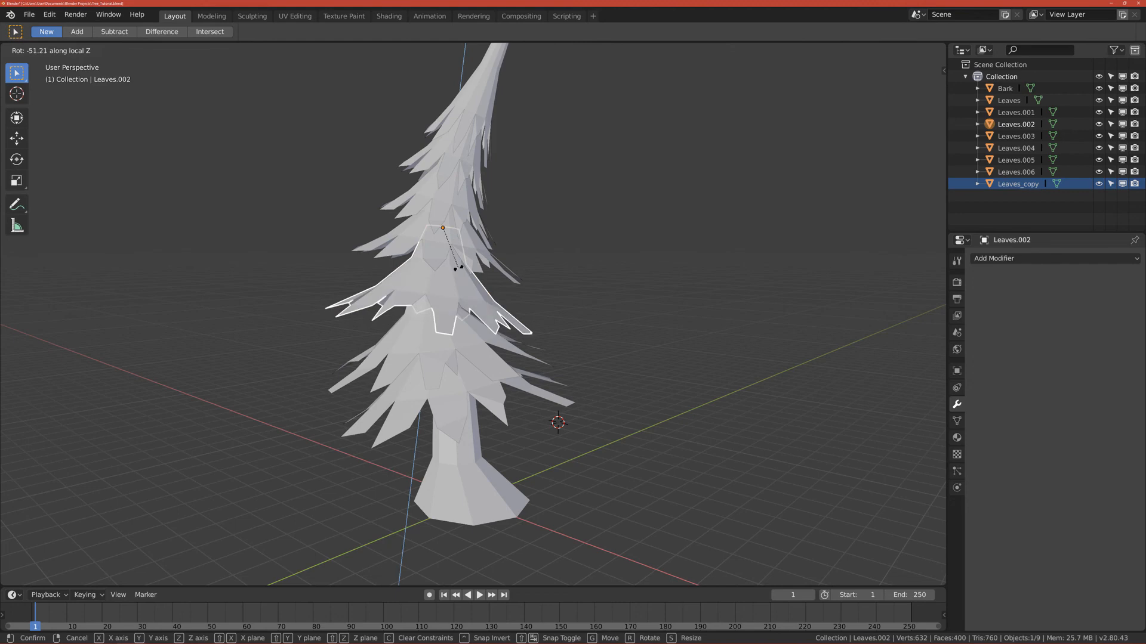
pyautogui.click(549, 77)
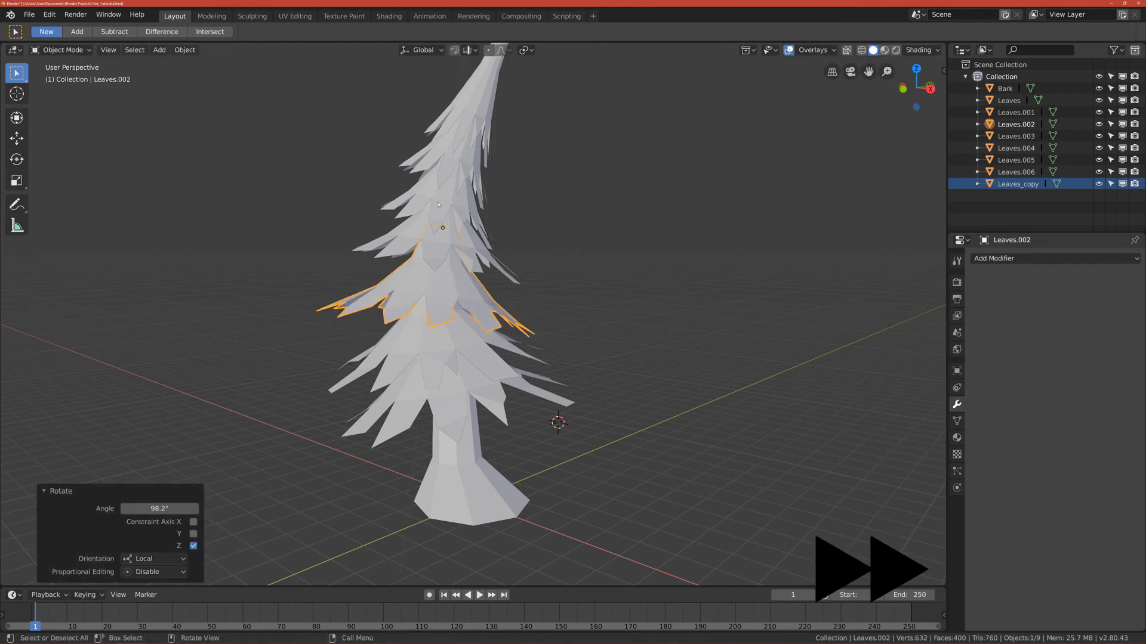
# Rotate the next foliage layer up around its local Z axis to vary the direction of its spikes
pyautogui.keyDown('shift'); pyautogui.moveTo(456, 185); pyautogui.dragTo(431, 256, button='middle'); pyautogui.keyUp('shift')
pyautogui.click(429, 263)
pyautogui.press('r')
pyautogui.press('z')
pyautogui.press('z')
pyautogui.click(475, 243)
# Rotate the topmost foliage layer about -139° around its local Z axis, deselect it and return to the front view
pyautogui.click(464, 154)
pyautogui.press('r')
pyautogui.press('z')
pyautogui.press('z')
pyautogui.click(505, 196)
pyautogui.scroll(-1, 505, 239)
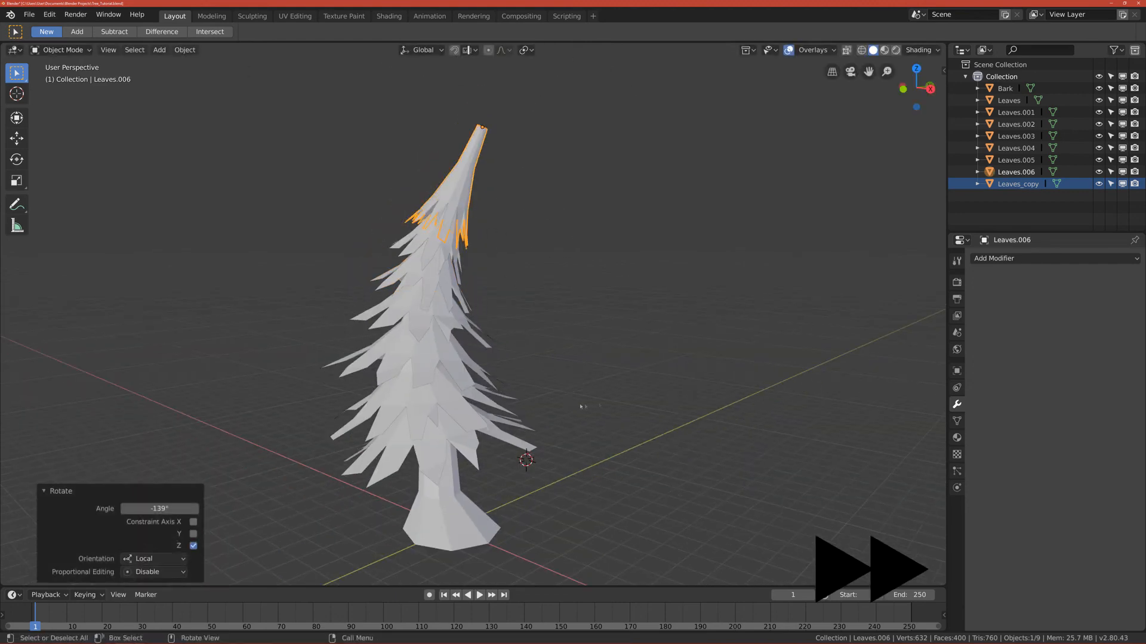
pyautogui.click(549, 298)
pyautogui.moveTo(426, 475); pyautogui.dragTo(478, 481, button='middle')
pyautogui.press('`')
pyautogui.click(333, 435)
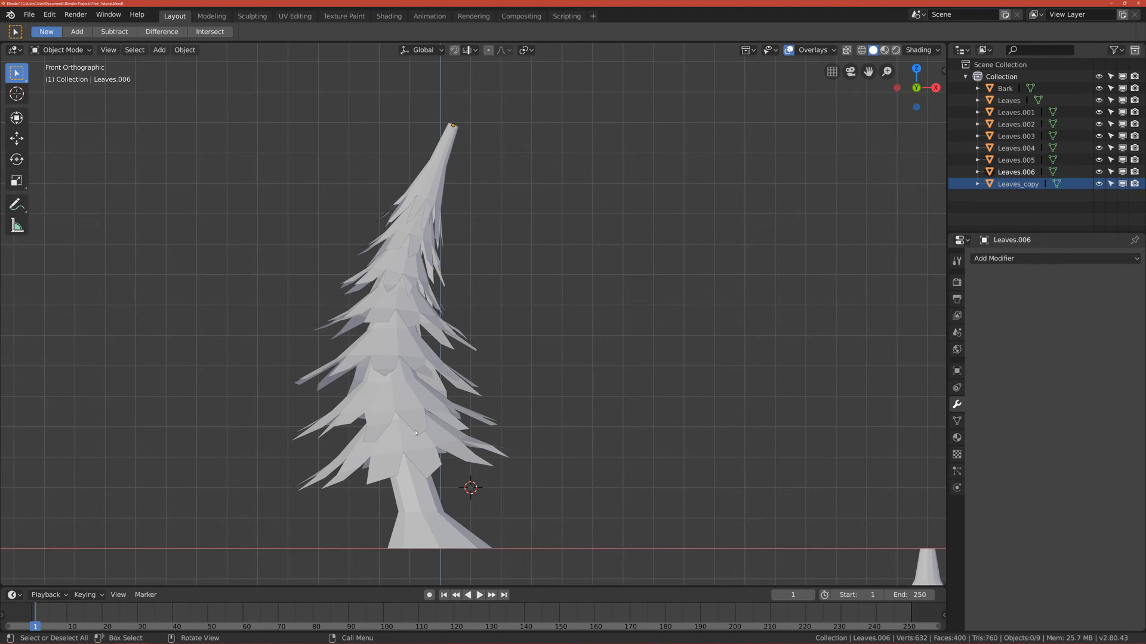
# Try merging the open edge ring at the tip of the topmost foliage layer at its center
pyautogui.moveTo(410, 330); pyautogui.dragTo(373, 428, button='middle')
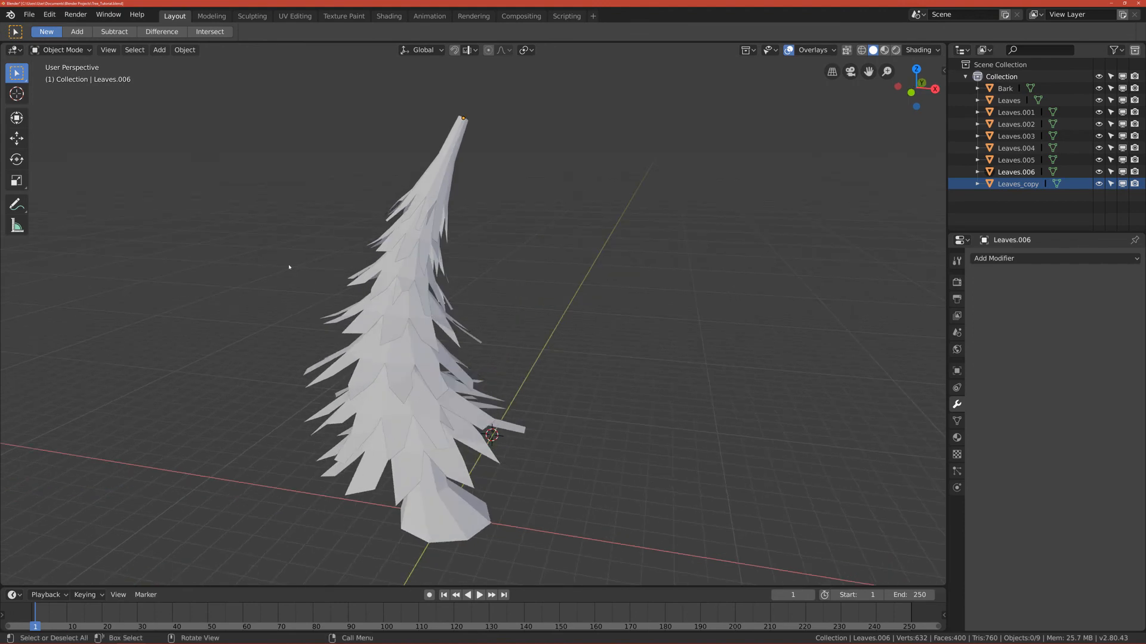
pyautogui.keyDown('shift'); pyautogui.moveTo(346, 297); pyautogui.dragTo(349, 344, button='middle'); pyautogui.keyUp('shift')
pyautogui.press('KP_1')
pyautogui.click(453, 207)
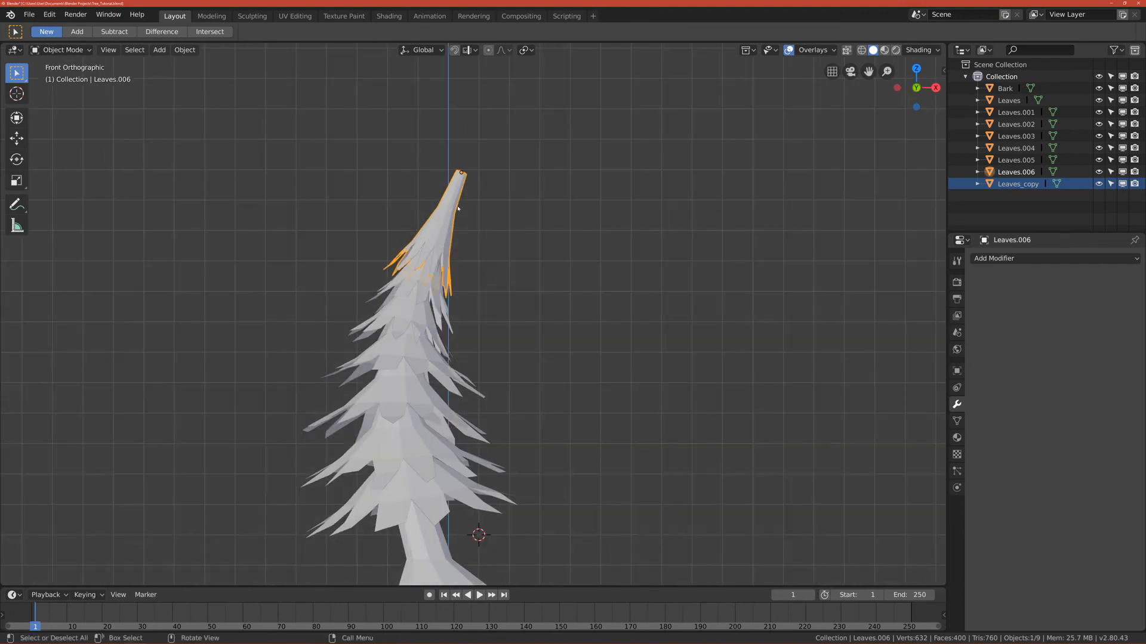
pyautogui.keyDown('shift'); pyautogui.moveTo(477, 257); pyautogui.dragTo(465, 320, button='middle'); pyautogui.keyUp('shift')
pyautogui.scroll(6, 464, 320)
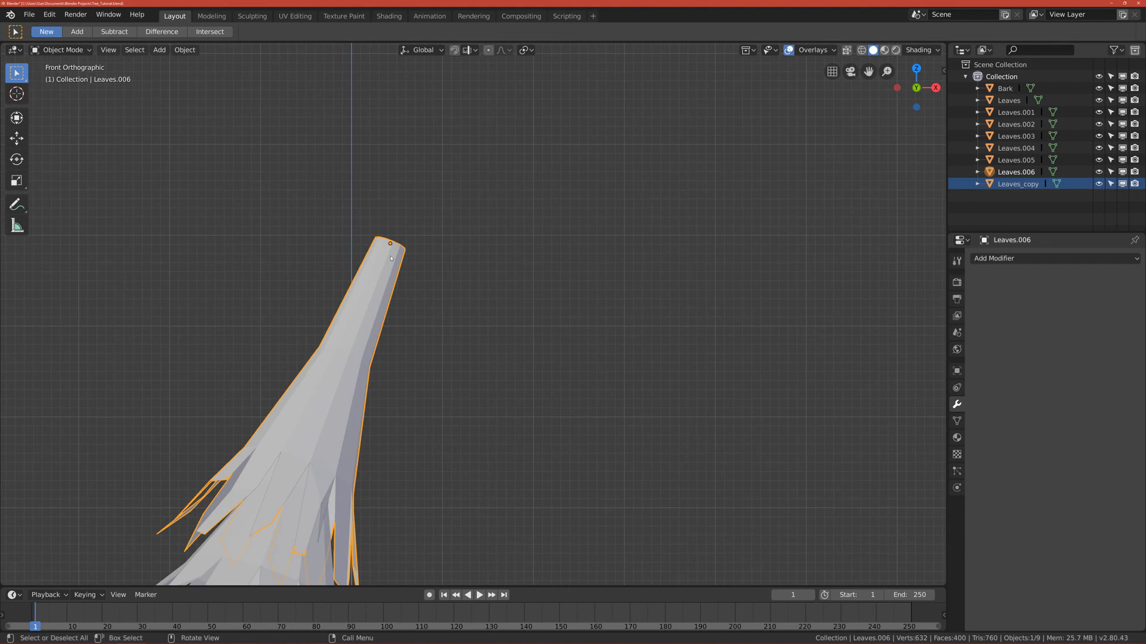
pyautogui.hotkey('ctrl', 'Tab')
pyautogui.click(510, 255)
pyautogui.moveTo(451, 287); pyautogui.dragTo(403, 324, button='middle')
pyautogui.click(443, 220)
pyautogui.keyDown('alt'); pyautogui.click(443, 220); pyautogui.keyUp('alt')
pyautogui.moveTo(442, 219); pyautogui.dragTo(477, 239, button='middle')
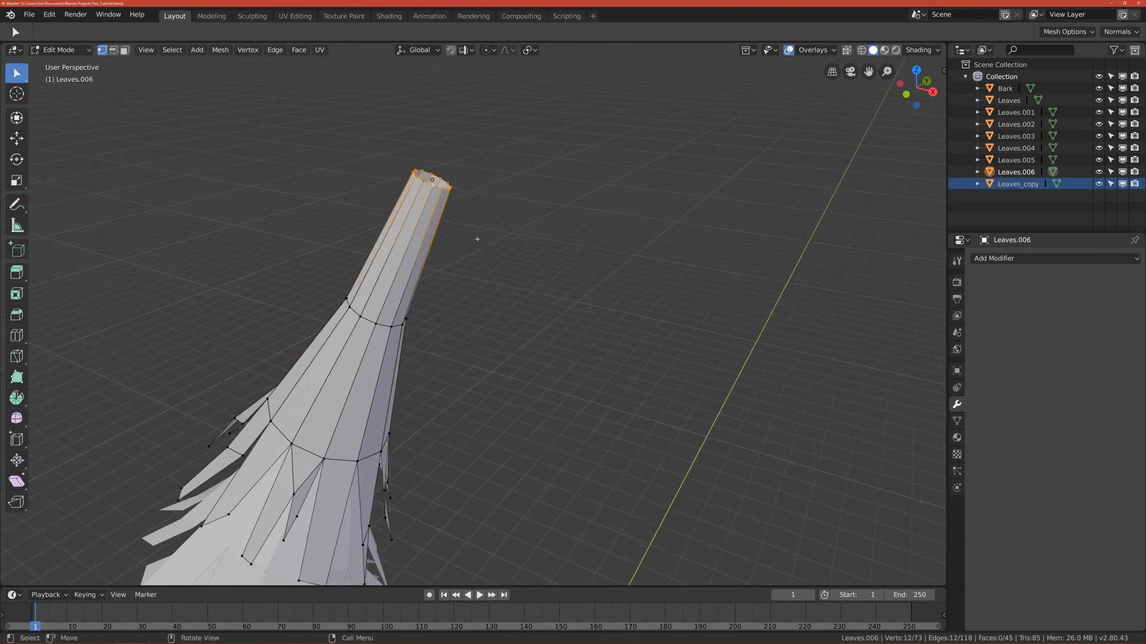
pyautogui.hotkey('alt', 'm')
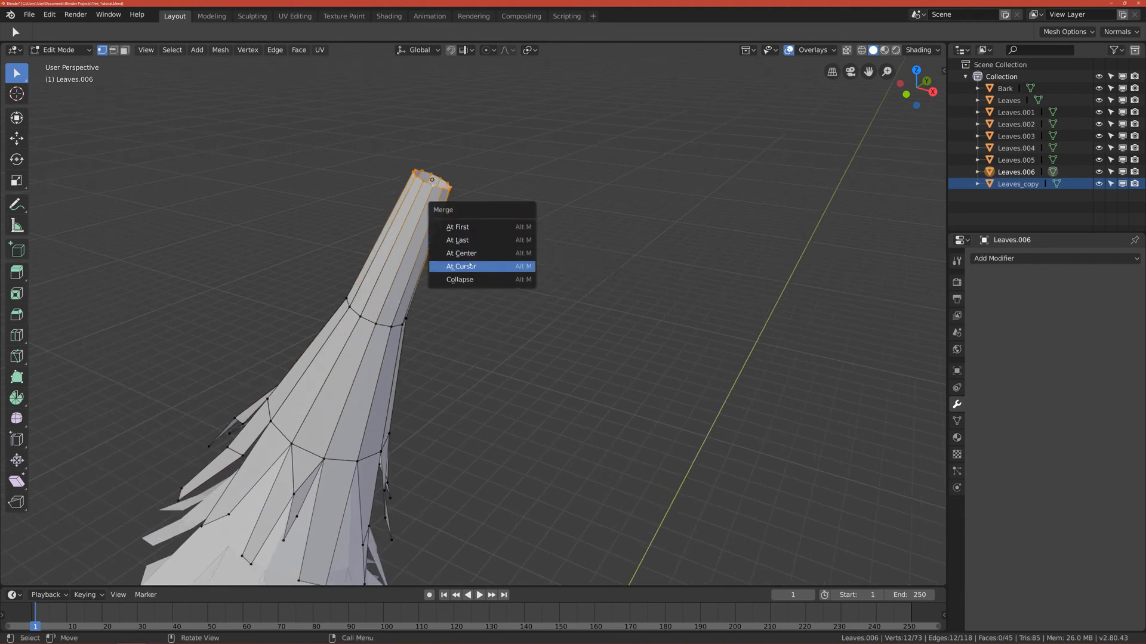
pyautogui.click(456, 253)
pyautogui.moveTo(474, 302); pyautogui.dragTo(481, 311, button='middle')
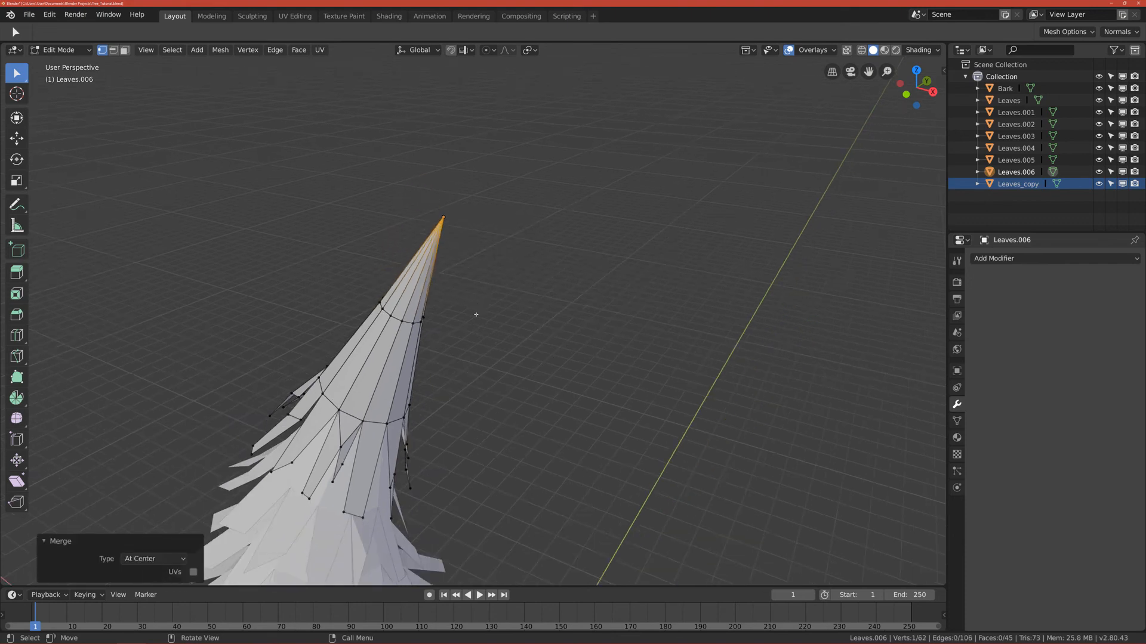
# Undo the tip merge, return to object mode and deselect the topmost foliage layer in the front view
pyautogui.hotkey('ctrl', 'z')
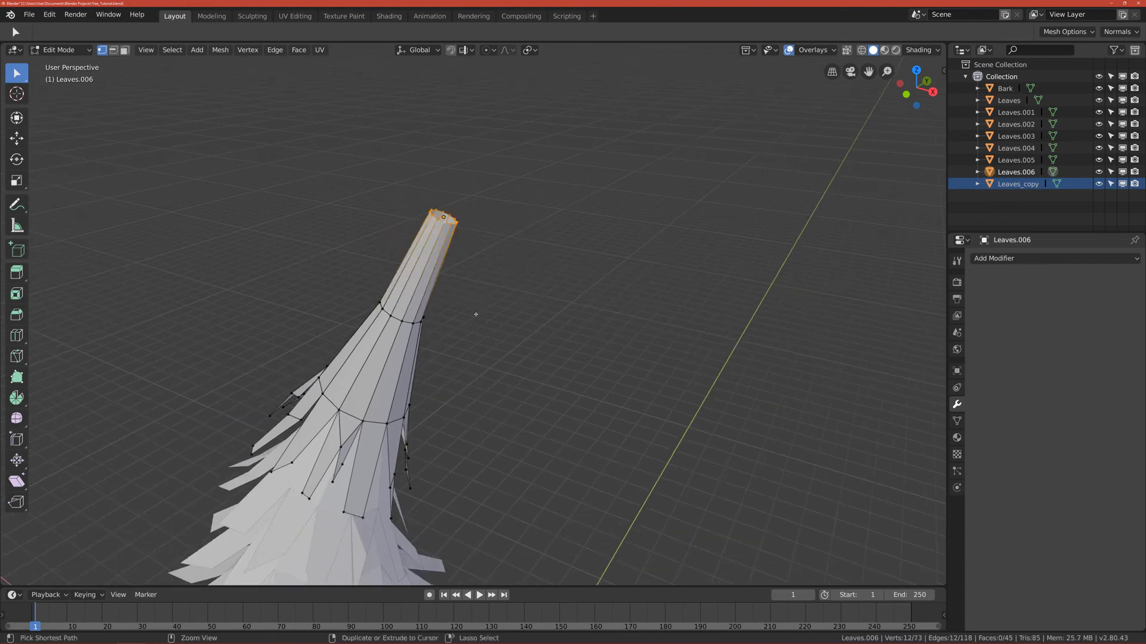
pyautogui.moveTo(476, 315); pyautogui.dragTo(409, 366, button='middle')
pyautogui.press('Tab')
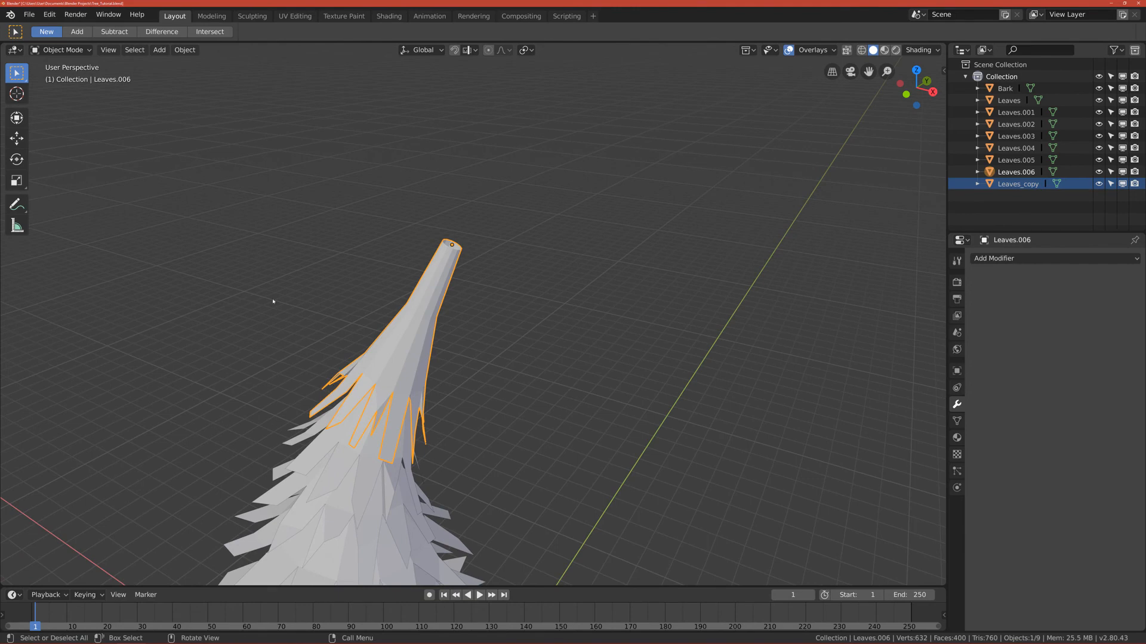
pyautogui.press('KP_1')
pyautogui.click(420, 442)
pyautogui.keyDown('shift'); pyautogui.moveTo(420, 442); pyautogui.dragTo(409, 386, button='middle'); pyautogui.keyUp('shift')
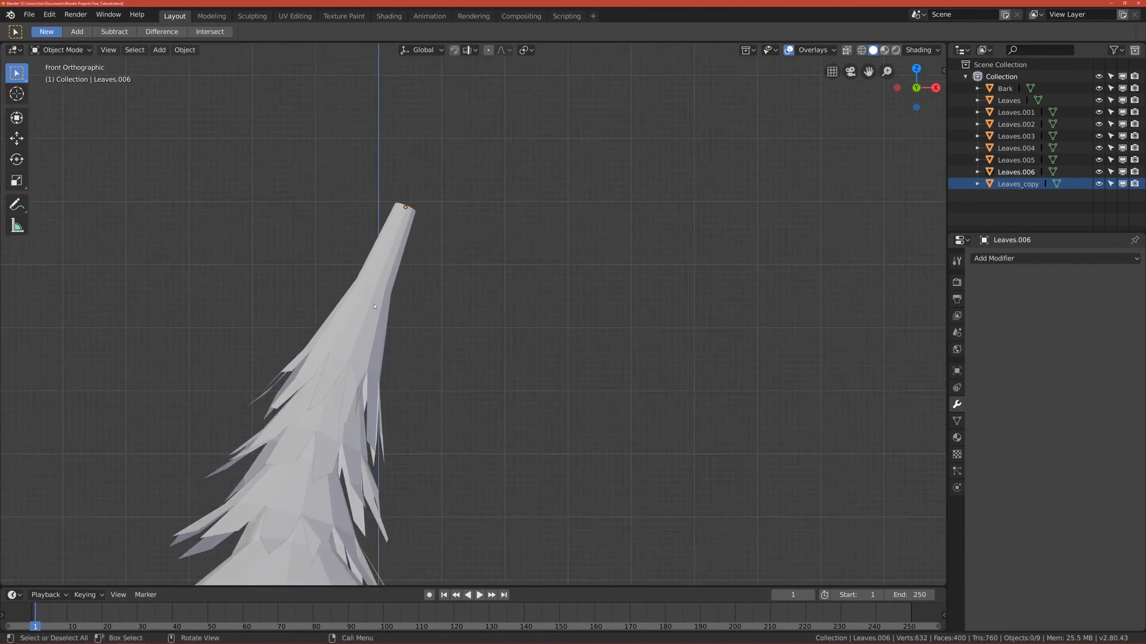
# Select the trunk object and open its mesh for editing
pyautogui.scroll(-7, 375, 294)
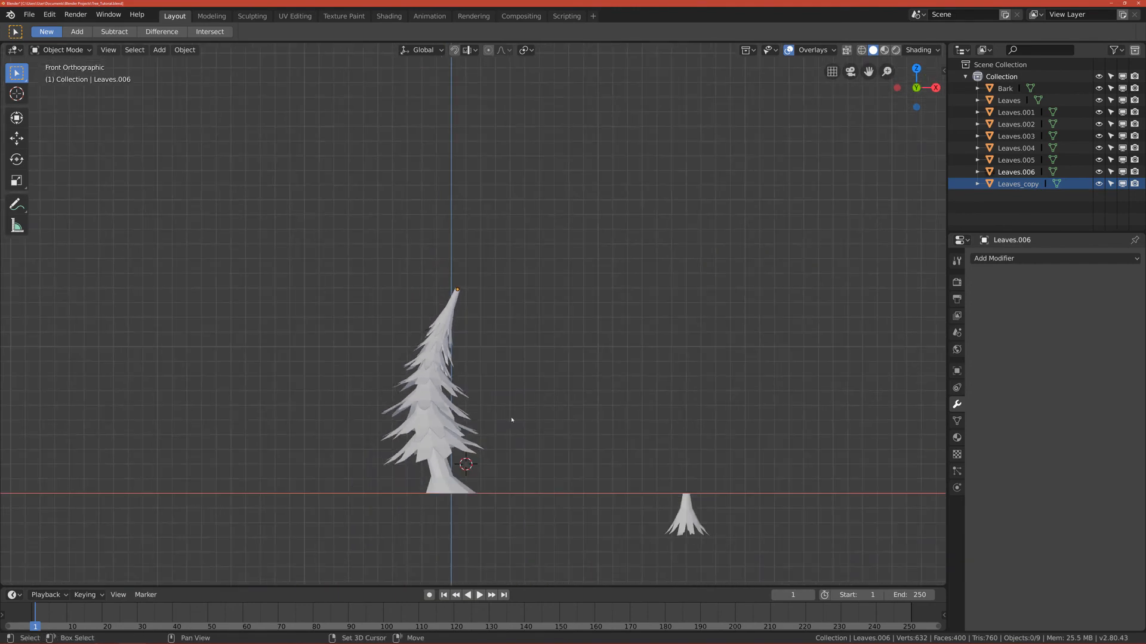
pyautogui.scroll(4, 507, 332)
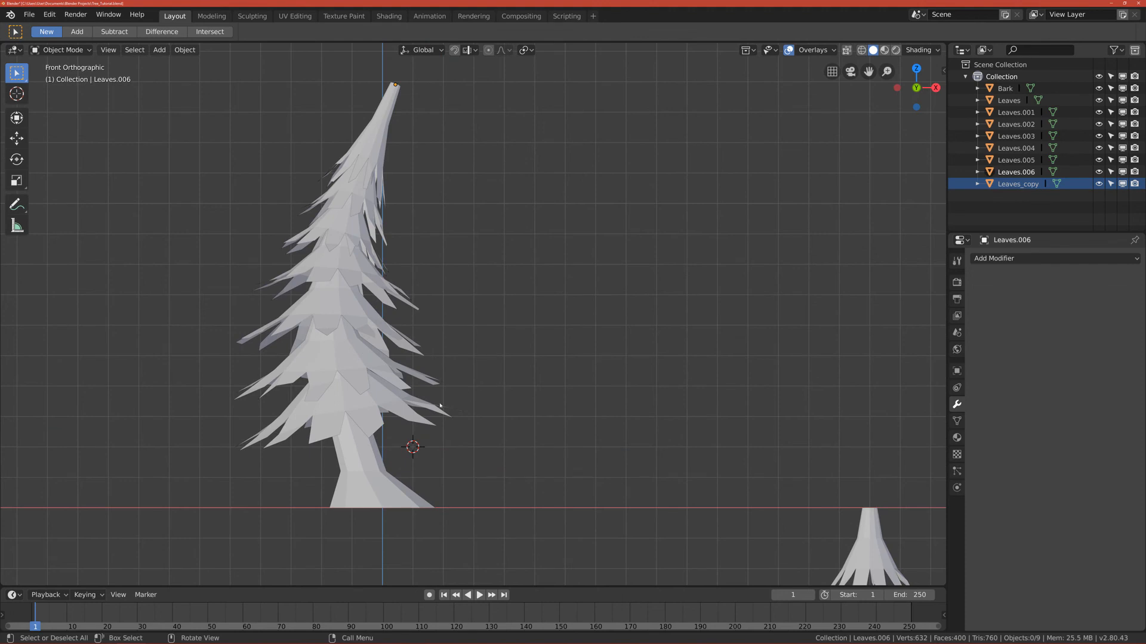
pyautogui.keyDown('shift'); pyautogui.moveTo(420, 478); pyautogui.dragTo(419, 463, button='middle'); pyautogui.keyUp('shift')
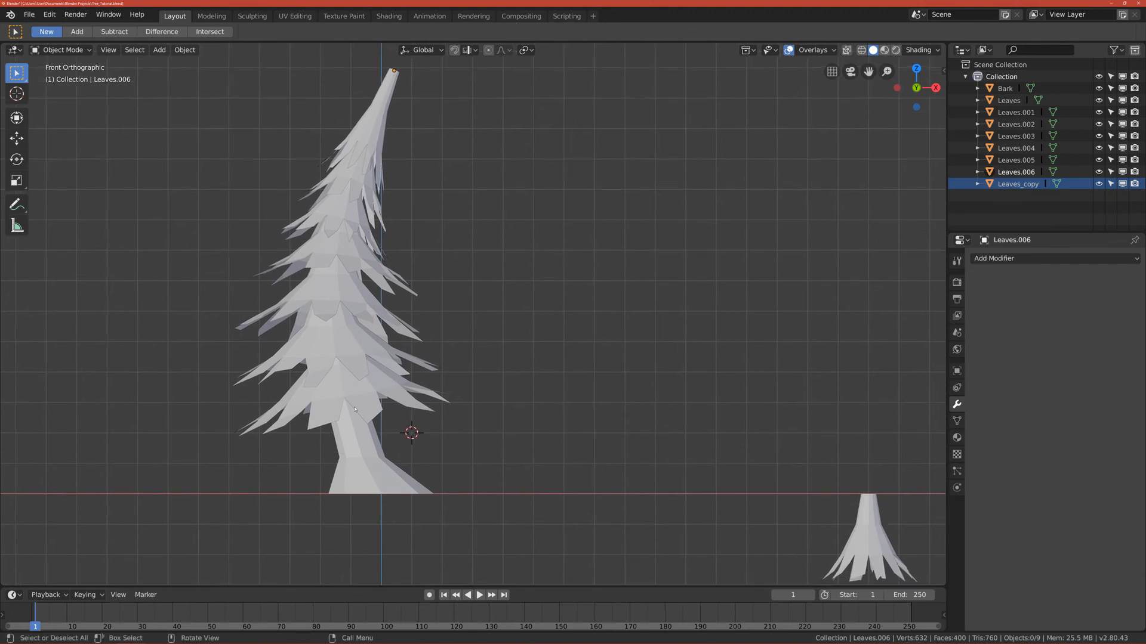
pyautogui.scroll(2, 354, 409)
pyautogui.keyDown('shift'); pyautogui.moveTo(361, 452); pyautogui.dragTo(404, 430, button='middle'); pyautogui.keyUp('shift')
pyautogui.scroll(-2, 386, 407)
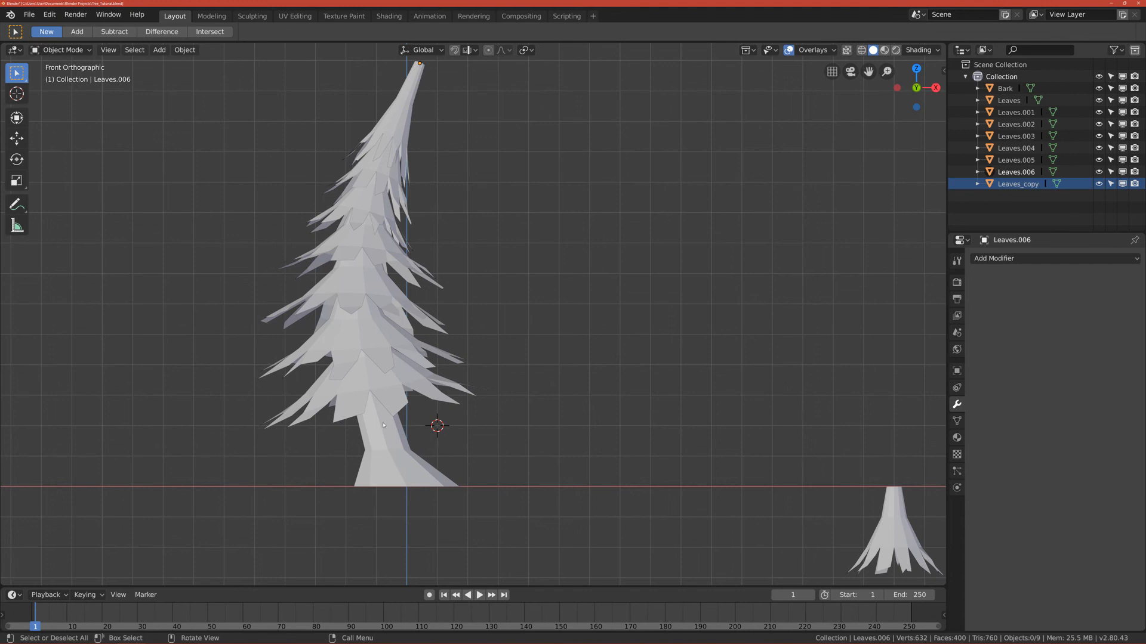
pyautogui.scroll(3, 382, 425)
pyautogui.click(373, 467)
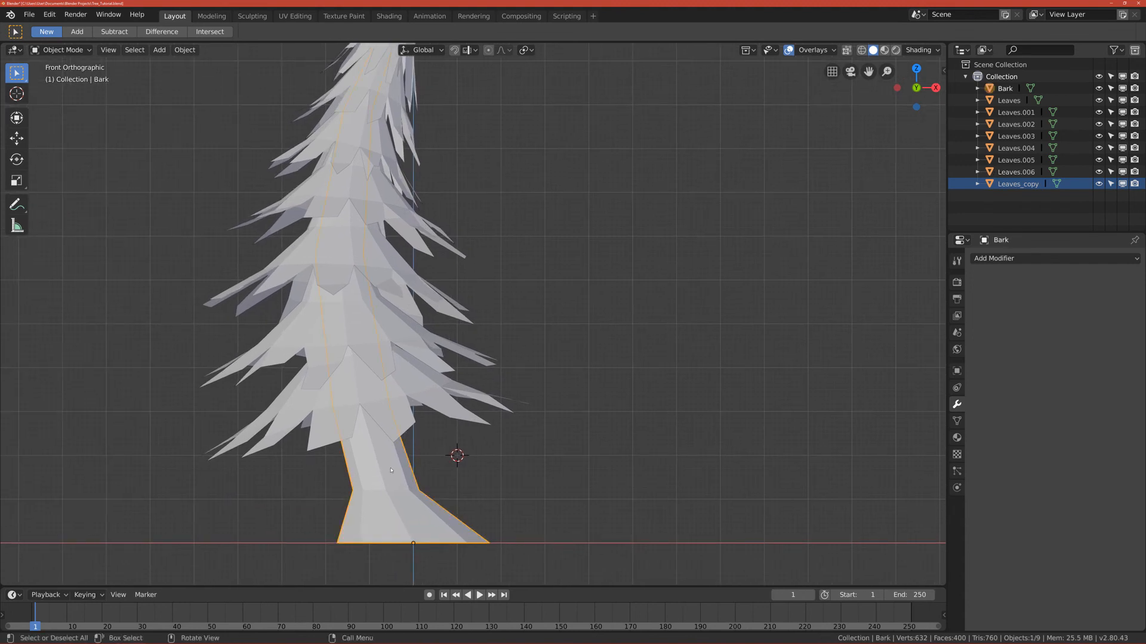
pyautogui.keyDown('shift'); pyautogui.moveTo(415, 479); pyautogui.dragTo(439, 458, button='middle'); pyautogui.keyUp('shift')
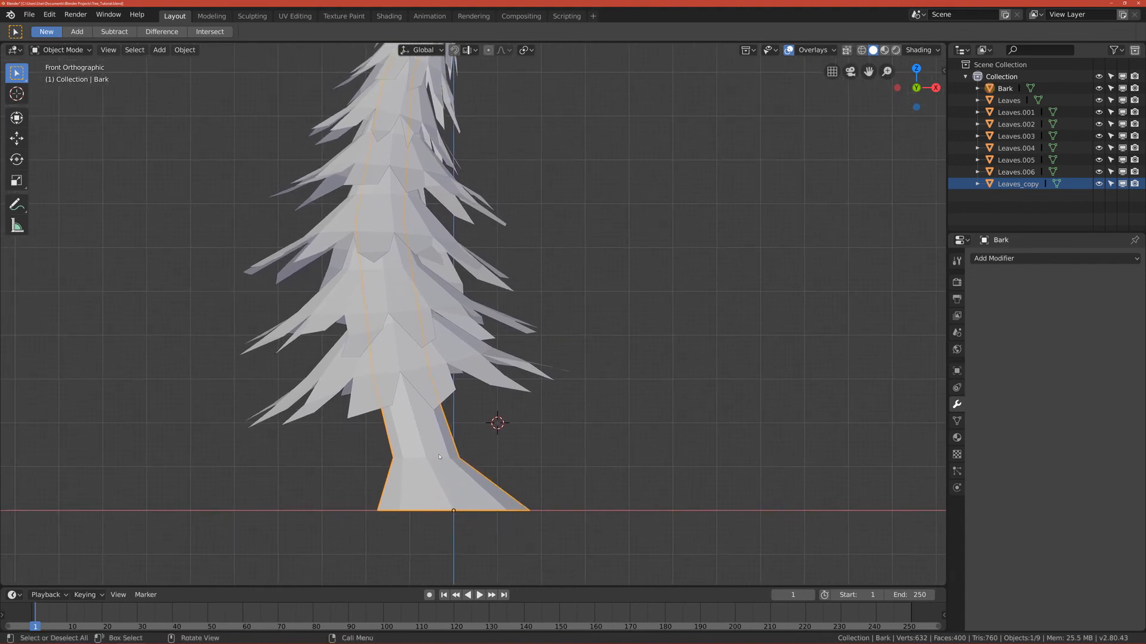
pyautogui.press('Tab')
pyautogui.scroll(1, 444, 452)
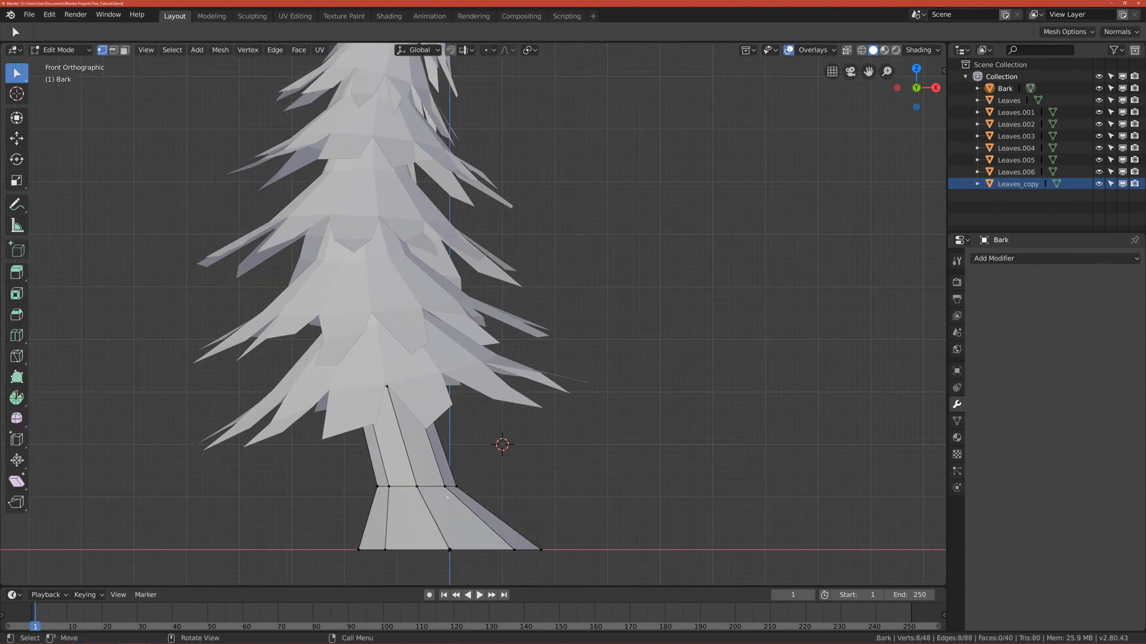
pyautogui.keyDown('alt'); pyautogui.click(435, 478); pyautogui.keyUp('alt')
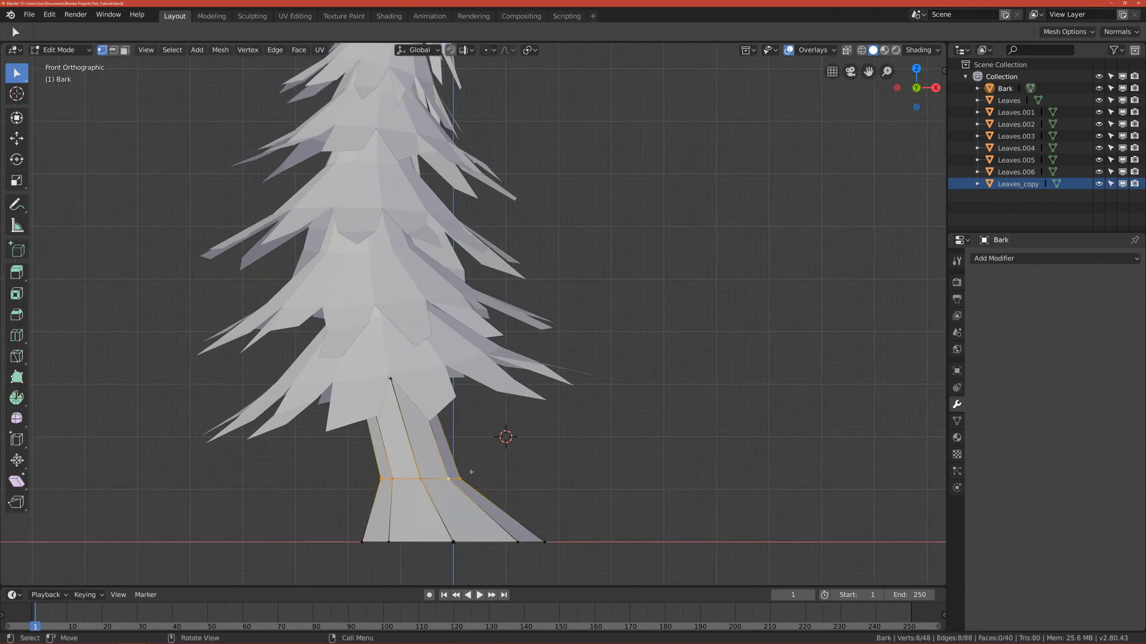
pyautogui.press('g')
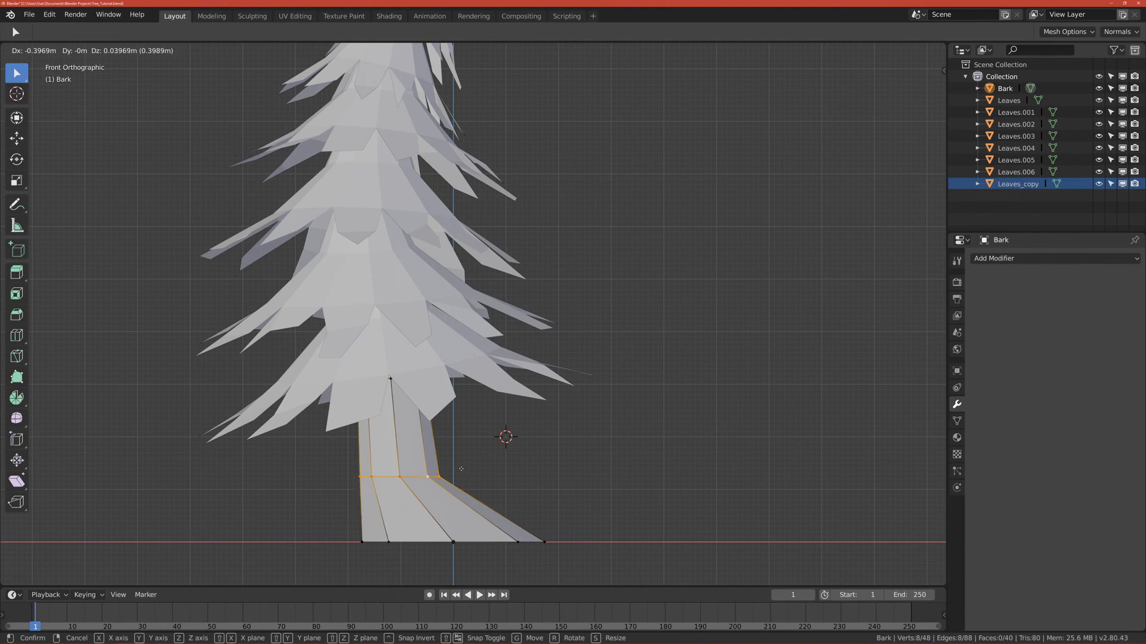
pyautogui.rightClick(460, 467)
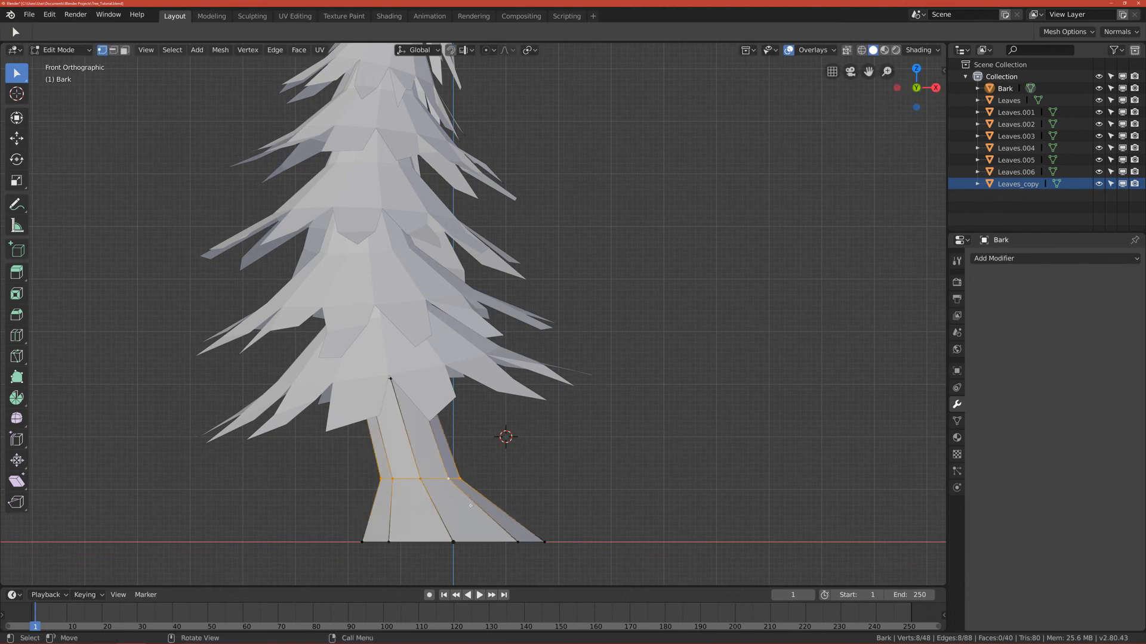
# Add an edge loop to the trunk section just under the foliage and move it about -0.21 m along X
pyautogui.hotkey('ctrl', 'r')
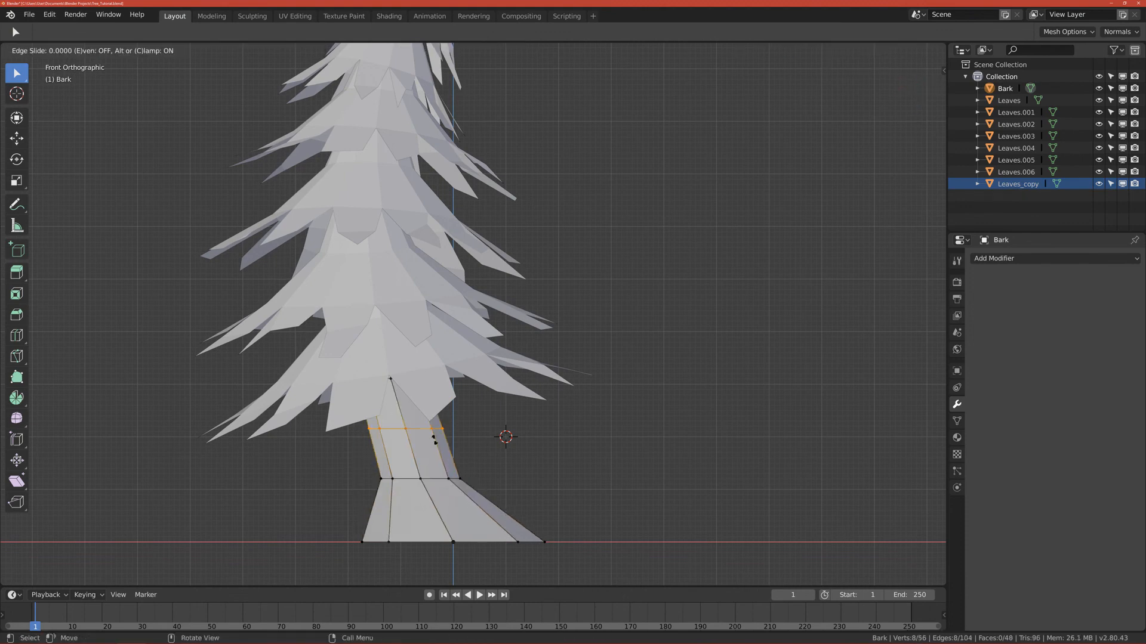
pyautogui.click(436, 438)
pyautogui.rightClick(436, 439)
pyautogui.press('g')
pyautogui.click(452, 435)
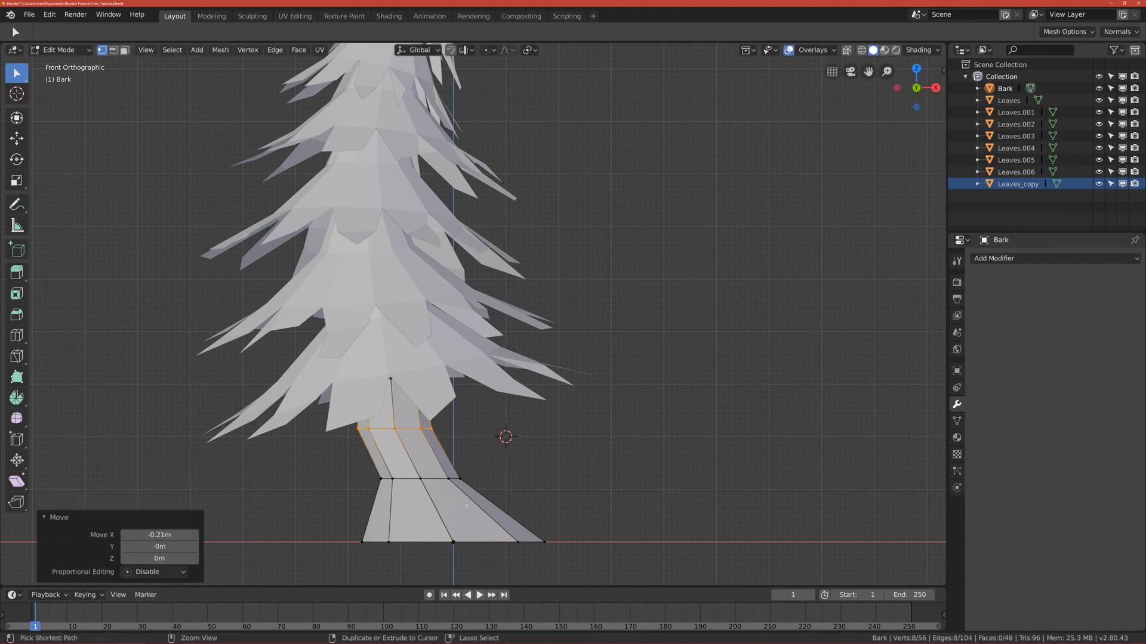
# Add an edge loop halfway up the flared trunk base and move it about 0.22 m along X
pyautogui.hotkey('ctrl', 'r')
pyautogui.click(479, 509)
pyautogui.rightClick(479, 508)
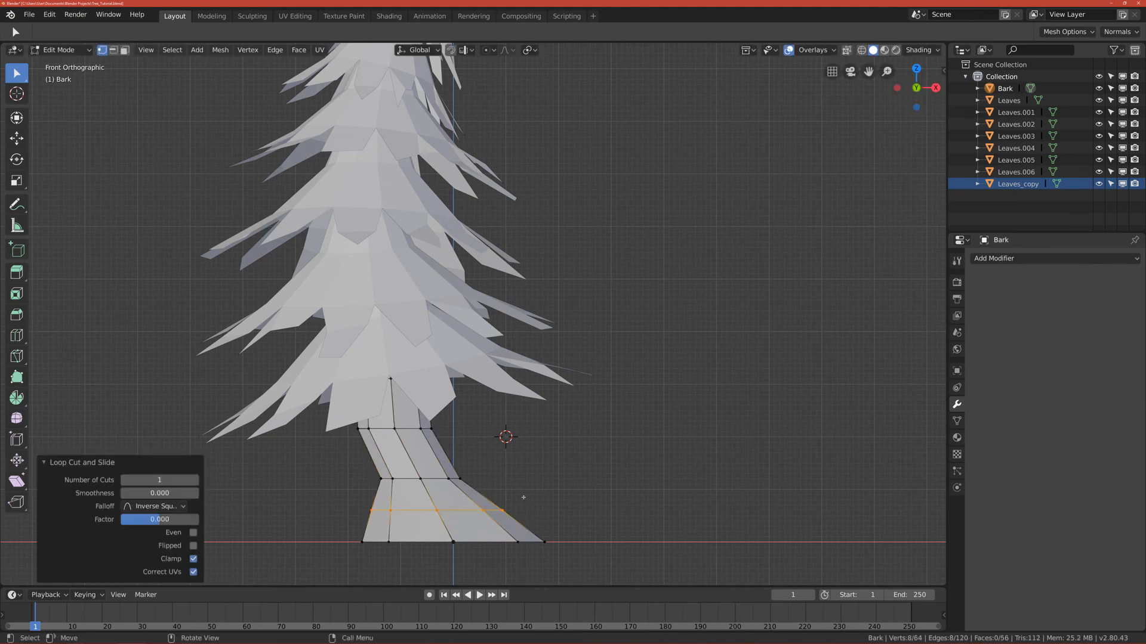
pyautogui.press('g')
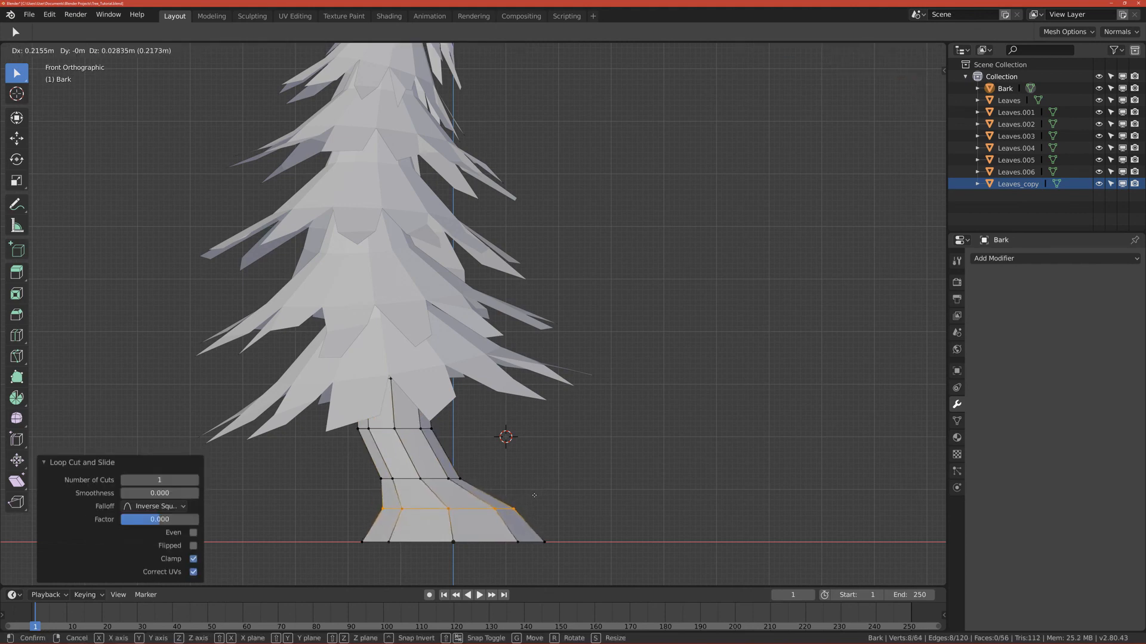
pyautogui.click(534, 496)
# Raise two vertices on the flared side of the trunk's middle ring, the inner one about 0.06 m in Z
pyautogui.click(458, 479)
pyautogui.press('g')
pyautogui.click(464, 476)
pyautogui.click(450, 478)
pyautogui.press('g')
pyautogui.click(451, 476)
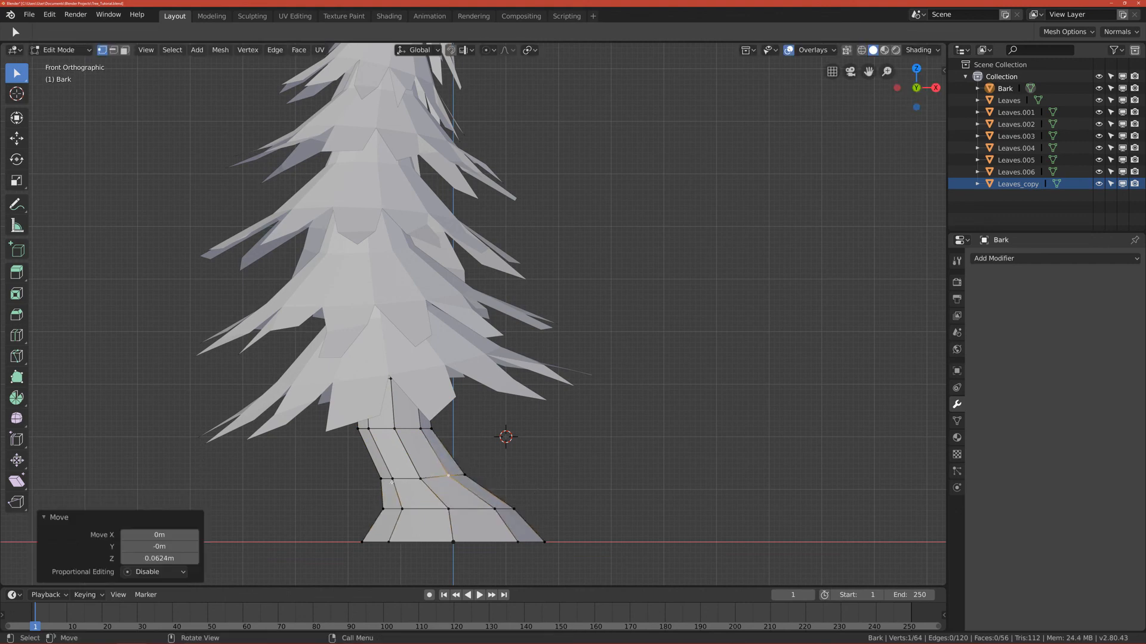
# Pull the outer vertices of the middle and lowest trunk rings slightly outward on the side opposite the flare
pyautogui.click(383, 479)
pyautogui.press('g')
pyautogui.click(377, 479)
pyautogui.click(383, 509)
pyautogui.press('g')
pyautogui.click(377, 507)
# Viewing the trunk from the side, shift one vertex of the lowest ring and one of the ring just under the foliage
pyautogui.moveTo(377, 507); pyautogui.dragTo(569, 490, button='middle')
pyautogui.click(537, 494)
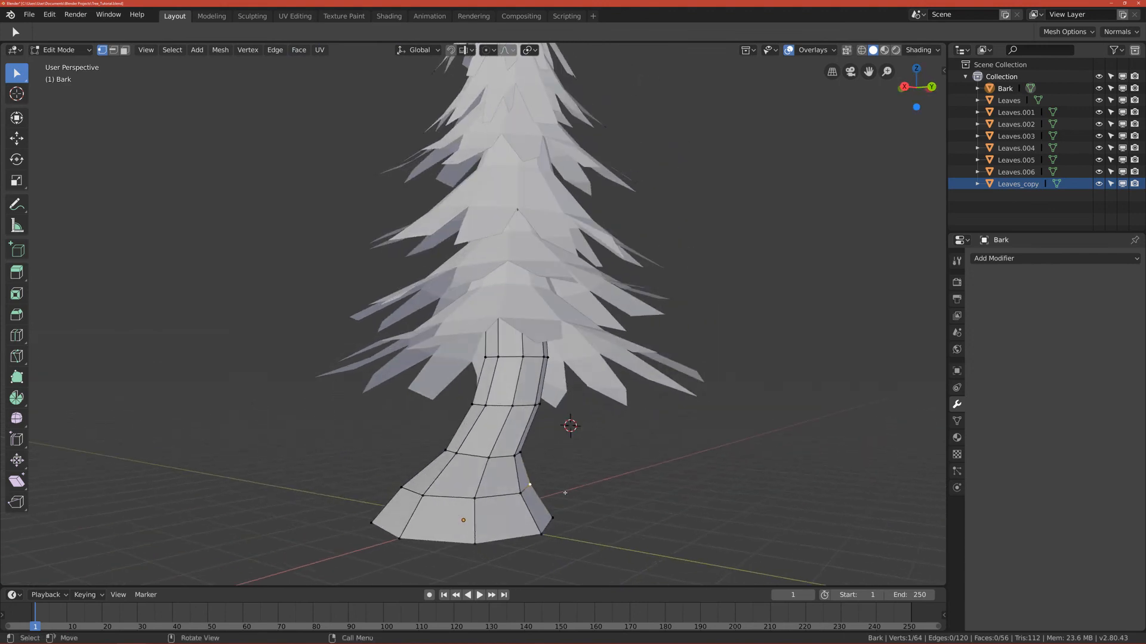
pyautogui.press('g')
pyautogui.click(560, 495)
pyautogui.click(533, 404)
pyautogui.press('g')
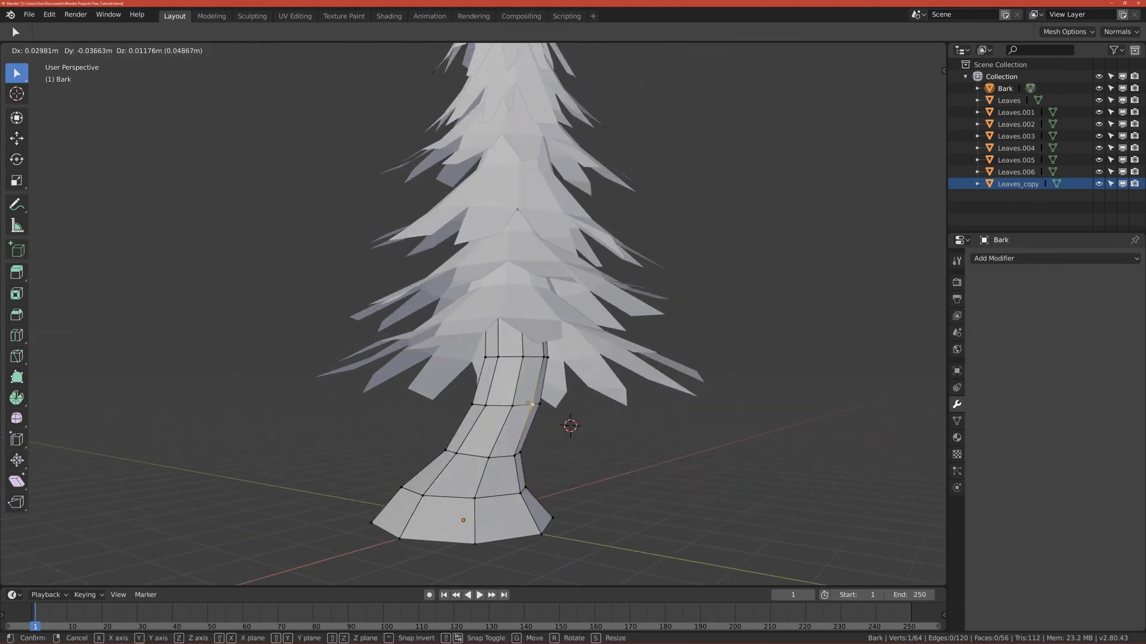
pyautogui.click(530, 403)
# Nudge two vertices of the upper trunk ring beneath the foliage slightly sideways
pyautogui.moveTo(530, 402); pyautogui.dragTo(546, 400, button='middle')
pyautogui.click(527, 357)
pyautogui.press('g')
pyautogui.click(521, 358)
pyautogui.click(512, 358)
pyautogui.press('g')
pyautogui.click(507, 358)
# In the front view, lower the two vertices on the non-flared side of the added ring under the foliage
pyautogui.moveTo(507, 358)
pyautogui.mouseDown(button='middle')
pyautogui.moveTo(564, 360)
pyautogui.moveTo(506, 377)
pyautogui.mouseUp(button='middle')
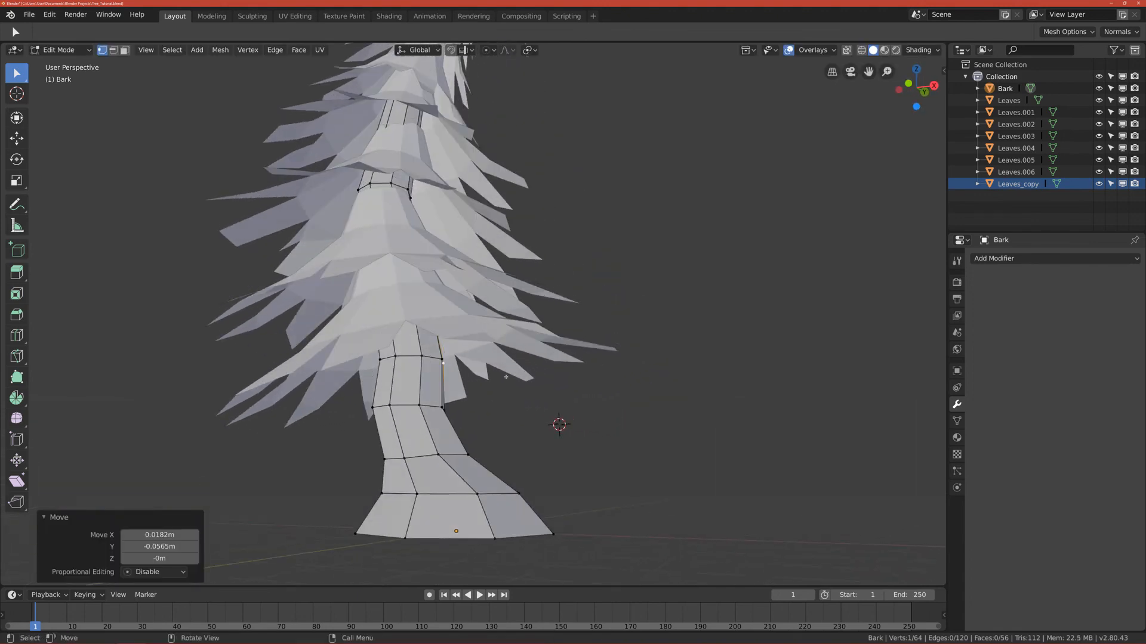
pyautogui.moveTo(420, 403)
pyautogui.mouseDown(button='middle')
pyautogui.moveTo(442, 440)
pyautogui.moveTo(420, 387)
pyautogui.moveTo(411, 409)
pyautogui.moveTo(457, 412)
pyautogui.moveTo(410, 410)
pyautogui.mouseUp(button='middle')
pyautogui.press('KP_1')
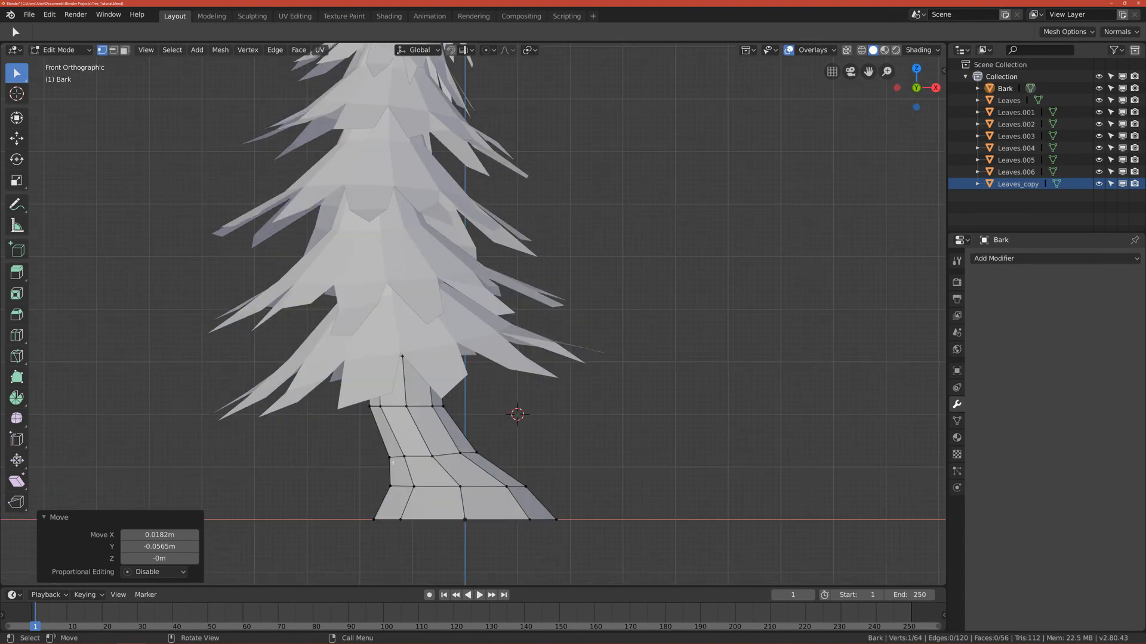
pyautogui.keyDown('shift'); pyautogui.moveTo(491, 495); pyautogui.dragTo(474, 464, button='middle'); pyautogui.keyUp('shift')
pyautogui.click(351, 375)
pyautogui.press('g')
pyautogui.click(353, 383)
pyautogui.click(360, 375)
pyautogui.press('g')
pyautogui.click(367, 378)
# Lower the central and flared-side vertices of the ring just under the foliage slightly to make it uneven
pyautogui.click(388, 374)
pyautogui.press('g')
pyautogui.click(387, 376)
pyautogui.click(425, 375)
pyautogui.press('g')
pyautogui.click(424, 379)
pyautogui.click(413, 375)
pyautogui.press('g')
pyautogui.click(411, 377)
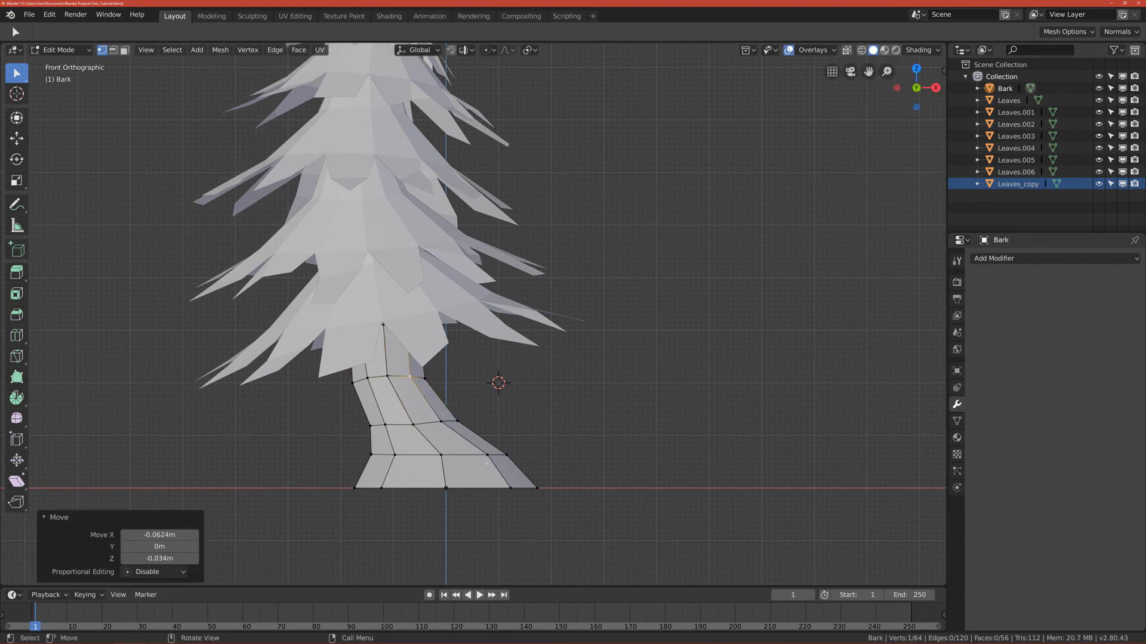
# Raise three vertices of the lowest trunk ring on the flared side to make the base irregular
pyautogui.click(505, 456)
pyautogui.press('g')
pyautogui.click(508, 452)
pyautogui.click(487, 455)
pyautogui.press('g')
pyautogui.click(479, 451)
pyautogui.click(438, 452)
pyautogui.press('g')
pyautogui.click(436, 453)
# Orbit around the trunk and reposition vertices of its lower rings on the far side
pyautogui.moveTo(438, 455); pyautogui.dragTo(588, 474, button='middle')
pyautogui.press('g')
pyautogui.click(576, 479)
pyautogui.click(552, 471)
pyautogui.press('g')
pyautogui.click(563, 443)
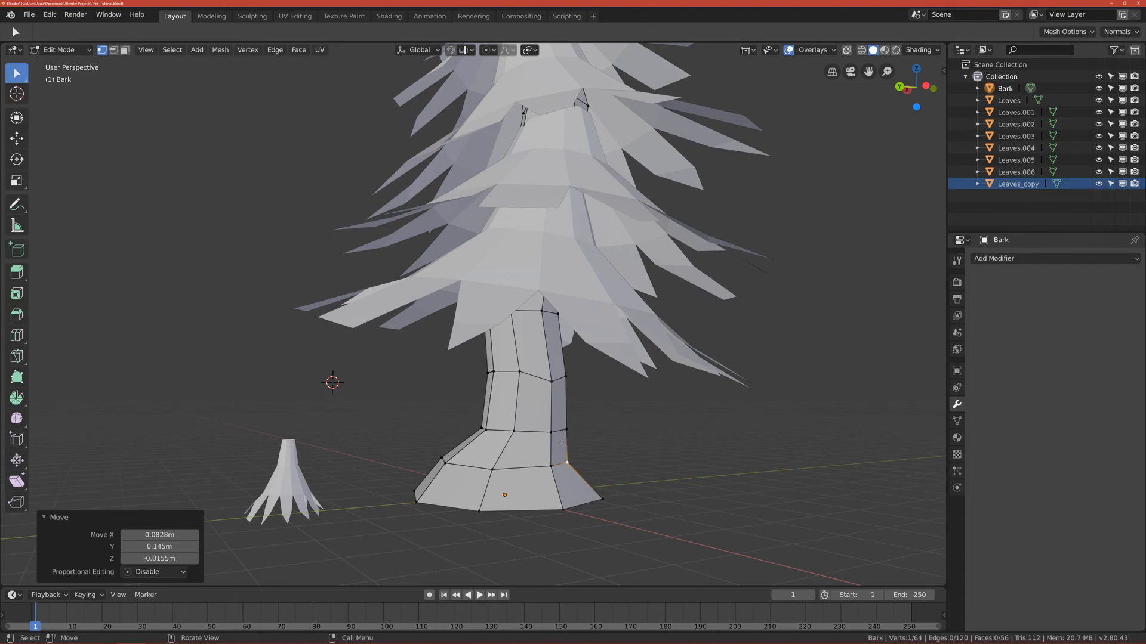
pyautogui.press('g')
pyautogui.click(582, 429)
# Reposition vertices on the back of the trunk, moving the last about 0.12 m in X and -0.06 m in Y
pyautogui.moveTo(582, 429); pyautogui.dragTo(613, 372, button='middle')
pyautogui.press('g')
pyautogui.click(619, 426)
pyautogui.press('g')
pyautogui.click(642, 392)
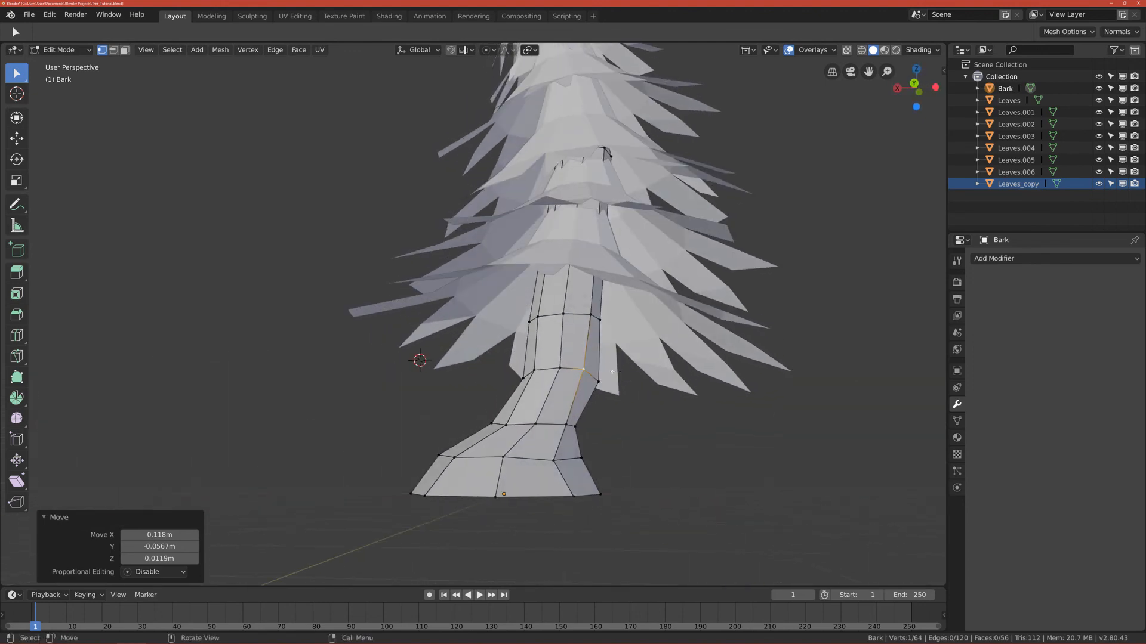
# Nudge two trunk vertices below the foliage, the first about 0.07 m in X and -0.04 m in Y, the second about -0.05 m in Y
pyautogui.moveTo(587, 317); pyautogui.dragTo(630, 324, button='middle')
pyautogui.press('g')
pyautogui.click(595, 327)
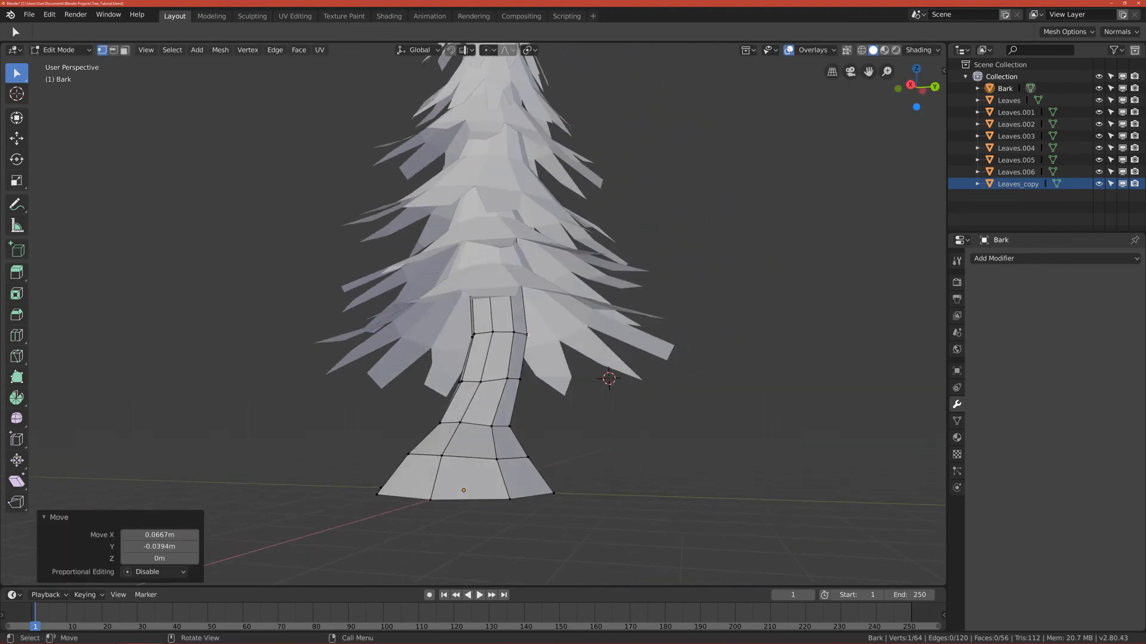
pyautogui.click(527, 335)
pyautogui.press('g')
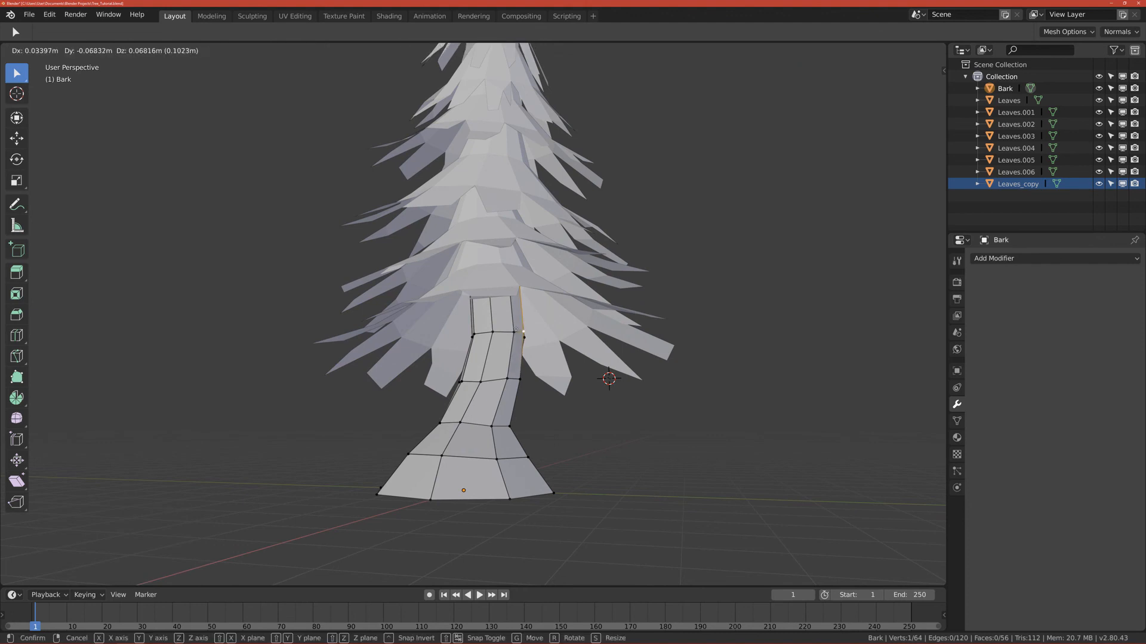
pyautogui.rightClick(515, 330)
pyautogui.press('g')
pyautogui.click(514, 330)
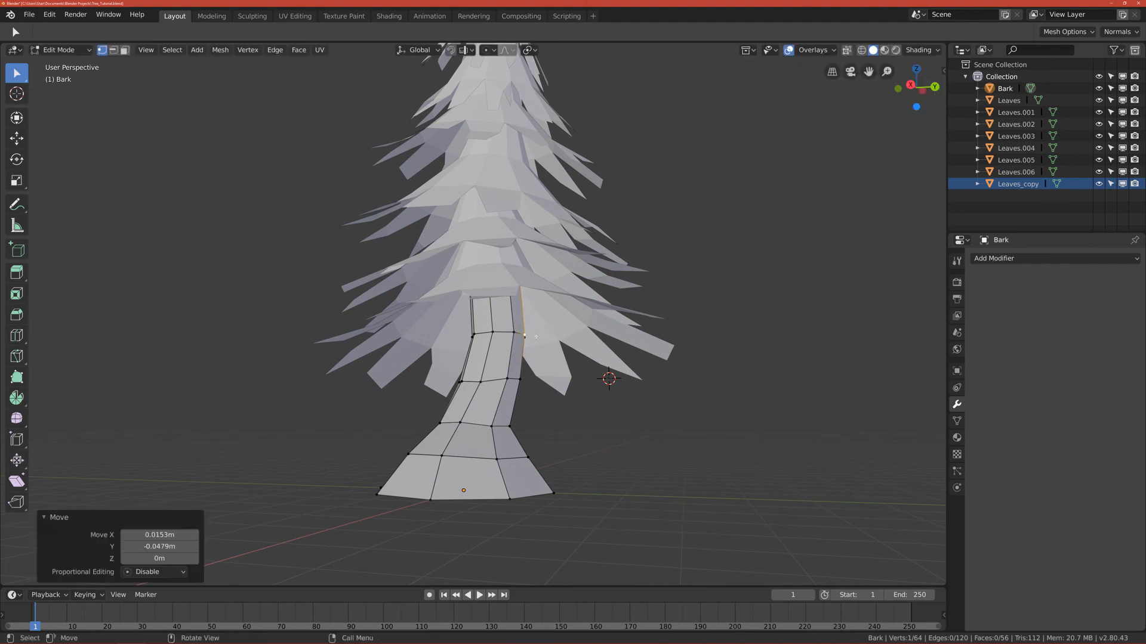
# Move the right-of-center vertex of the trunk ring just under the foliage about -0.10 m in X and 0.03 m in Y
pyautogui.moveTo(515, 330); pyautogui.dragTo(542, 336, button='middle')
pyautogui.click(487, 325)
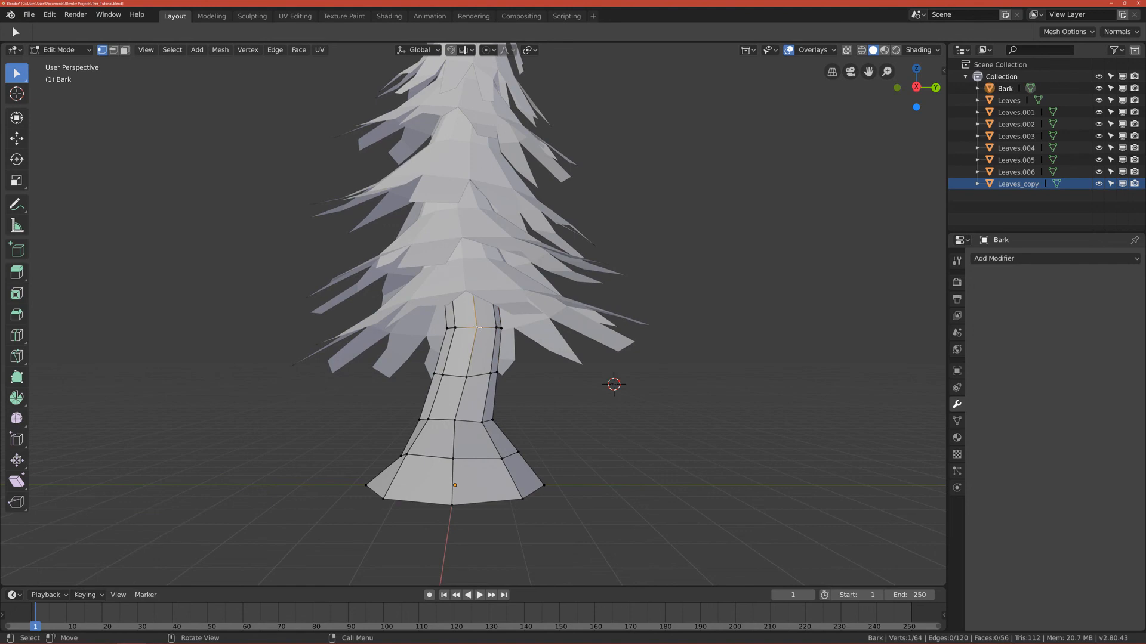
pyautogui.moveTo(479, 327); pyautogui.dragTo(424, 352, button='middle')
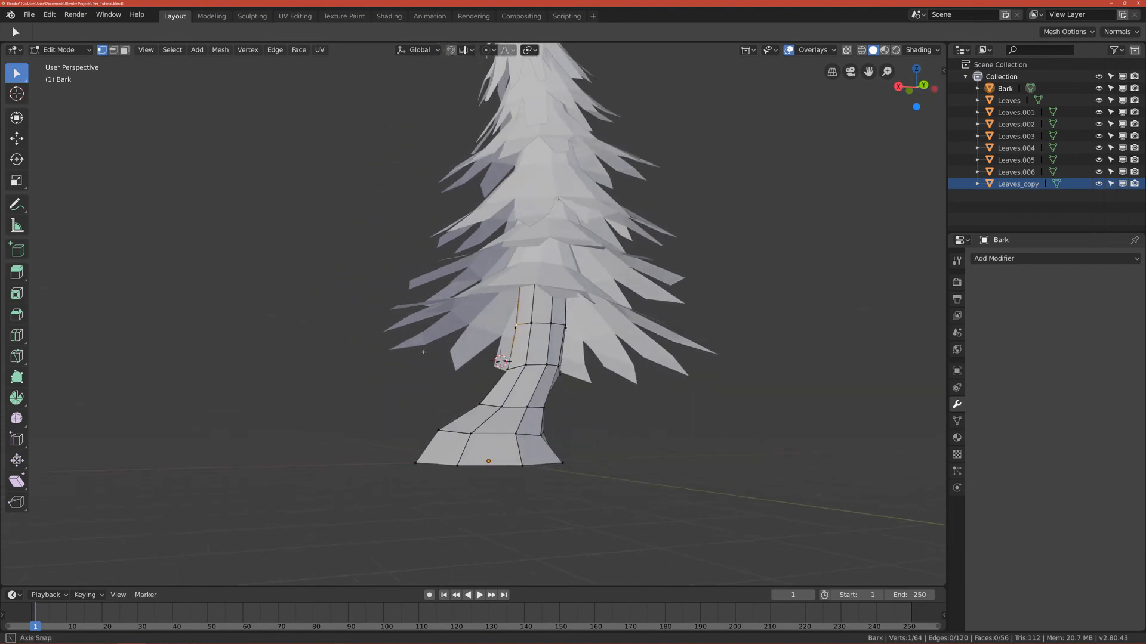
pyautogui.press('g')
pyautogui.click(430, 354)
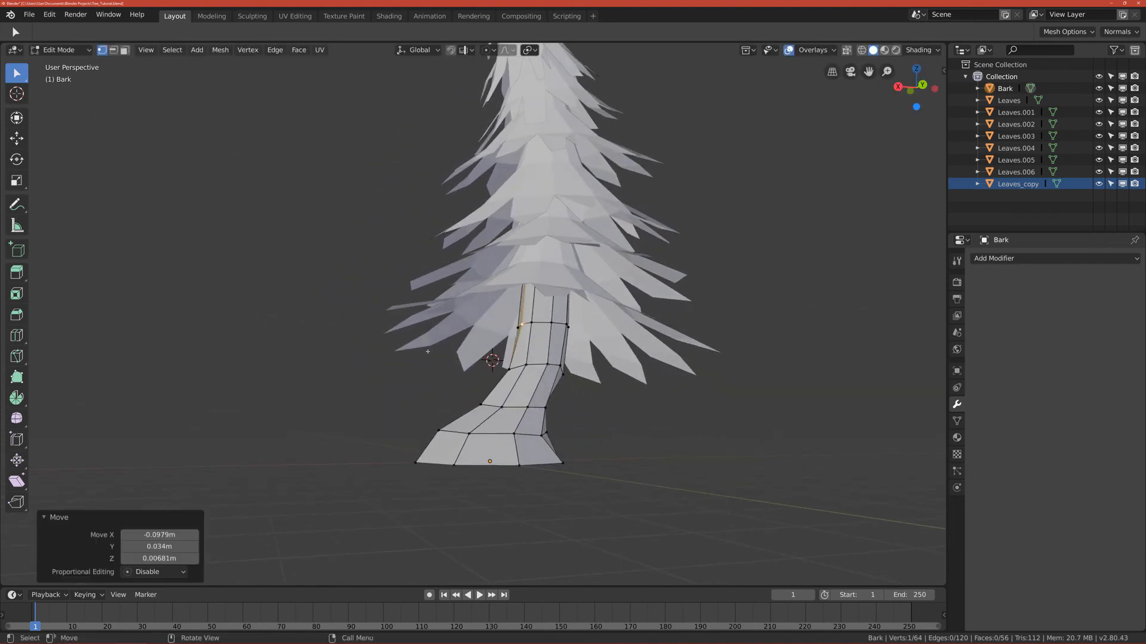
# Reposition vertices on the trunk's -X side in front view, moving the last one about 0.11 m in X
pyautogui.moveTo(430, 354); pyautogui.dragTo(487, 393, button='middle')
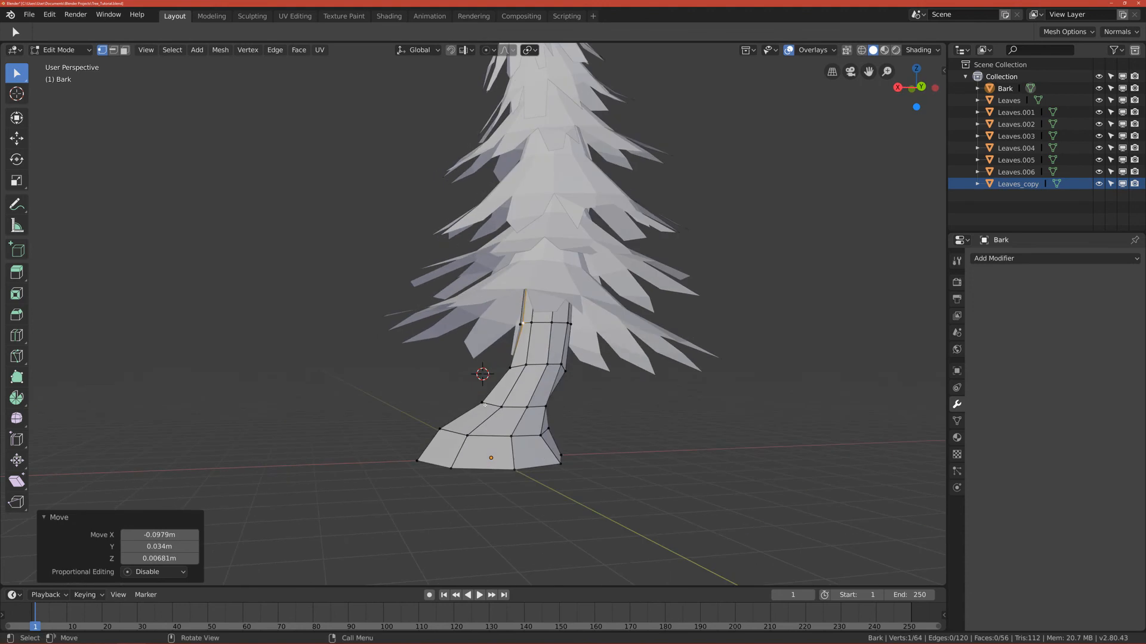
pyautogui.scroll(-1, 495, 406)
pyautogui.press('`')
pyautogui.click(703, 404)
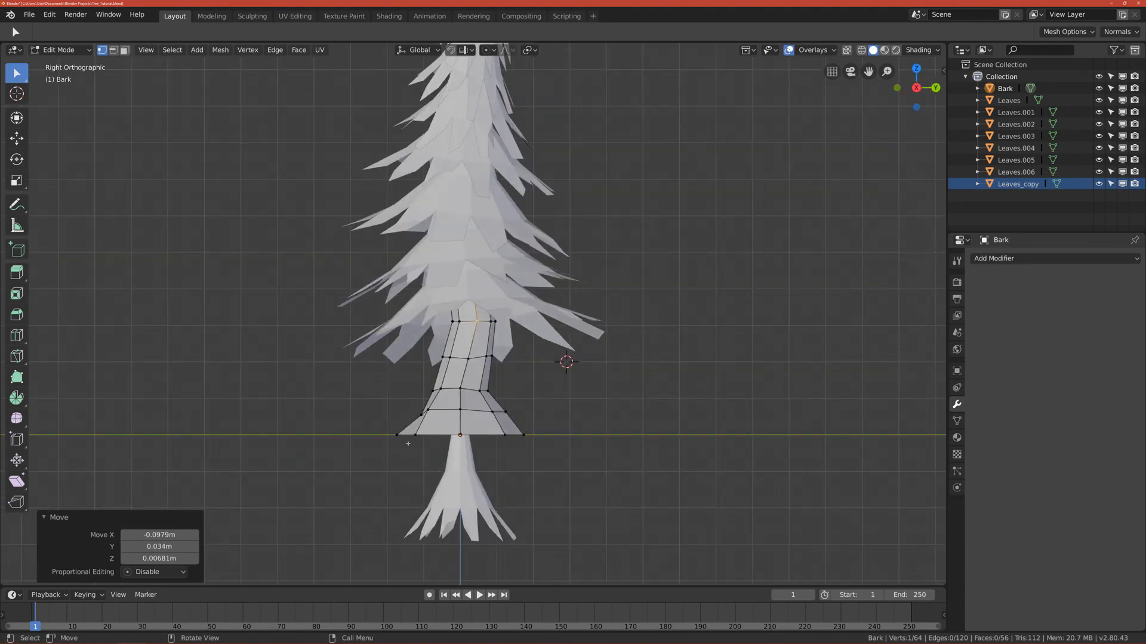
pyautogui.press('`')
pyautogui.click(394, 387)
pyautogui.click(403, 391)
pyautogui.press('g')
pyautogui.click(400, 391)
pyautogui.click(390, 361)
pyautogui.press('g')
pyautogui.click(393, 359)
pyautogui.press('g')
pyautogui.click(394, 358)
# In right view, pull the +Y edge vertex of the second-lowest trunk ring inward and move the one above about 0.08 m in Y
pyautogui.moveTo(394, 358); pyautogui.dragTo(702, 362, button='middle')
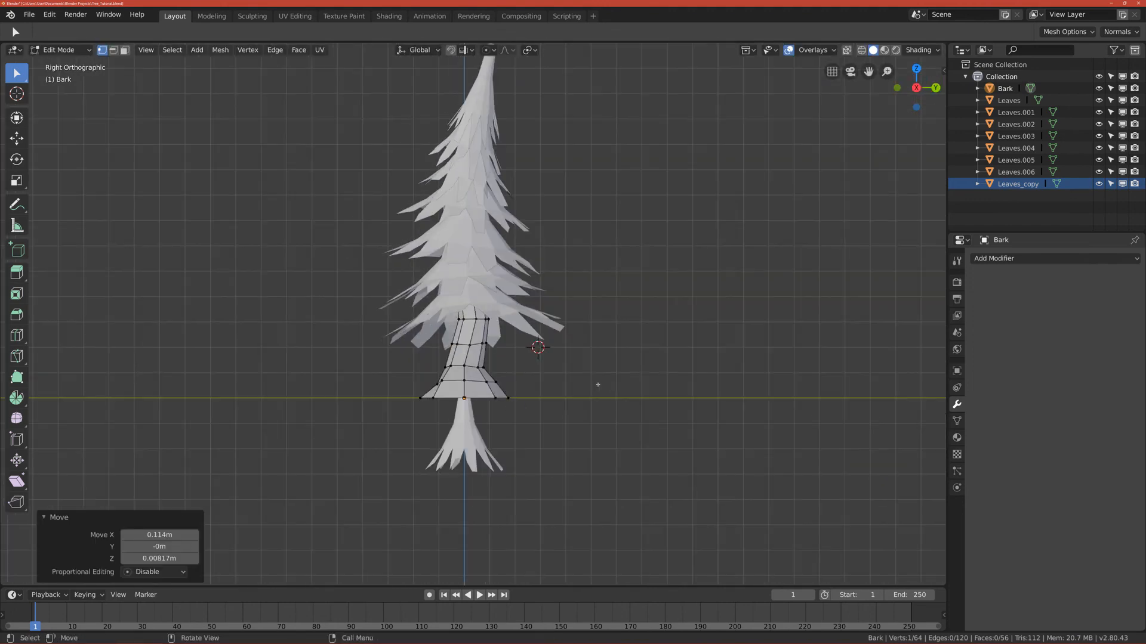
pyautogui.scroll(4, 518, 400)
pyautogui.click(519, 455)
pyautogui.press('g')
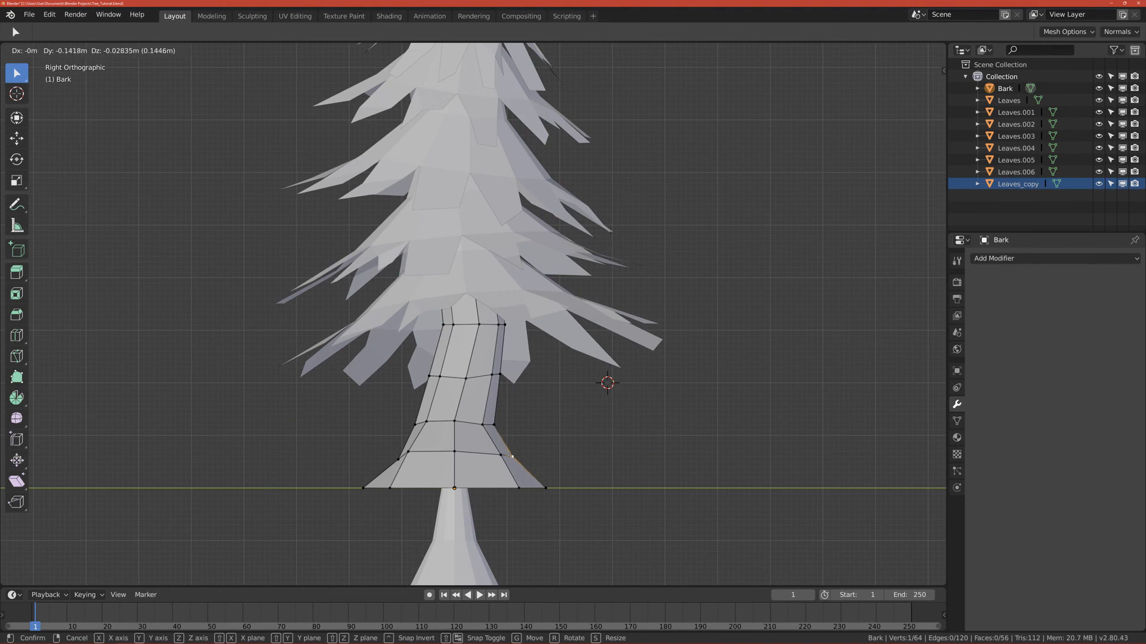
pyautogui.click(509, 456)
pyautogui.click(491, 423)
pyautogui.press('g')
pyautogui.click(498, 422)
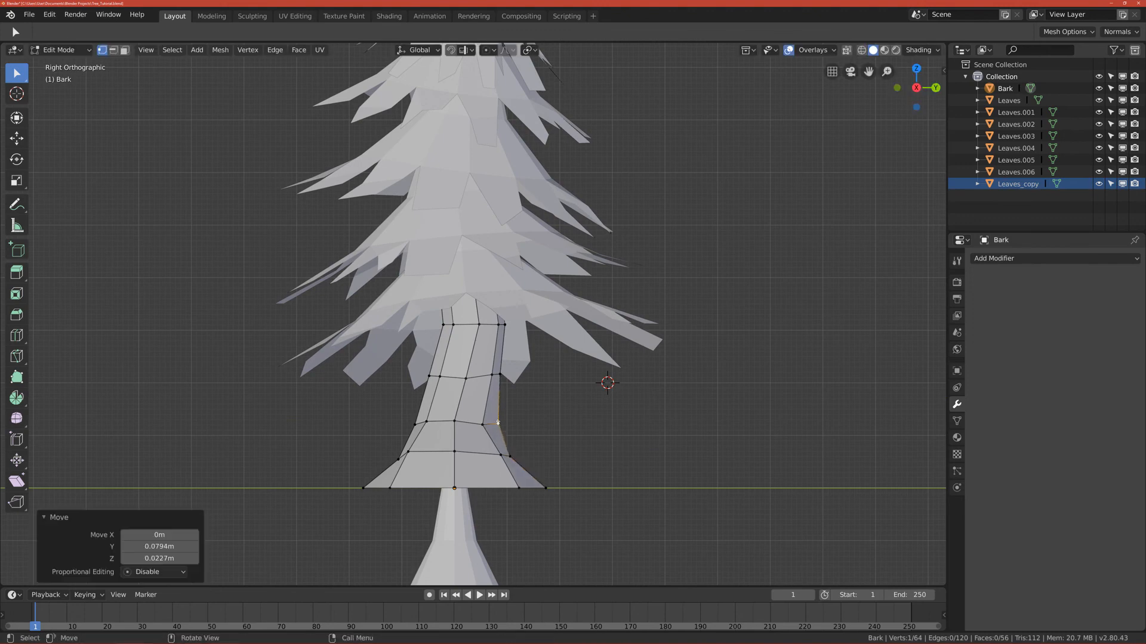
# Adjust vertices around the lower trunk rings in right view, moving the last one about 0.20 m in Y and -0.03 m in Z
pyautogui.press('g')
pyautogui.click(440, 439)
pyautogui.click(399, 459)
pyautogui.press('g')
pyautogui.click(395, 459)
pyautogui.press('g')
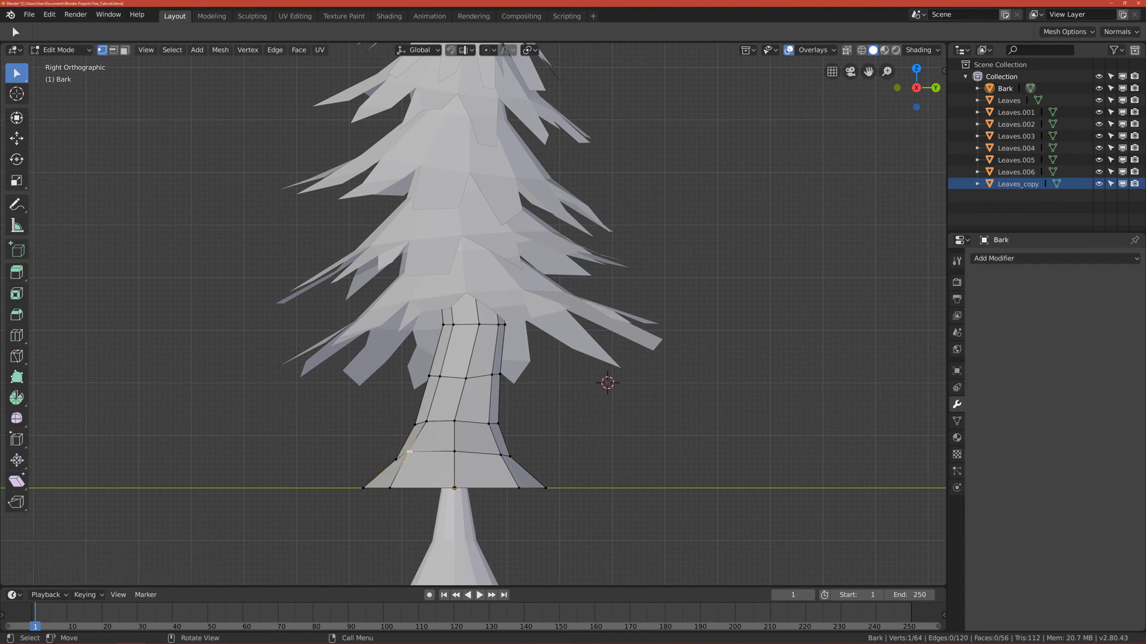
pyautogui.click(439, 442)
# Move the -Y edge vertex of the second ring below the foliage about 0.16 m in Y and nudge a vertex of the ring above
pyautogui.scroll(-2, 489, 382)
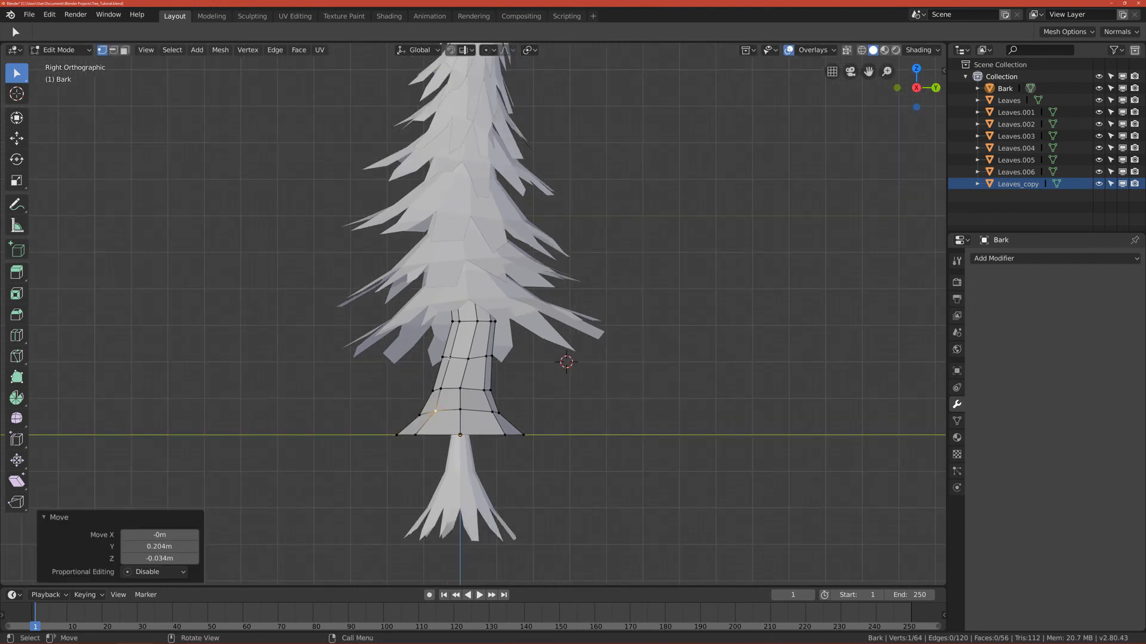
pyautogui.keyDown('shift'); pyautogui.click(442, 357); pyautogui.keyUp('shift')
pyautogui.press('g')
pyautogui.click(452, 356)
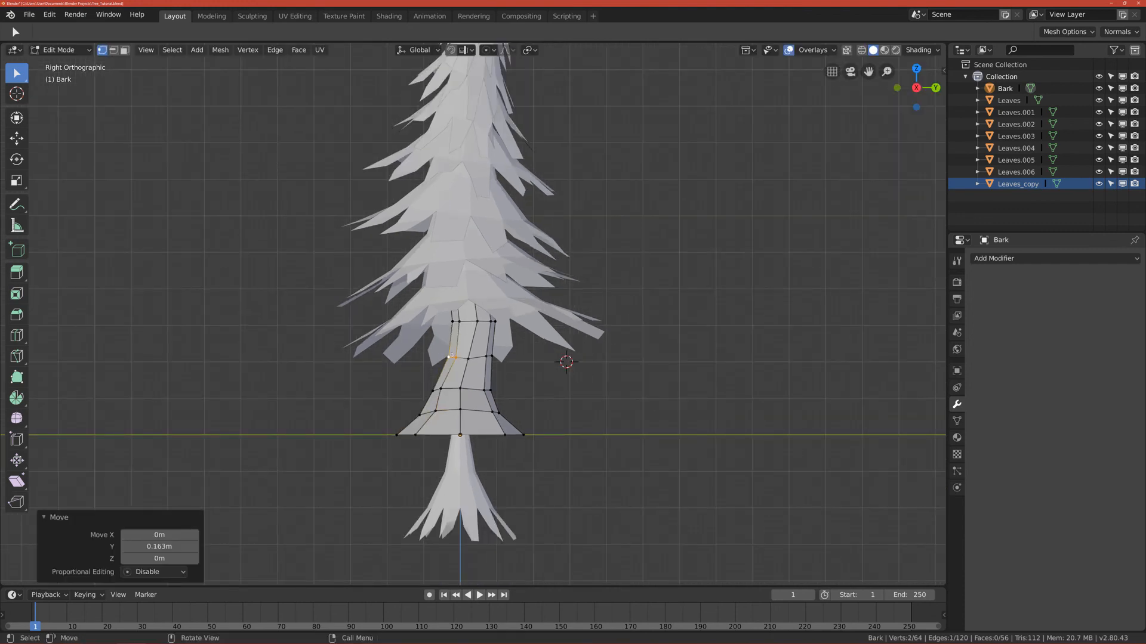
pyautogui.click(477, 321)
pyautogui.press('g')
pyautogui.click(473, 316)
# Shift the two +Y side vertices of the second ring below the foliage slightly inward
pyautogui.click(488, 356)
pyautogui.press('g')
pyautogui.click(485, 355)
pyautogui.click(492, 353)
pyautogui.press('g')
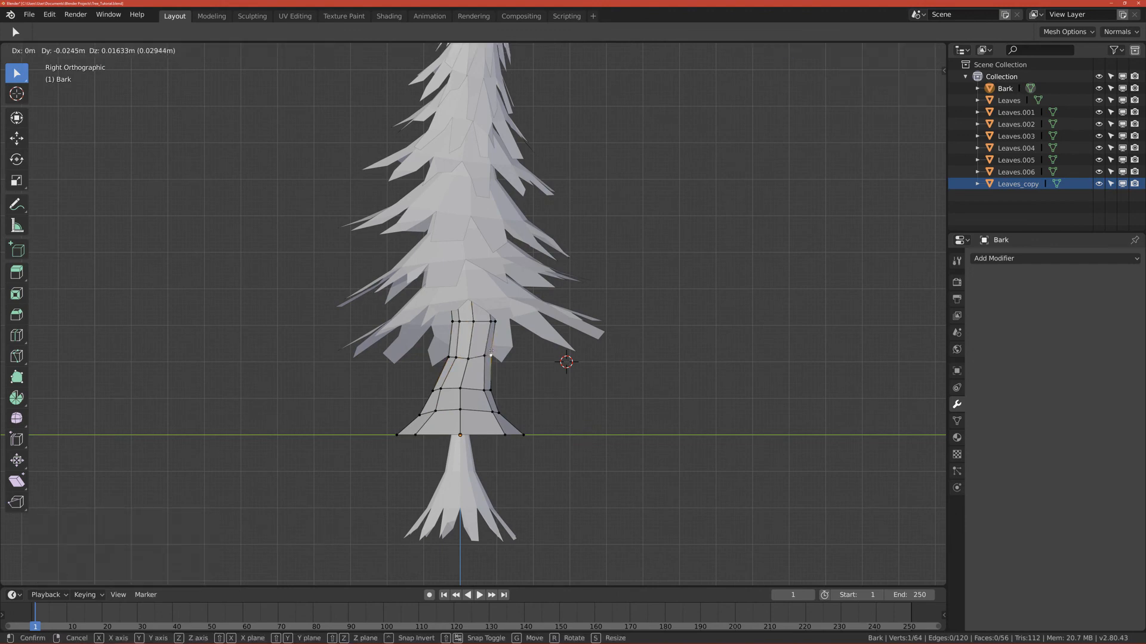
pyautogui.click(491, 353)
# Return to Object Mode with the whole tree framed in front view and save Tree_Tutorial.blend
pyautogui.press('Tab')
pyautogui.scroll(-3, 424, 368)
pyautogui.scroll(4, 425, 369)
pyautogui.moveTo(352, 311); pyautogui.dragTo(366, 310, button='middle')
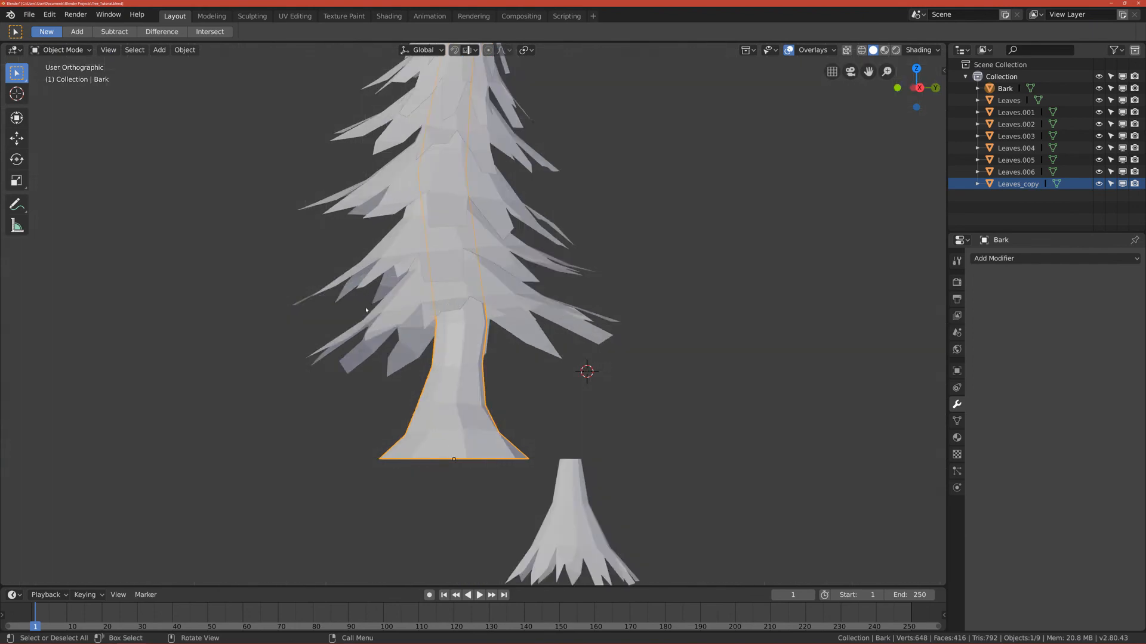
pyautogui.press('KP_1')
pyautogui.scroll(-4, 370, 345)
pyautogui.scroll(4, 370, 345)
pyautogui.scroll(-4, 428, 371)
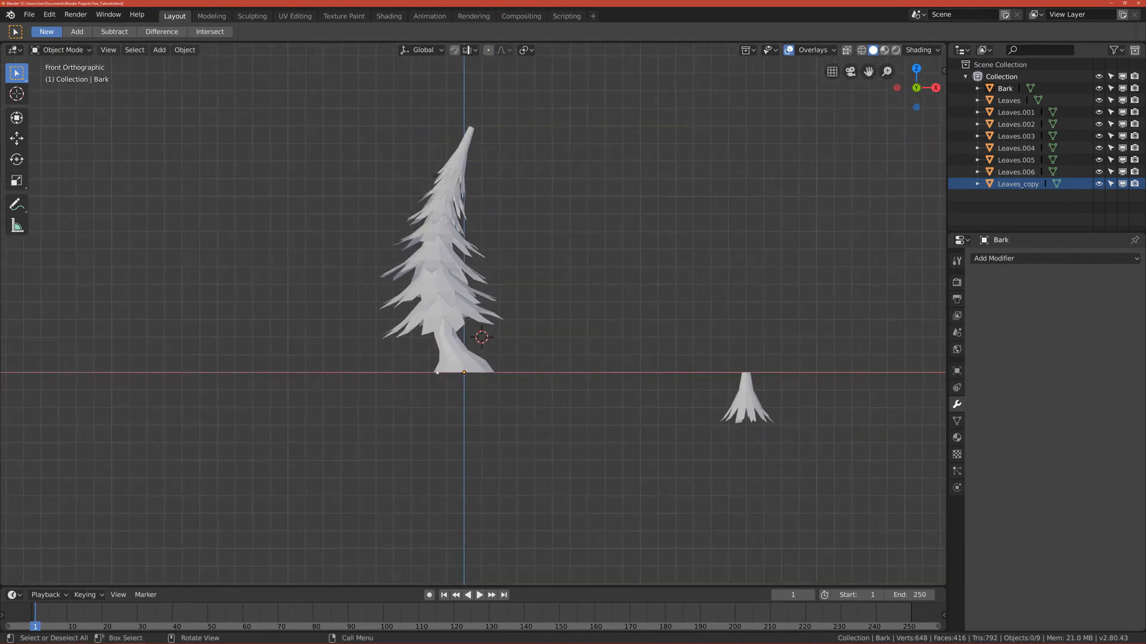
pyautogui.scroll(3, 438, 370)
pyautogui.keyDown('shift'); pyautogui.moveTo(465, 288); pyautogui.dragTo(392, 403, button='middle'); pyautogui.keyUp('shift')
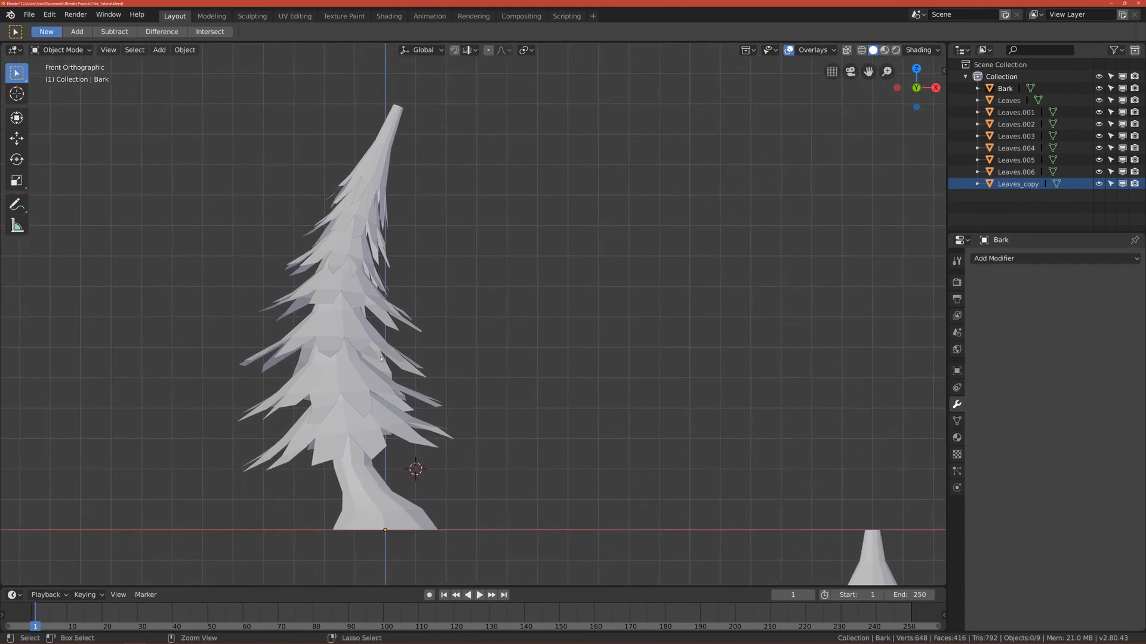
pyautogui.hotkey('ctrl', 's')
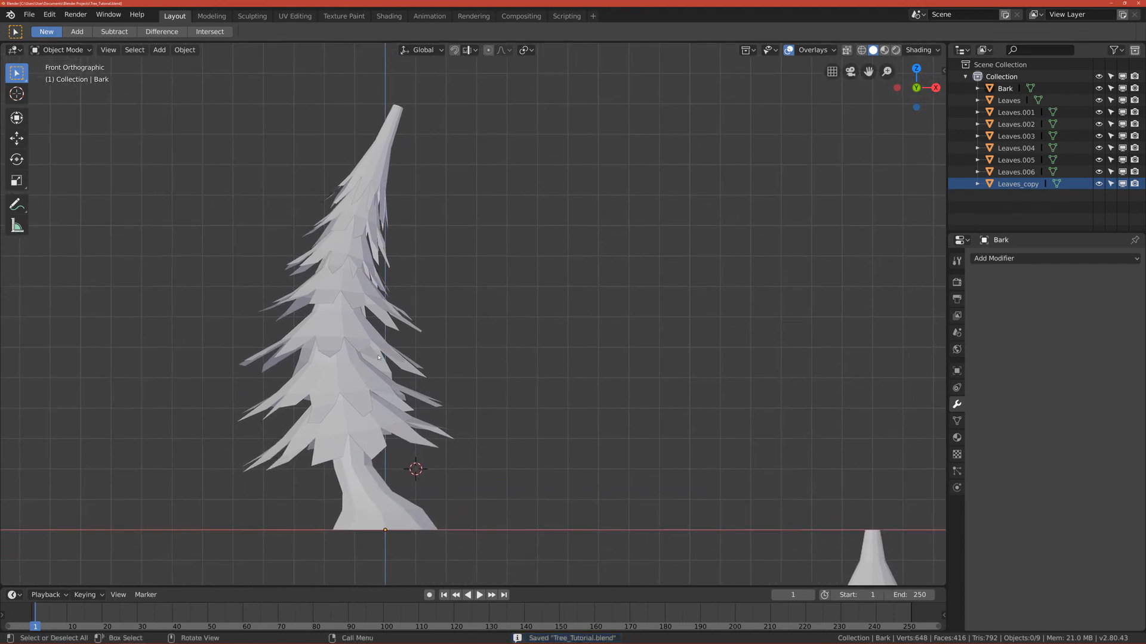